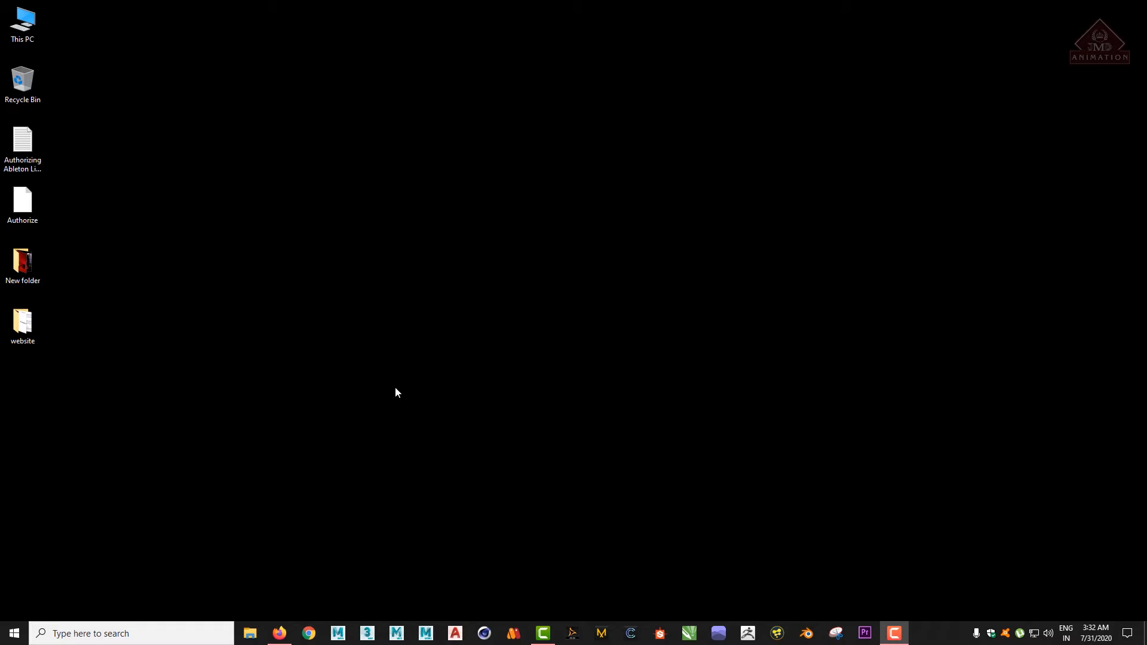
Launch 3ds Max 2019 and close its welcome screen.
{"action": "left_click", "coordinate": [367, 634]}
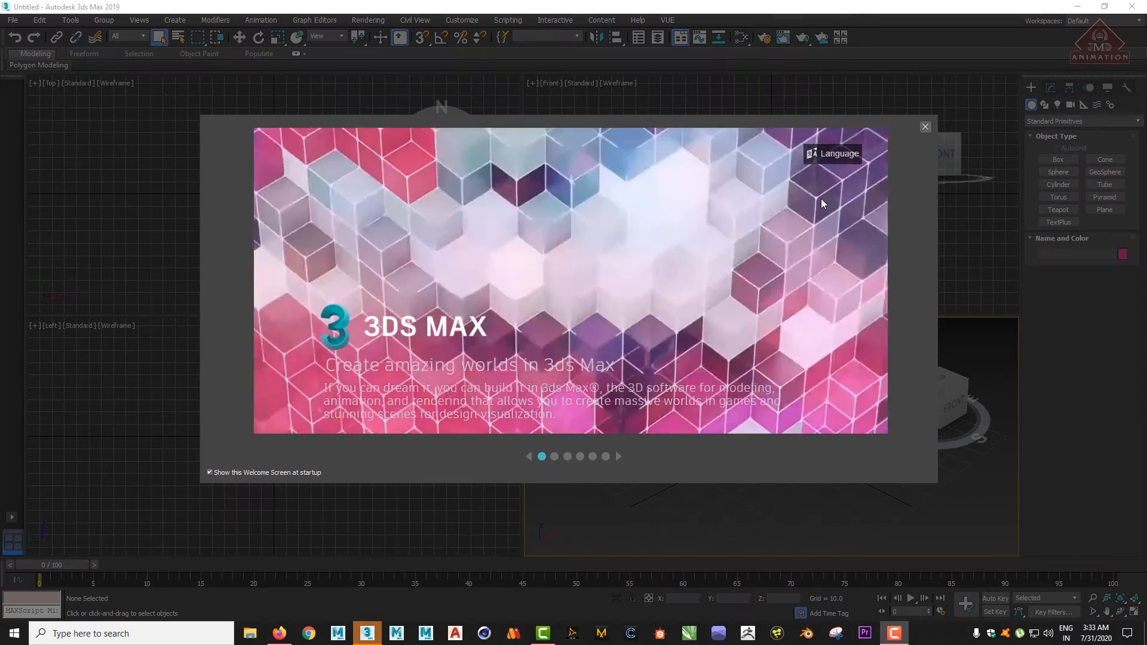
{"action": "left_click", "coordinate": [925, 127]}
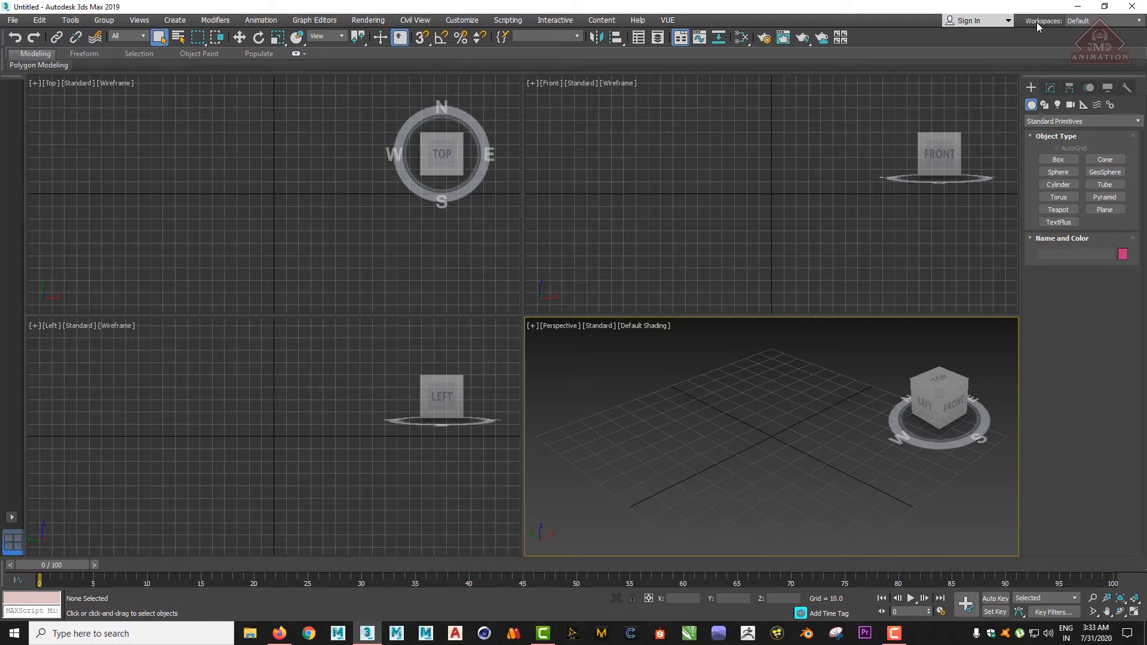
Try the Design Standard workspace and return to the Default workspace.
{"action": "left_click", "coordinate": [1114, 23]}
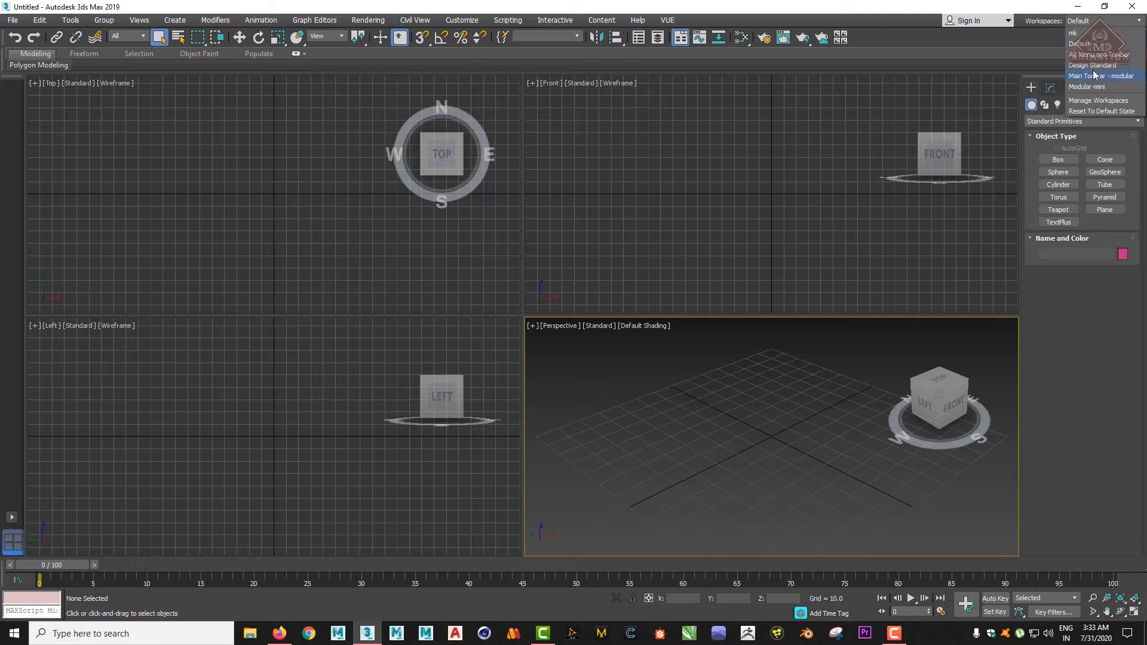
{"action": "left_click", "coordinate": [1089, 67]}
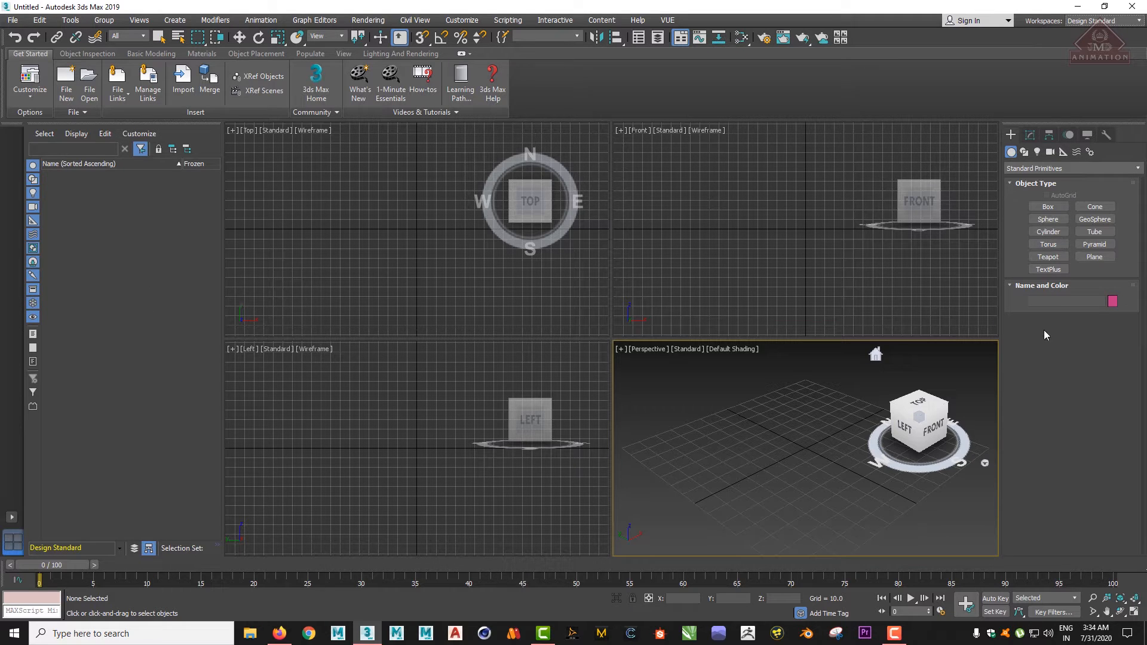
{"action": "left_click", "coordinate": [1095, 21]}
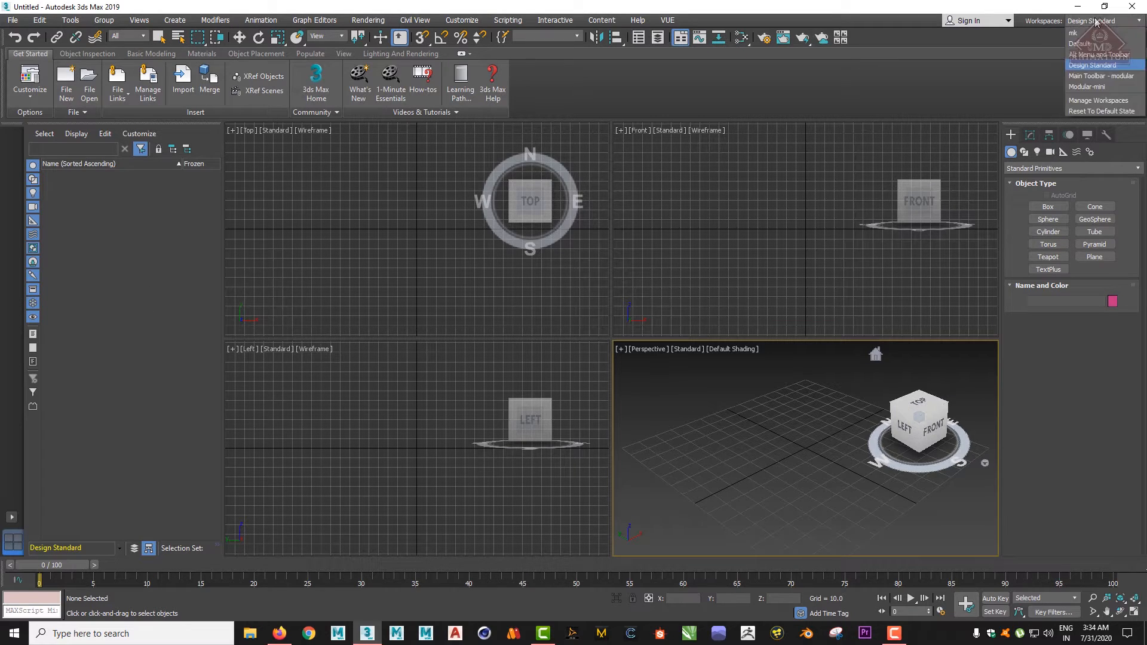
{"action": "left_click", "coordinate": [1079, 44]}
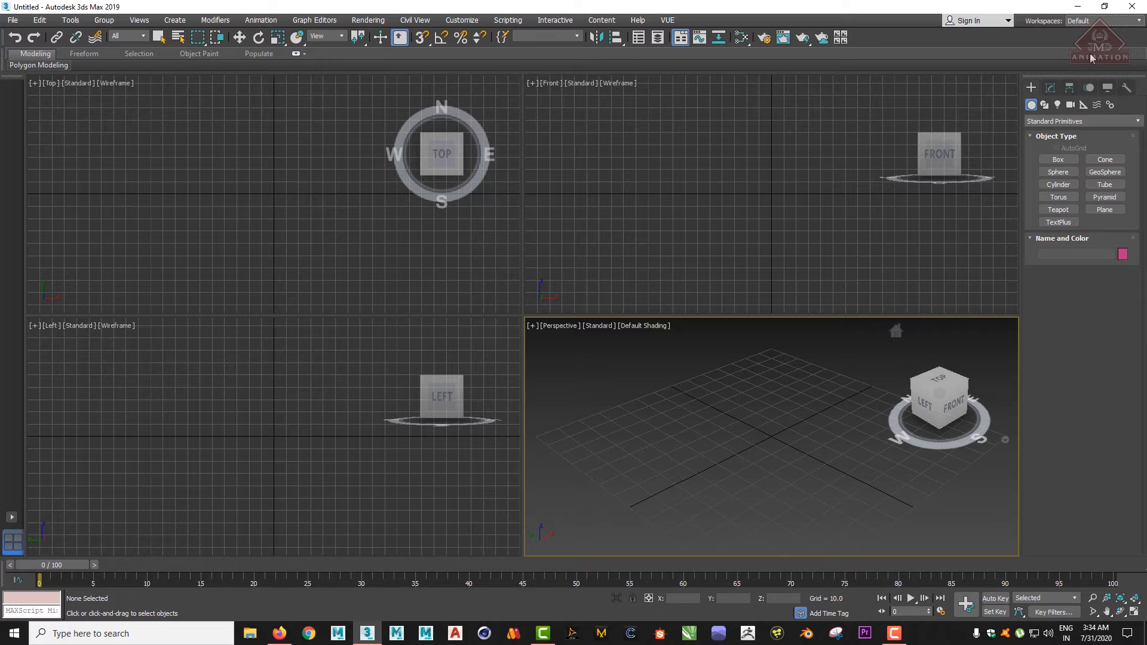
Try the custom mk workspace and switch back to the Default workspace.
{"action": "left_click", "coordinate": [1112, 22]}
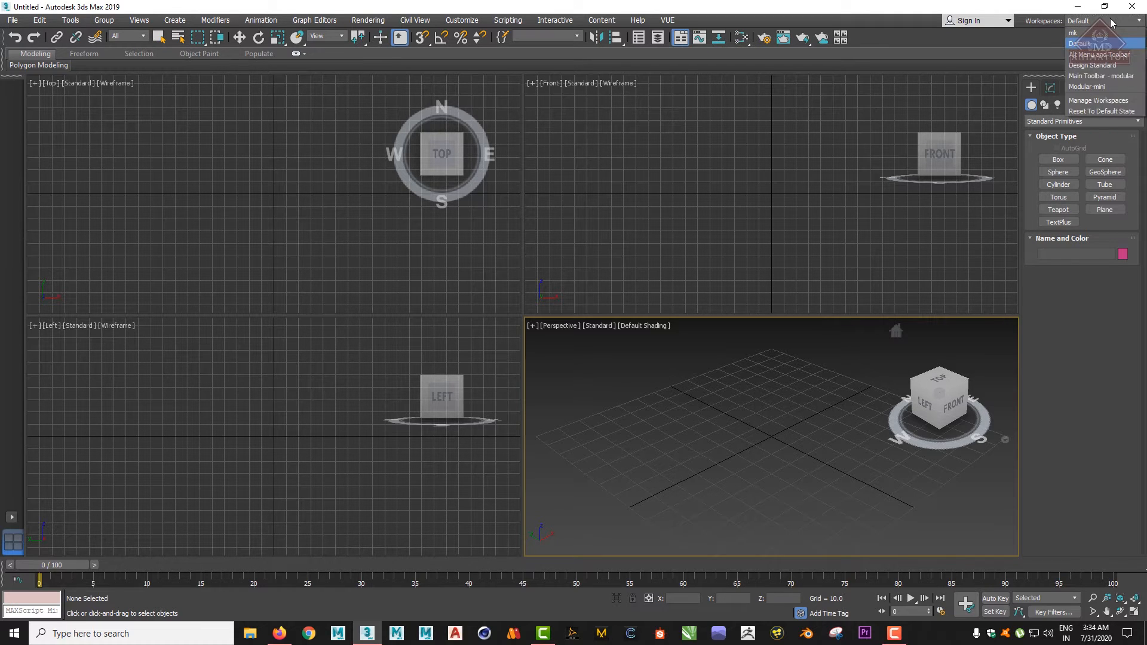
{"action": "left_click", "coordinate": [1073, 37]}
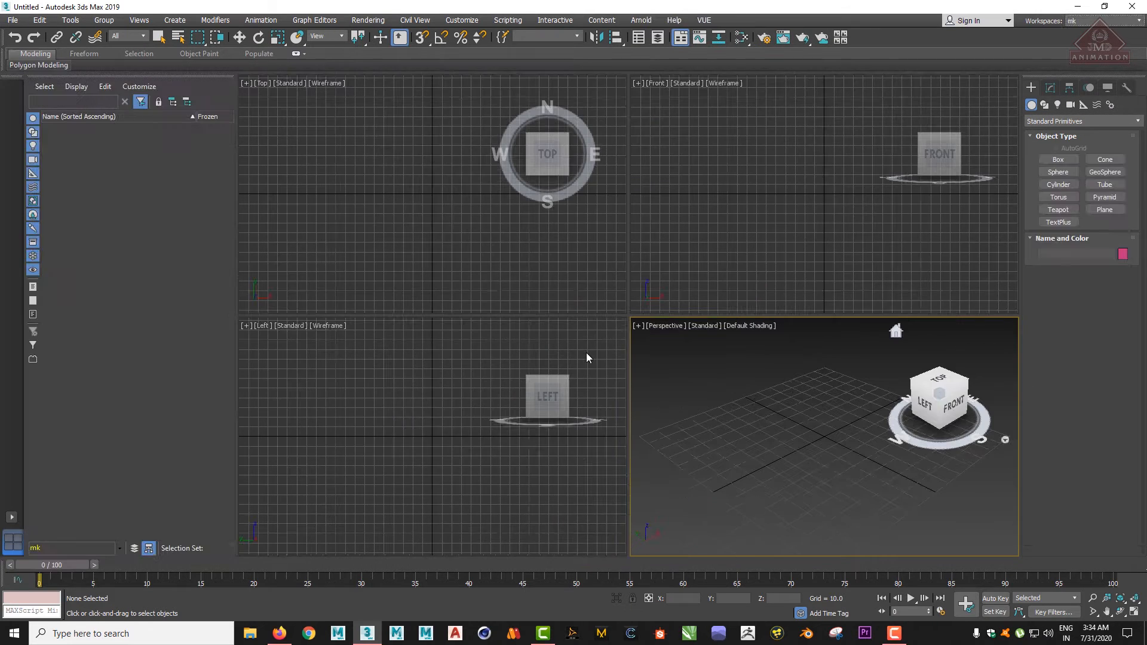
{"action": "left_click", "coordinate": [1107, 23]}
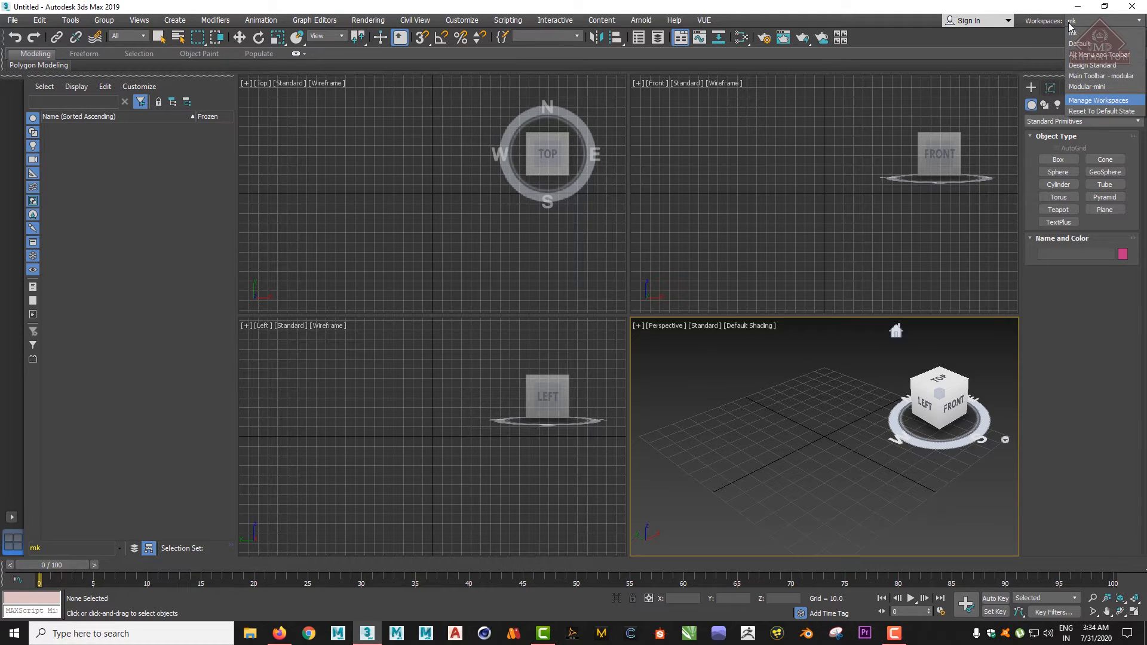
{"action": "left_click", "coordinate": [1084, 49]}
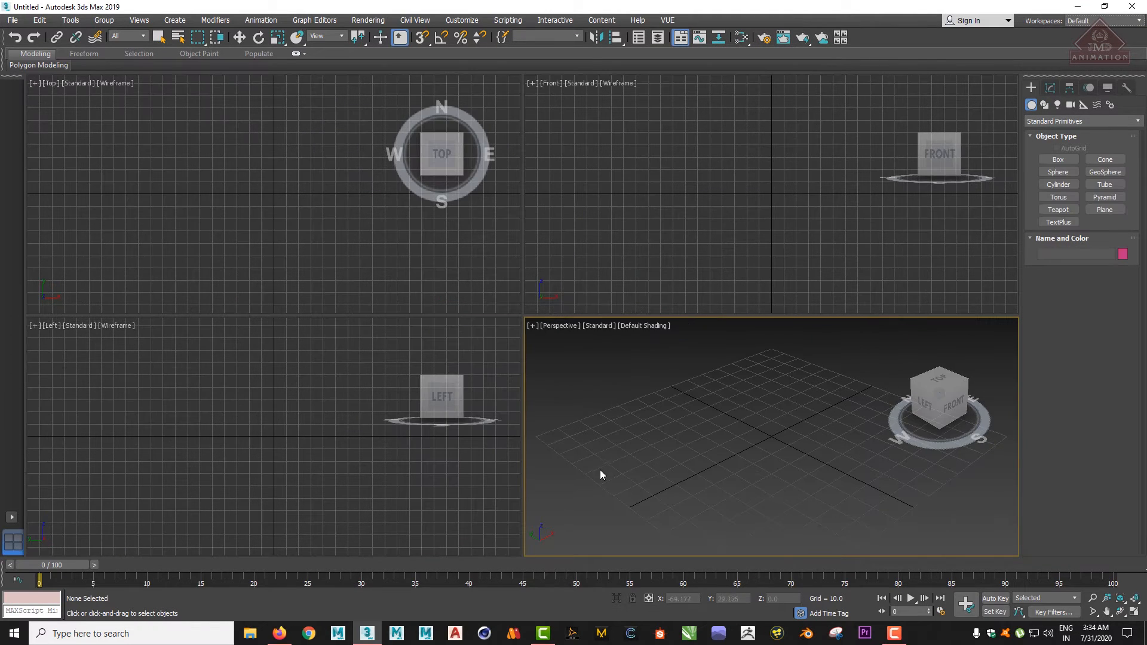
Activate the Top, Left, Front and Perspective viewports in turn to see how the active view changes.
{"action": "left_click", "coordinate": [305, 245]}
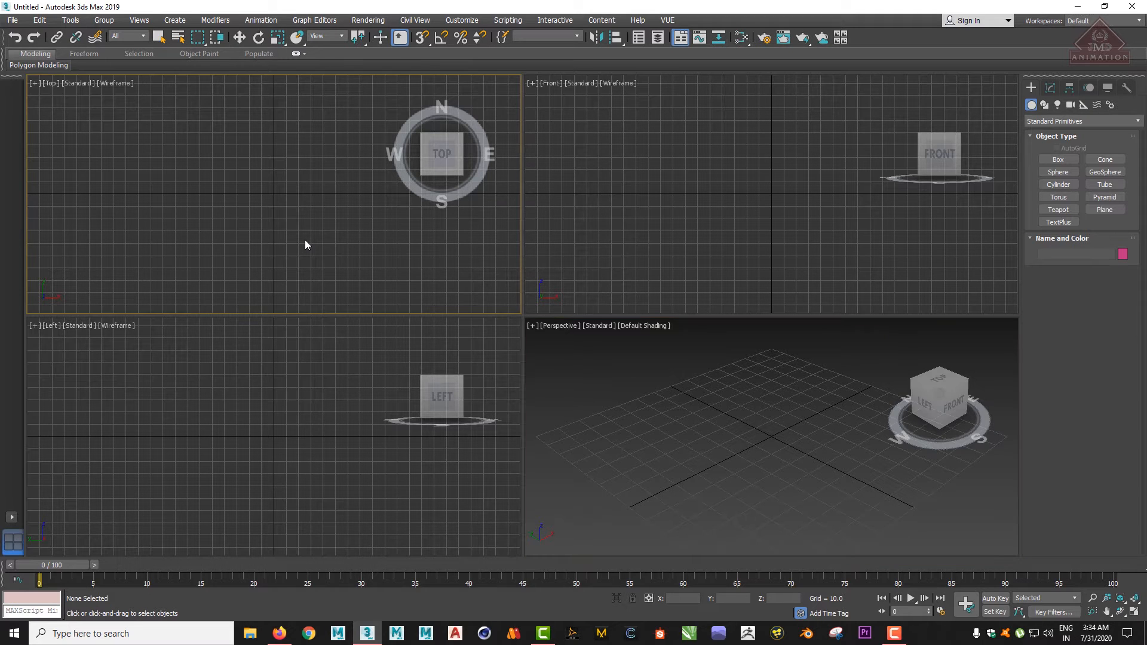
{"action": "left_click", "coordinate": [263, 447]}
{"action": "left_click", "coordinate": [681, 239]}
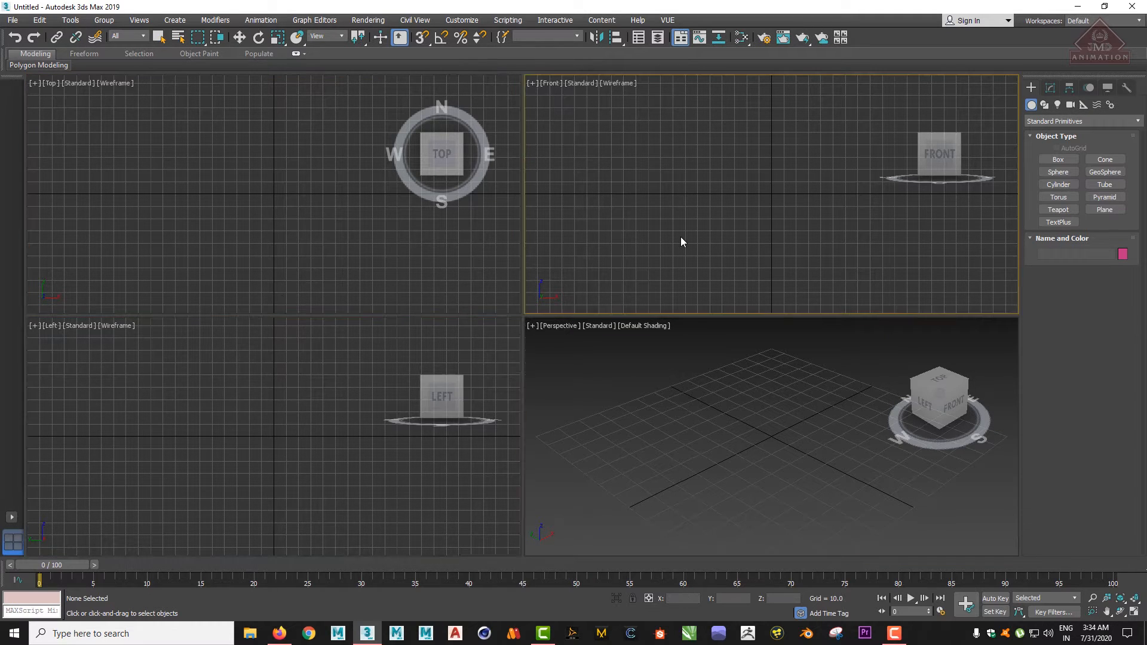
{"action": "left_click", "coordinate": [711, 442]}
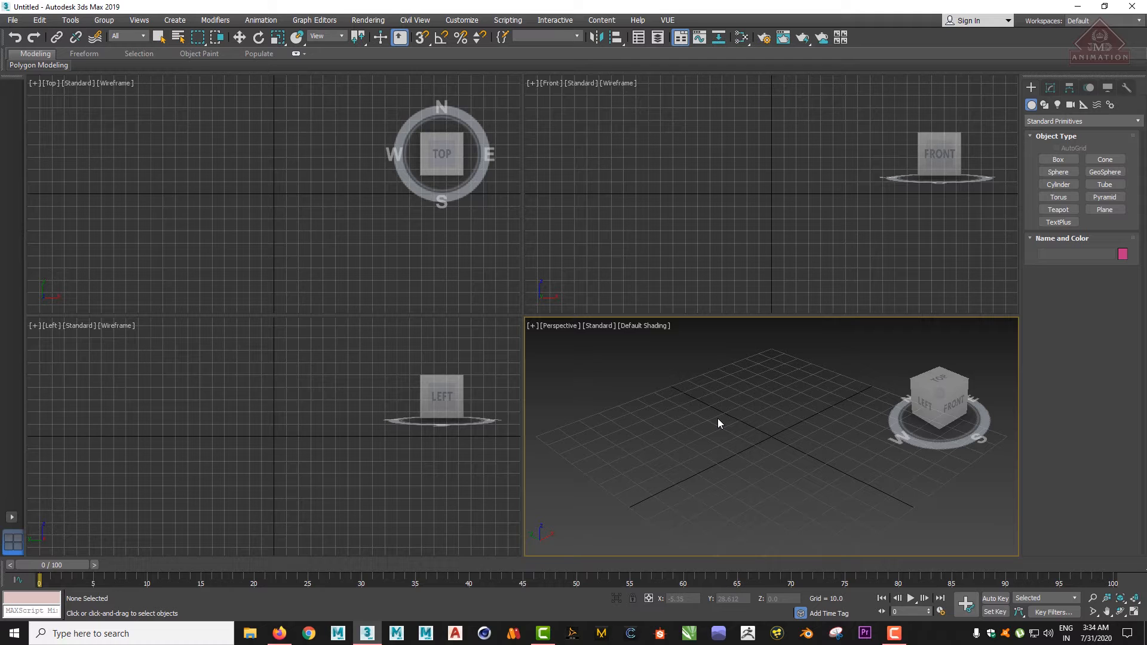
{"action": "left_click", "coordinate": [651, 147]}
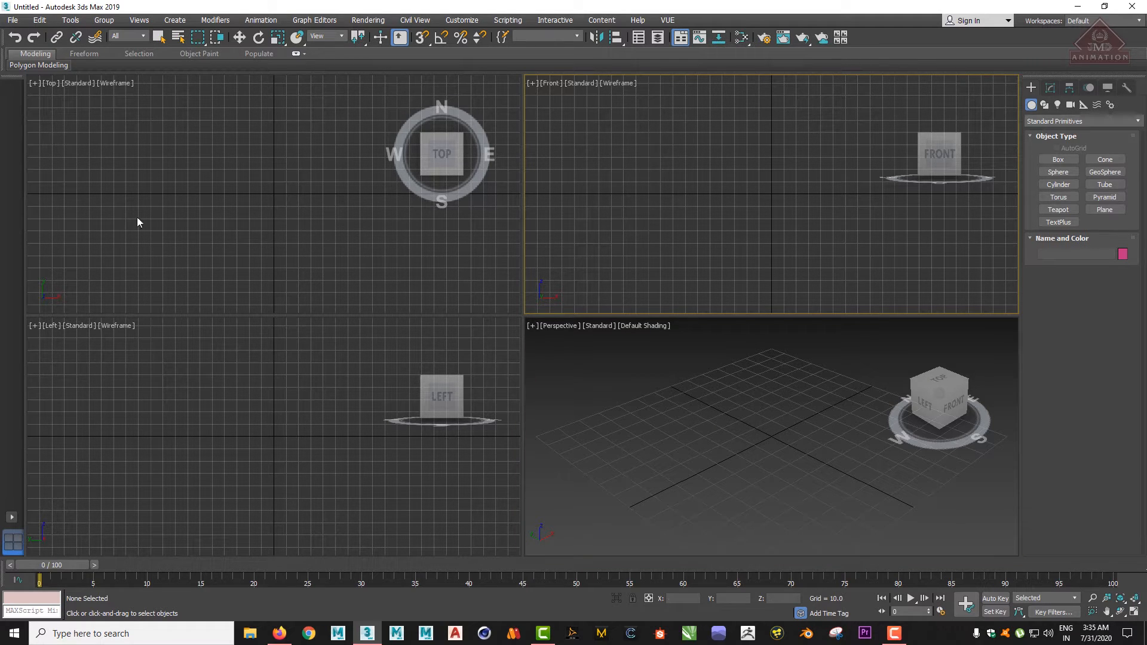
{"action": "left_click", "coordinate": [150, 165]}
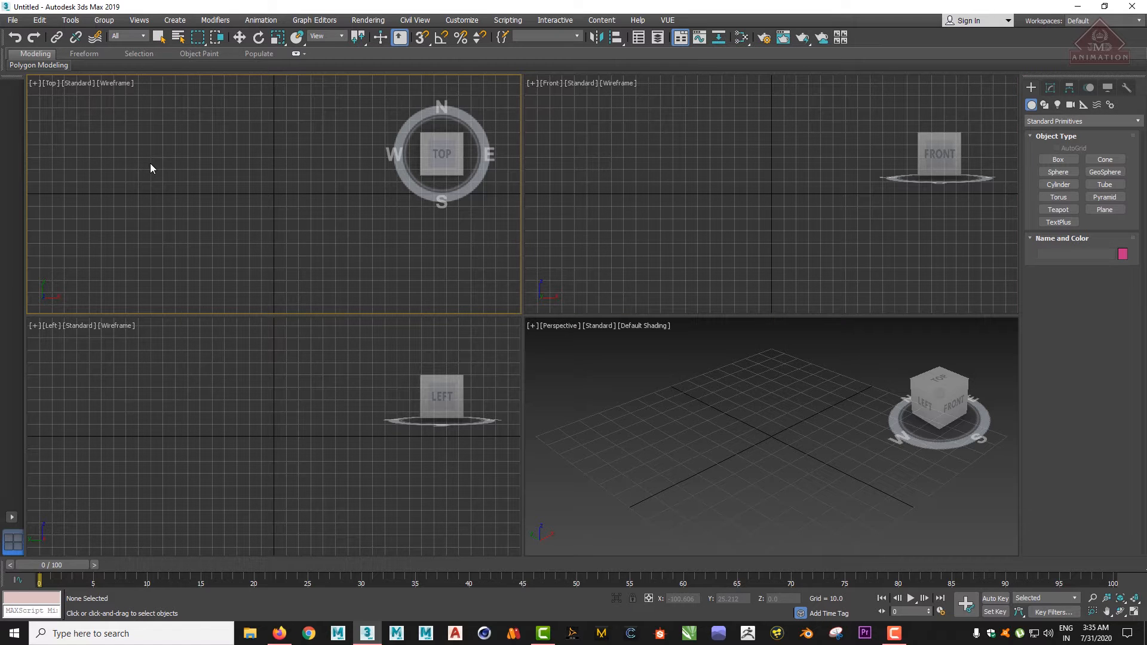
{"action": "left_click", "coordinate": [199, 422]}
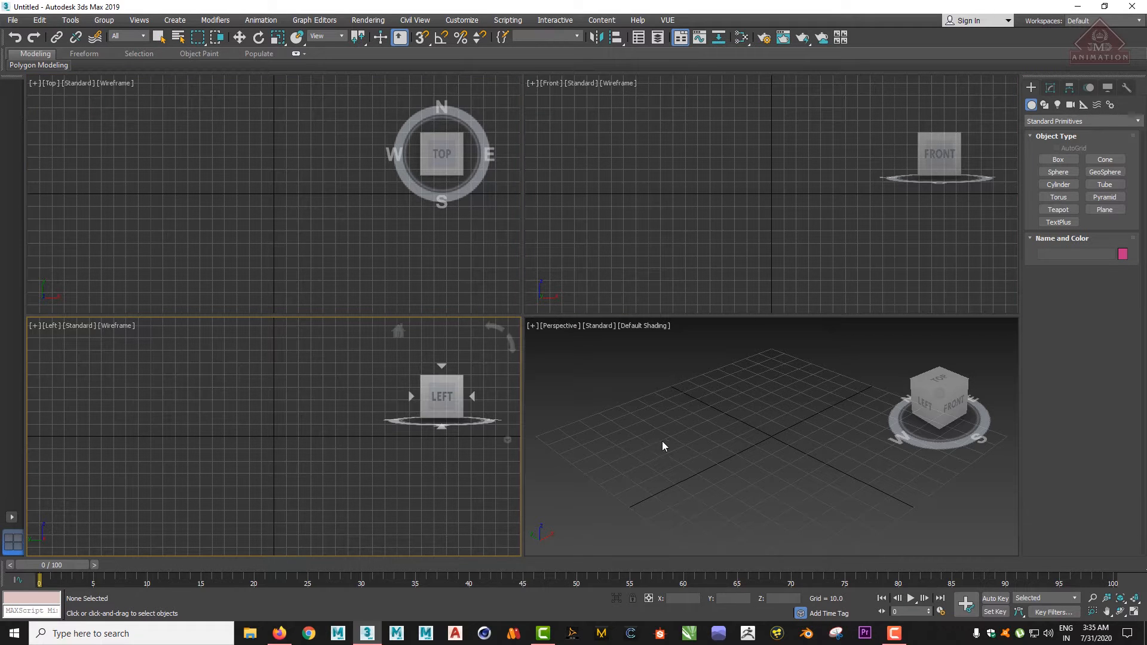
{"action": "left_click", "coordinate": [704, 436]}
{"action": "left_click", "coordinate": [717, 244]}
{"action": "left_click", "coordinate": [412, 256]}
{"action": "left_click", "coordinate": [341, 445]}
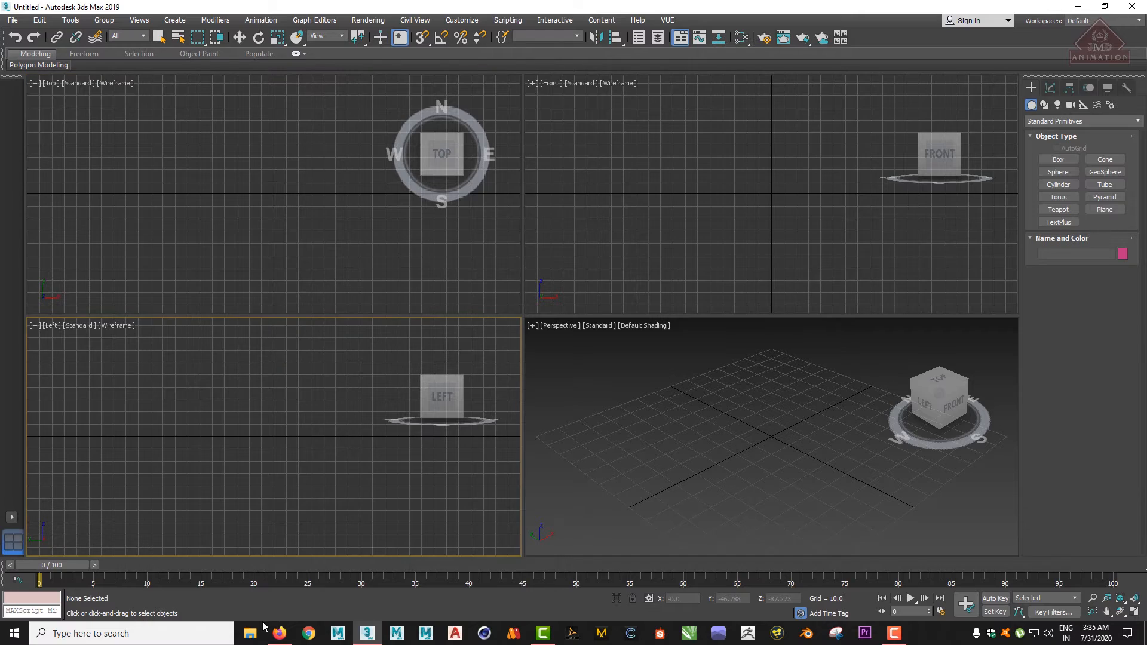
Switch to Firefox and look through the "max model refrence" image results for characters shown from several sides.
{"action": "left_click", "coordinate": [280, 633]}
{"action": "scroll", "coordinate": [485, 307], "scroll_direction": "down", "scroll_amount": 3}
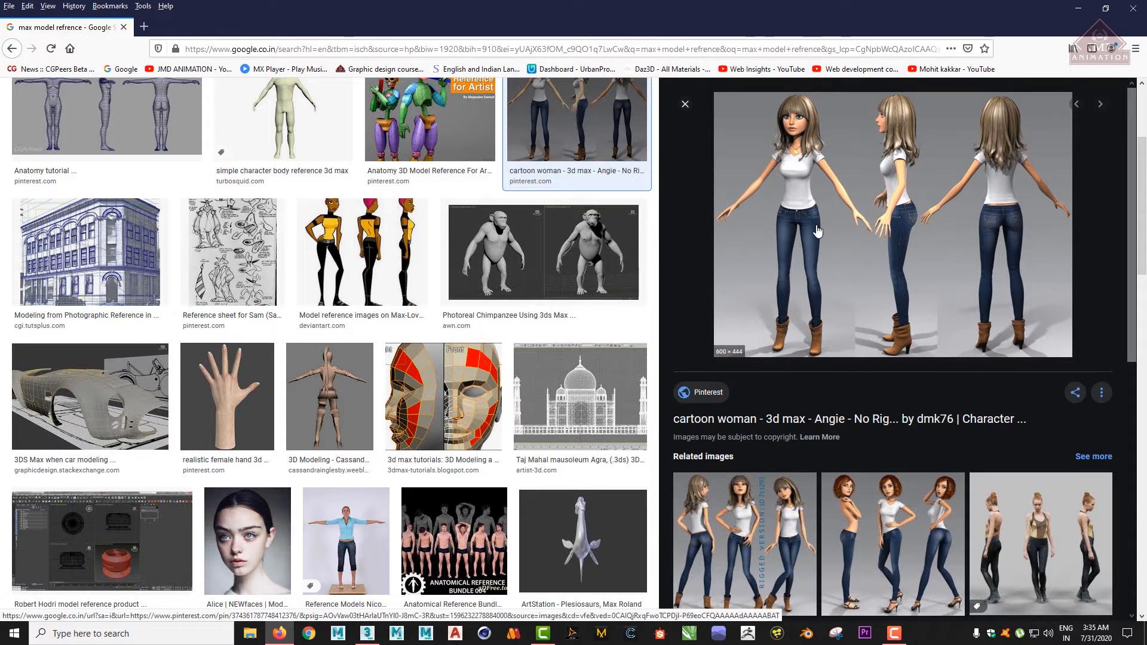
{"action": "scroll", "coordinate": [806, 323], "scroll_direction": "up", "scroll_amount": 3}
{"action": "scroll", "coordinate": [732, 336], "scroll_direction": "down", "scroll_amount": 2}
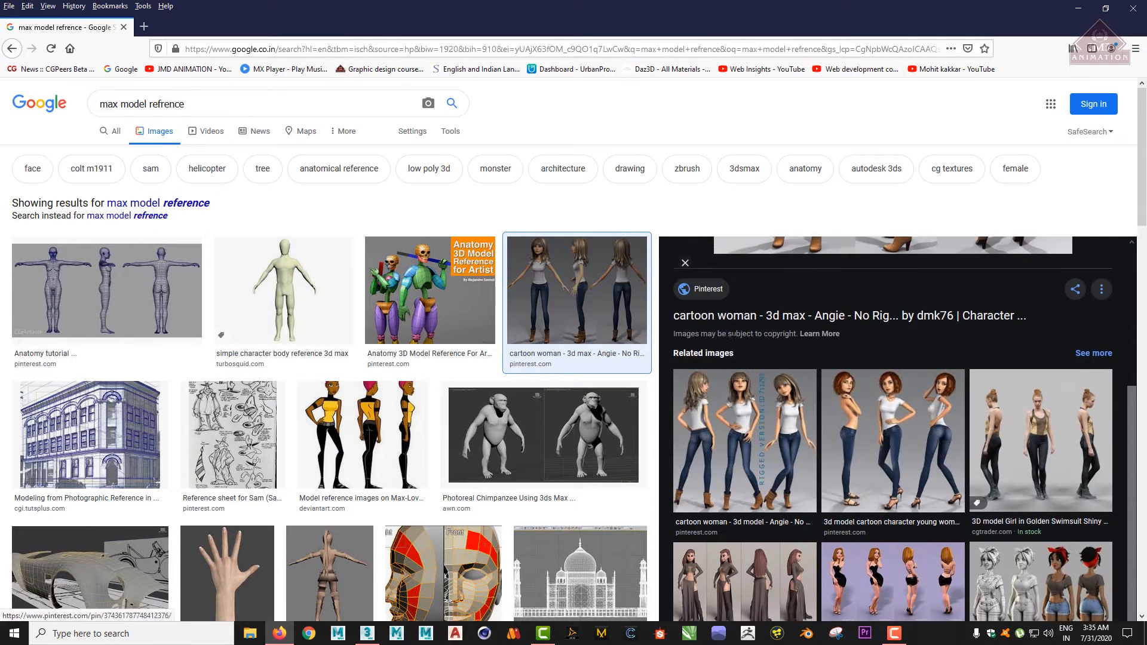
{"action": "scroll", "coordinate": [735, 340], "scroll_direction": "down", "scroll_amount": 3}
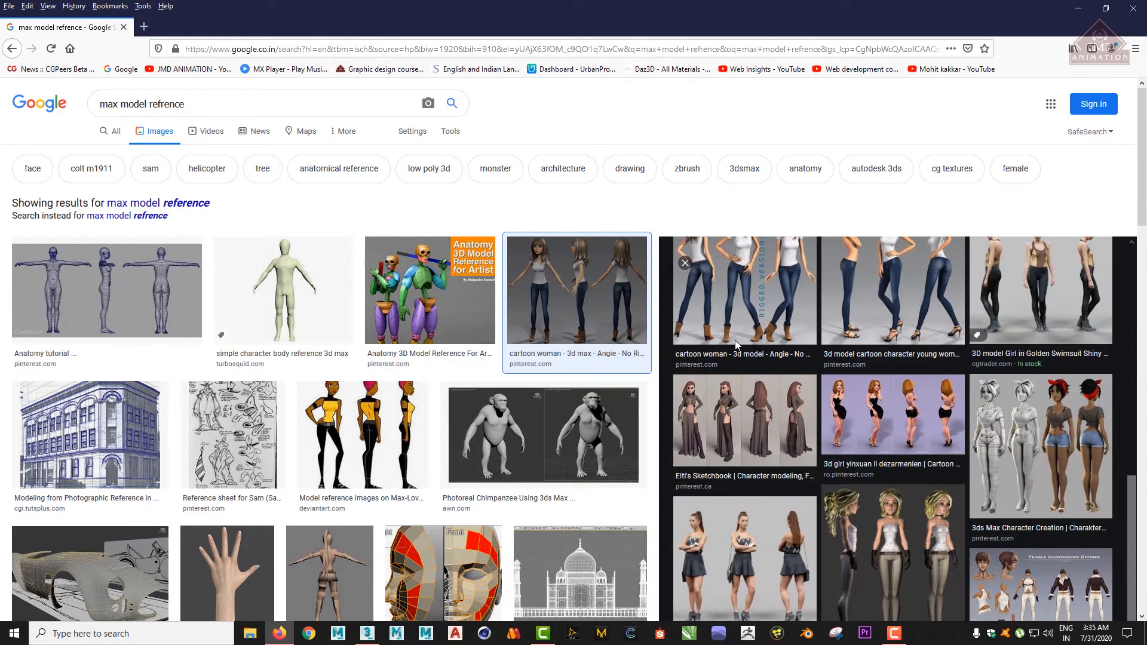
{"action": "scroll", "coordinate": [735, 344], "scroll_direction": "down", "scroll_amount": 5}
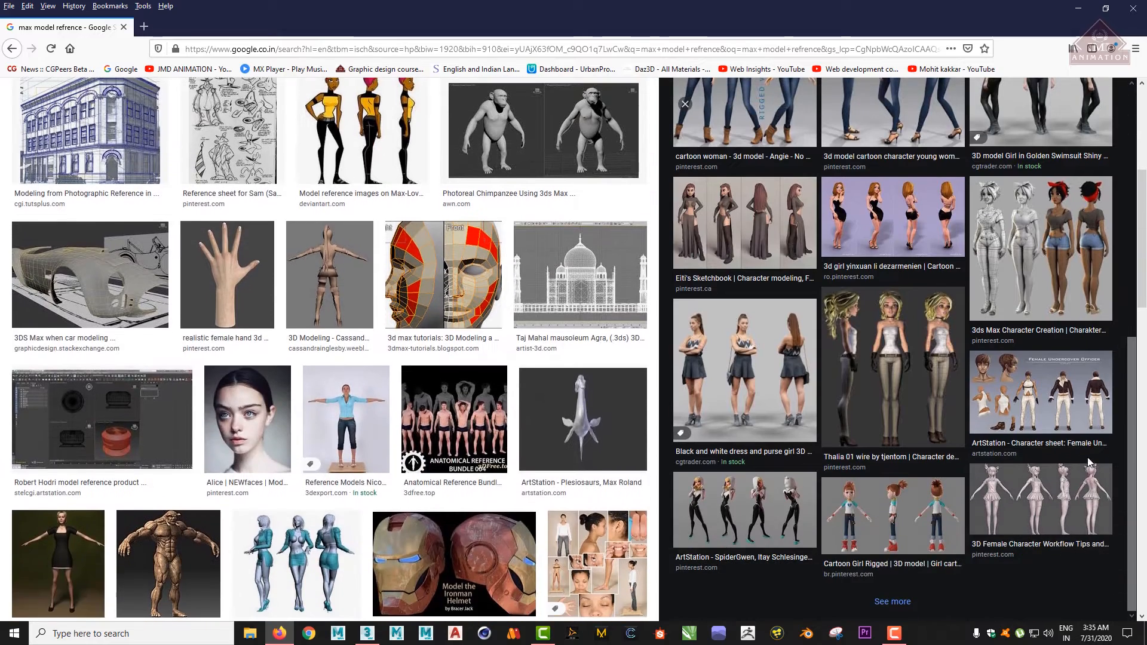
{"action": "scroll", "coordinate": [445, 275], "scroll_direction": "up", "scroll_amount": 5}
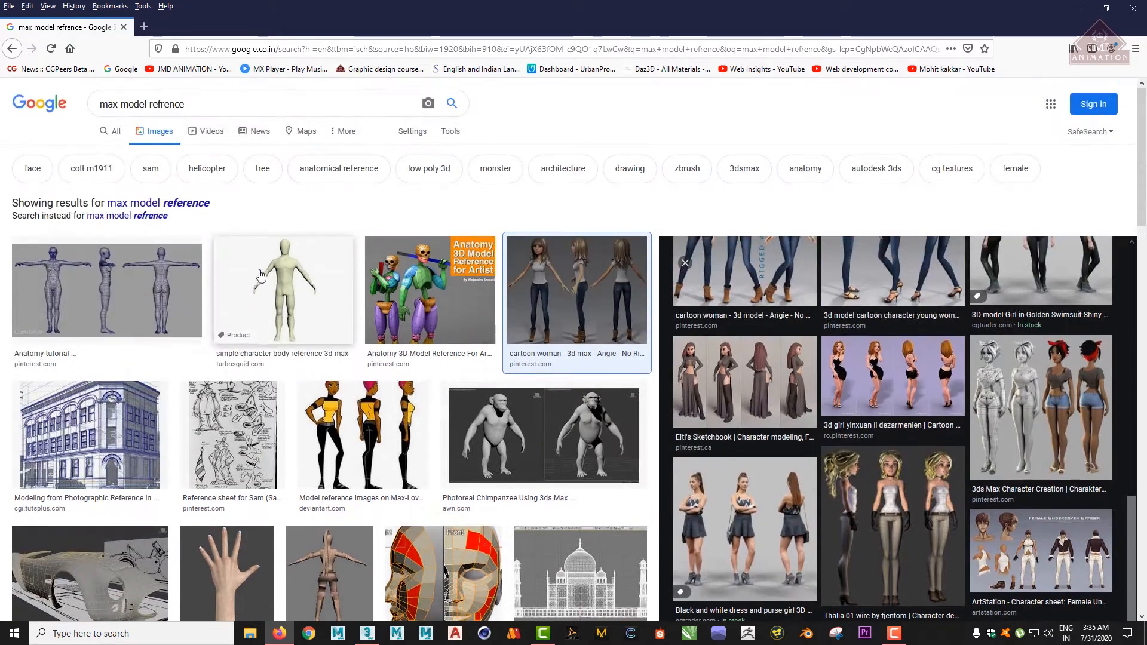
View the wireframe anatomy tutorial image and the related female reference drawing with front, side and back views.
{"action": "left_click", "coordinate": [53, 293]}
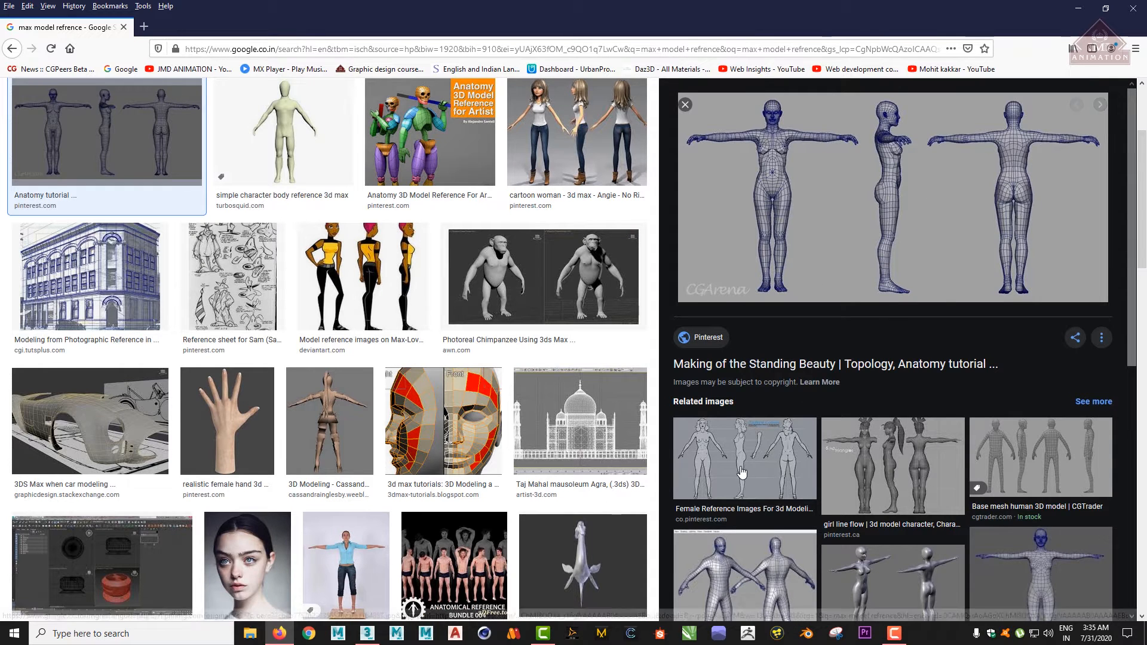
{"action": "left_click", "coordinate": [798, 427]}
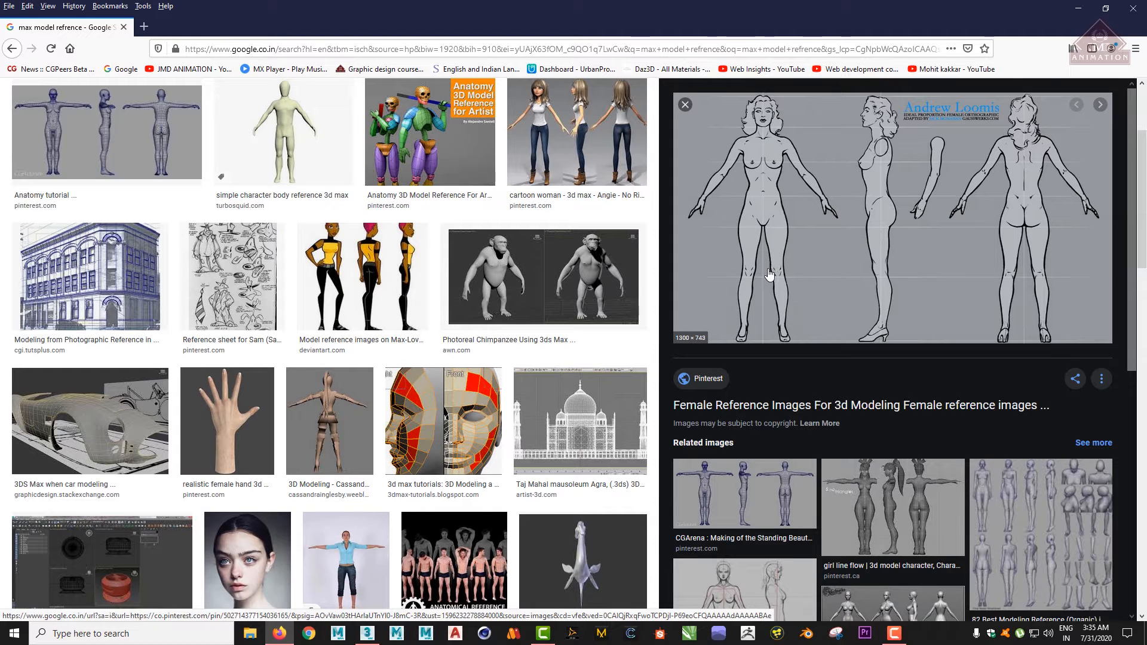
{"action": "scroll", "coordinate": [358, 281], "scroll_direction": "up", "scroll_amount": 3}
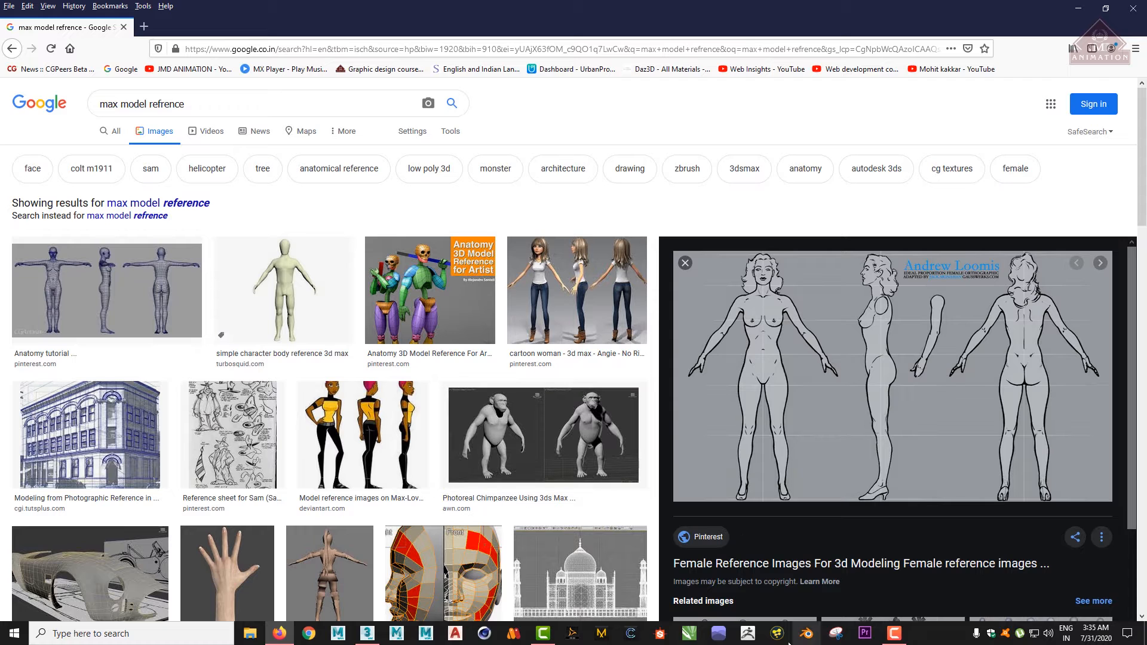
Switch back to 3ds Max, maximize the Perspective viewport and restore the four-viewport layout.
{"action": "left_click", "coordinate": [365, 634]}
{"action": "left_click", "coordinate": [757, 405]}
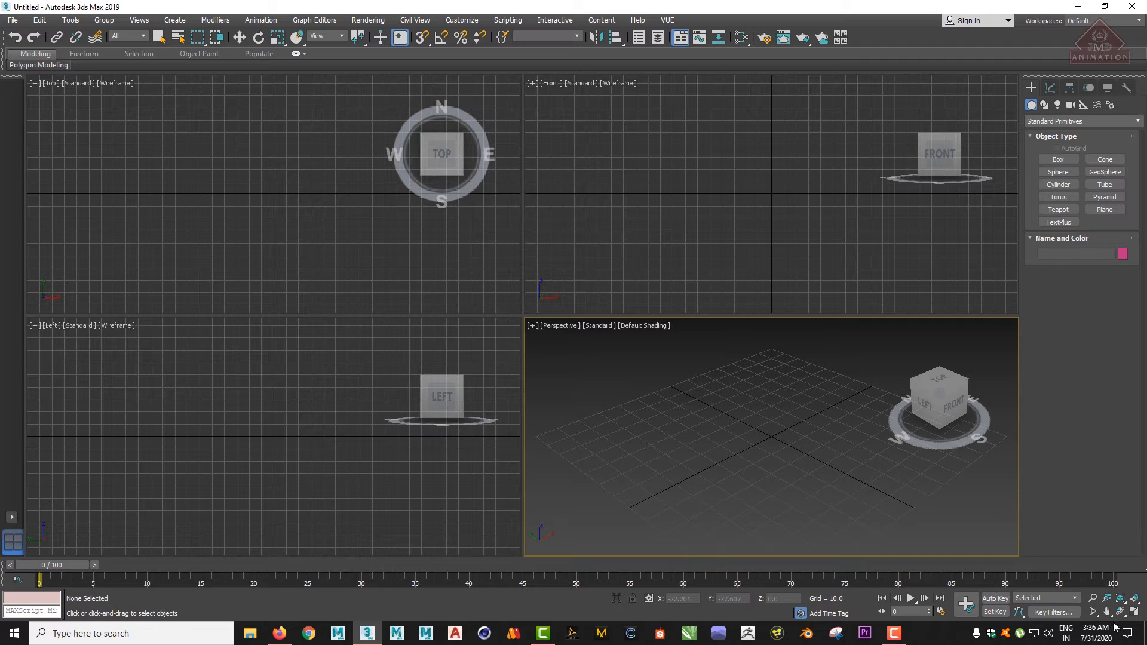
{"action": "left_click", "coordinate": [1135, 613]}
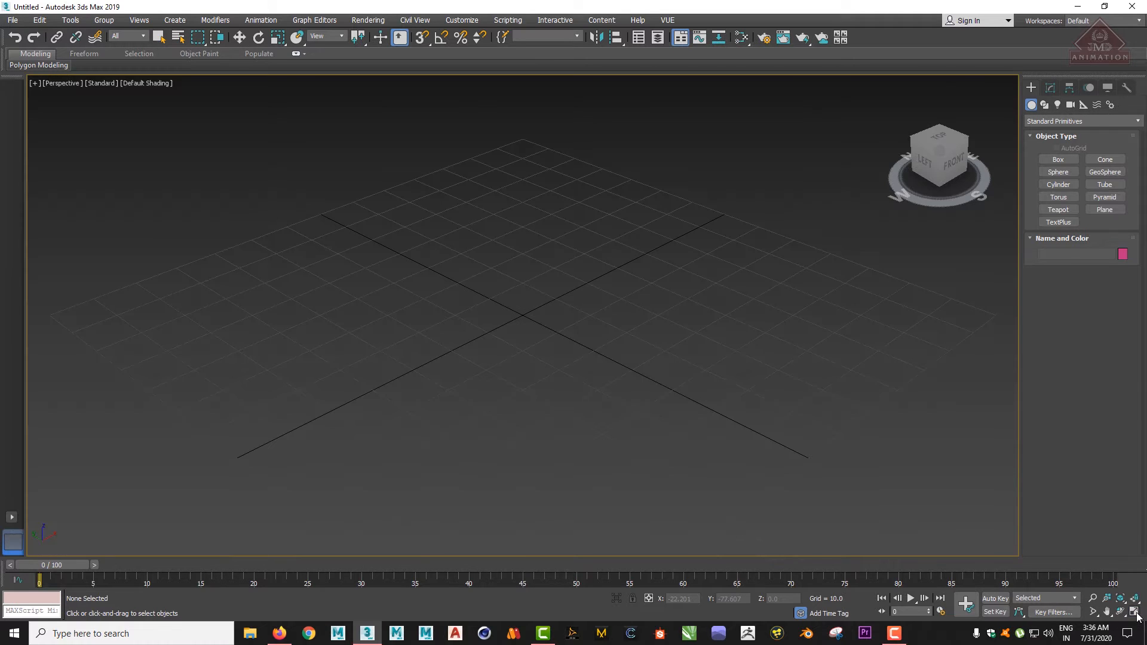
{"action": "left_click", "coordinate": [1137, 614]}
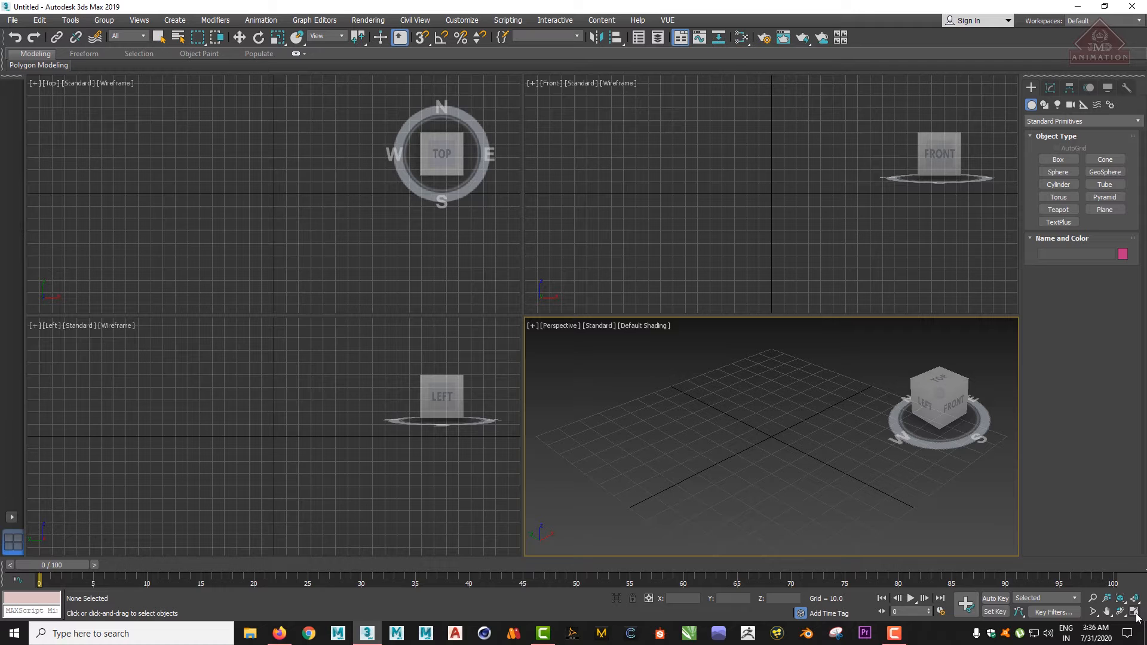
Inspect the grid in the maximized Perspective viewport from other zoom levels and return to the four-viewport layout.
{"action": "left_click", "coordinate": [1135, 614]}
{"action": "scroll", "coordinate": [682, 402], "scroll_direction": "down", "scroll_amount": 5}
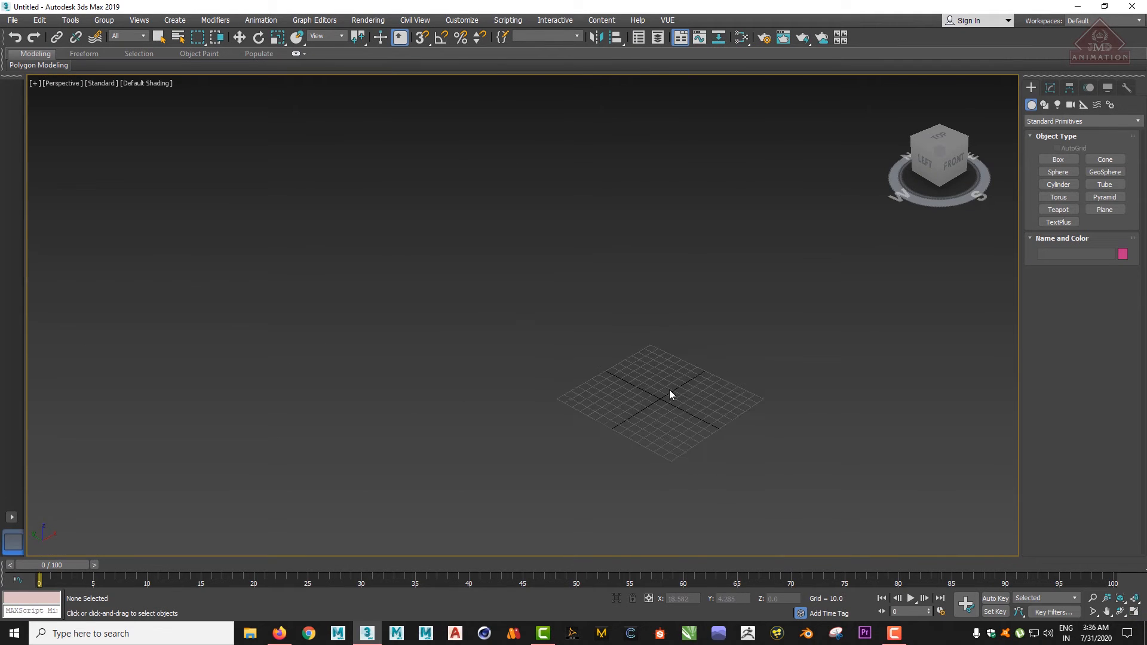
{"action": "scroll", "coordinate": [669, 389], "scroll_direction": "up", "scroll_amount": 3}
{"action": "middle_click_drag", "start_coordinate": [672, 409], "coordinate": [565, 316]}
{"action": "left_click", "coordinate": [1135, 613]}
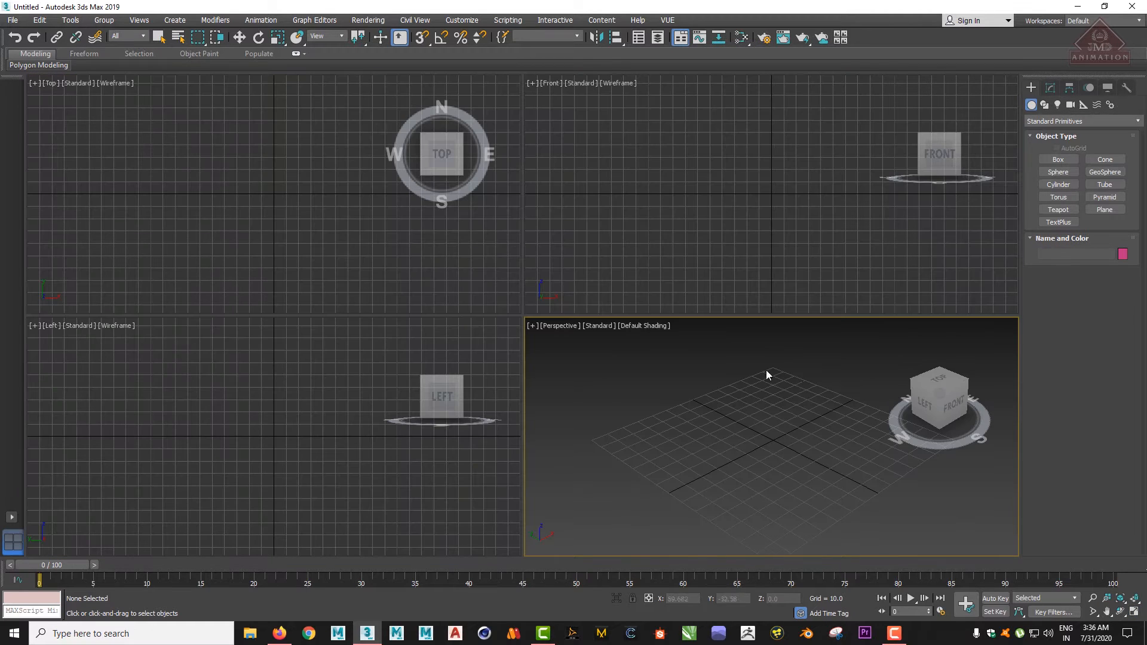
Maximize the Front viewport and restore the four-viewport layout.
{"action": "left_click", "coordinate": [659, 176]}
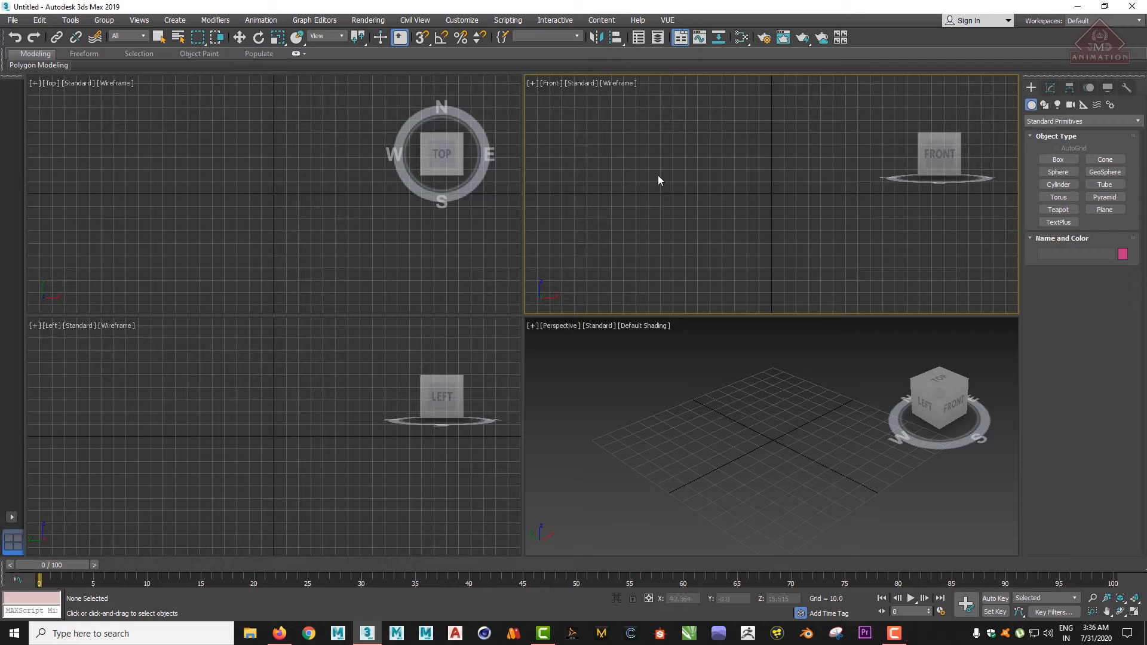
{"action": "left_click", "coordinate": [1134, 613]}
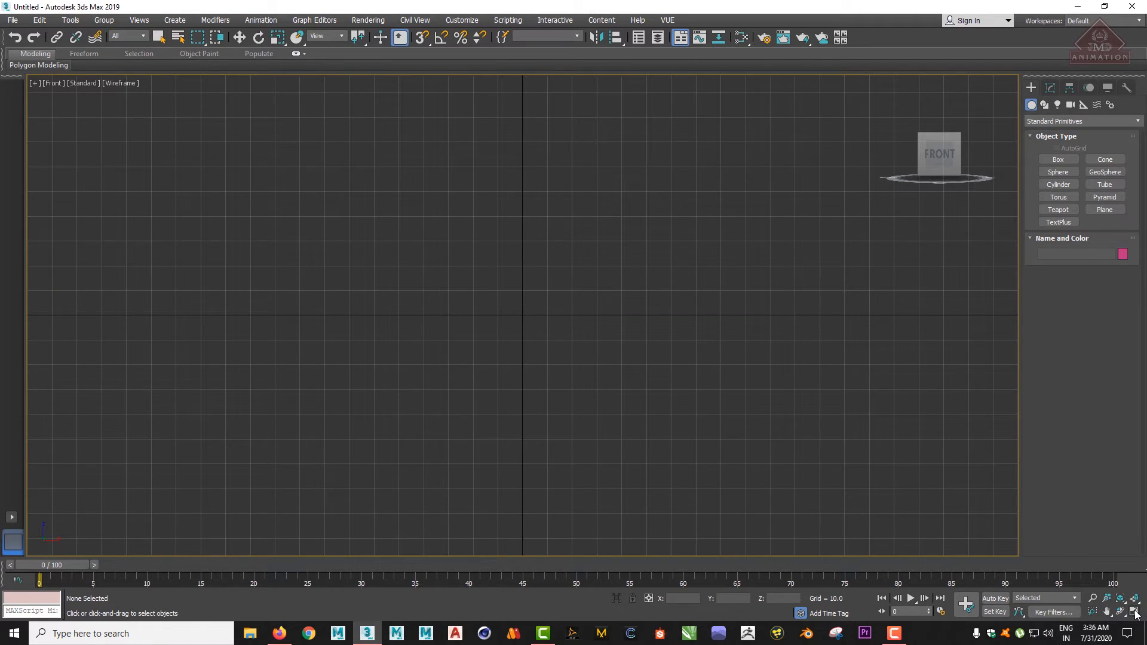
{"action": "left_click", "coordinate": [1135, 612]}
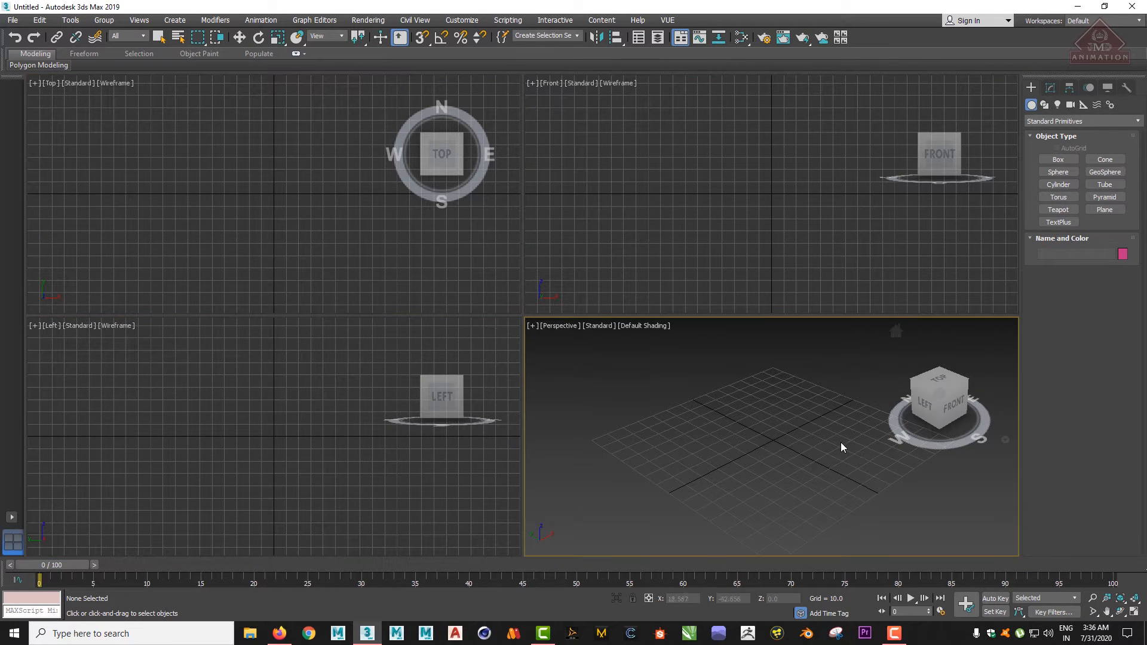
Activate the Perspective viewport, followed by the Left viewport.
{"action": "left_click", "coordinate": [811, 470]}
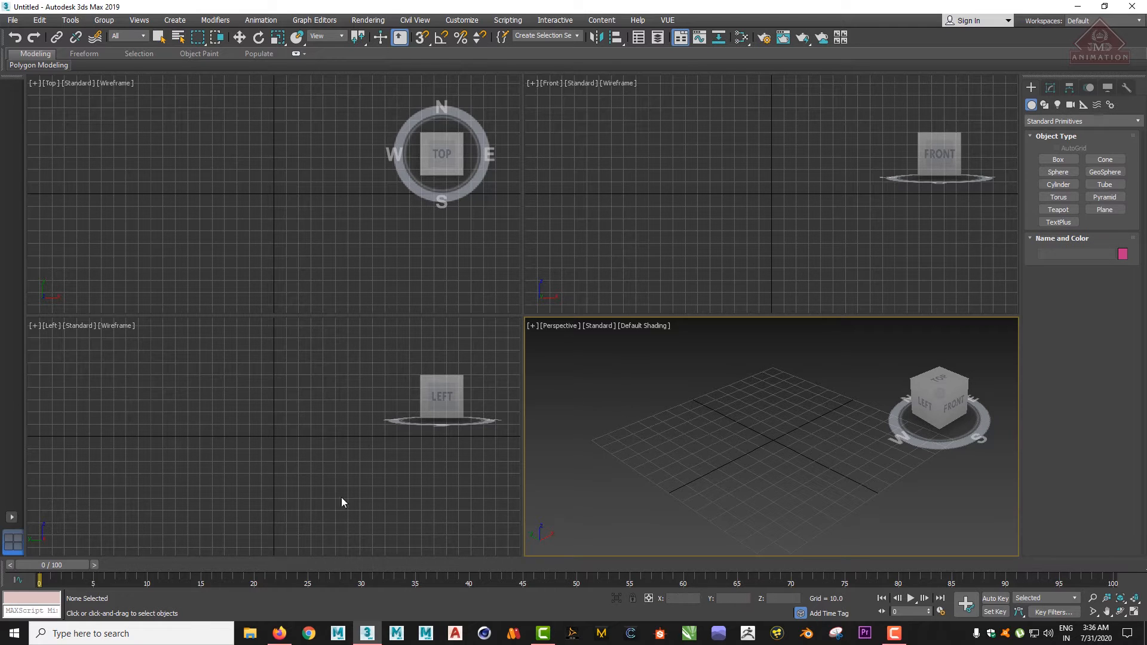
{"action": "left_click", "coordinate": [149, 404]}
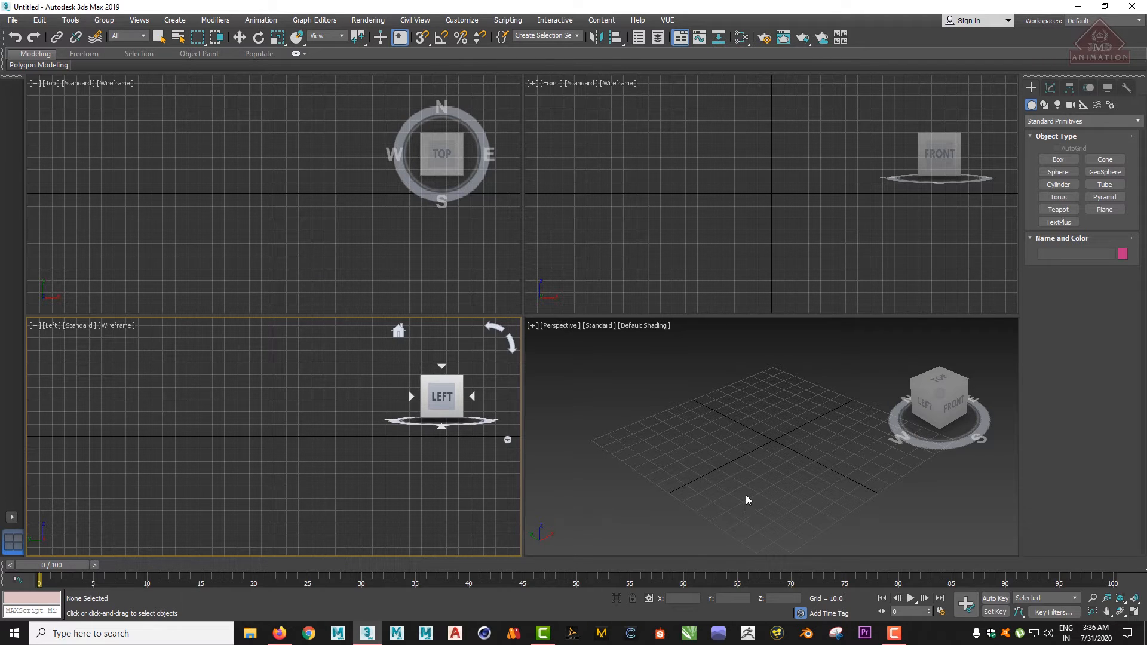
Activate the Perspective and Front viewports in turn, then return to the Perspective viewport and maximize it.
{"action": "left_click", "coordinate": [780, 442]}
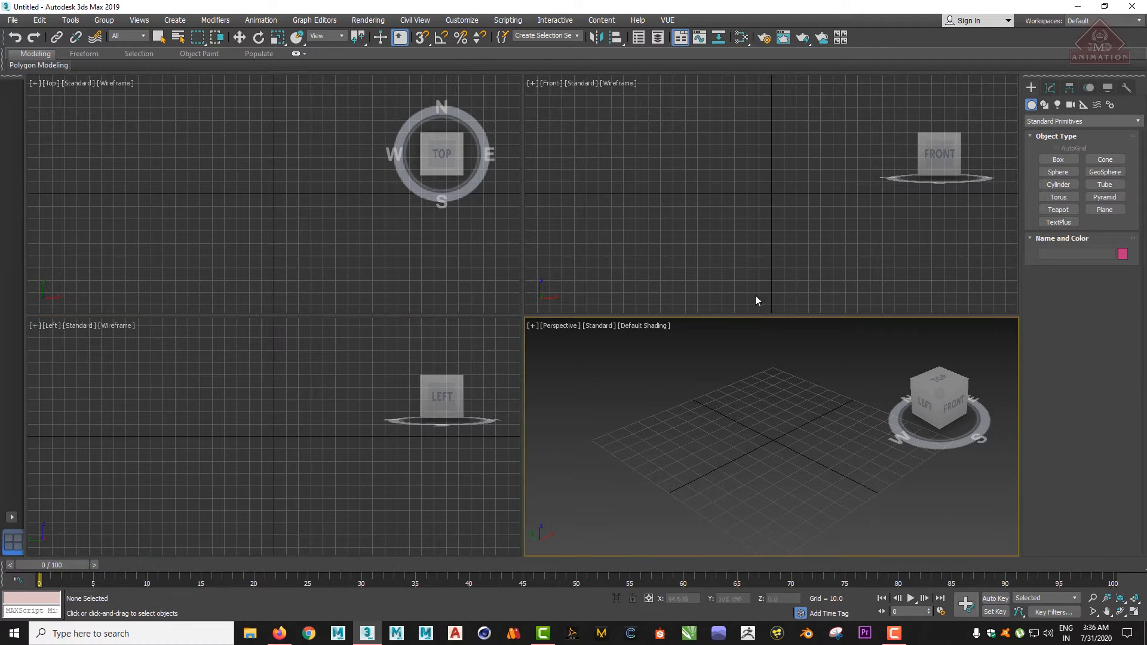
{"action": "left_click", "coordinate": [740, 257]}
{"action": "left_click", "coordinate": [754, 451]}
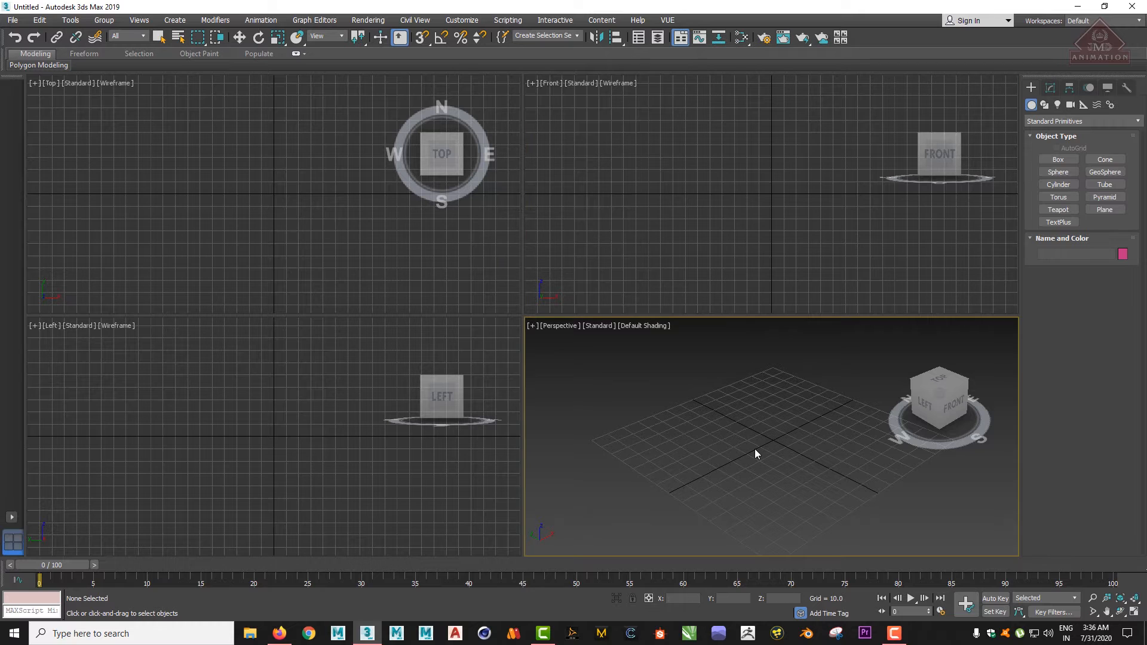
{"action": "left_click", "coordinate": [1135, 613]}
{"action": "left_click", "coordinate": [1138, 616]}
{"action": "key", "text": "alt+w"}
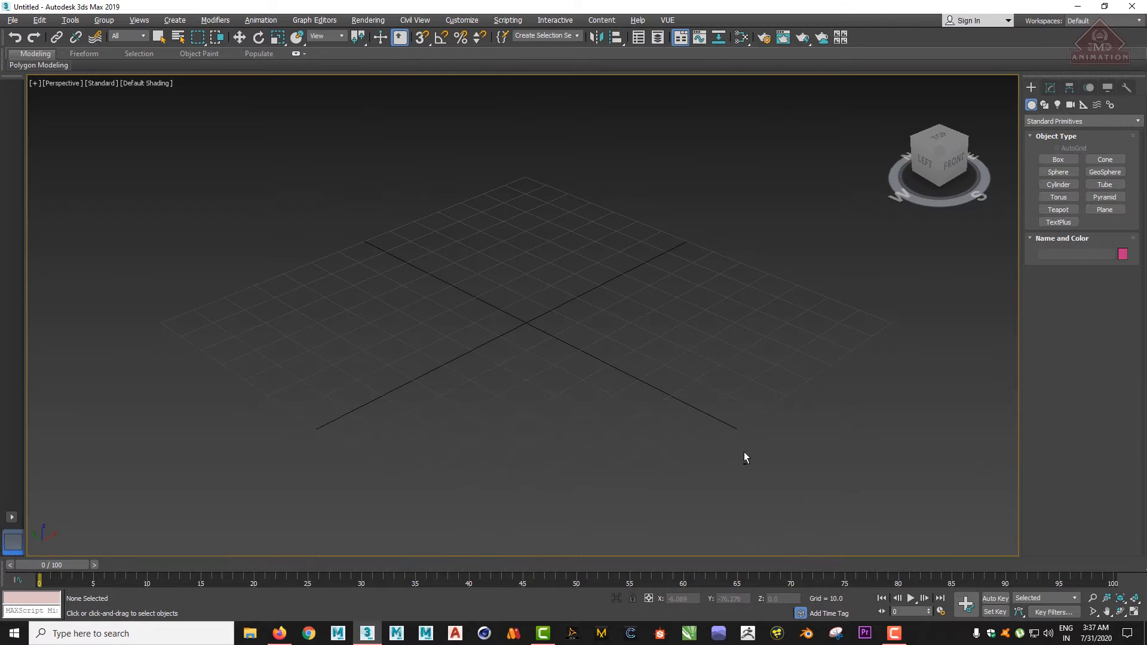
Toggle repeatedly between the four-viewport layout and the maximized Perspective viewport, ending with Perspective maximized.
{"action": "key", "text": "alt+w"}
{"action": "key", "text": "alt+w"}
{"action": "key", "text": "alt+w"}
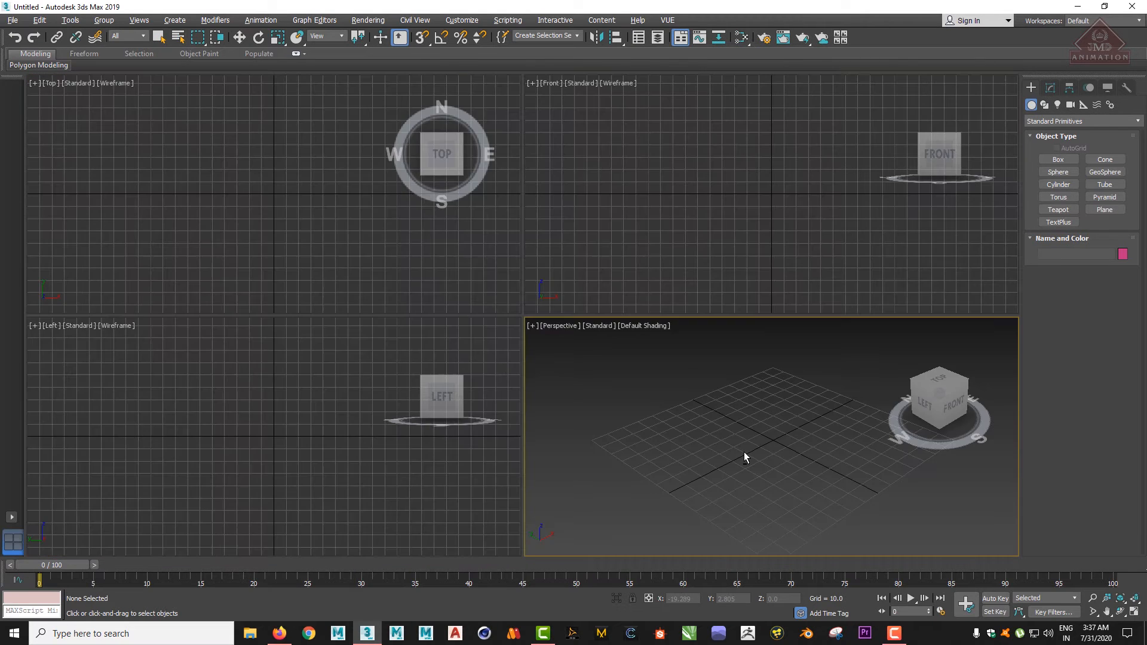
{"action": "key", "text": "alt+w"}
{"action": "key", "text": "alt+w"}
{"action": "key", "text": "alt+w"}
{"action": "key", "text": "alt+w"}
{"action": "key", "text": "alt+w"}
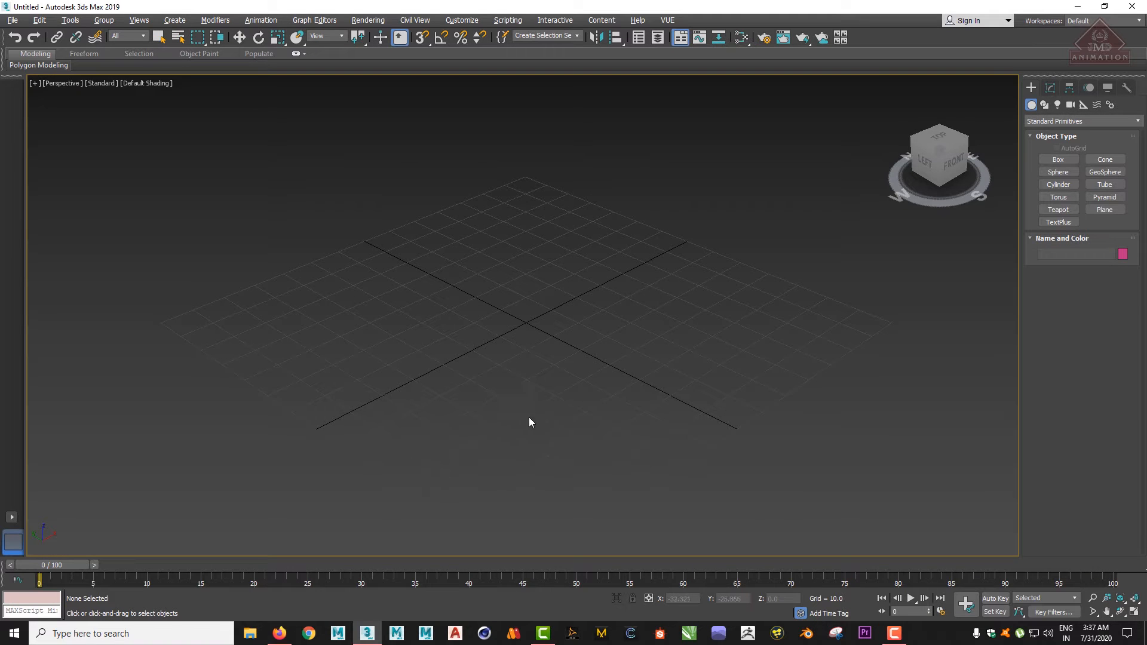
Create a standard box about 36.7 long, 44.3 wide and 21.6 high over the grid centre in Perspective, and deselect it.
{"action": "scroll", "coordinate": [553, 418], "scroll_direction": "down", "scroll_amount": 3}
{"action": "scroll", "coordinate": [555, 412], "scroll_direction": "up", "scroll_amount": 3}
{"action": "middle_click_drag", "start_coordinate": [557, 411], "coordinate": [562, 357]}
{"action": "scroll", "coordinate": [588, 408], "scroll_direction": "down", "scroll_amount": 3}
{"action": "scroll", "coordinate": [587, 407], "scroll_direction": "up", "scroll_amount": 3}
{"action": "left_click", "coordinate": [1061, 159]}
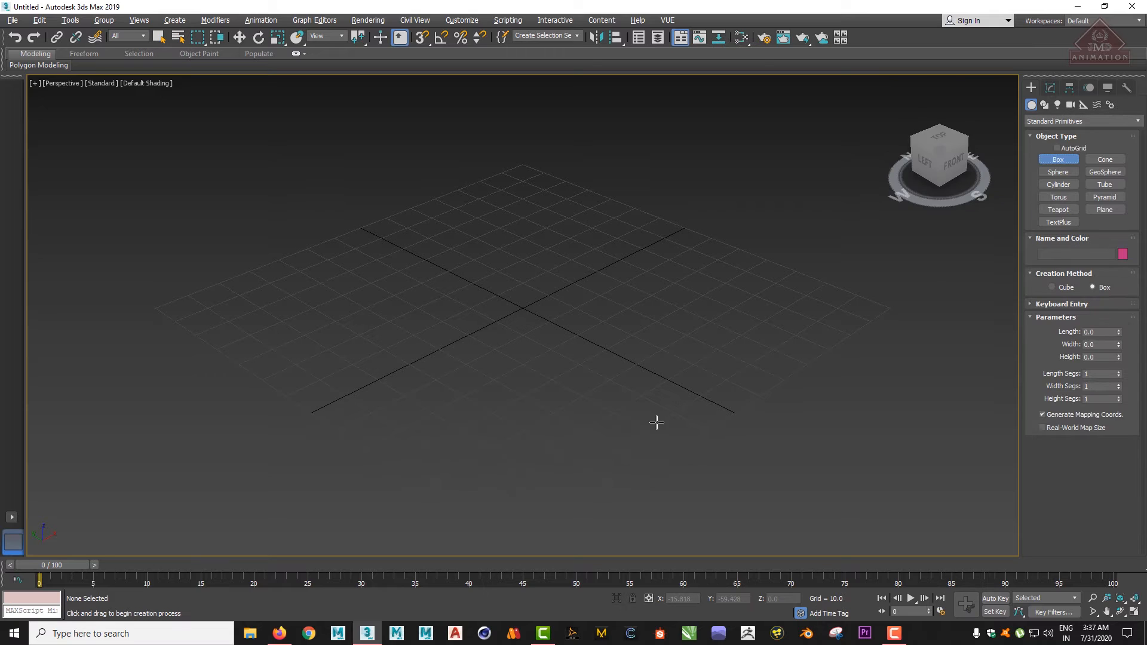
{"action": "left_click_drag", "start_coordinate": [431, 322], "coordinate": [643, 311]}
{"action": "left_click", "coordinate": [605, 230]}
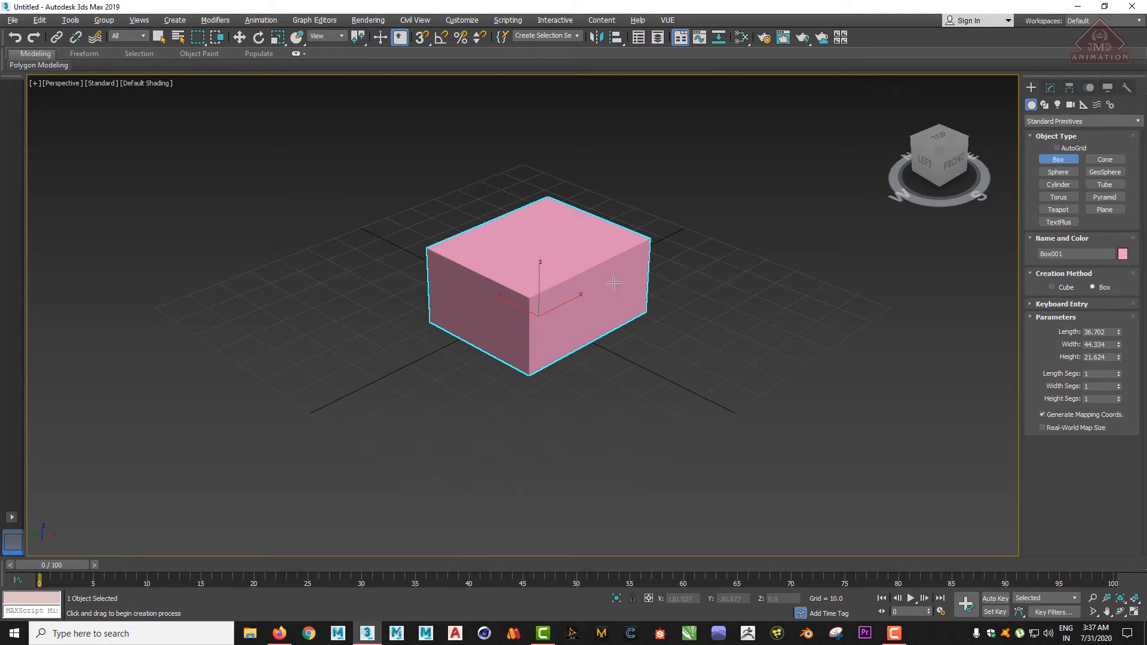
{"action": "left_click", "coordinate": [159, 37]}
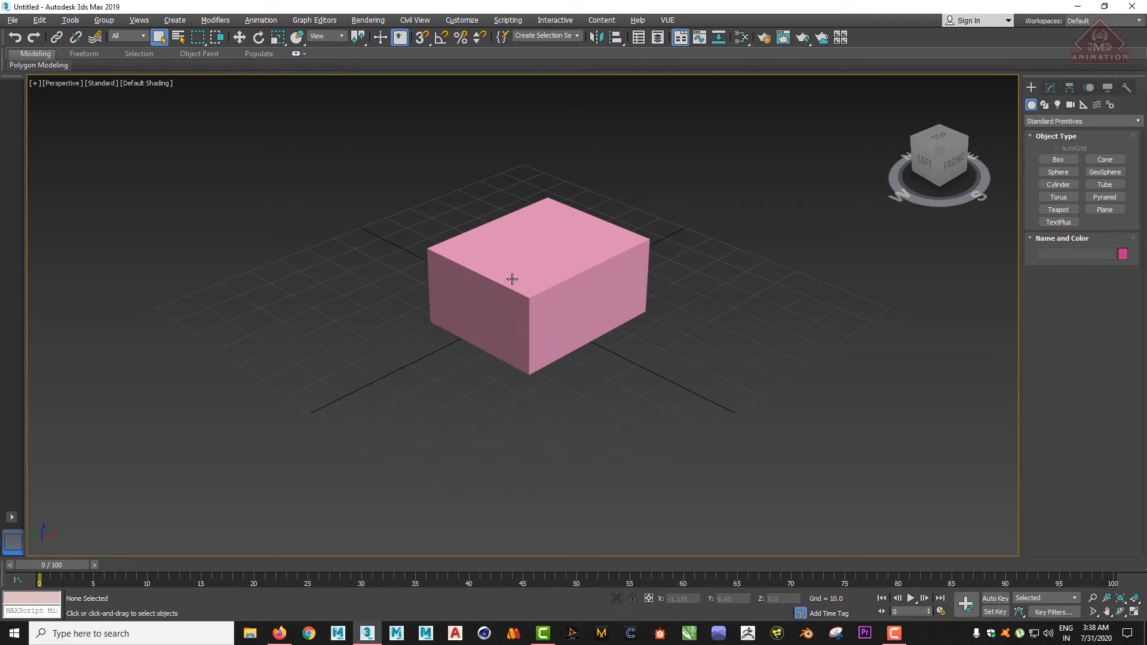
{"action": "left_click", "coordinate": [312, 331]}
Create a teapot with a radius of about 17.4 on the grid beside the box, on its left side.
{"action": "scroll", "coordinate": [537, 371], "scroll_direction": "down", "scroll_amount": 3}
{"action": "scroll", "coordinate": [604, 405], "scroll_direction": "up", "scroll_amount": 4}
{"action": "middle_click_drag", "start_coordinate": [535, 287], "coordinate": [669, 413]}
{"action": "left_click", "coordinate": [1058, 210]}
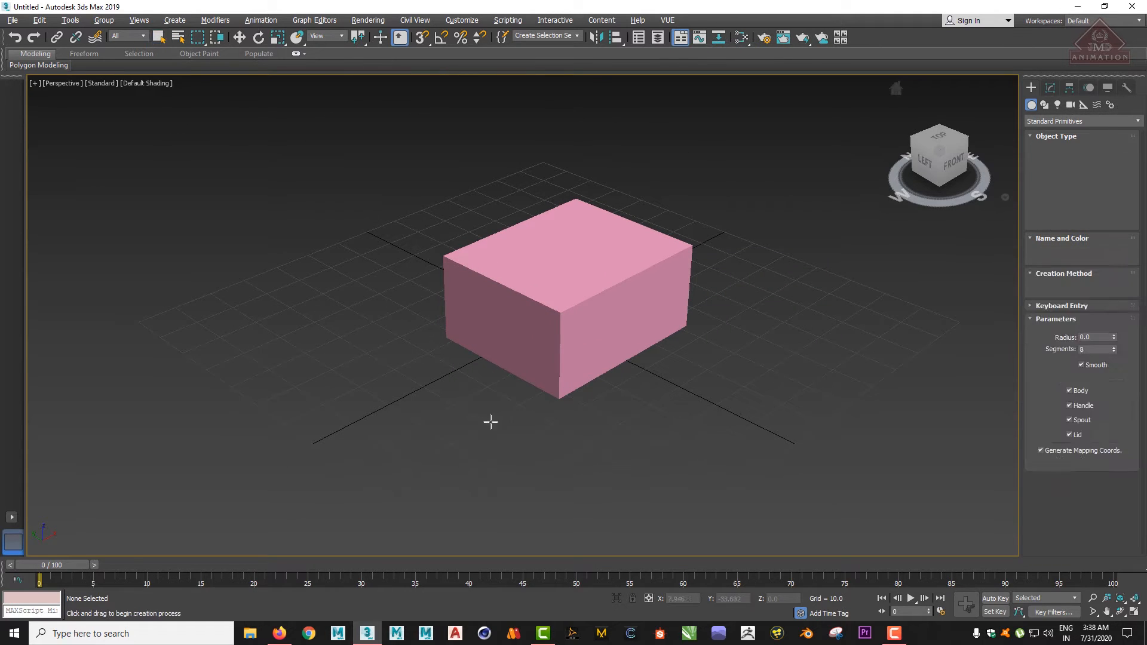
{"action": "left_click_drag", "start_coordinate": [333, 393], "coordinate": [421, 405]}
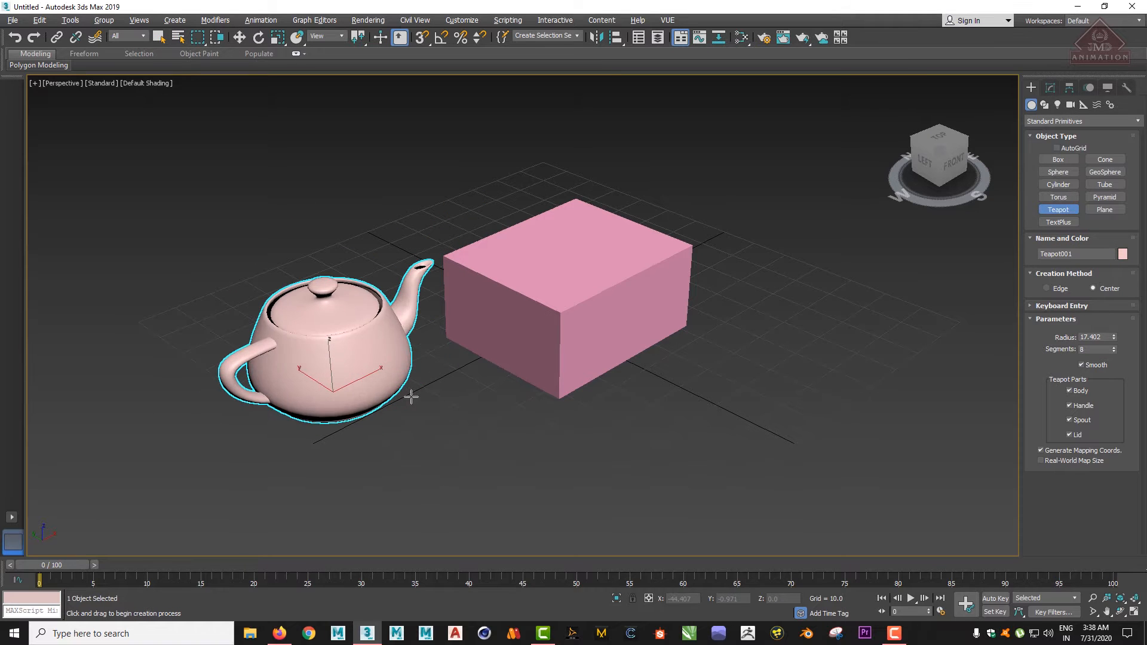
Examine the teapot and box in the Perspective viewport at near and far zoom levels.
{"action": "scroll", "coordinate": [520, 417], "scroll_direction": "down", "scroll_amount": 3}
{"action": "scroll", "coordinate": [522, 417], "scroll_direction": "up", "scroll_amount": 3}
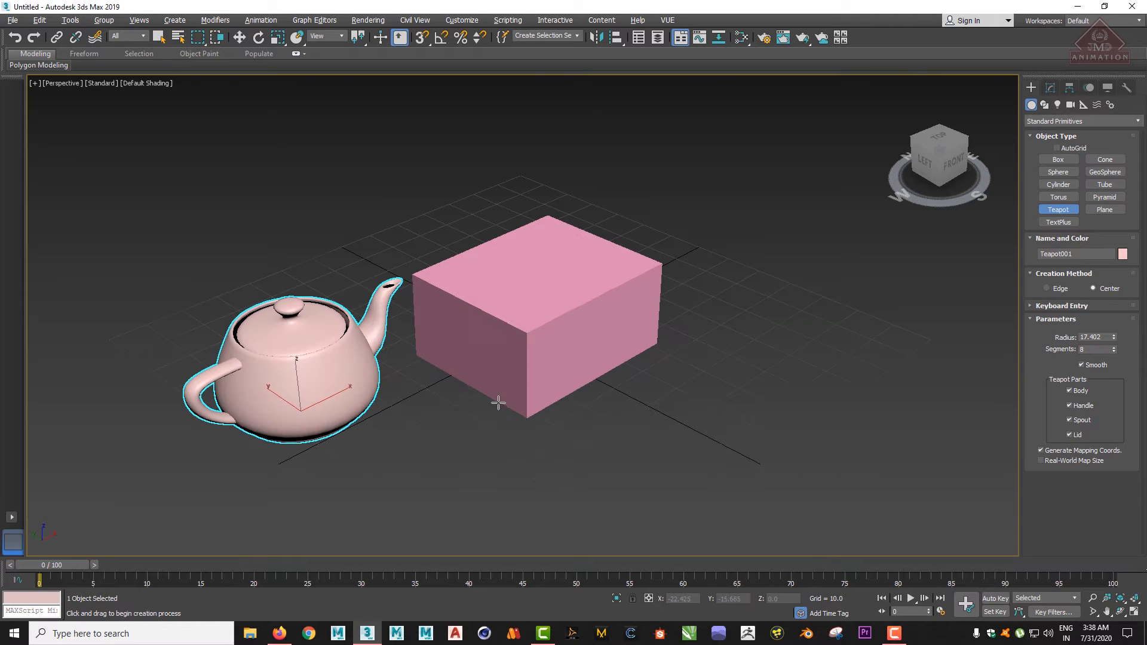
{"action": "scroll", "coordinate": [585, 396], "scroll_direction": "down", "scroll_amount": 6}
{"action": "scroll", "coordinate": [584, 401], "scroll_direction": "up", "scroll_amount": 6}
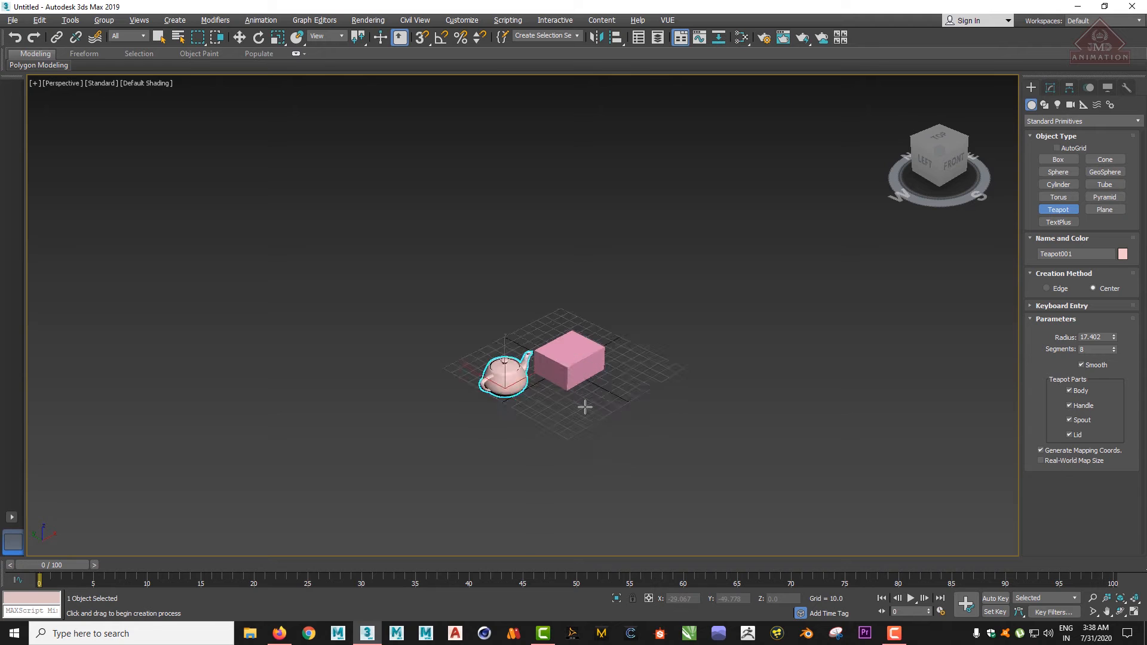
{"action": "scroll", "coordinate": [584, 406], "scroll_direction": "down", "scroll_amount": 5}
{"action": "scroll", "coordinate": [585, 409], "scroll_direction": "up", "scroll_amount": 5}
{"action": "scroll", "coordinate": [583, 408], "scroll_direction": "down", "scroll_amount": 6}
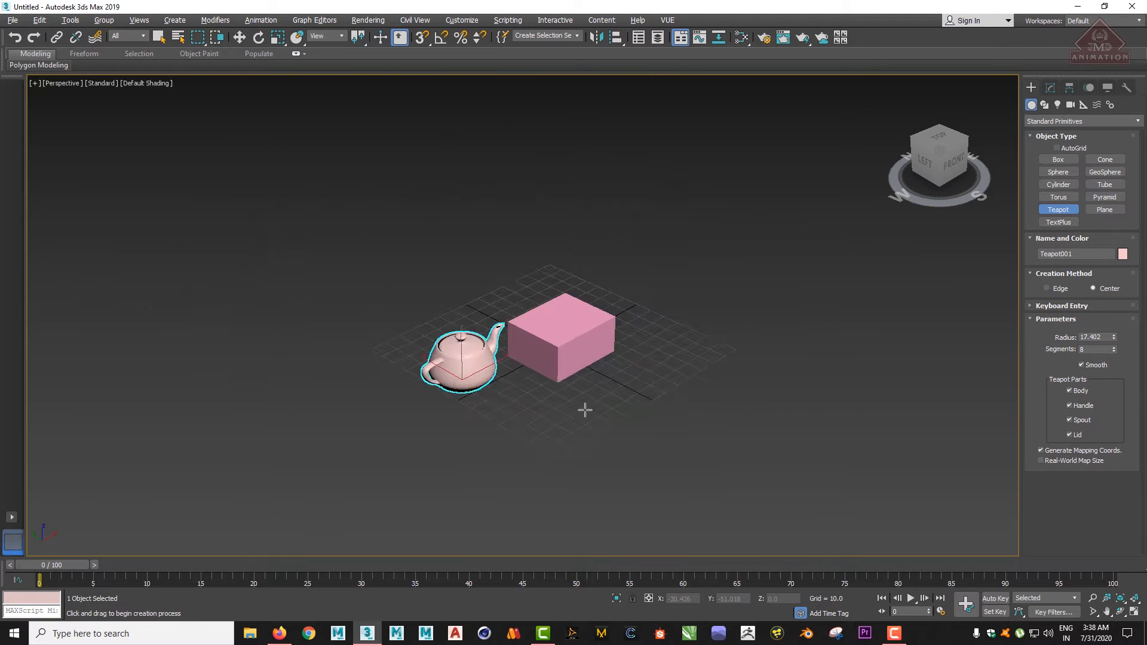
{"action": "scroll", "coordinate": [574, 382], "scroll_direction": "up", "scroll_amount": 5}
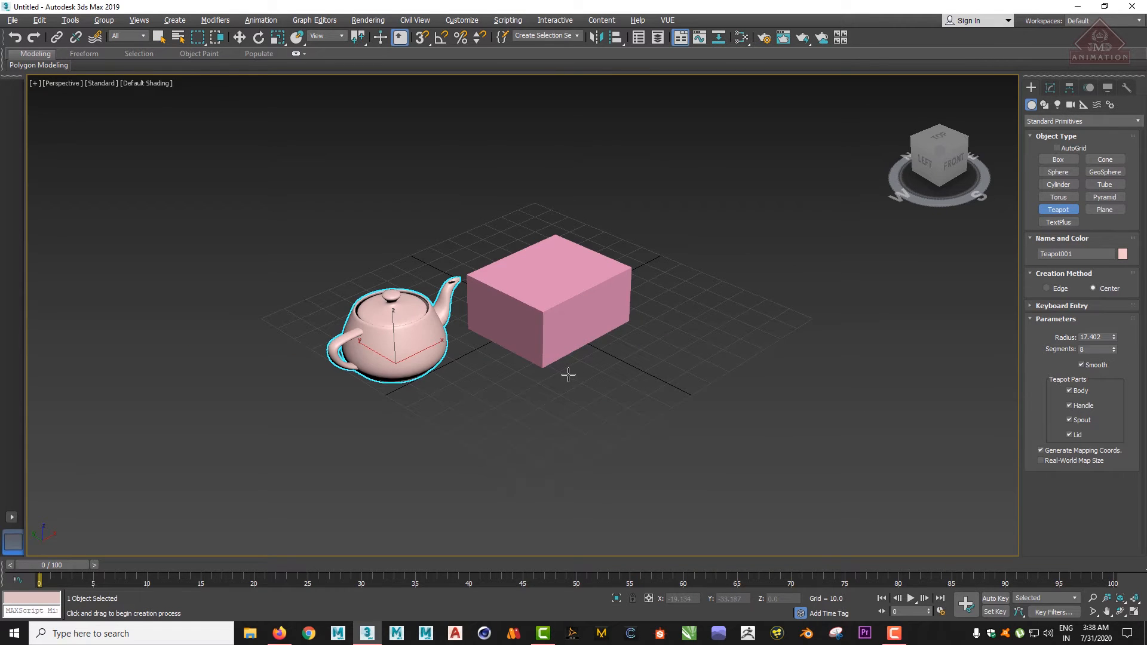
Pan and zoom the Perspective view to inspect the teapot and box from shifted positions and distances.
{"action": "middle_click_drag", "start_coordinate": [568, 373], "coordinate": [621, 377]}
{"action": "scroll", "coordinate": [424, 342], "scroll_direction": "down", "scroll_amount": 2}
{"action": "scroll", "coordinate": [623, 375], "scroll_direction": "up", "scroll_amount": 3}
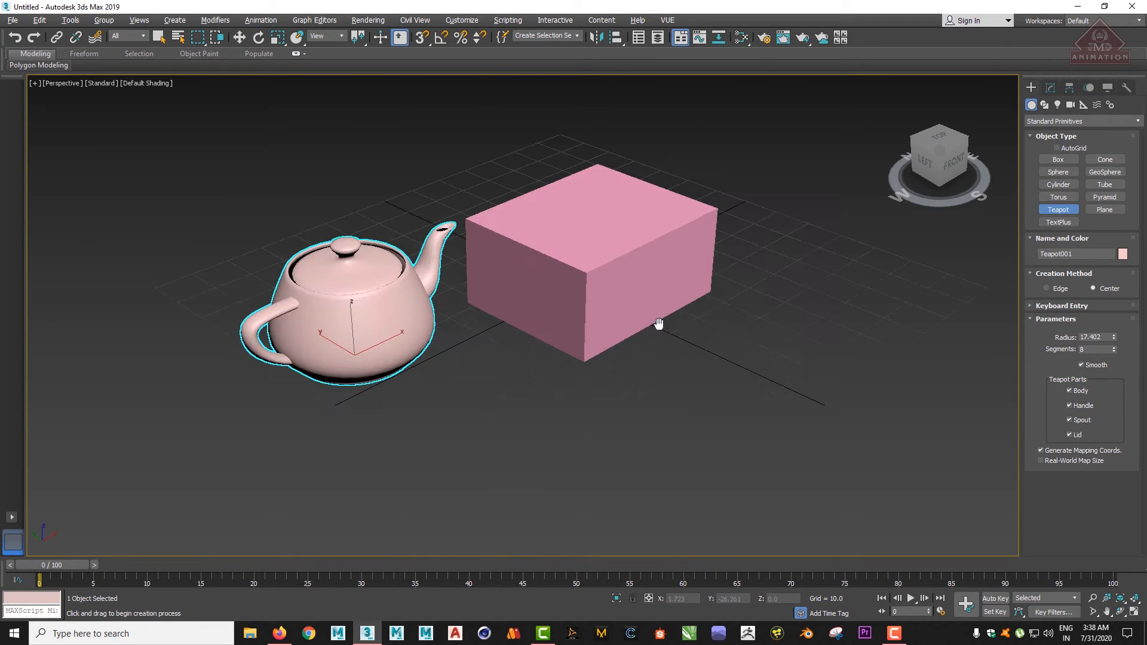
{"action": "middle_click_drag", "start_coordinate": [661, 323], "coordinate": [620, 365]}
{"action": "scroll", "coordinate": [620, 365], "scroll_direction": "down", "scroll_amount": 8}
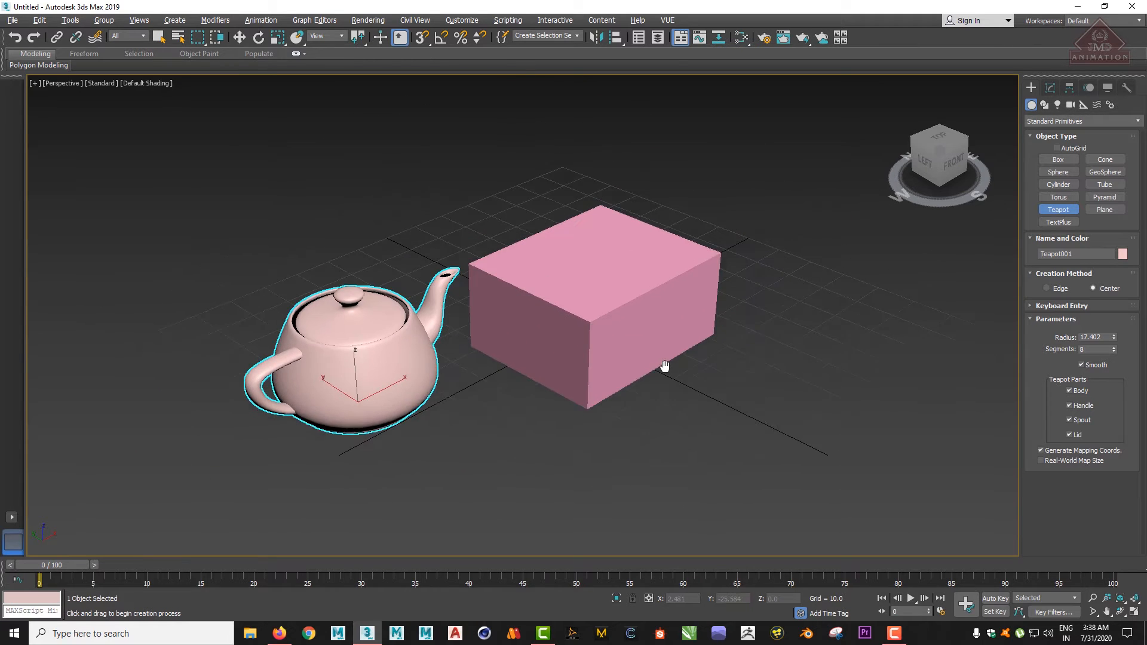
{"action": "scroll", "coordinate": [638, 408], "scroll_direction": "up", "scroll_amount": 9}
{"action": "scroll", "coordinate": [638, 408], "scroll_direction": "down", "scroll_amount": 6}
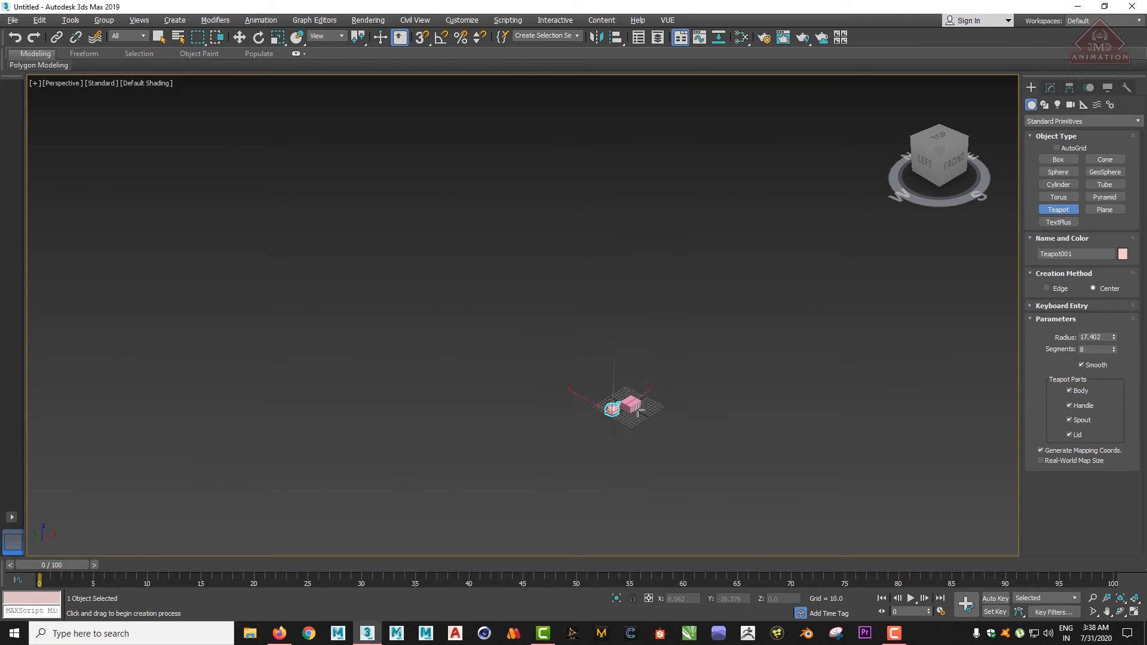
{"action": "scroll", "coordinate": [636, 412], "scroll_direction": "up", "scroll_amount": 9}
{"action": "scroll", "coordinate": [635, 417], "scroll_direction": "down", "scroll_amount": 6}
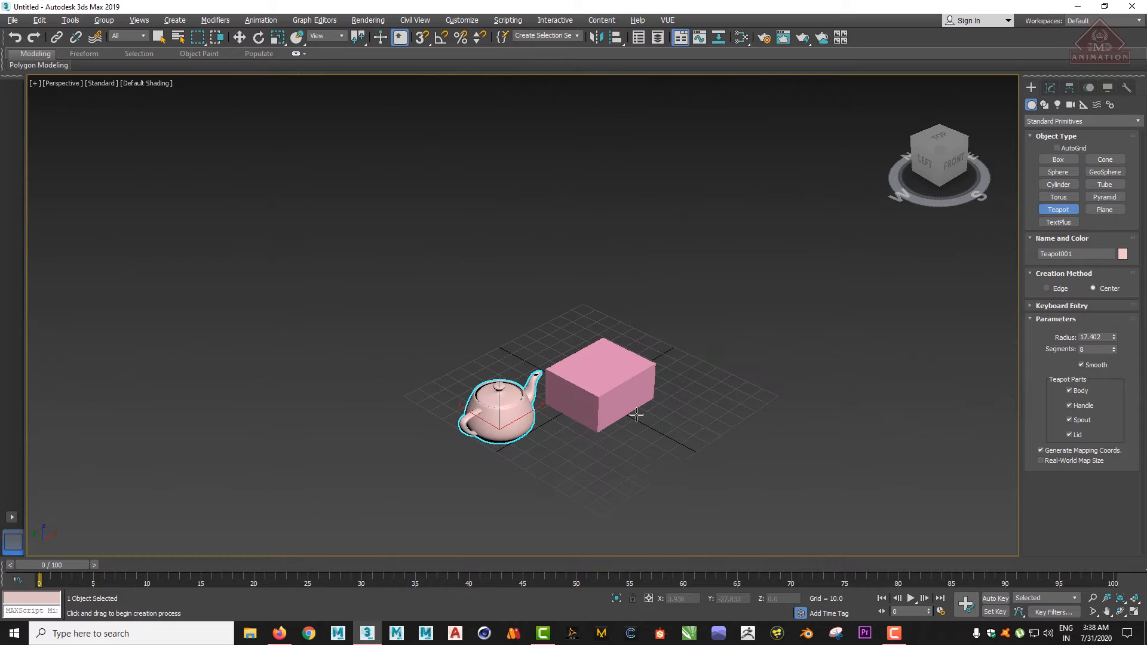
{"action": "scroll", "coordinate": [635, 412], "scroll_direction": "up", "scroll_amount": 5}
{"action": "scroll", "coordinate": [728, 335], "scroll_direction": "down", "scroll_amount": 3}
{"action": "scroll", "coordinate": [698, 402], "scroll_direction": "down", "scroll_amount": 2}
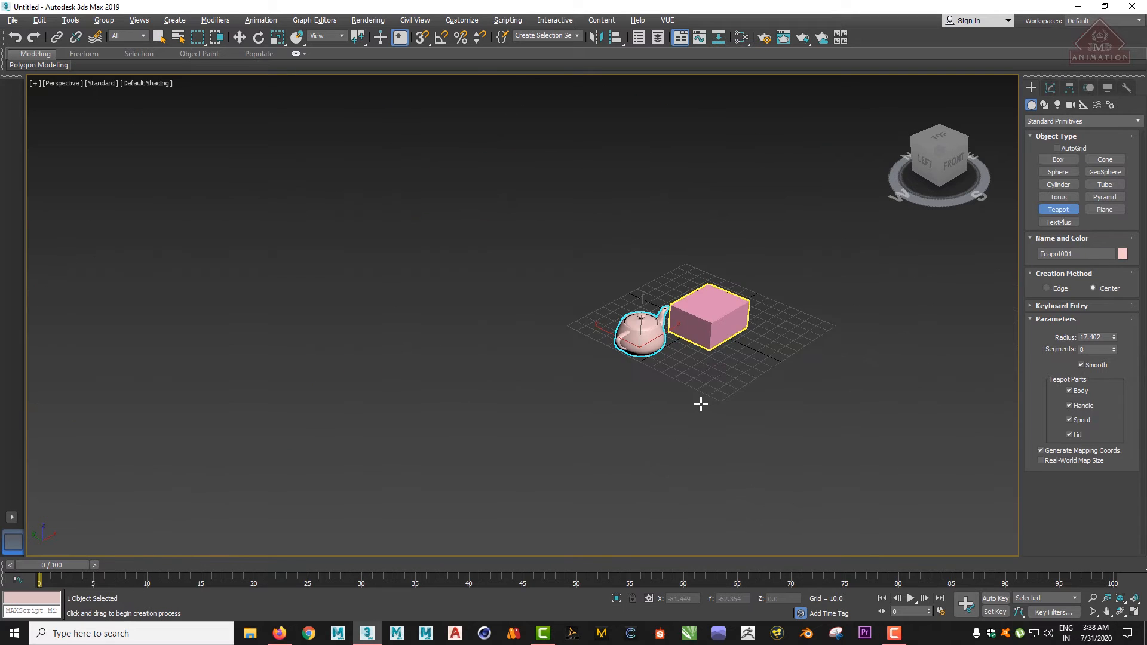
{"action": "scroll", "coordinate": [715, 340], "scroll_direction": "up", "scroll_amount": 6}
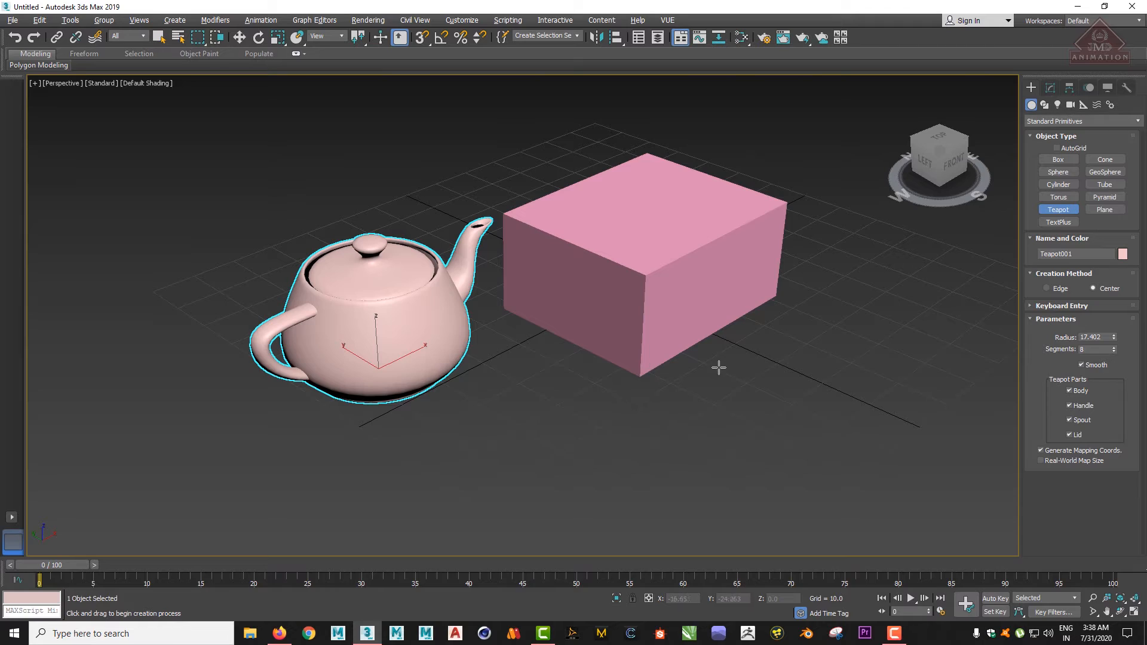
Orbit around the teapot and box in the Perspective viewport to examine their front, right and back sides.
{"action": "mouse_move", "coordinate": [720, 366]}
{"action": "middle_mouse_down", "text": "alt"}
{"action": "mouse_move", "coordinate": [763, 396]}
{"action": "mouse_move", "coordinate": [502, 366]}
{"action": "mouse_move", "coordinate": [423, 245]}
{"action": "mouse_move", "coordinate": [453, 392]}
{"action": "mouse_move", "coordinate": [550, 466]}
{"action": "mouse_move", "coordinate": [476, 464]}
{"action": "mouse_move", "coordinate": [516, 378]}
{"action": "mouse_move", "coordinate": [603, 361]}
{"action": "mouse_move", "coordinate": [555, 366]}
{"action": "mouse_move", "coordinate": [727, 358]}
{"action": "mouse_move", "coordinate": [717, 398]}
{"action": "mouse_move", "coordinate": [870, 356]}
{"action": "mouse_move", "coordinate": [666, 394]}
{"action": "mouse_move", "coordinate": [741, 382]}
{"action": "mouse_move", "coordinate": [727, 385]}
{"action": "middle_mouse_up", "text": "alt"}
{"action": "middle_click_drag", "start_coordinate": [688, 357], "coordinate": [692, 379], "text": "alt"}
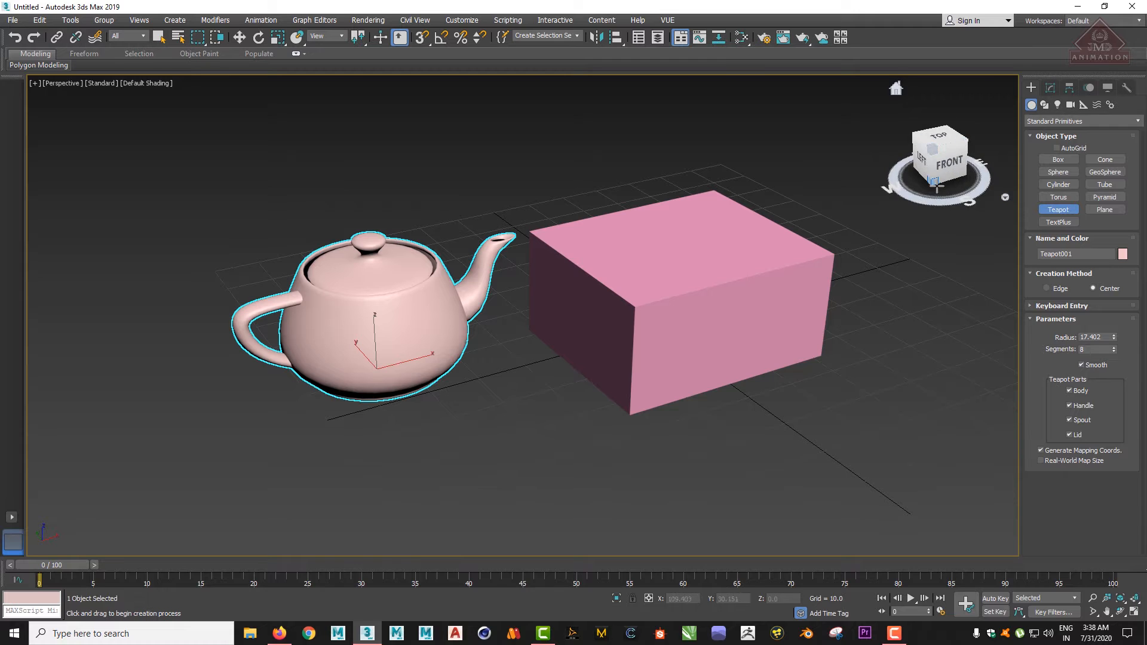
{"action": "scroll", "coordinate": [730, 415], "scroll_direction": "down", "scroll_amount": 8}
{"action": "middle_click_drag", "start_coordinate": [771, 414], "coordinate": [750, 427], "text": "alt"}
{"action": "scroll", "coordinate": [777, 412], "scroll_direction": "up", "scroll_amount": 4}
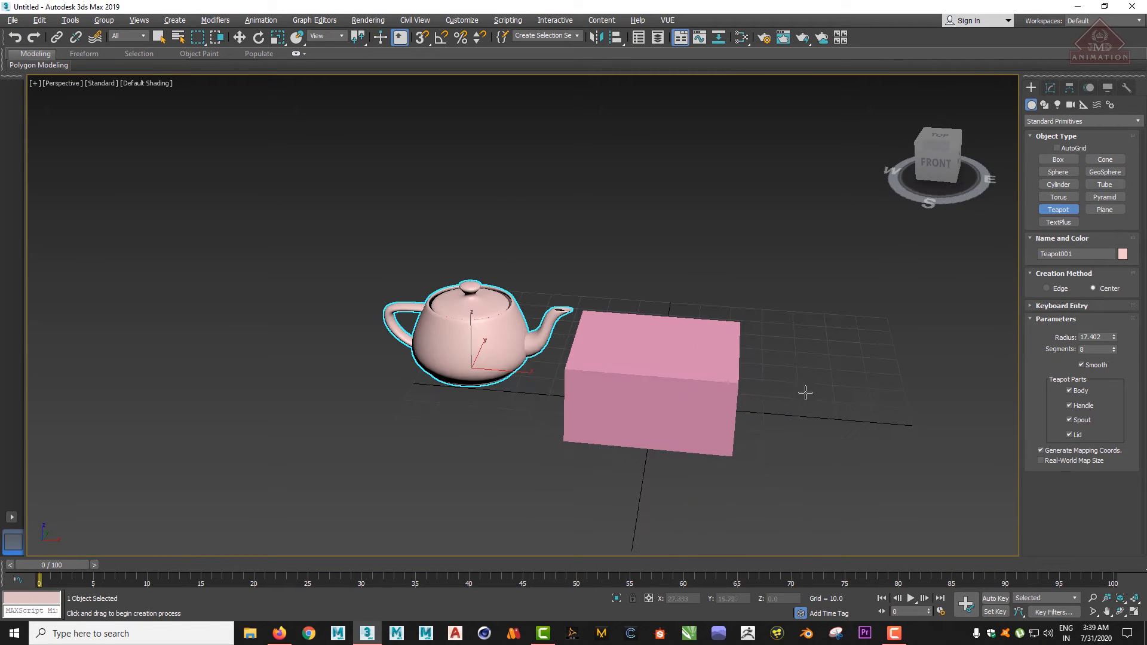
{"action": "middle_click_drag", "start_coordinate": [803, 391], "coordinate": [584, 363], "text": "alt"}
{"action": "scroll", "coordinate": [617, 394], "scroll_direction": "down", "scroll_amount": 4}
{"action": "scroll", "coordinate": [584, 362], "scroll_direction": "up", "scroll_amount": 3}
{"action": "scroll", "coordinate": [584, 363], "scroll_direction": "up", "scroll_amount": 2}
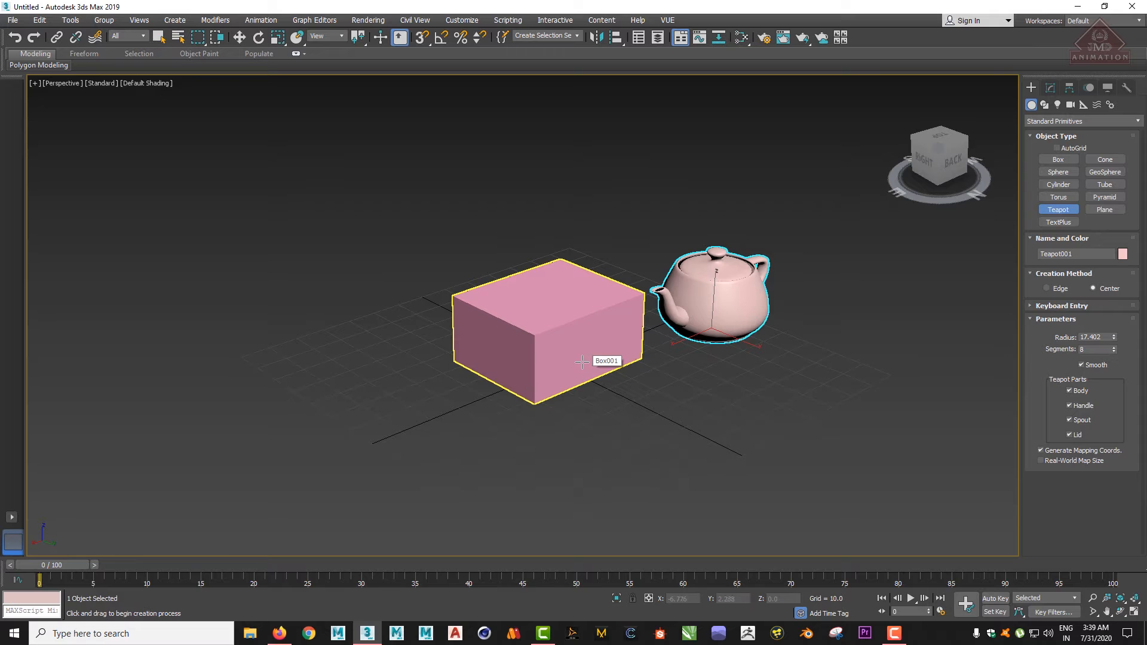
{"action": "scroll", "coordinate": [582, 361], "scroll_direction": "up", "scroll_amount": 2}
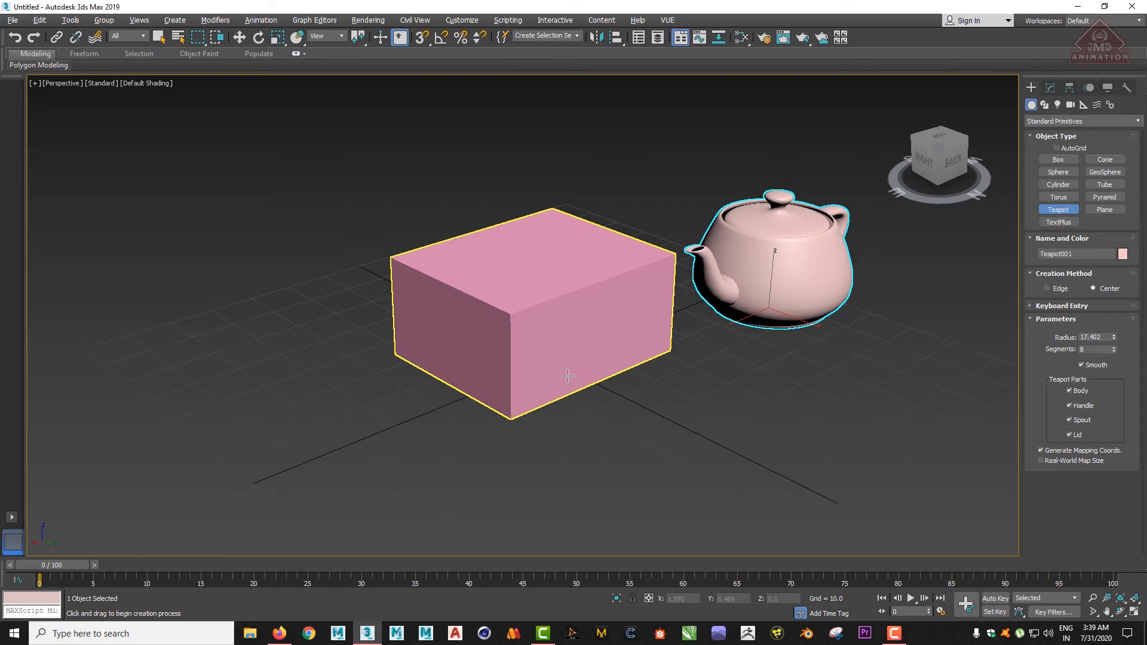
{"action": "middle_click_drag", "start_coordinate": [537, 353], "coordinate": [559, 360], "text": "alt"}
{"action": "scroll", "coordinate": [560, 361], "scroll_direction": "down", "scroll_amount": 3}
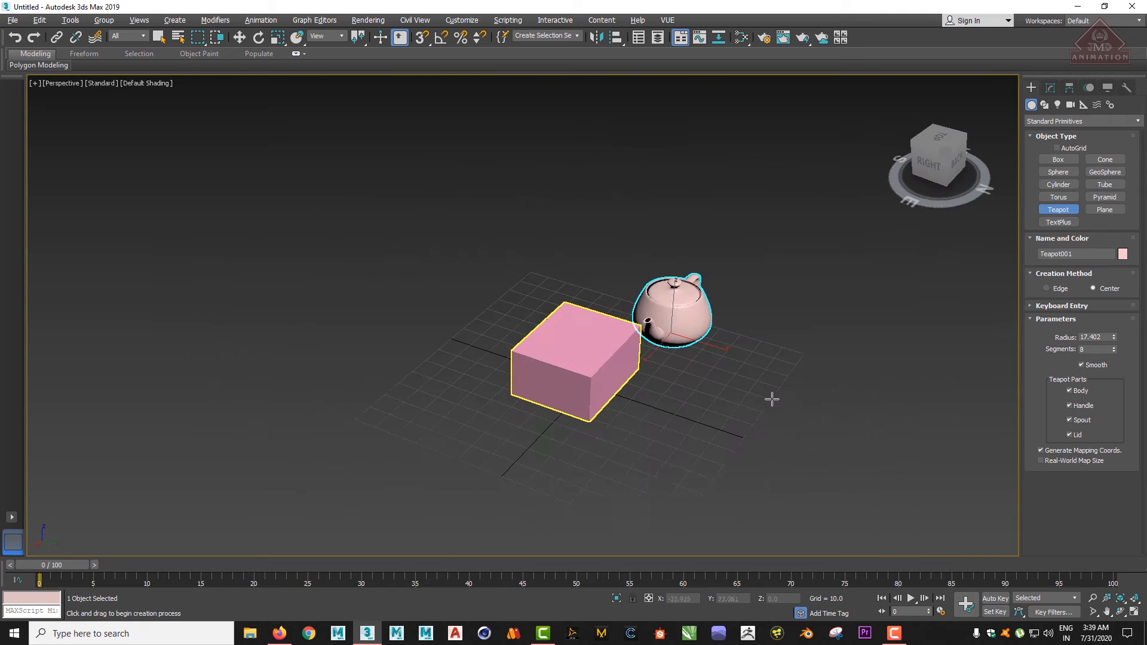
{"action": "mouse_move", "coordinate": [770, 397]}
{"action": "middle_mouse_down", "text": "alt"}
{"action": "mouse_move", "coordinate": [737, 386]}
{"action": "mouse_move", "coordinate": [760, 396]}
{"action": "middle_mouse_up", "text": "alt"}
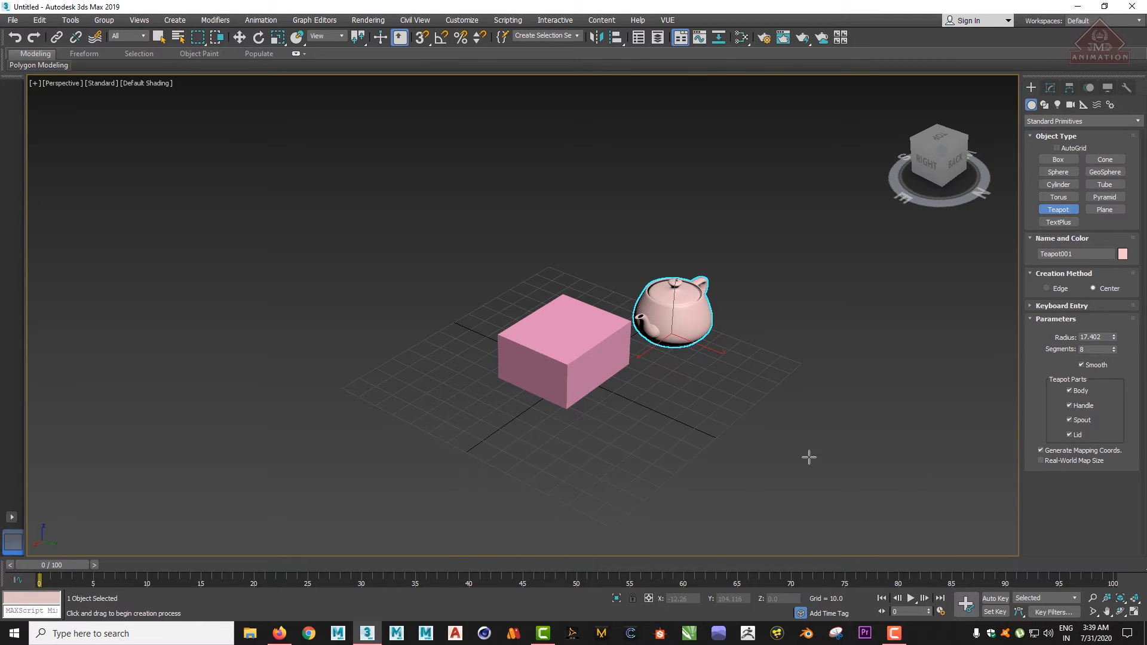
Maximize the Front viewport, change its display to Default Shading and return to the four-viewport layout.
{"action": "key", "text": "alt+w"}
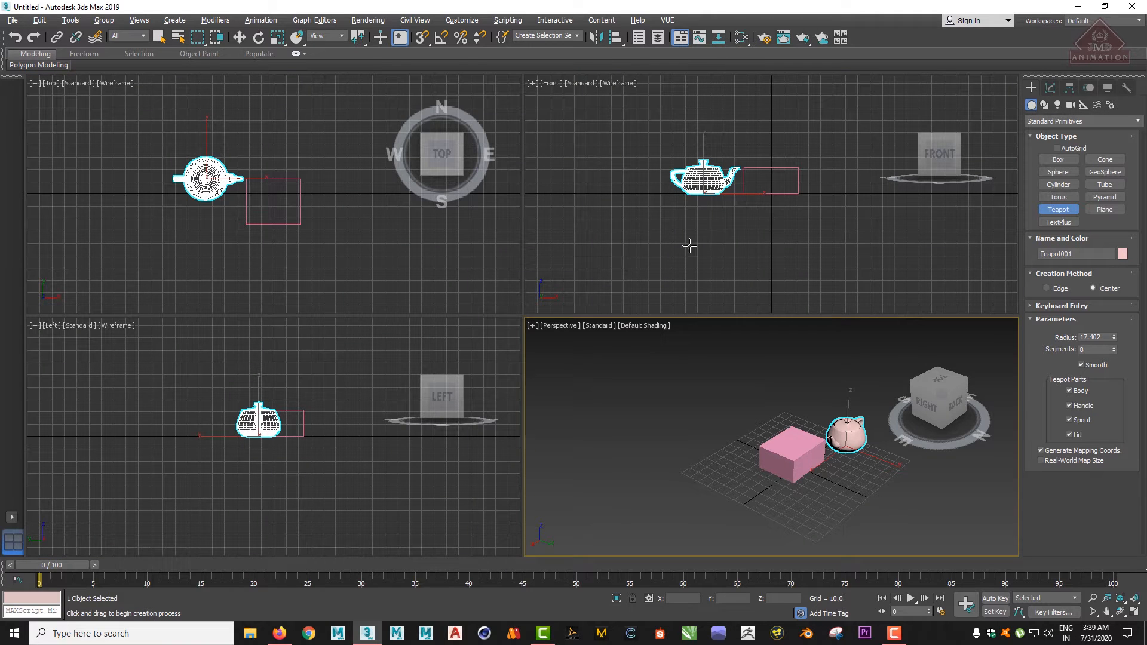
{"action": "left_click", "coordinate": [690, 218]}
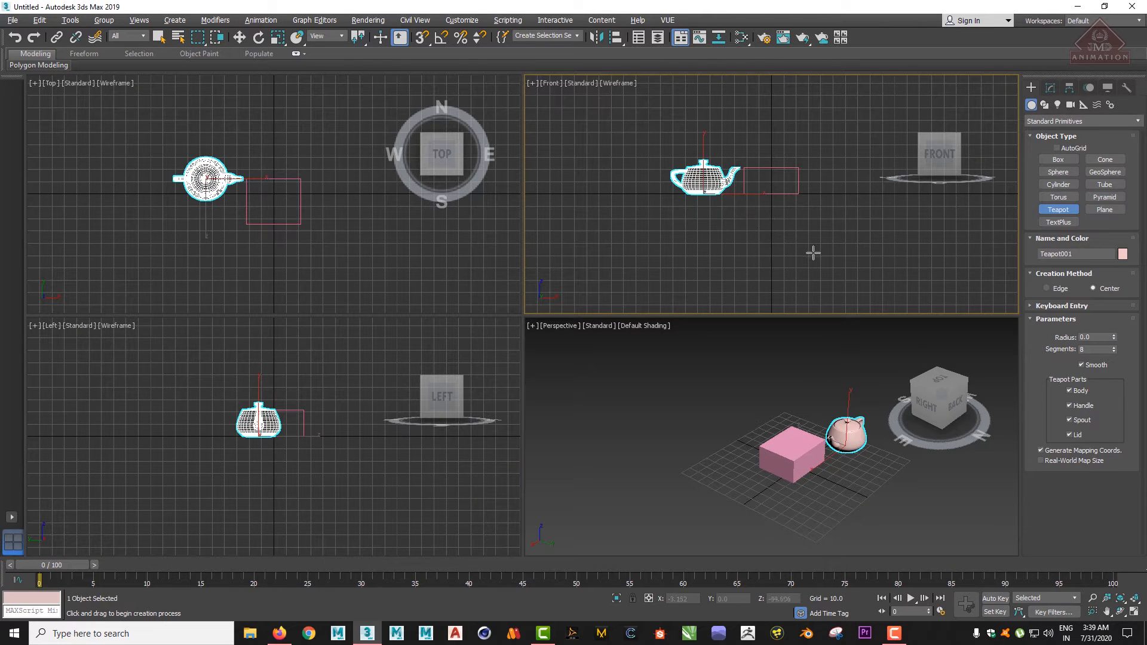
{"action": "key", "text": "alt+w"}
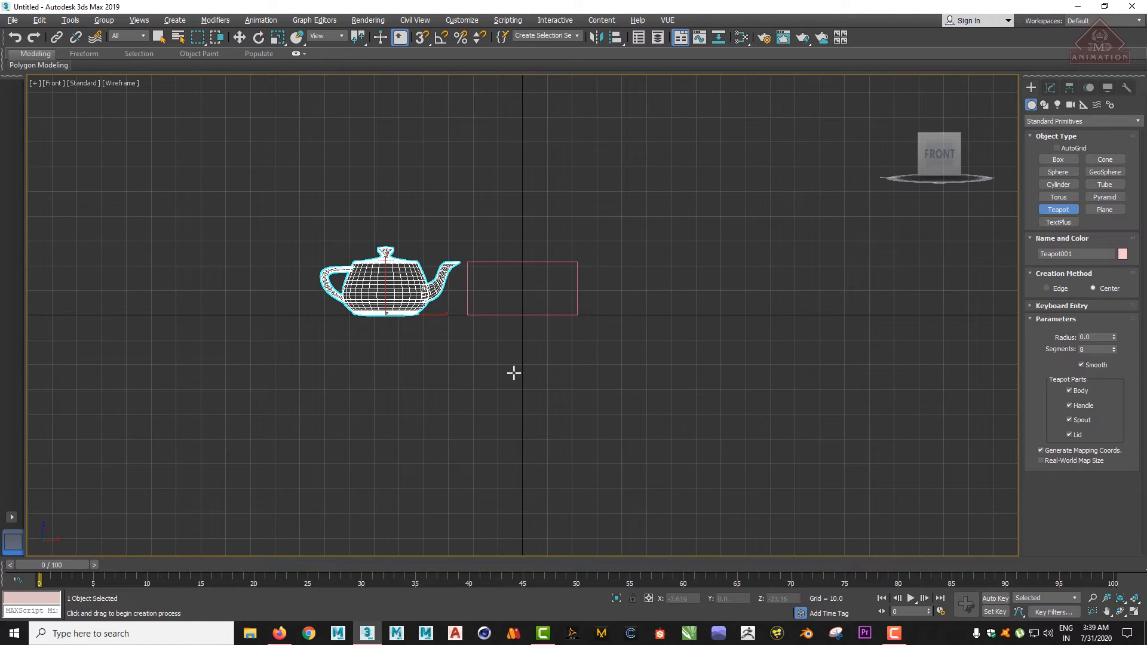
{"action": "key", "text": "F3"}
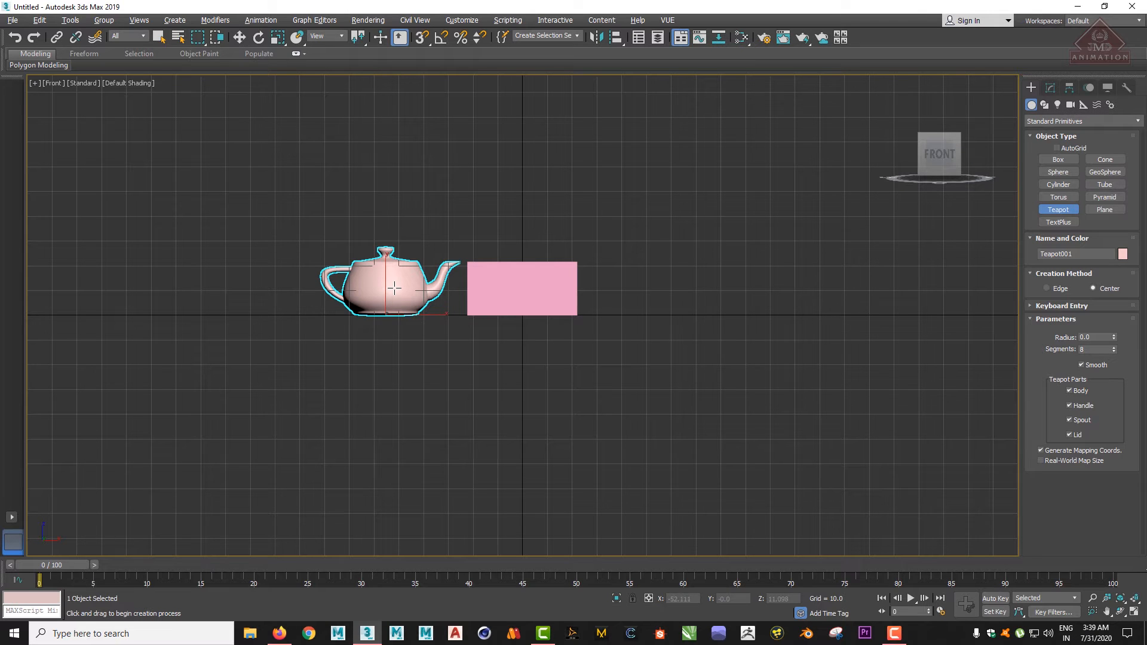
{"action": "key", "text": "alt+w"}
Maximize the Top viewport, change its display to Default Shading, view the objects closer and return to the four-viewport layout.
{"action": "left_click", "coordinate": [360, 223]}
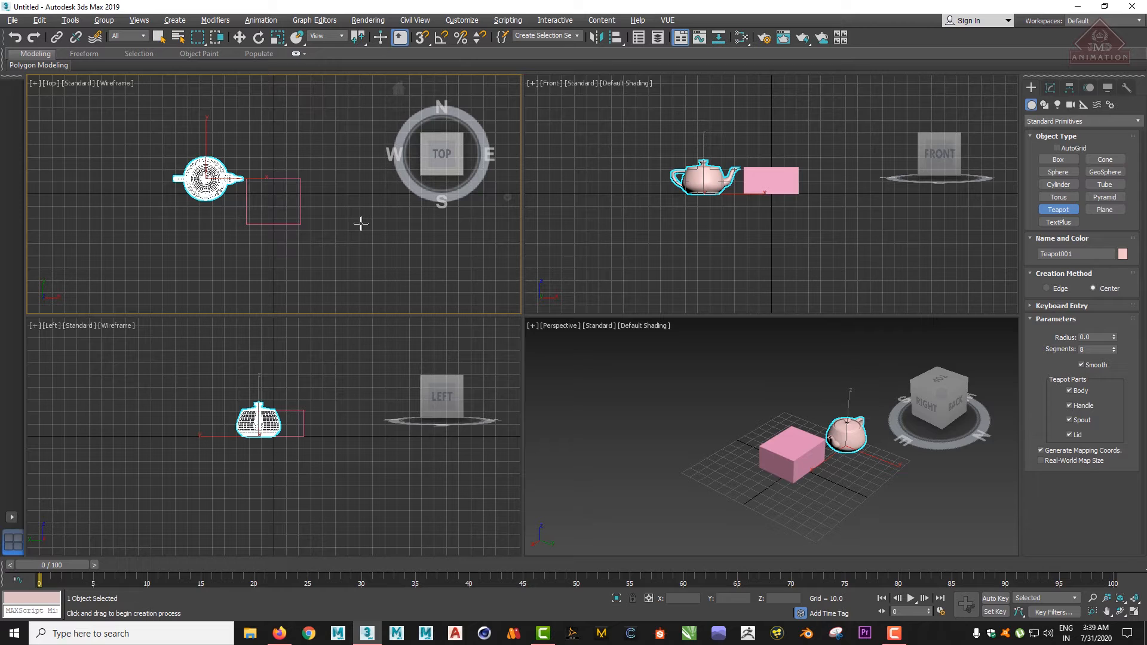
{"action": "key", "text": "alt+w"}
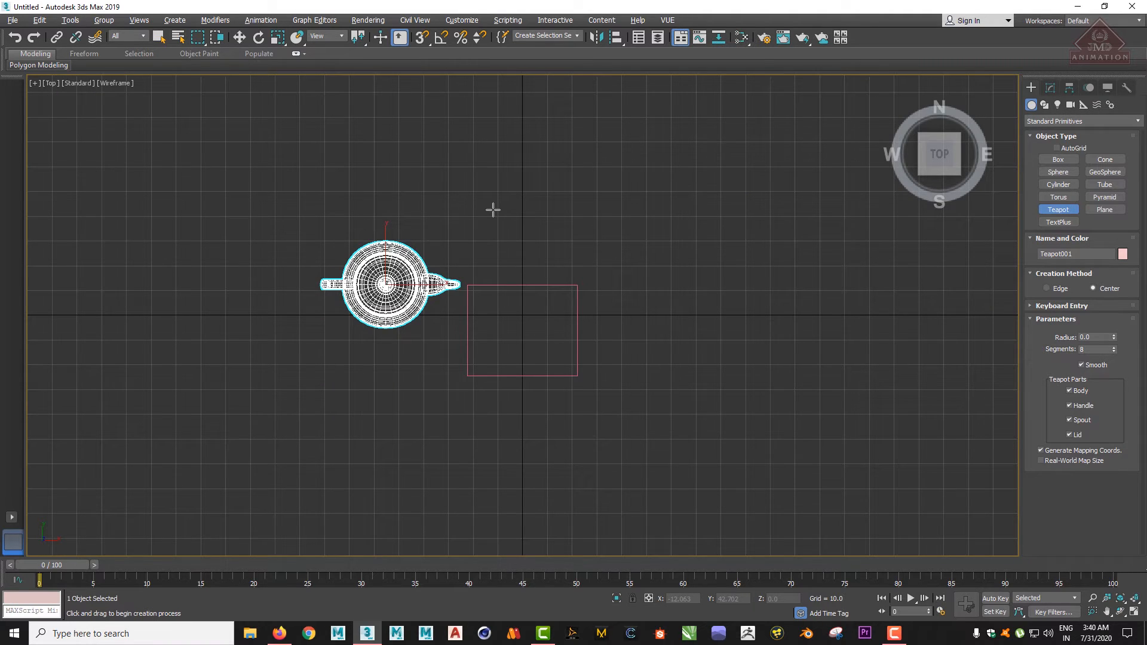
{"action": "key", "text": "F3"}
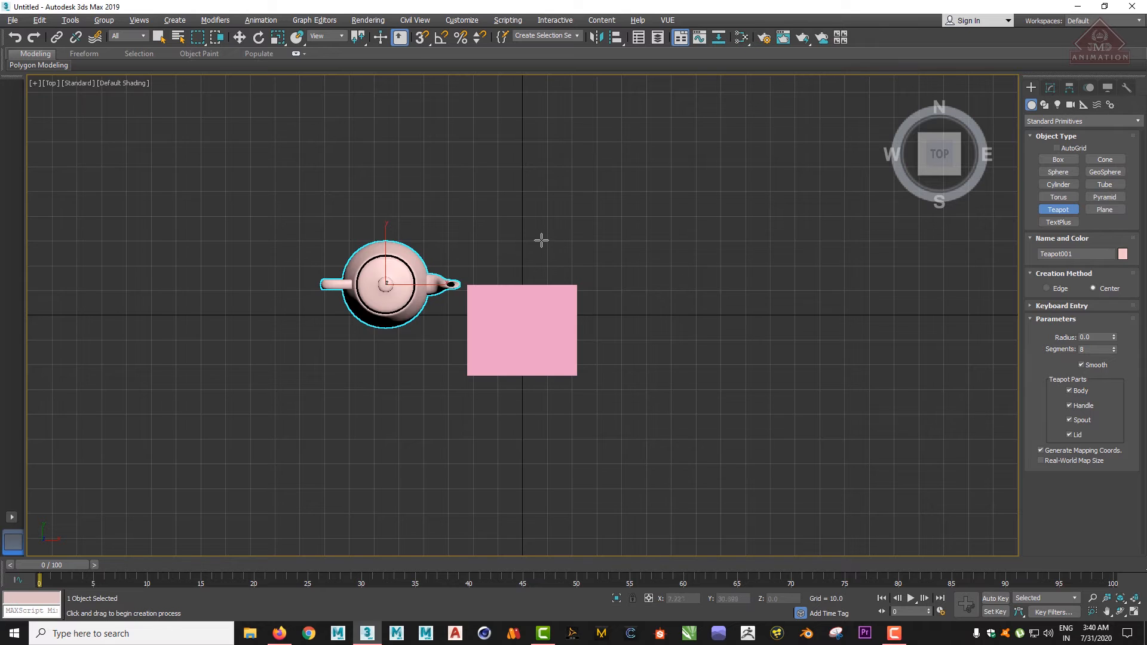
{"action": "scroll", "coordinate": [541, 241], "scroll_direction": "up", "scroll_amount": 3}
{"action": "scroll", "coordinate": [536, 259], "scroll_direction": "down", "scroll_amount": 1}
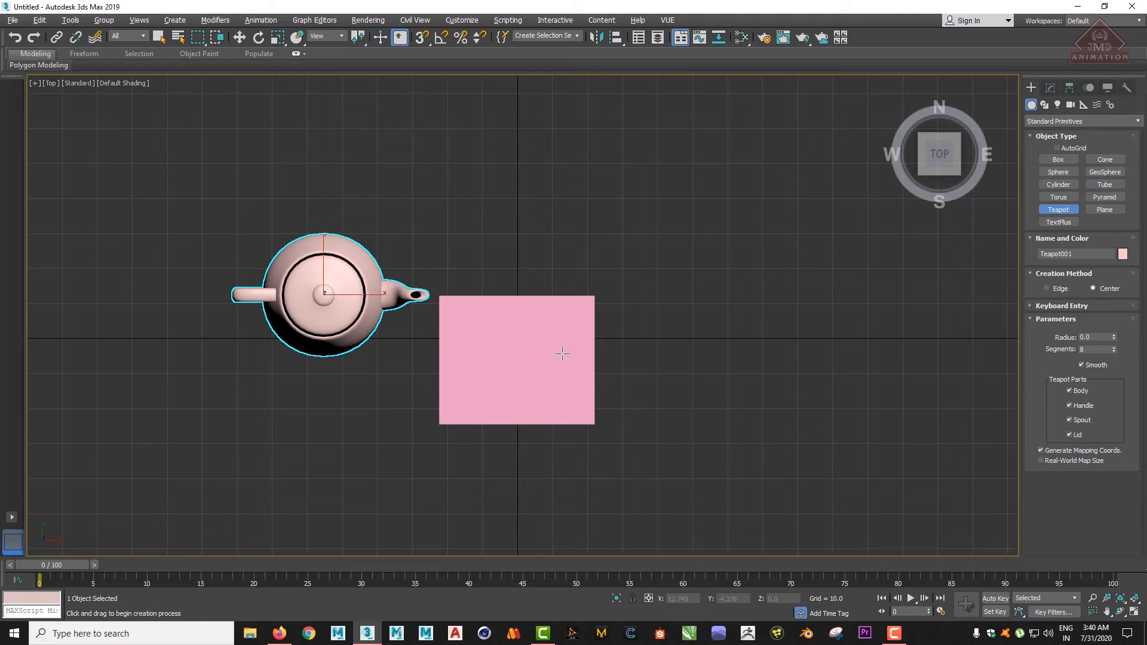
{"action": "key", "text": "alt+w"}
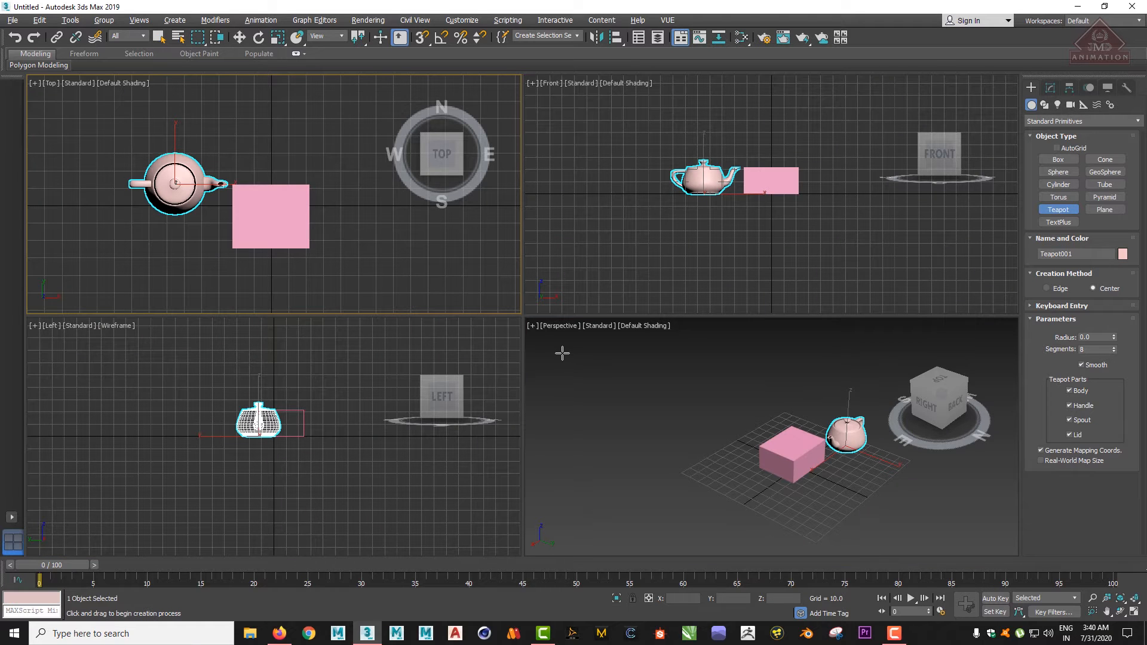
Maximize the Left viewport, change its display to Default Shading and return to the four-viewport layout.
{"action": "left_click", "coordinate": [336, 440]}
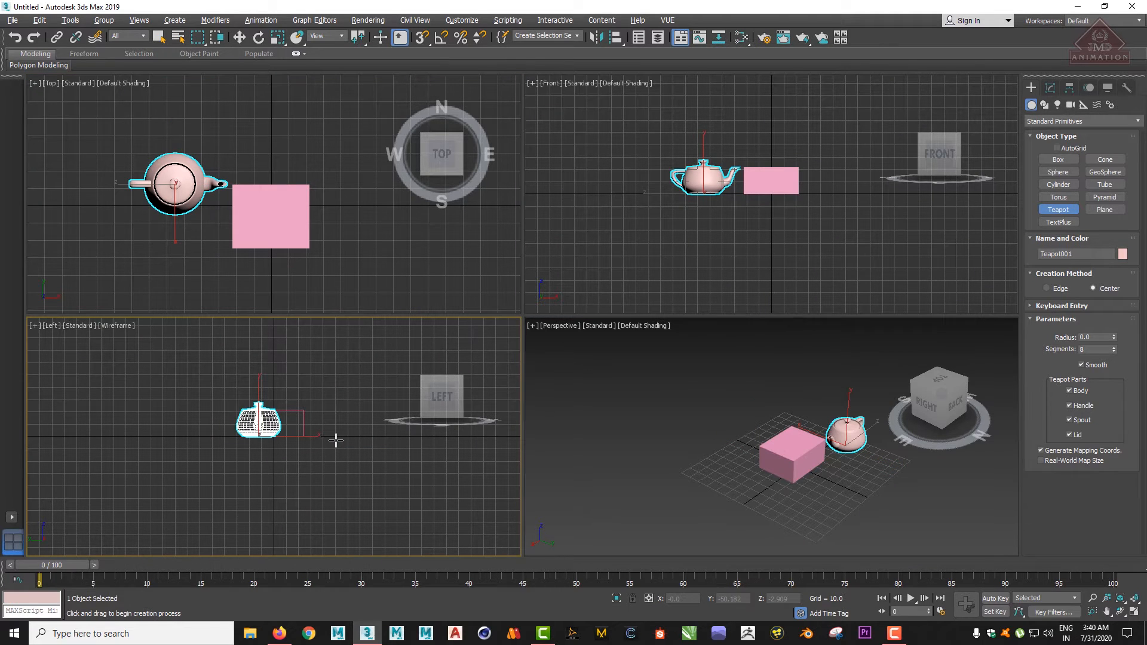
{"action": "key", "text": "alt+w"}
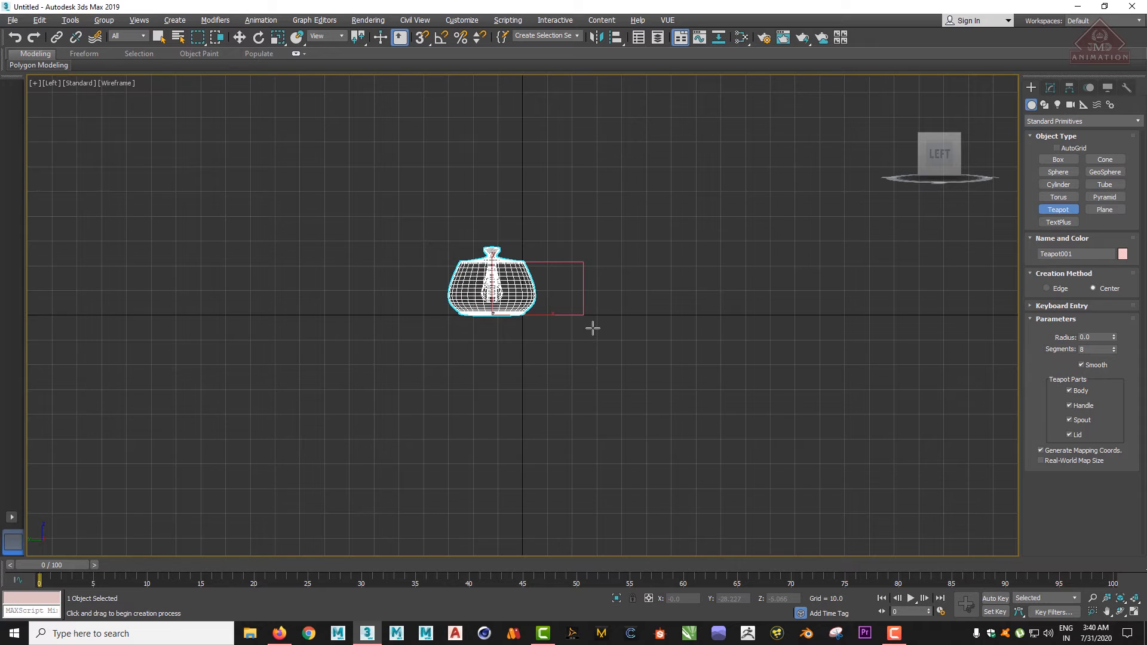
{"action": "key", "text": "F3"}
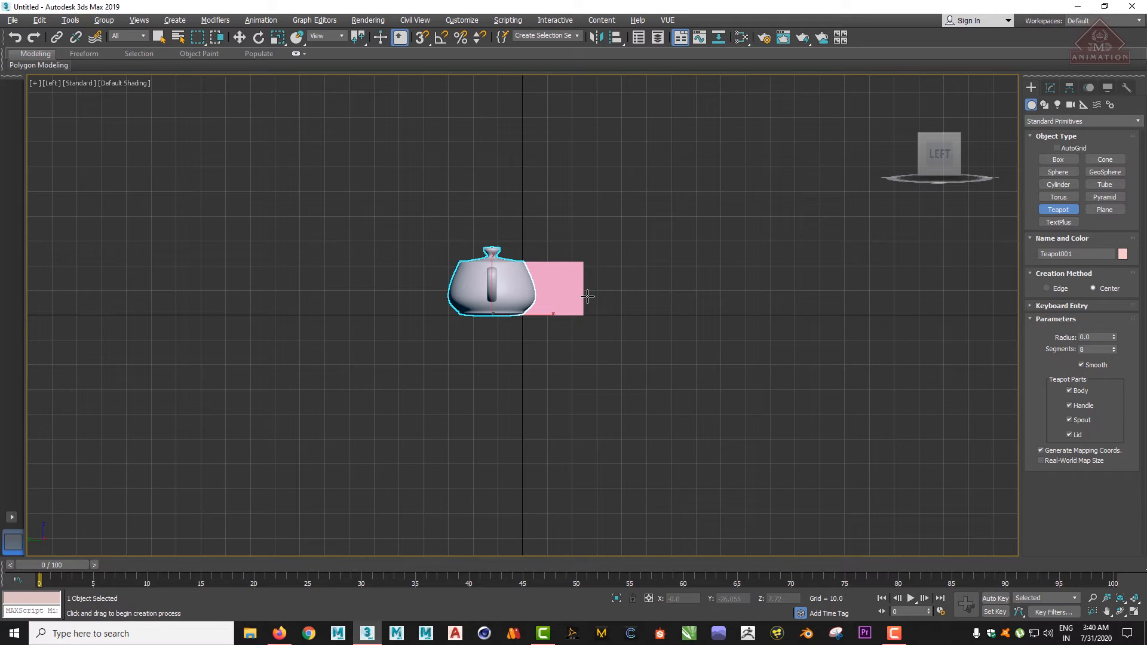
{"action": "key", "text": "alt+w"}
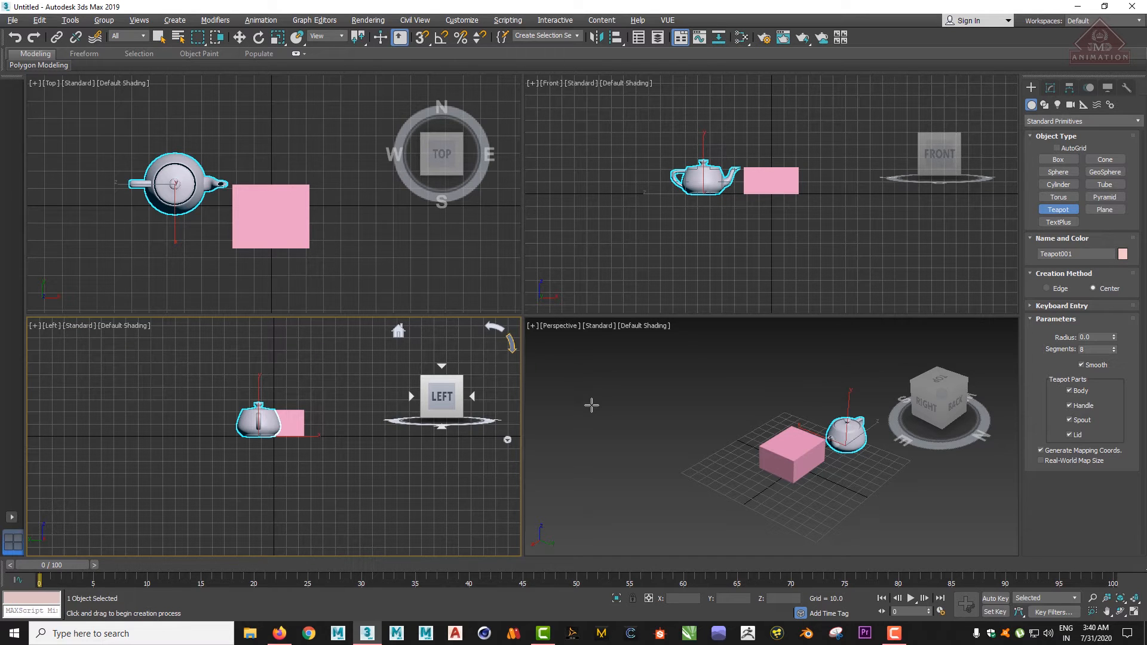
Activate the Top, Front, Perspective and Left viewports in turn to show how the active viewport changes.
{"action": "left_click", "coordinate": [377, 227]}
{"action": "left_click", "coordinate": [643, 250]}
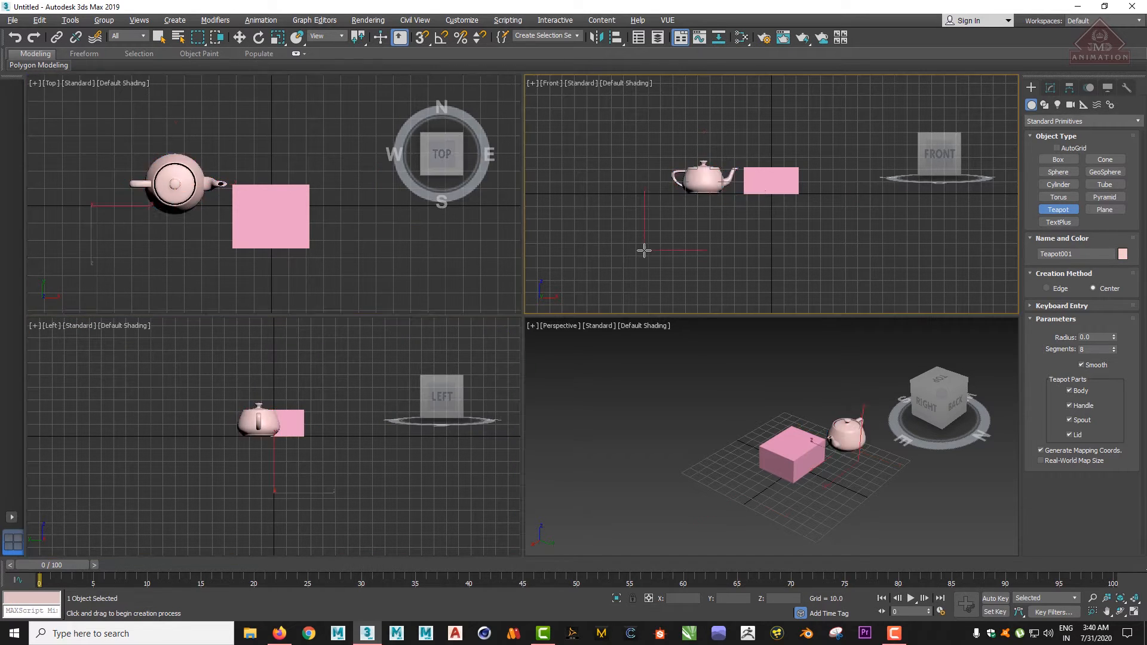
{"action": "left_click", "coordinate": [603, 424]}
{"action": "left_click", "coordinate": [403, 441]}
{"action": "left_click", "coordinate": [627, 453]}
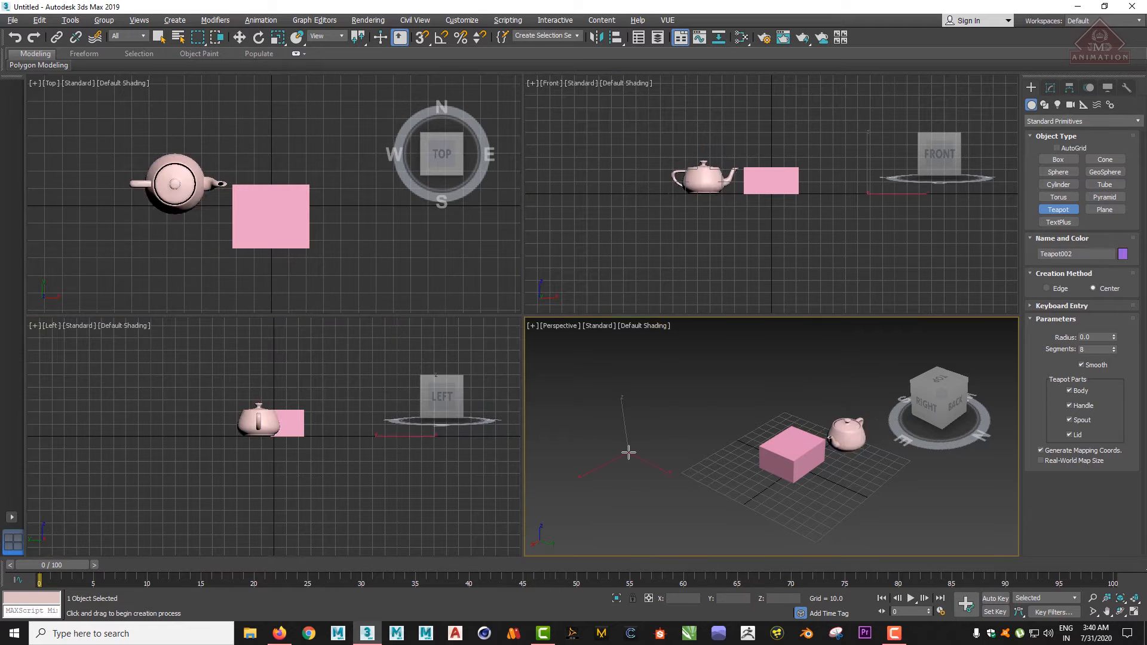
{"action": "left_click", "coordinate": [671, 205]}
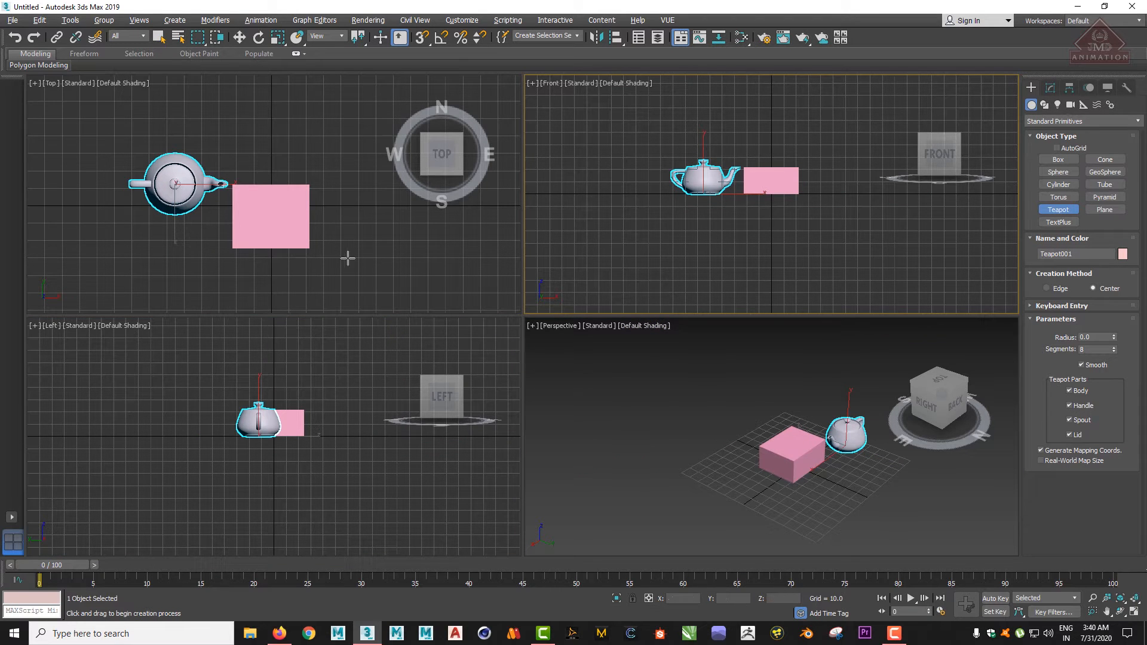
Maximize the Perspective viewport, leave teapot creation and delete the stray small teapot beside the box.
{"action": "left_click", "coordinate": [740, 445]}
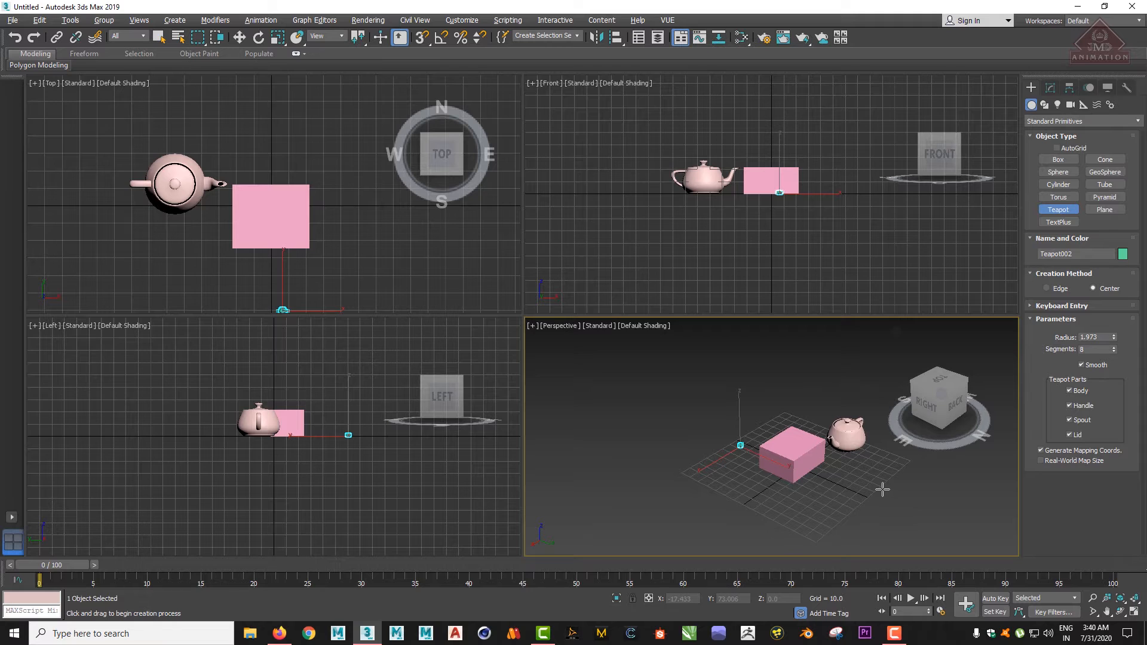
{"action": "key", "text": "alt+w"}
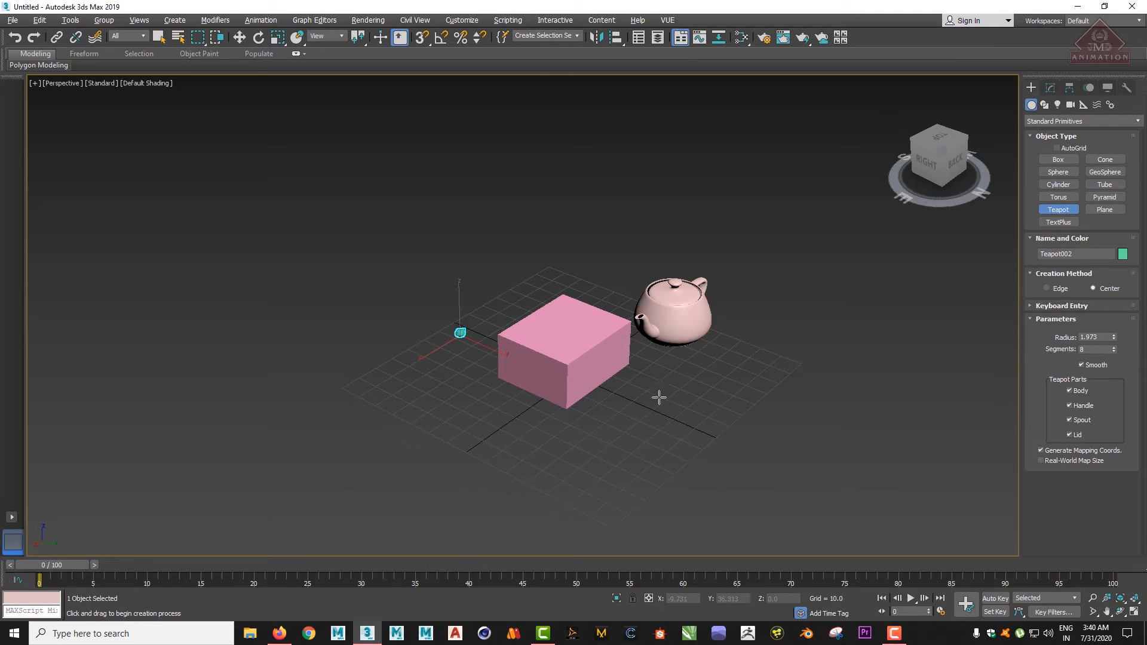
{"action": "scroll", "coordinate": [658, 397], "scroll_direction": "up", "scroll_amount": 3}
{"action": "left_click", "coordinate": [159, 37]}
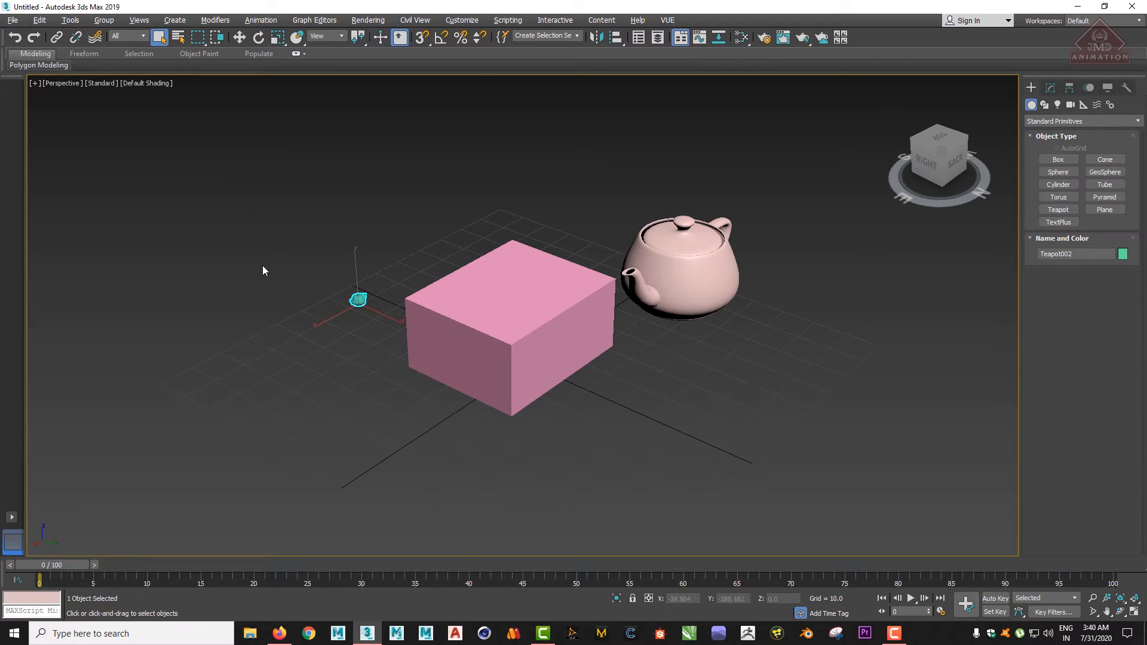
{"action": "left_click_drag", "start_coordinate": [373, 313], "coordinate": [374, 314]}
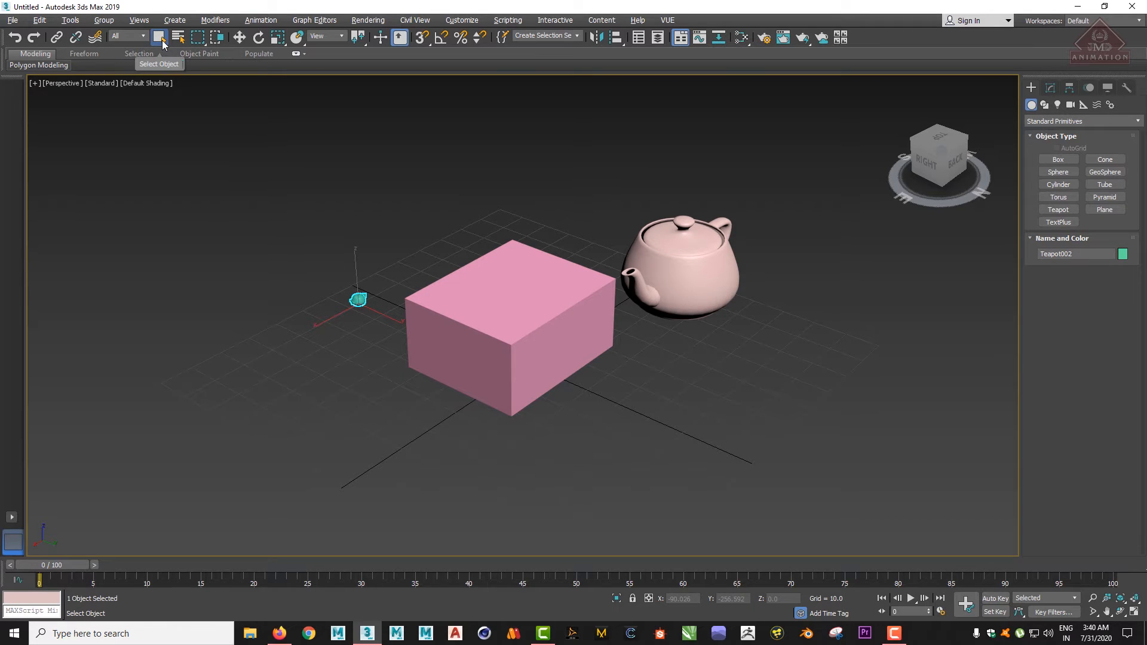
{"action": "key", "text": "Delete"}
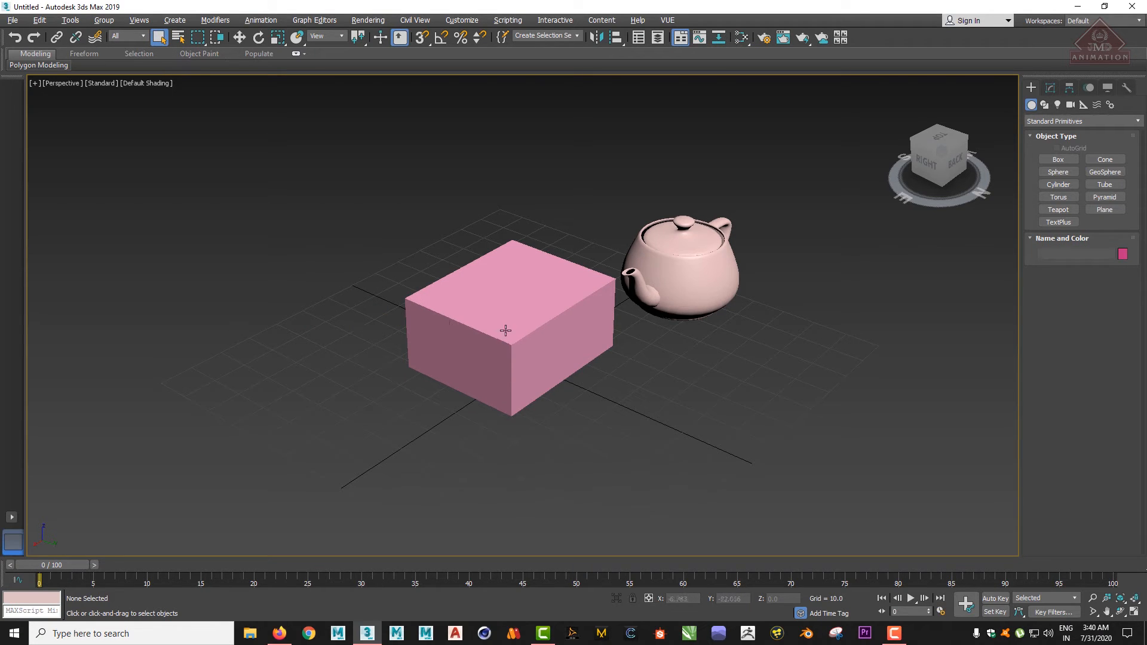
Delete the pink box and leave the remaining teapot deselected in the Perspective view.
{"action": "left_click", "coordinate": [550, 299]}
{"action": "key", "text": "Delete"}
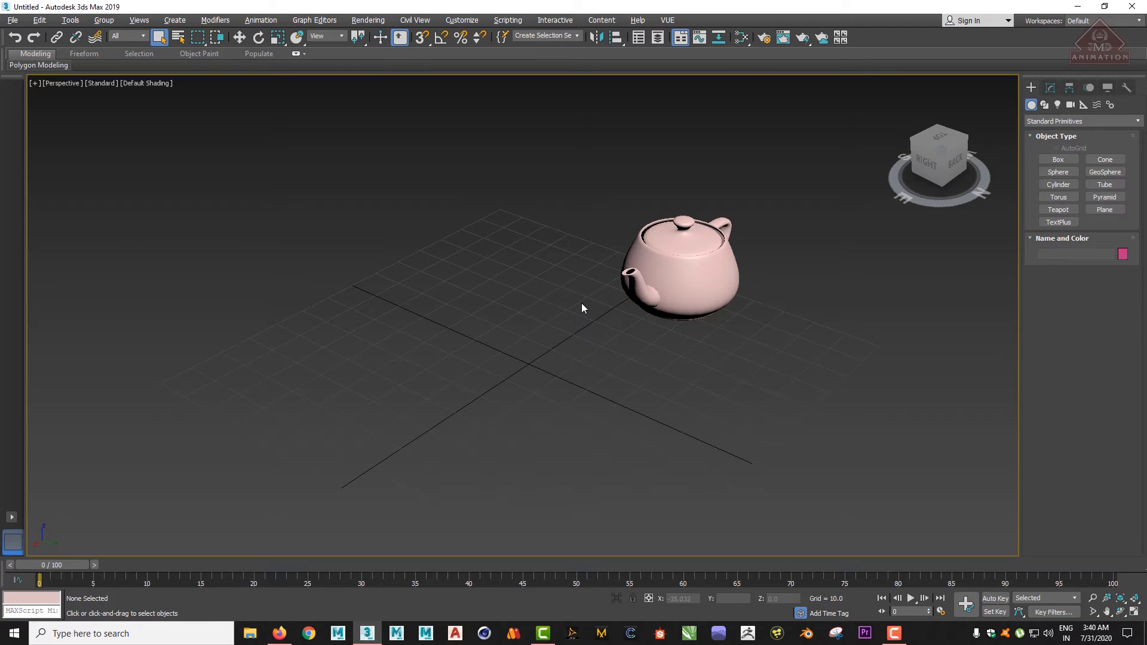
{"action": "left_click", "coordinate": [677, 263]}
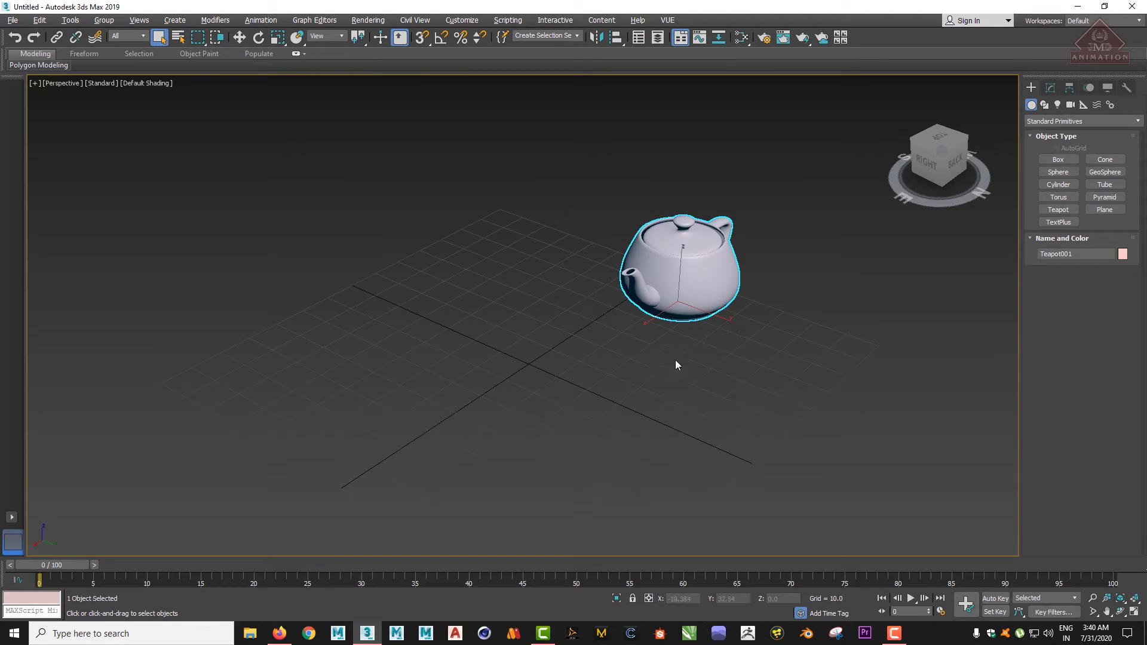
{"action": "scroll", "coordinate": [681, 361], "scroll_direction": "down", "scroll_amount": 2}
{"action": "left_click", "coordinate": [725, 375]}
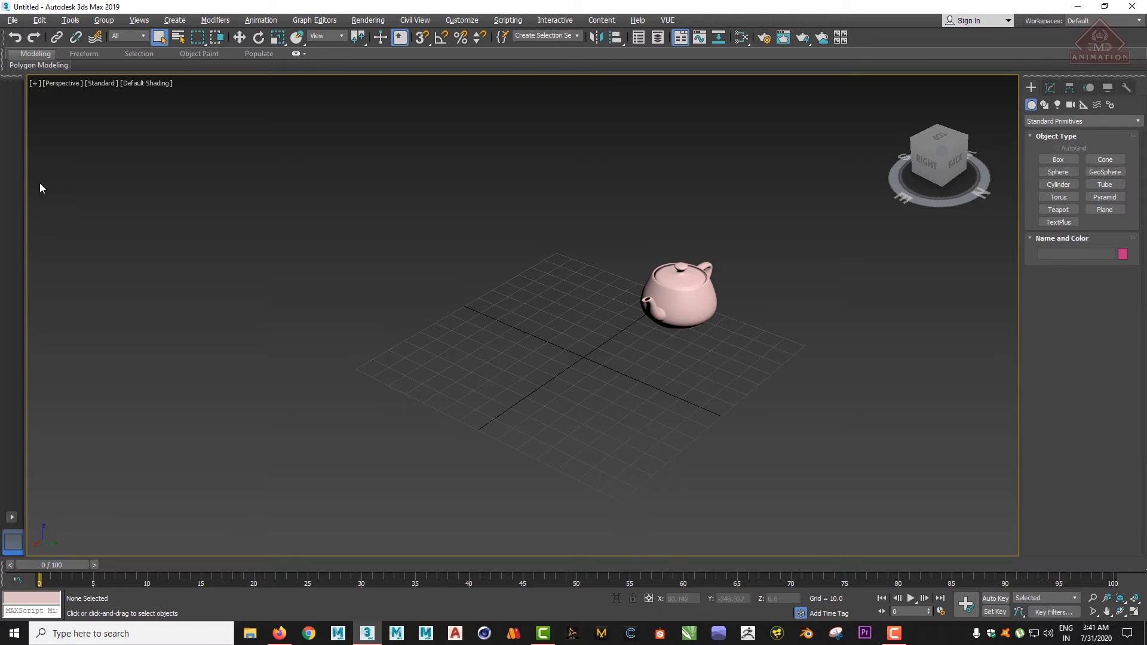
Switch the maximized Perspective viewport to the Bottom view and from there to the Back view.
{"action": "left_click", "coordinate": [60, 84]}
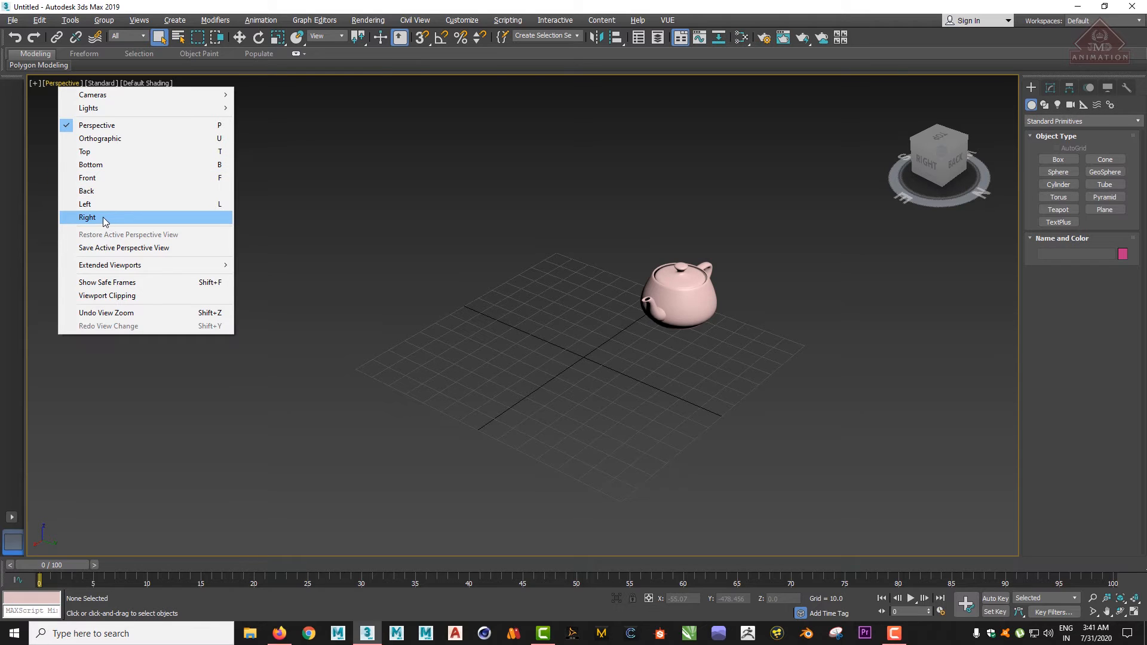
{"action": "left_click", "coordinate": [108, 171]}
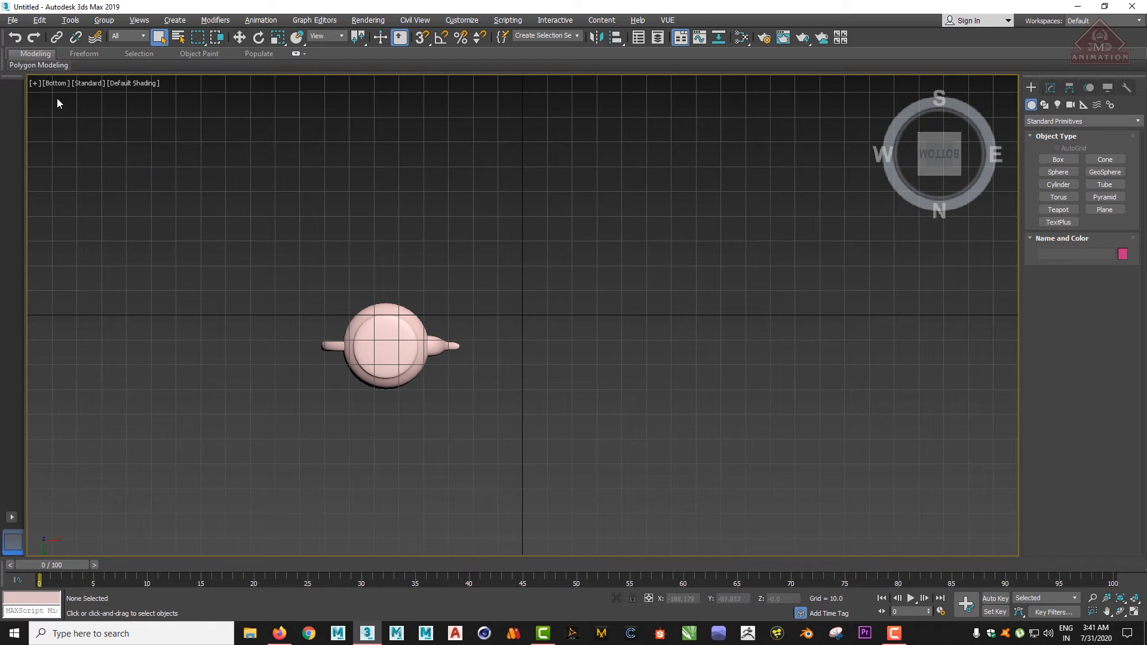
{"action": "left_click", "coordinate": [54, 83]}
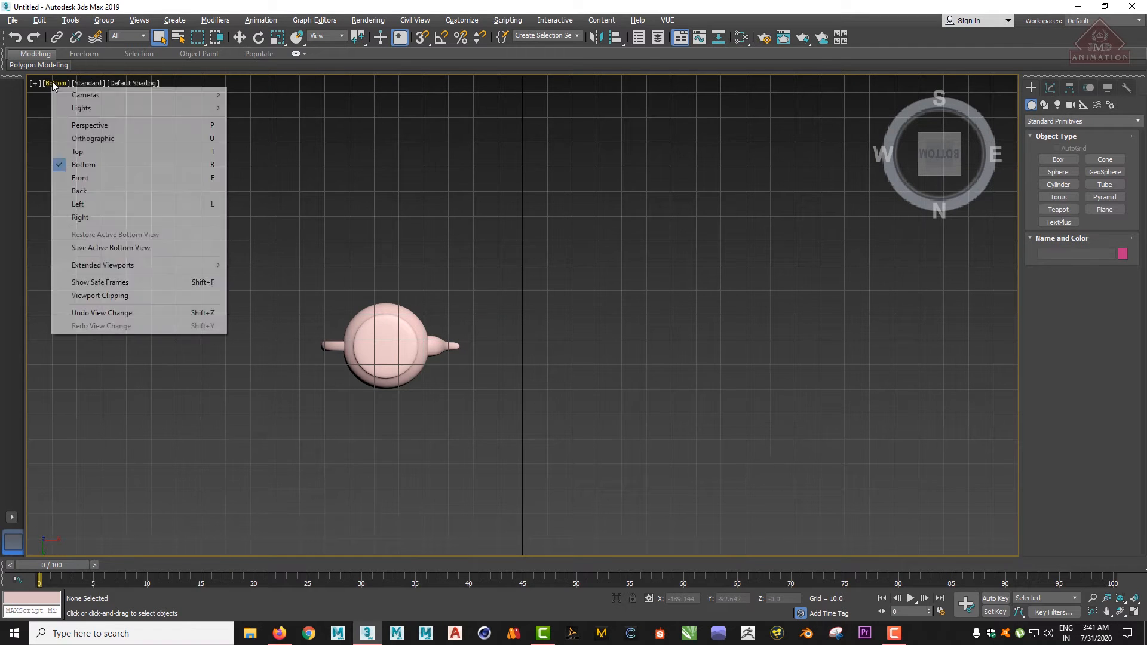
{"action": "left_click", "coordinate": [95, 192]}
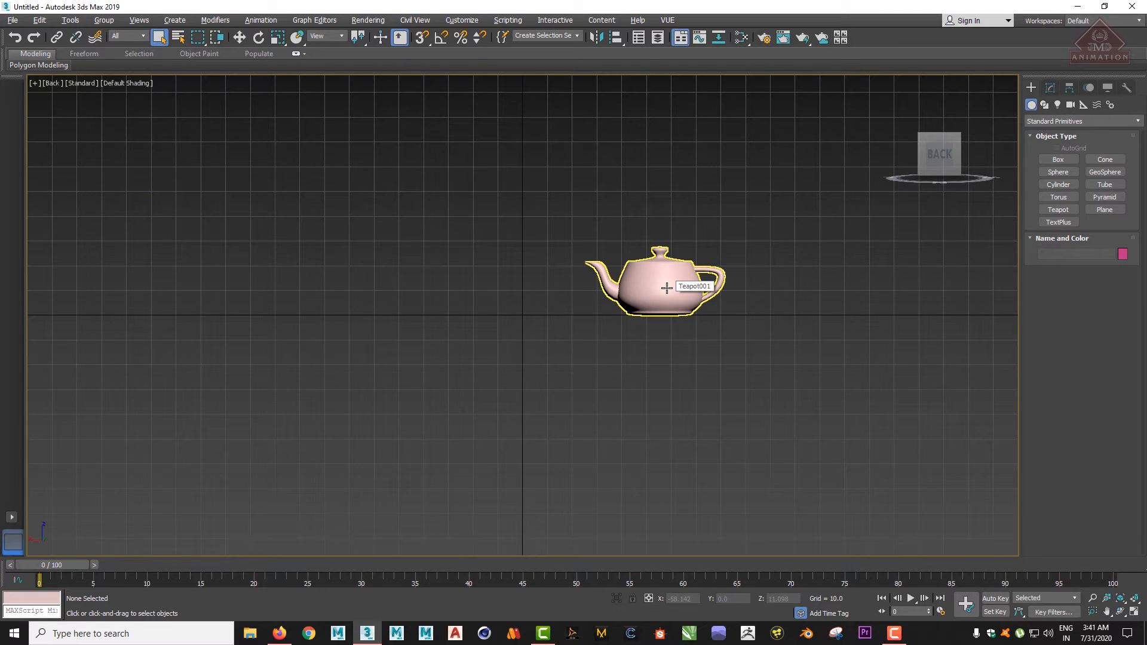
Show the teapot in the maximized Top, Bottom and Front views in turn.
{"action": "mouse_move", "coordinate": [40, 65]}
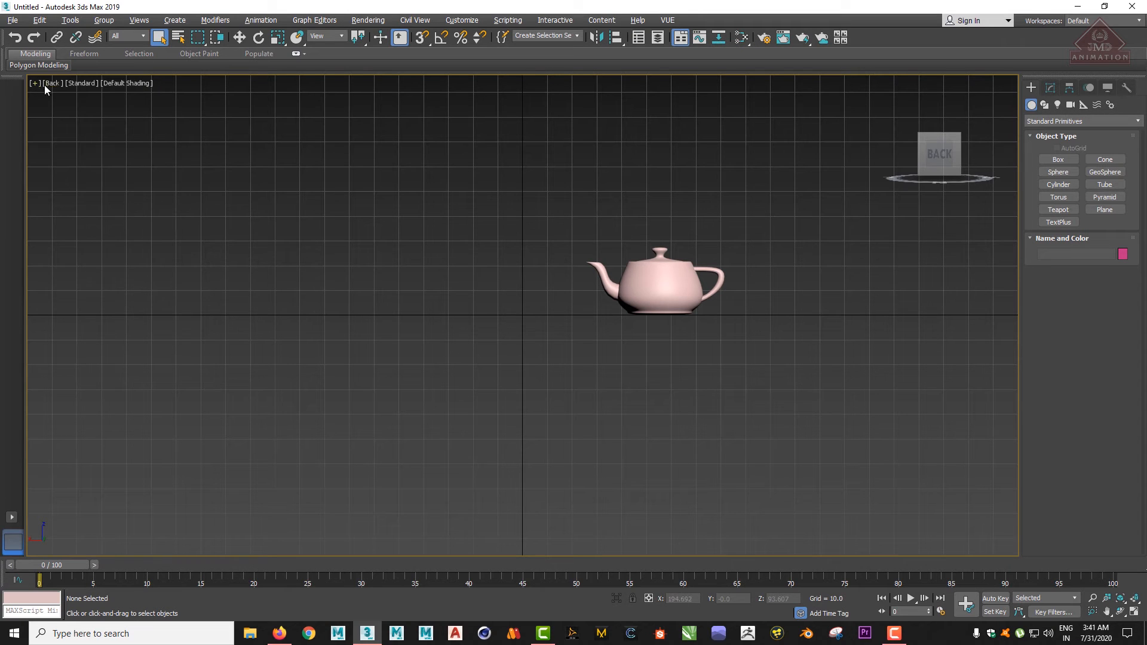
{"action": "left_click", "coordinate": [51, 83]}
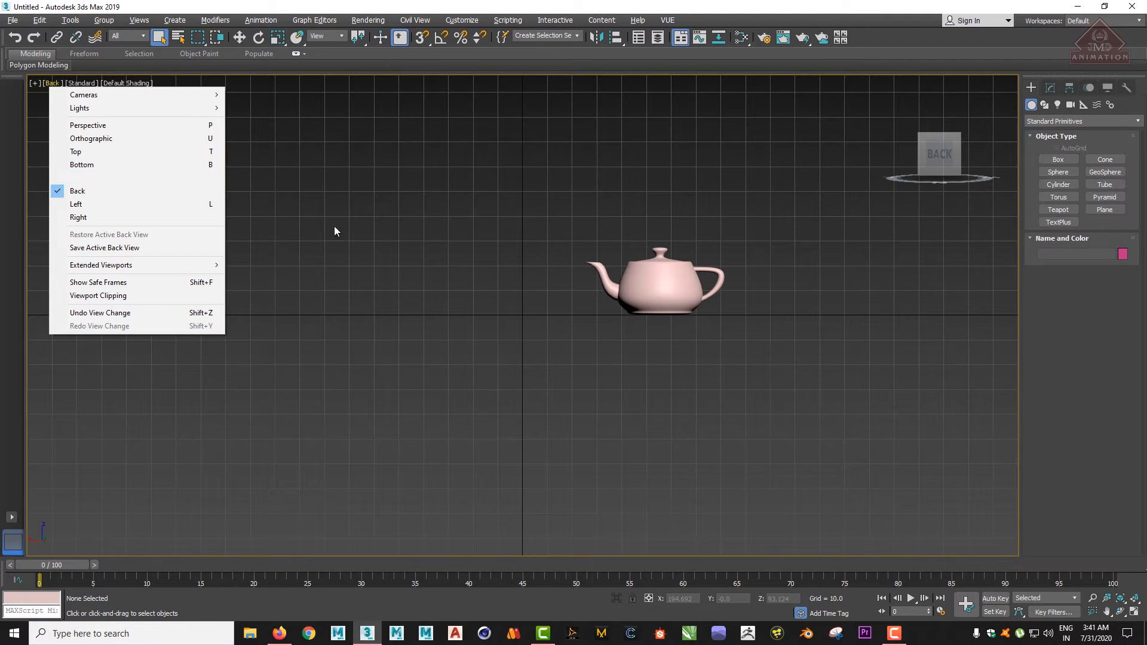
{"action": "left_click", "coordinate": [486, 313]}
{"action": "key", "text": "t"}
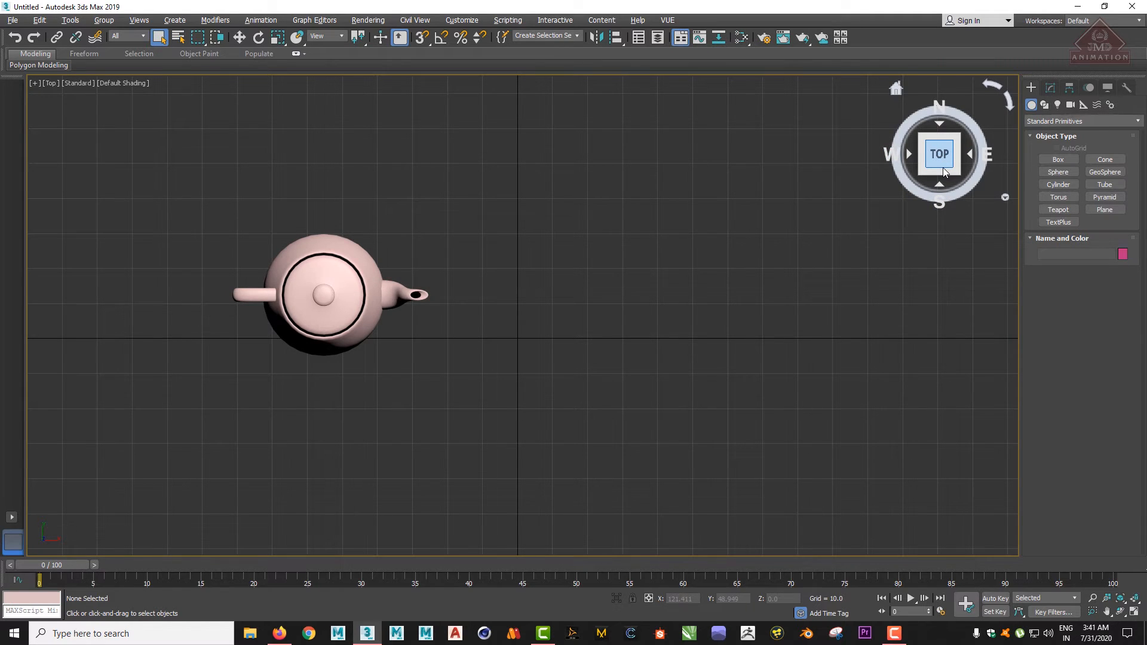
{"action": "key", "text": "b"}
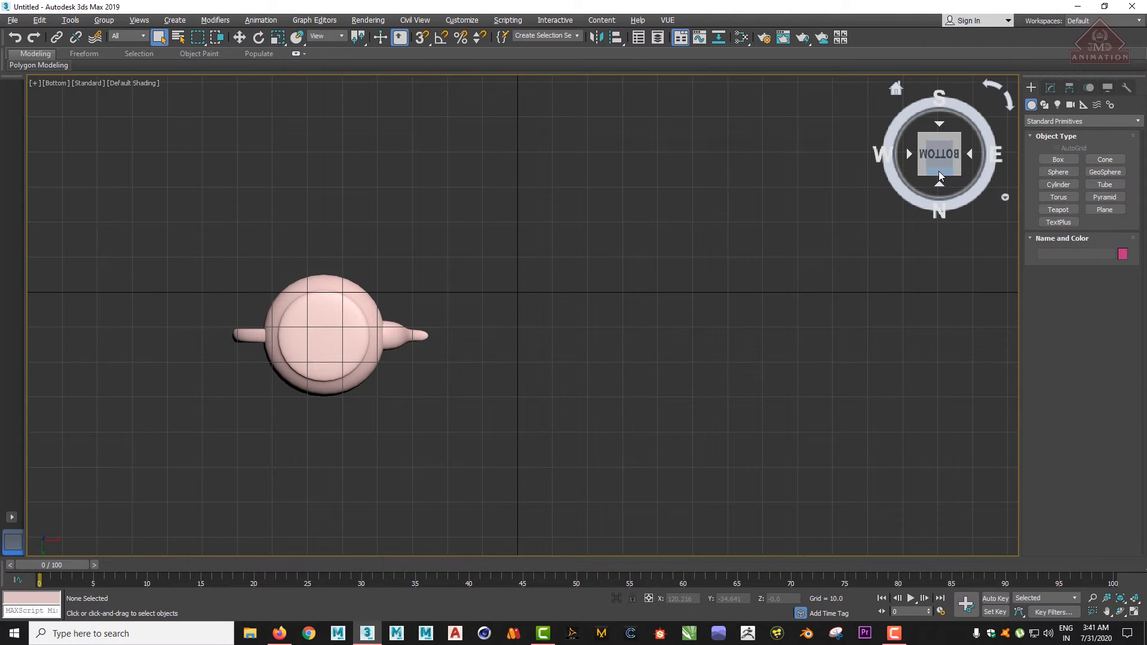
{"action": "left_click", "coordinate": [939, 172]}
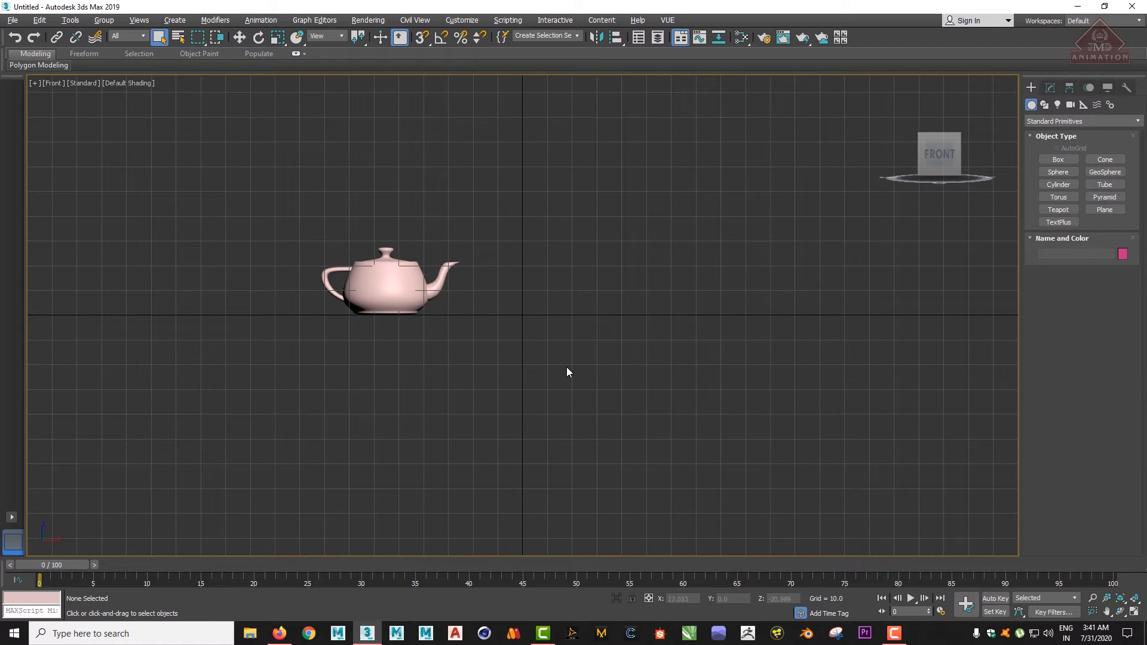
Change the Front viewport to Perspective and orbit it to see the teapot at an angle from above.
{"action": "left_click", "coordinate": [53, 83]}
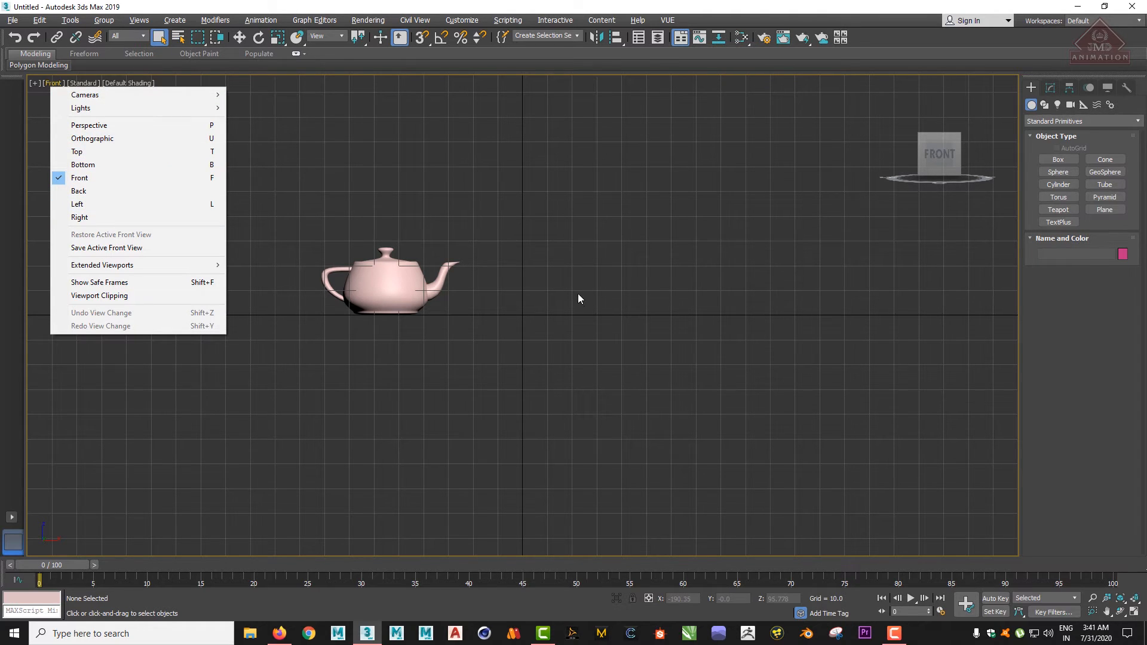
{"action": "left_click", "coordinate": [144, 124]}
{"action": "middle_click_drag", "start_coordinate": [515, 320], "coordinate": [597, 358]}
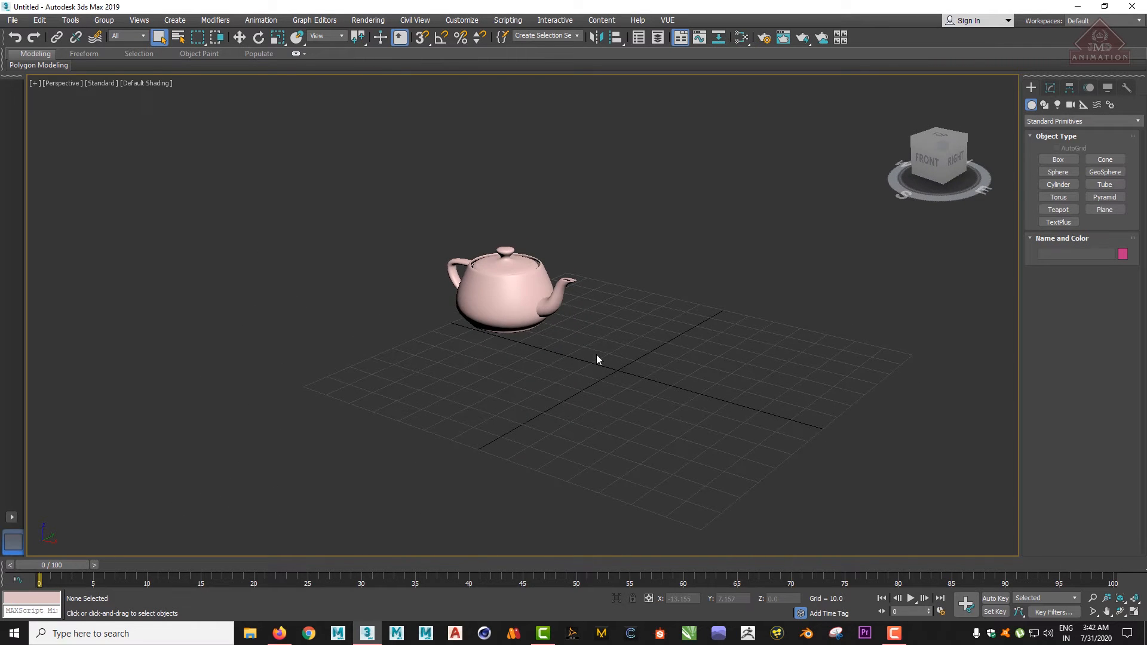
{"action": "left_click", "coordinate": [60, 83]}
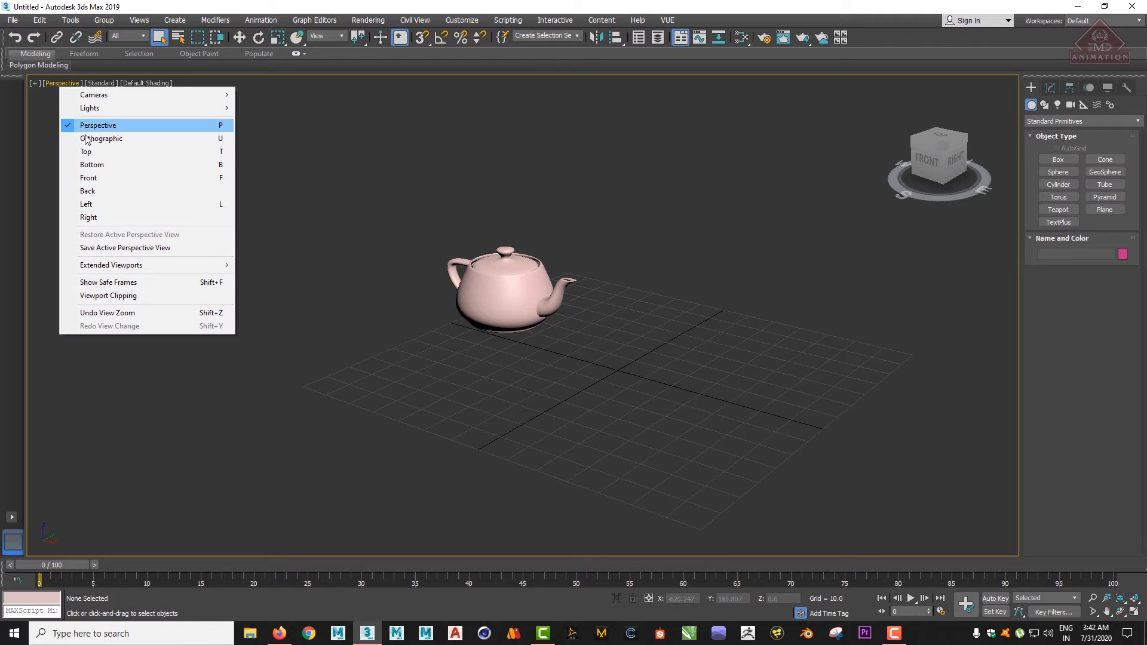
{"action": "left_click", "coordinate": [425, 342]}
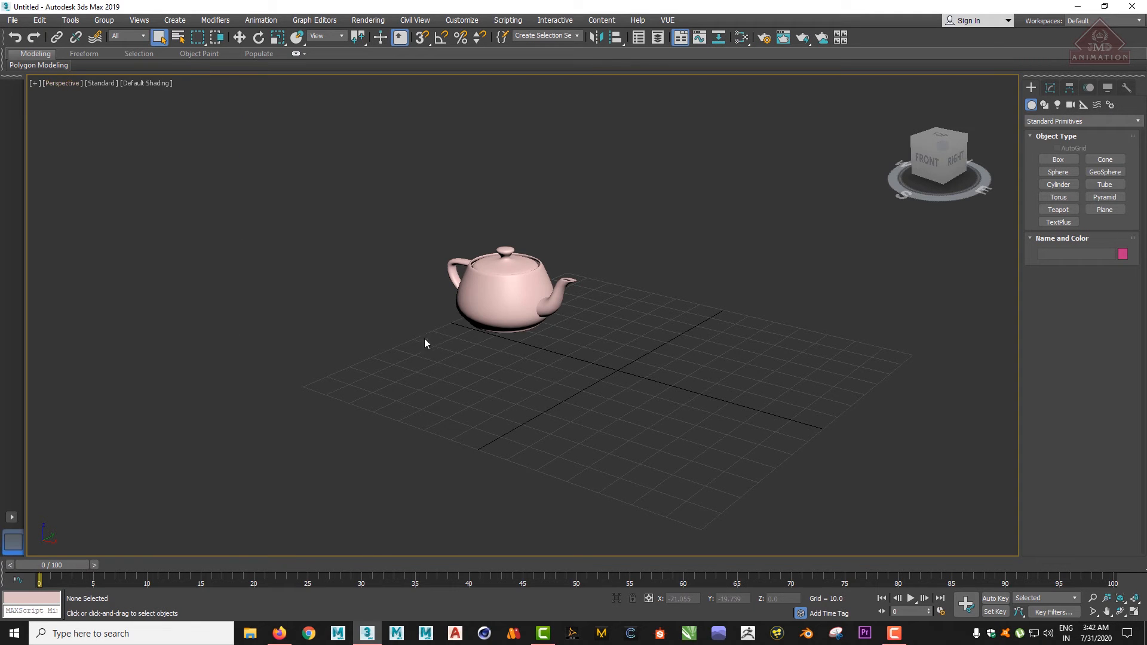
Toggle repeatedly between the four-viewport layout and the maximized Perspective viewport, ending with Perspective maximized.
{"action": "key", "text": "alt+w"}
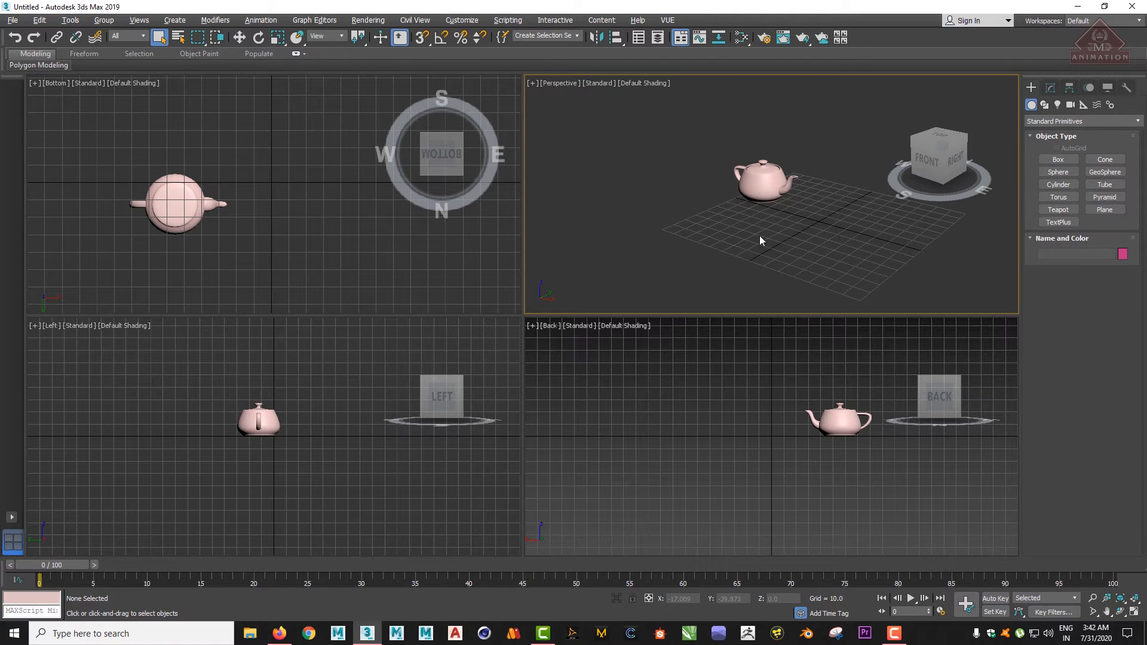
{"action": "key", "text": "alt+w"}
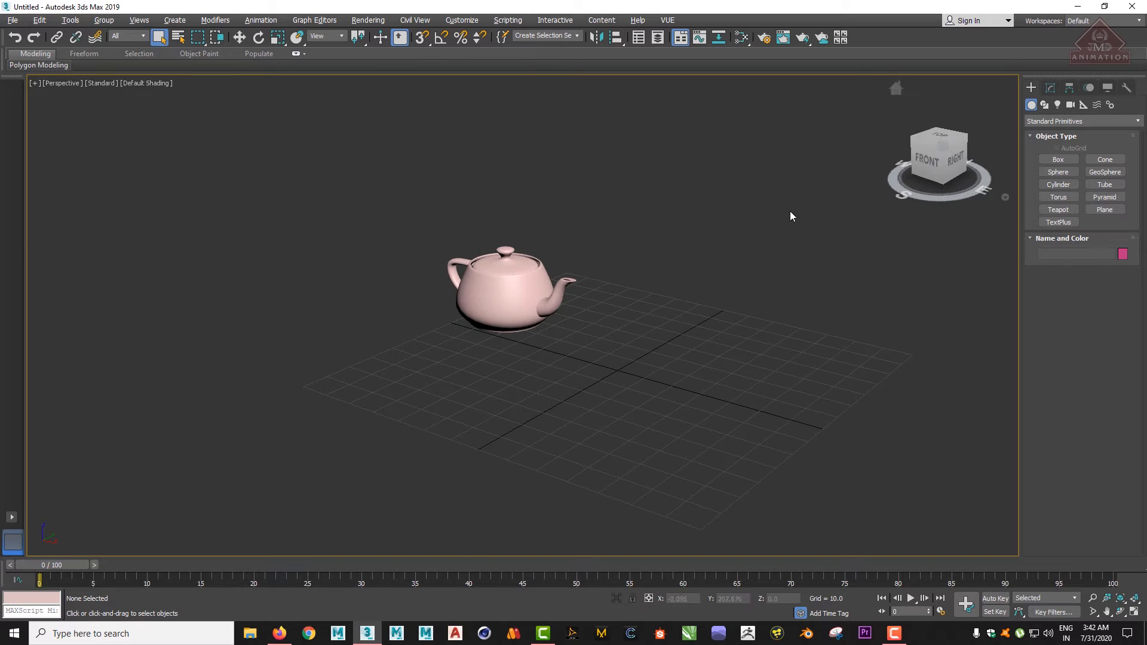
{"action": "mouse_move", "coordinate": [39, 65]}
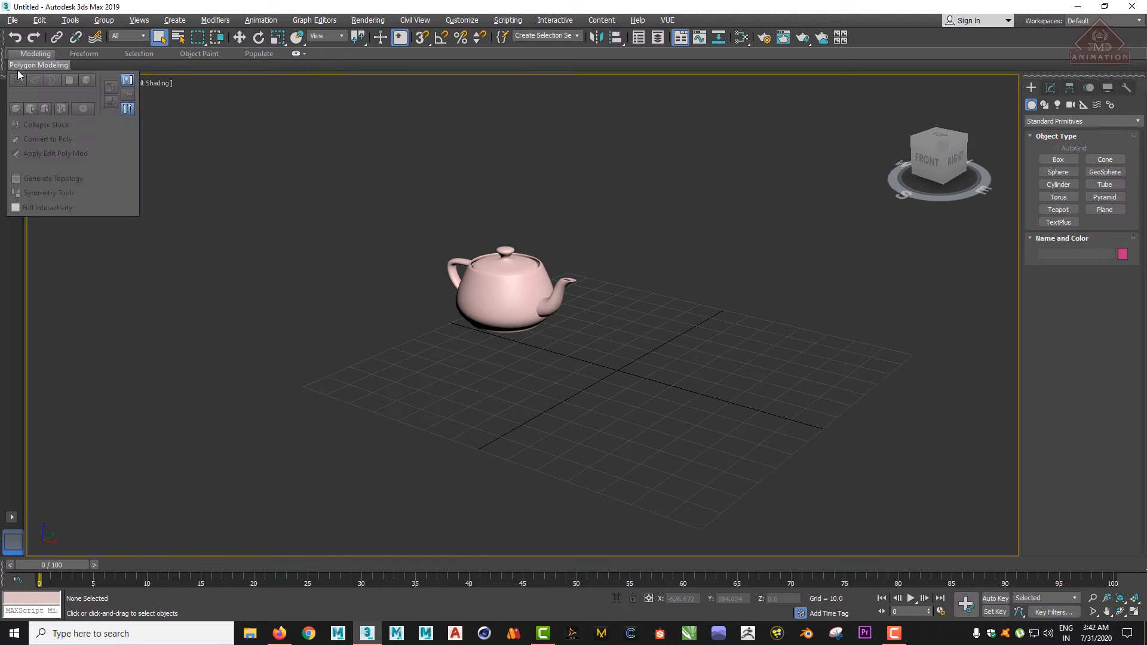
{"action": "left_click", "coordinate": [1135, 613]}
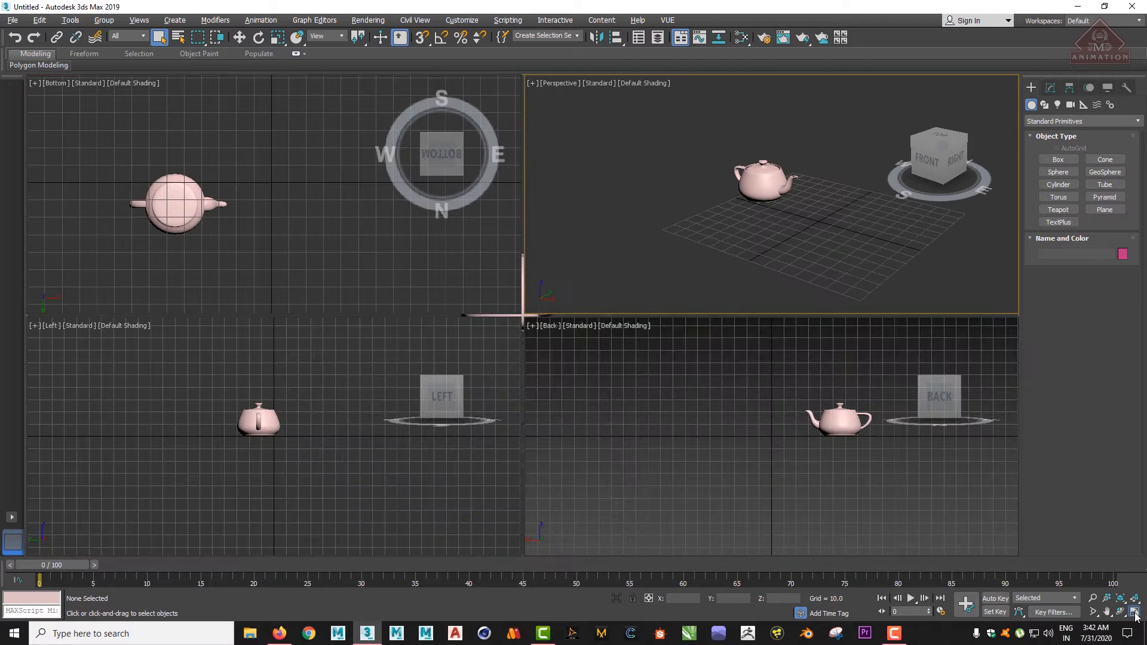
{"action": "left_click", "coordinate": [1135, 613]}
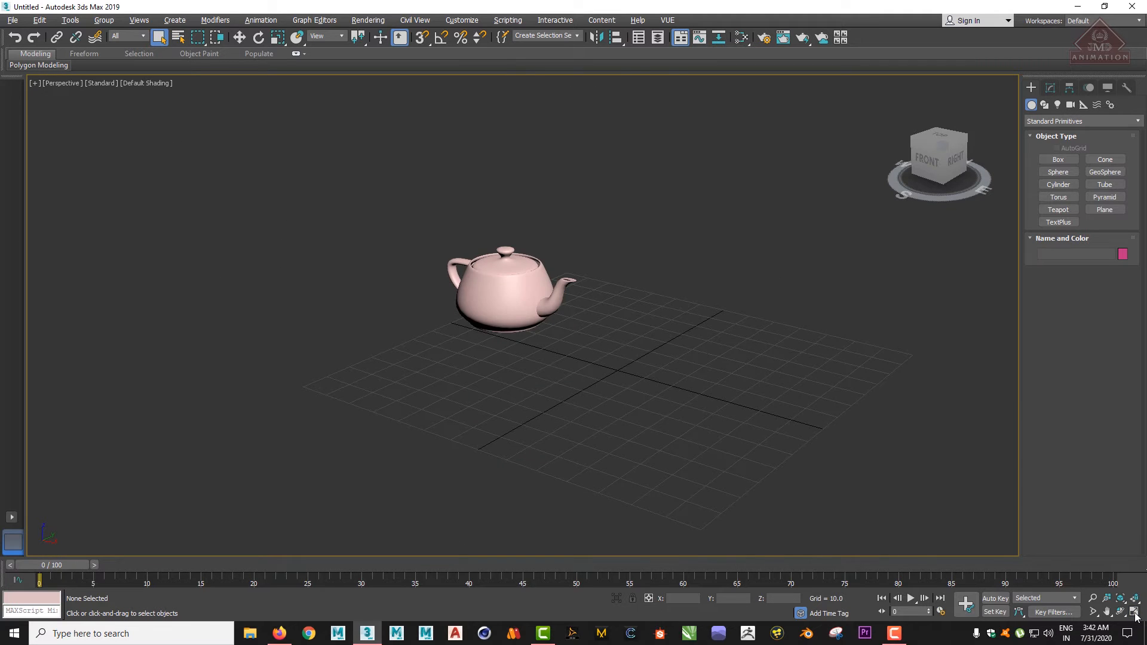
{"action": "left_click", "coordinate": [1135, 614]}
{"action": "left_click", "coordinate": [1134, 614]}
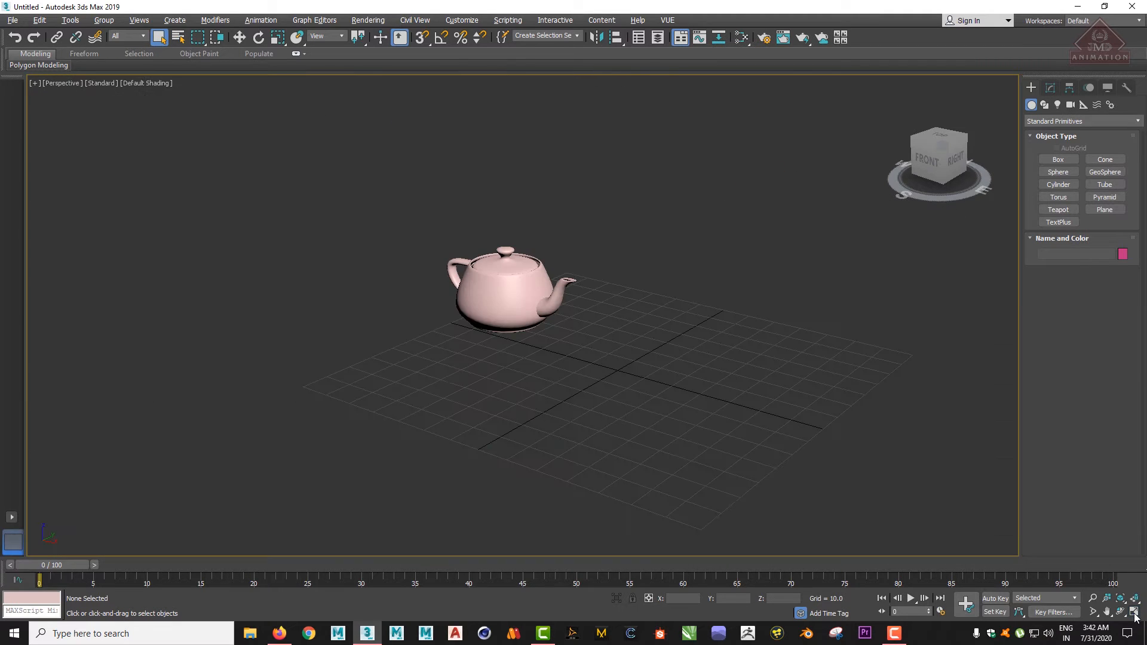
Turn the Perspective view with the ViewCube to look straight down on the teapot.
{"action": "left_click", "coordinate": [943, 138]}
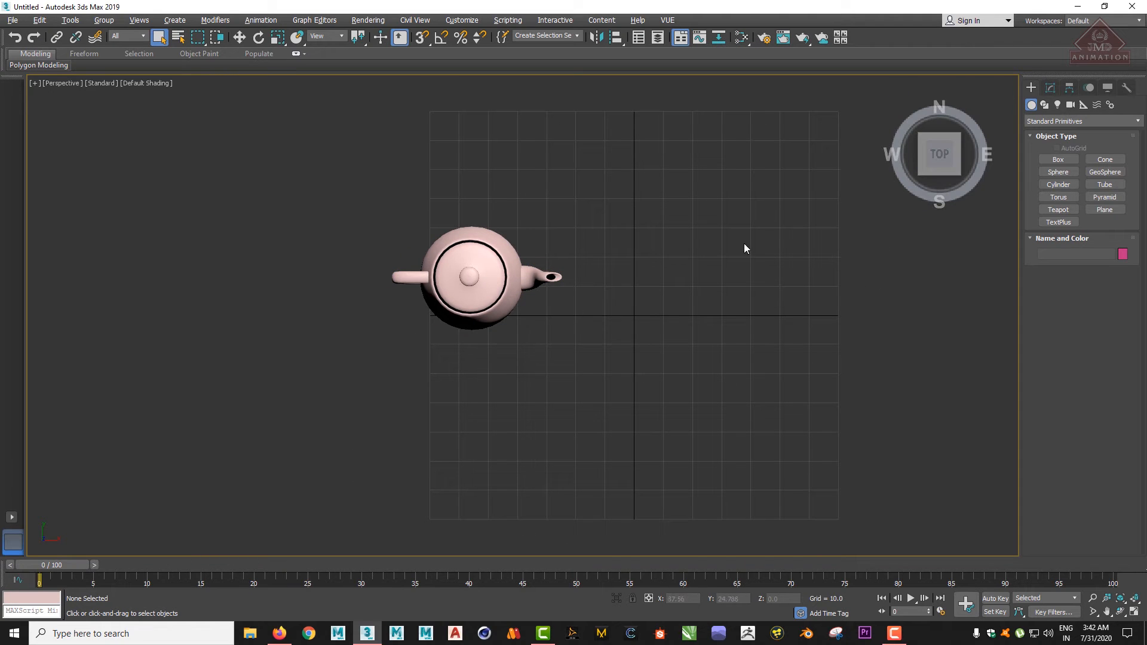
{"action": "left_click", "coordinate": [54, 84]}
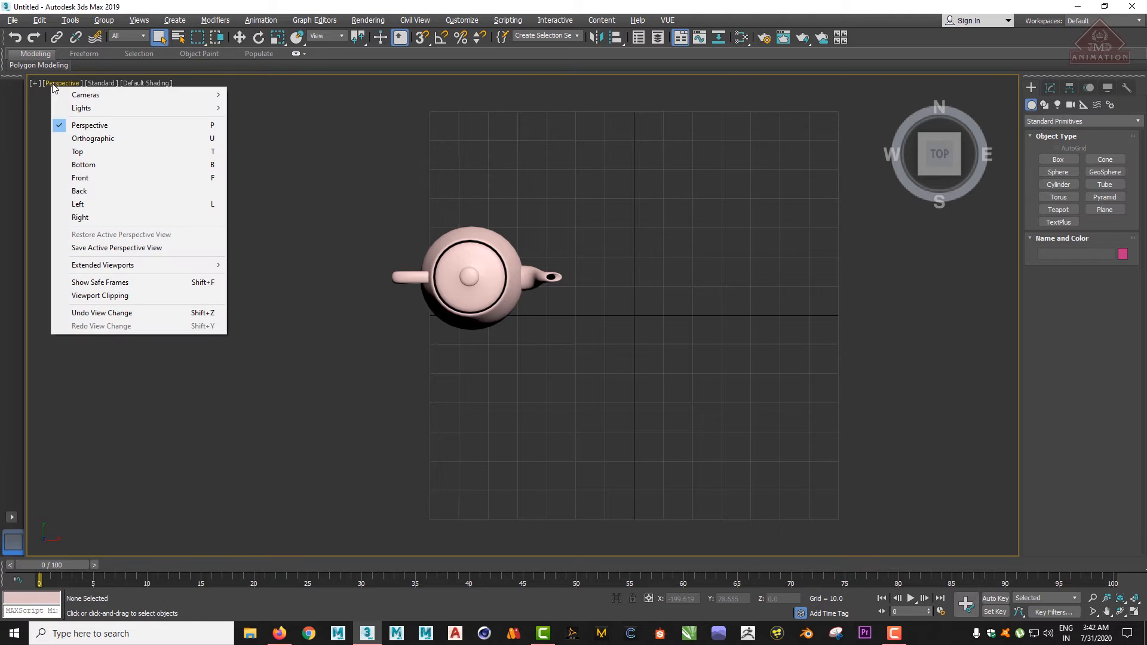
{"action": "left_click", "coordinate": [53, 85]}
{"action": "left_click", "coordinate": [710, 198]}
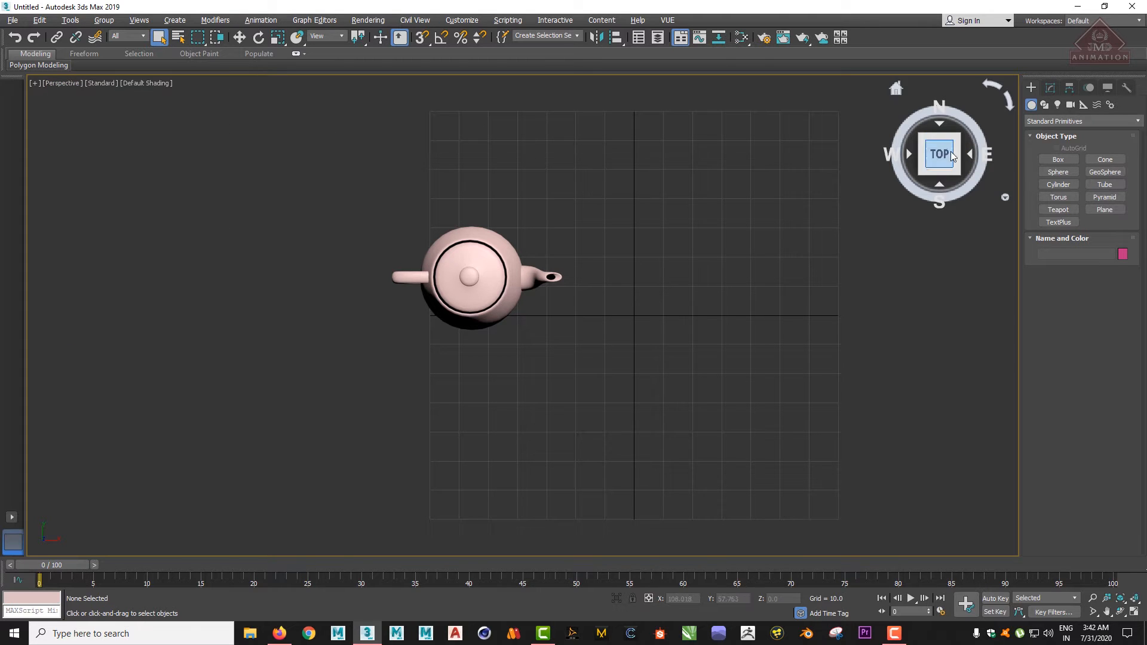
Step the Perspective view through adjacent ViewCube faces, including Right, Top and Front, ending on a rotated top-down view of the teapot.
{"action": "left_click", "coordinate": [907, 154]}
{"action": "left_click", "coordinate": [907, 155]}
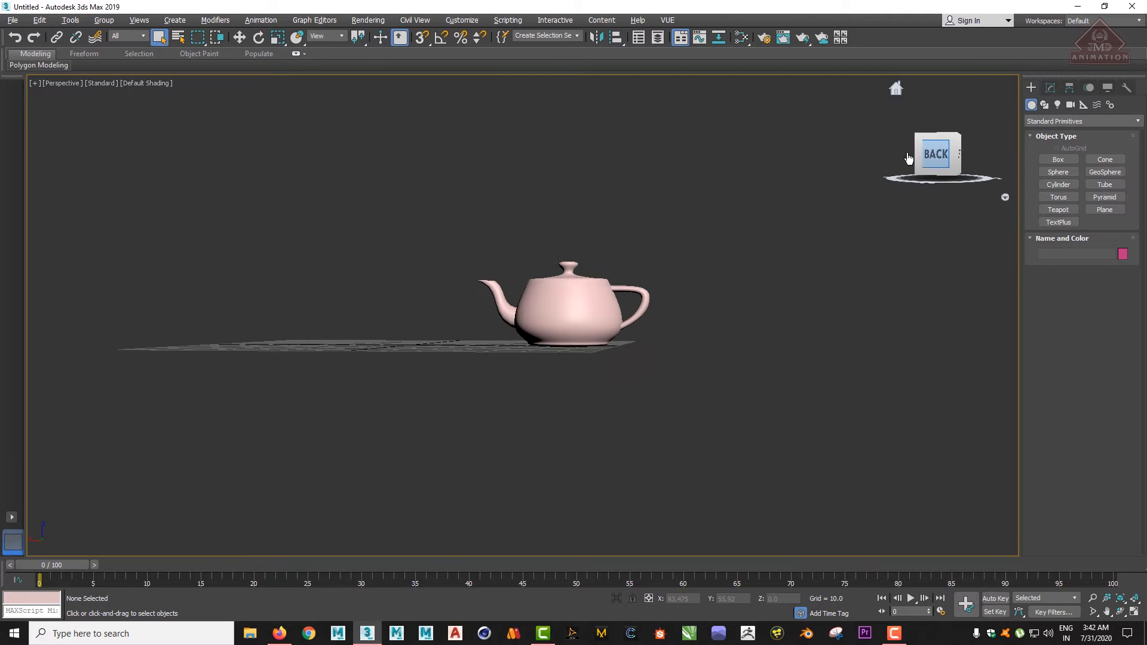
{"action": "left_click", "coordinate": [909, 156]}
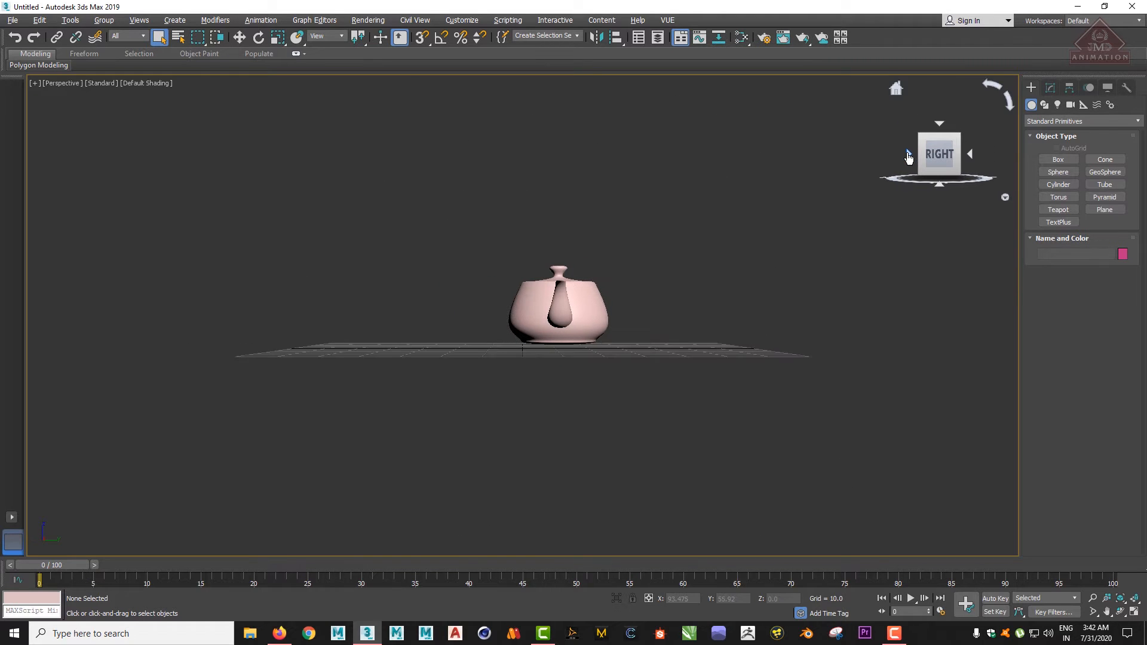
{"action": "left_click", "coordinate": [938, 128]}
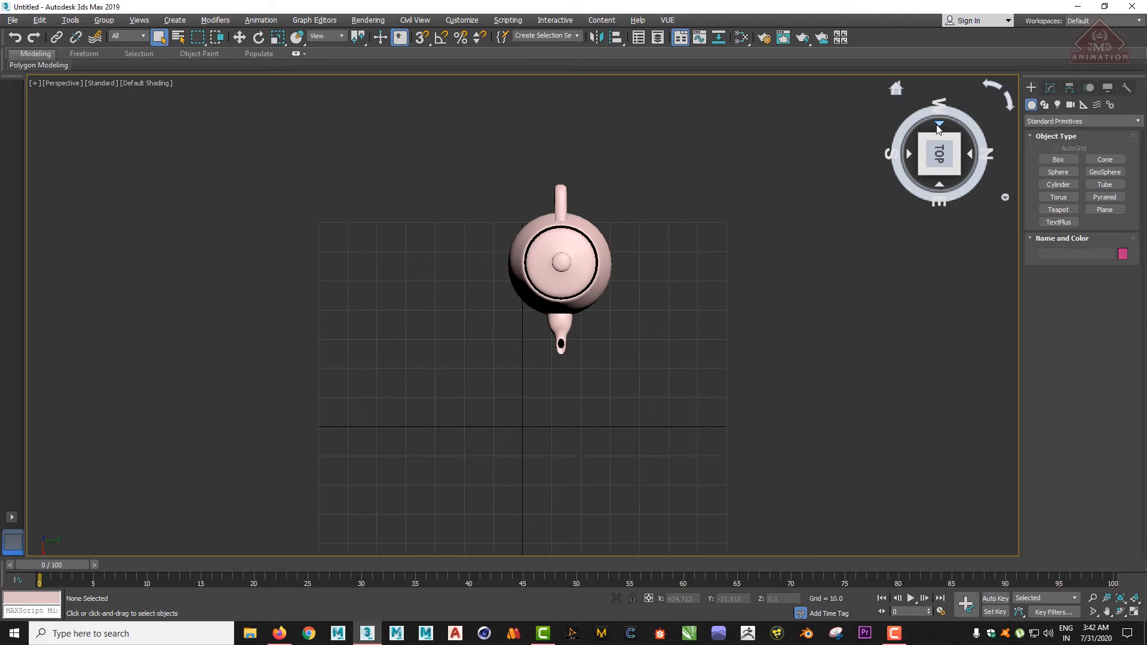
{"action": "left_click", "coordinate": [936, 130]}
{"action": "left_click", "coordinate": [937, 128]}
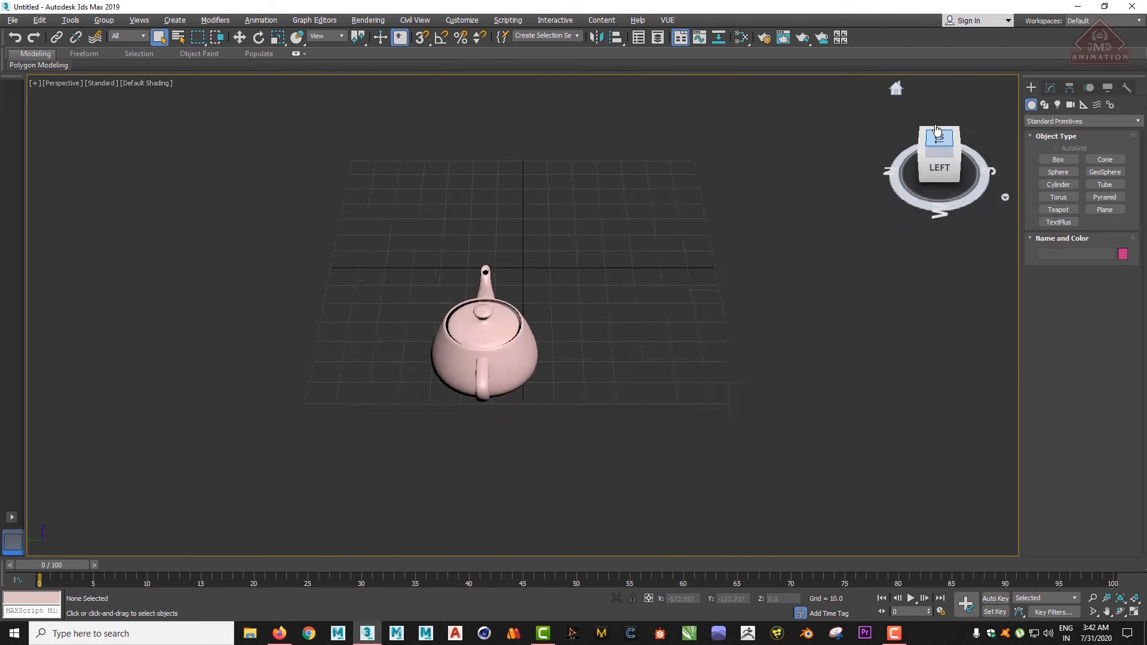
{"action": "left_click", "coordinate": [969, 156]}
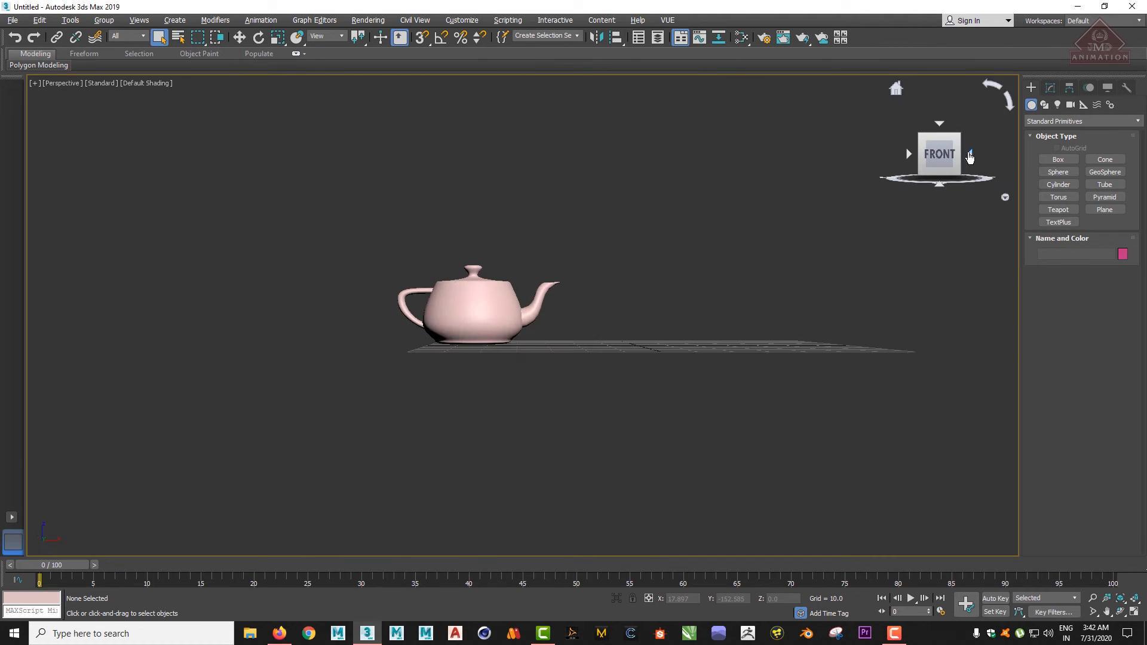
{"action": "left_click", "coordinate": [969, 156]}
{"action": "left_click", "coordinate": [938, 123]}
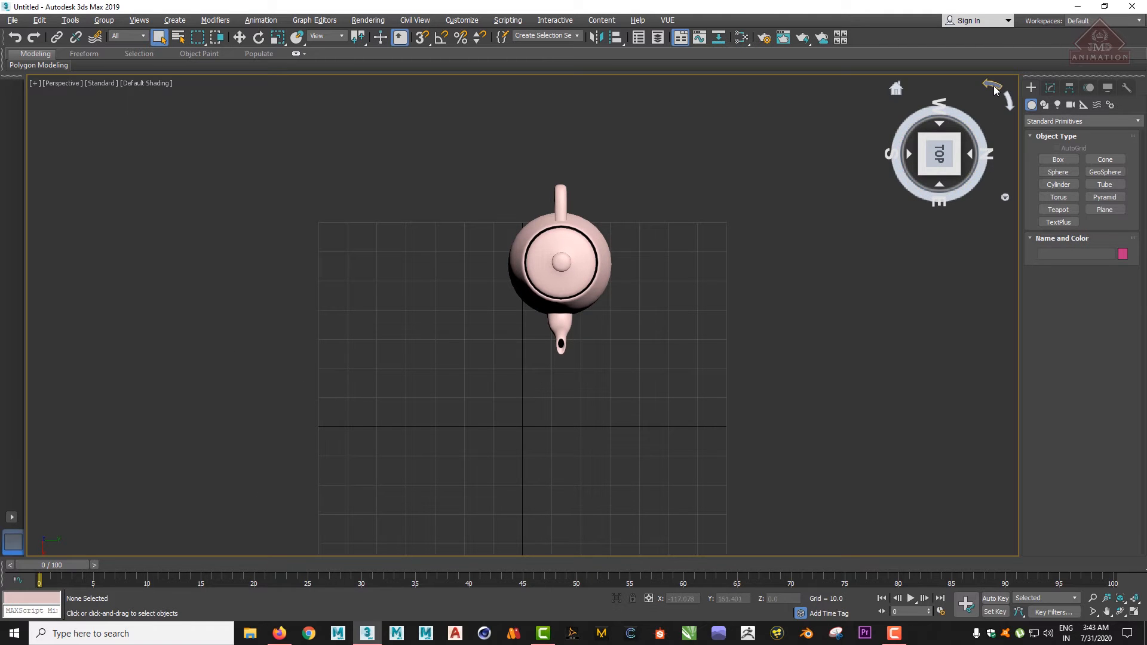
Roll the top-down teapot view counterclockwise through successive quarter turns with the ViewCube, ending with south facing up.
{"action": "left_click", "coordinate": [994, 88]}
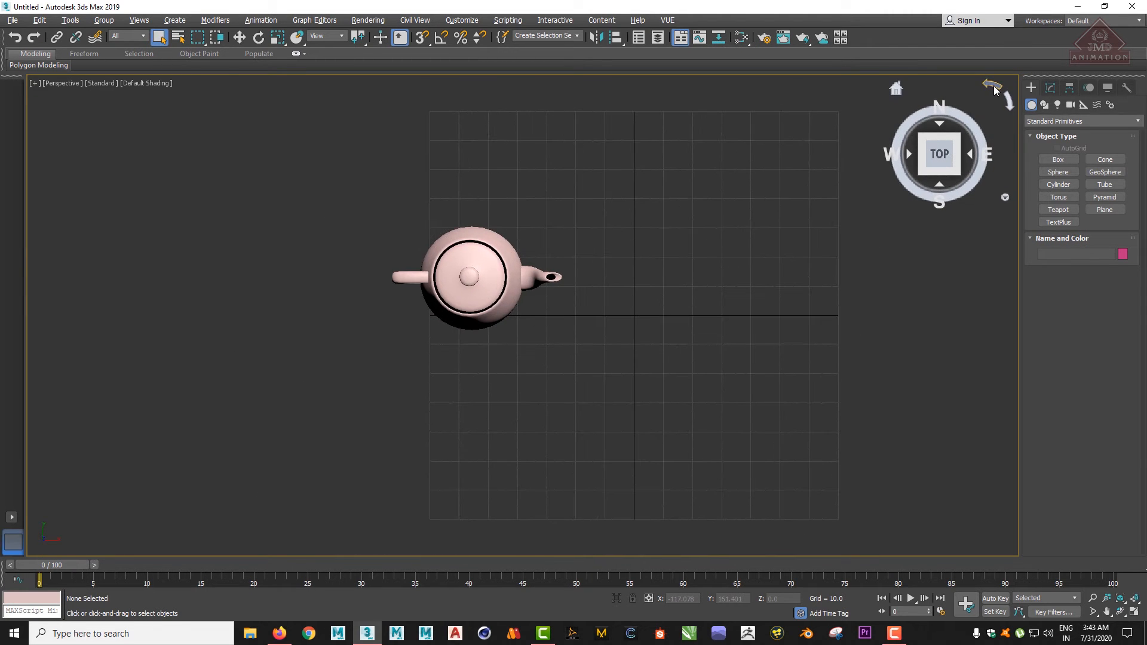
{"action": "left_click", "coordinate": [994, 87]}
{"action": "left_click", "coordinate": [994, 87]}
{"action": "left_click", "coordinate": [993, 88]}
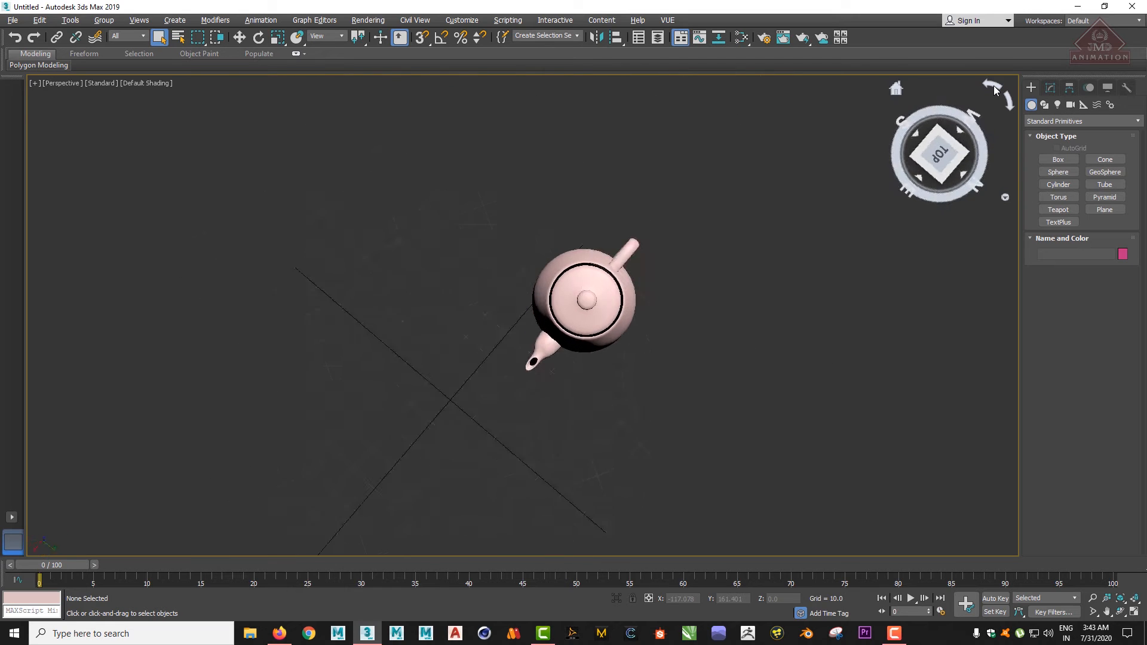
{"action": "left_click", "coordinate": [994, 87]}
{"action": "left_click", "coordinate": [993, 87]}
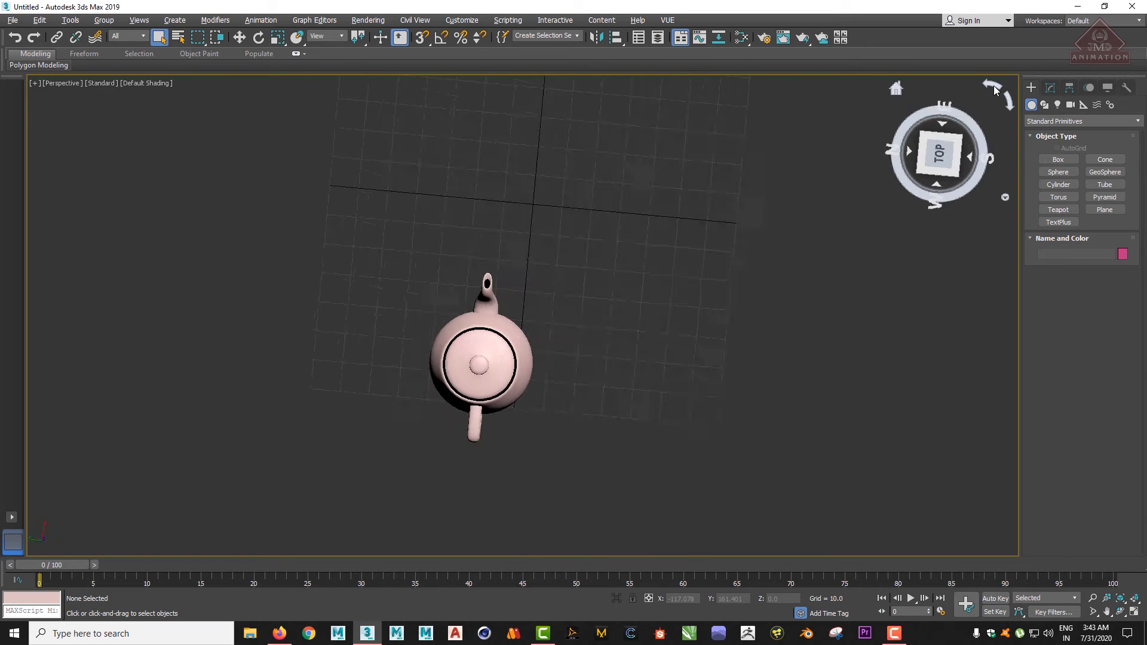
{"action": "left_click", "coordinate": [993, 88]}
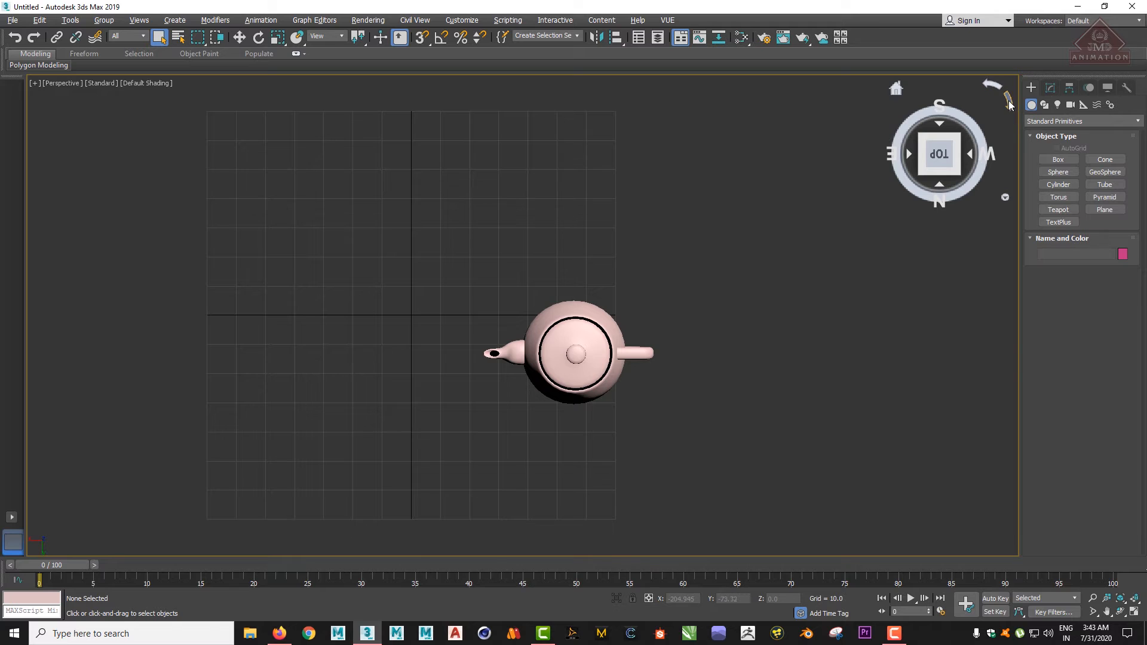
Roll the top-down view three quarter turns clockwise, and roll it back counterclockwise to have south facing up again.
{"action": "left_click", "coordinate": [1009, 103]}
{"action": "left_click", "coordinate": [1009, 102]}
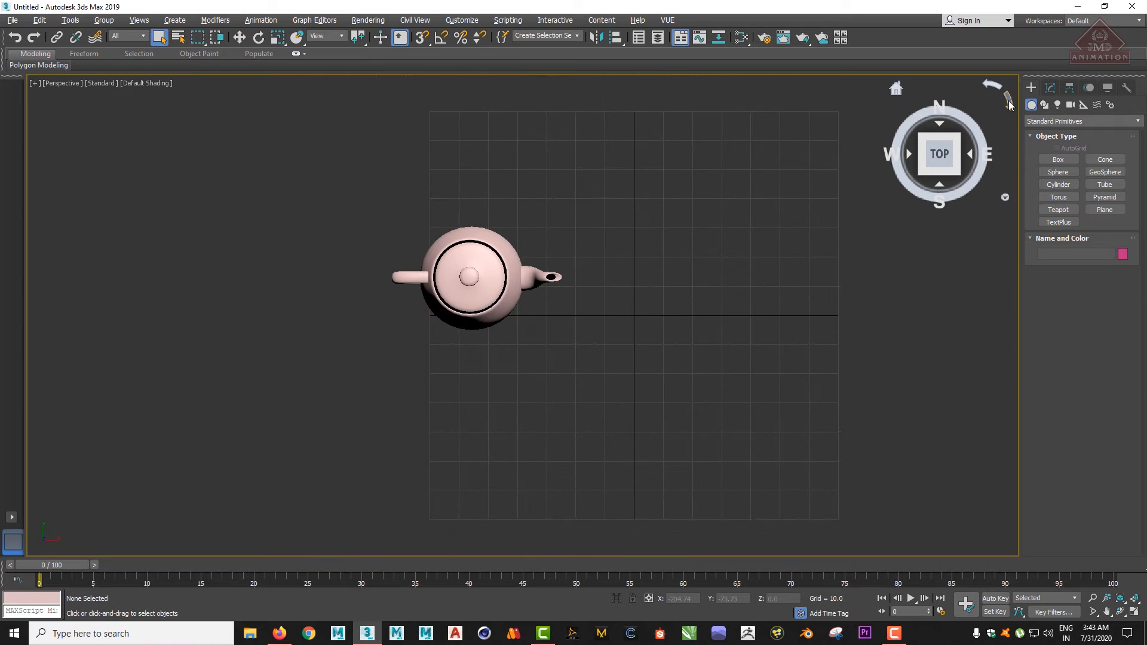
{"action": "left_click", "coordinate": [1009, 103]}
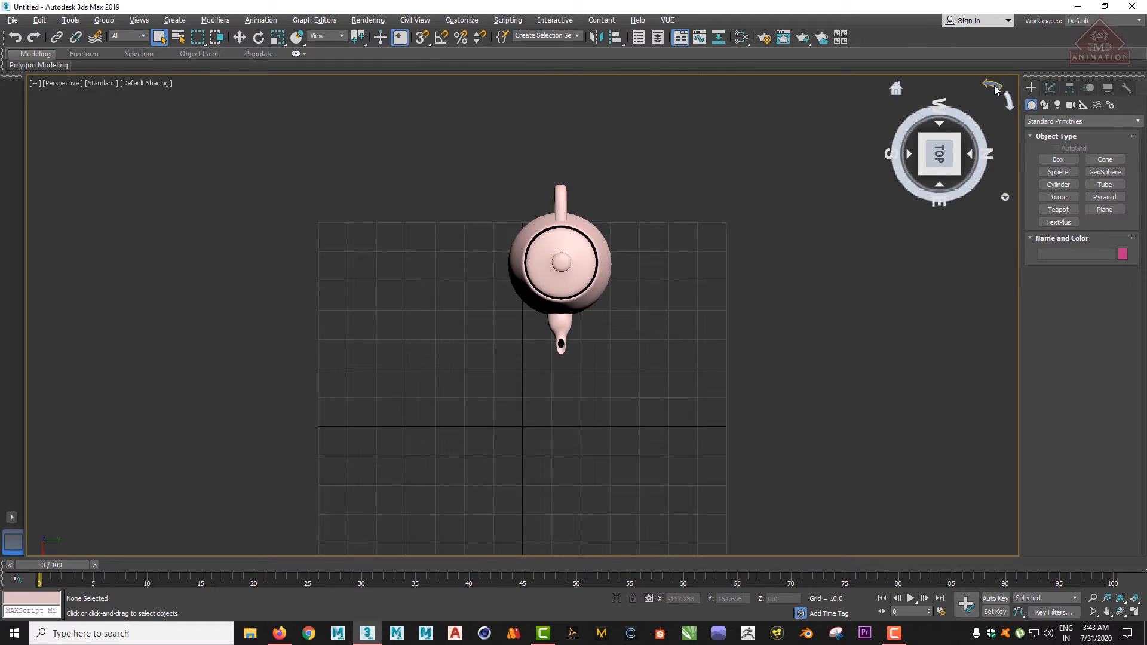
{"action": "left_click", "coordinate": [993, 88]}
{"action": "left_click", "coordinate": [992, 88]}
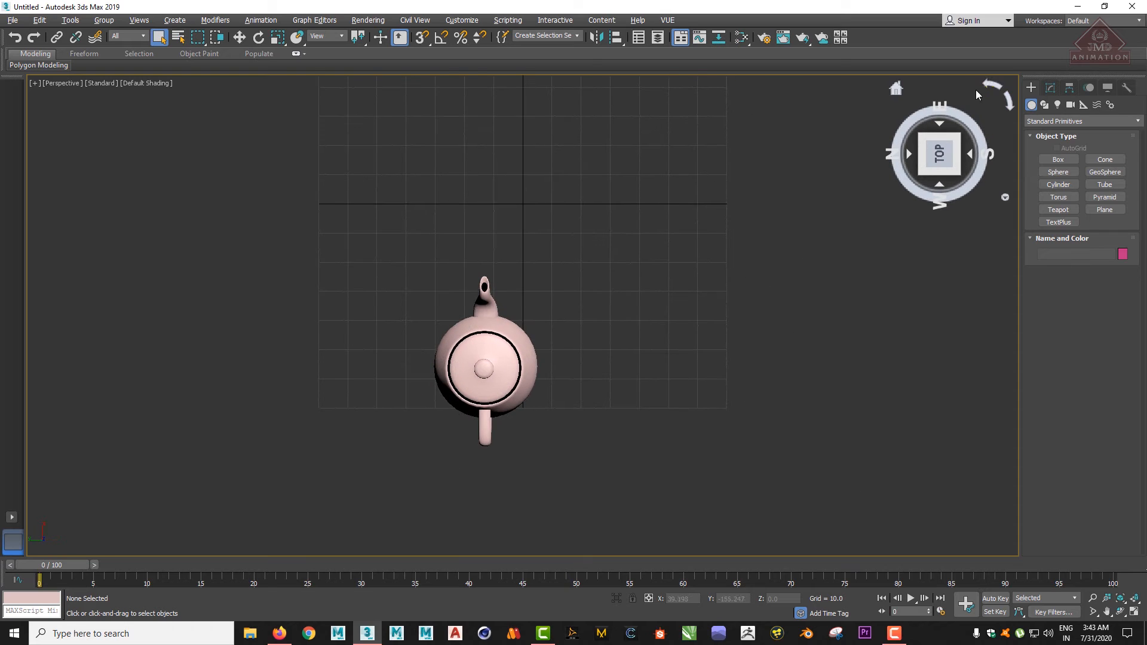
{"action": "left_click", "coordinate": [993, 88]}
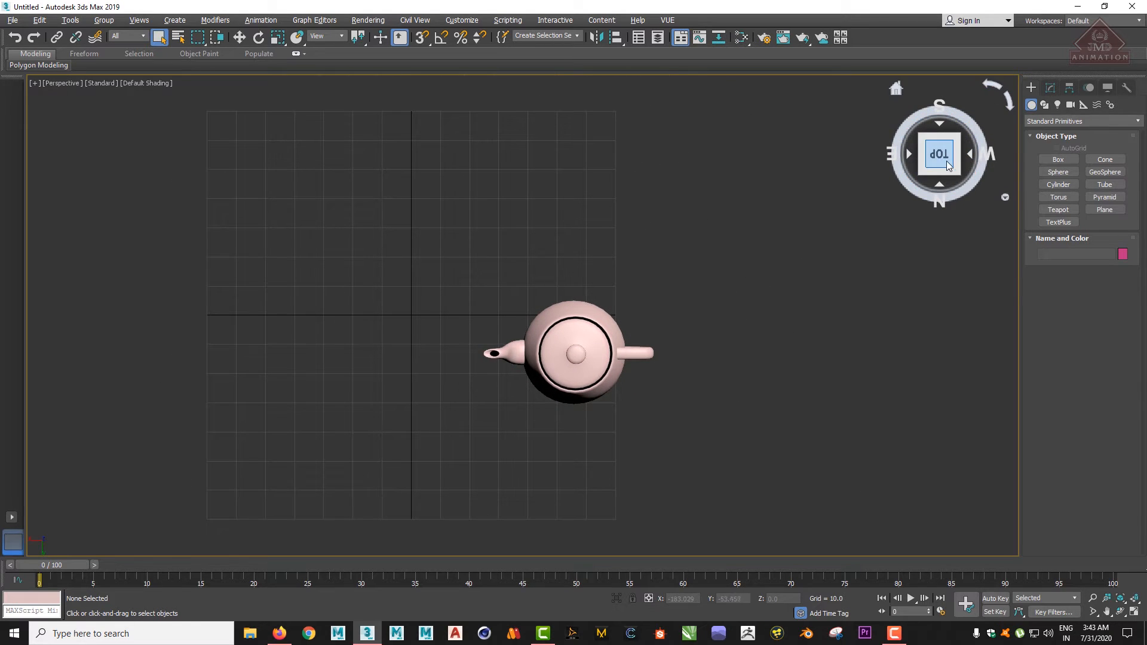
Show the teapot from the Back face and roll that view counterclockwise through full turns until the teapot stands upright.
{"action": "left_click", "coordinate": [939, 186]}
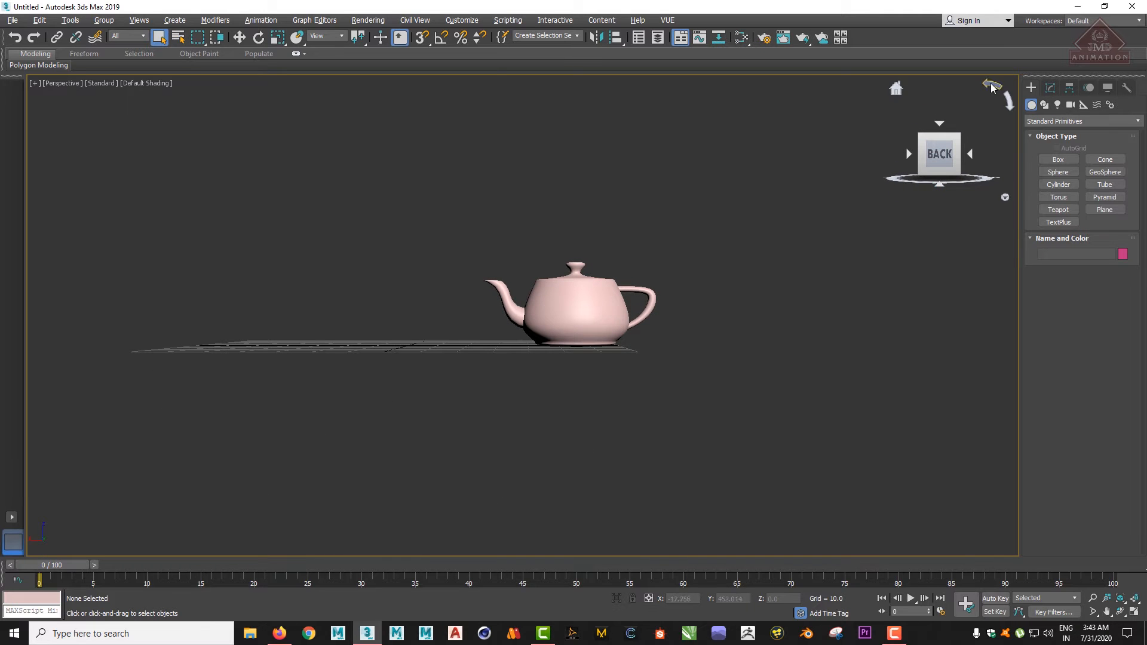
{"action": "left_click", "coordinate": [988, 88]}
{"action": "left_click", "coordinate": [989, 88]}
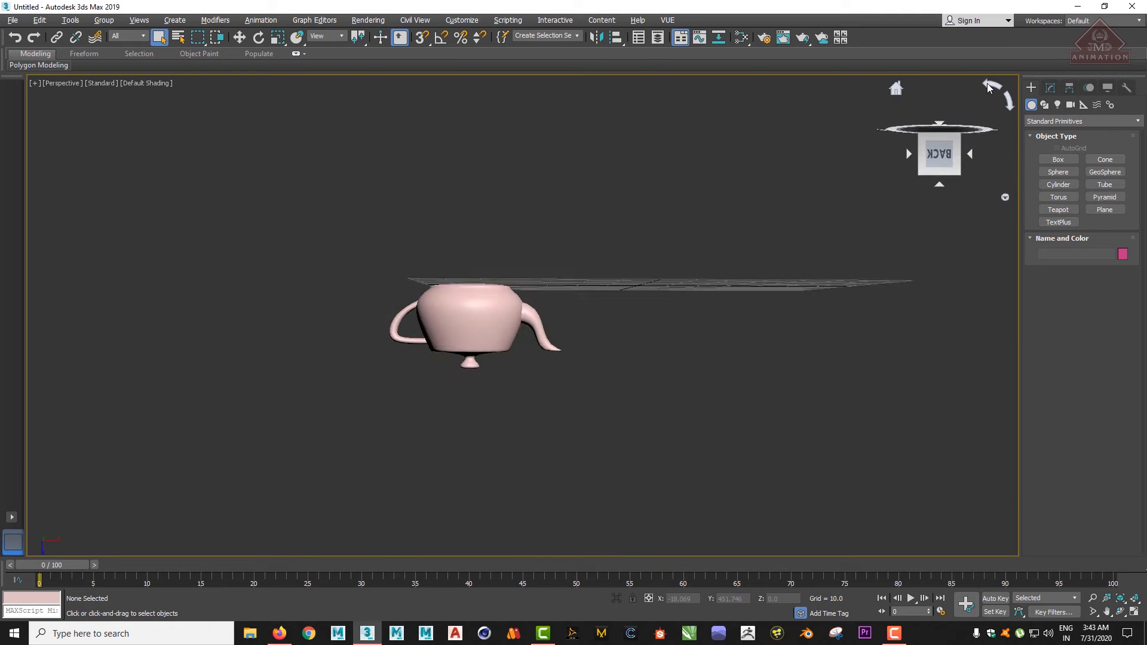
{"action": "left_click", "coordinate": [988, 88]}
{"action": "left_click", "coordinate": [989, 87]}
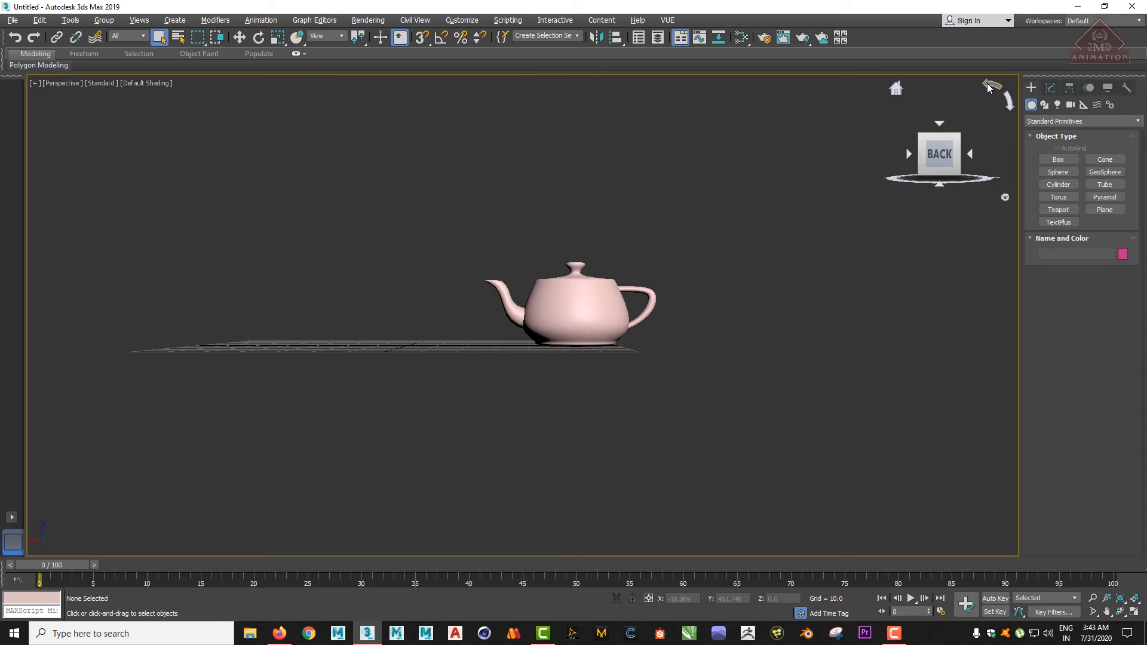
{"action": "left_click", "coordinate": [989, 88]}
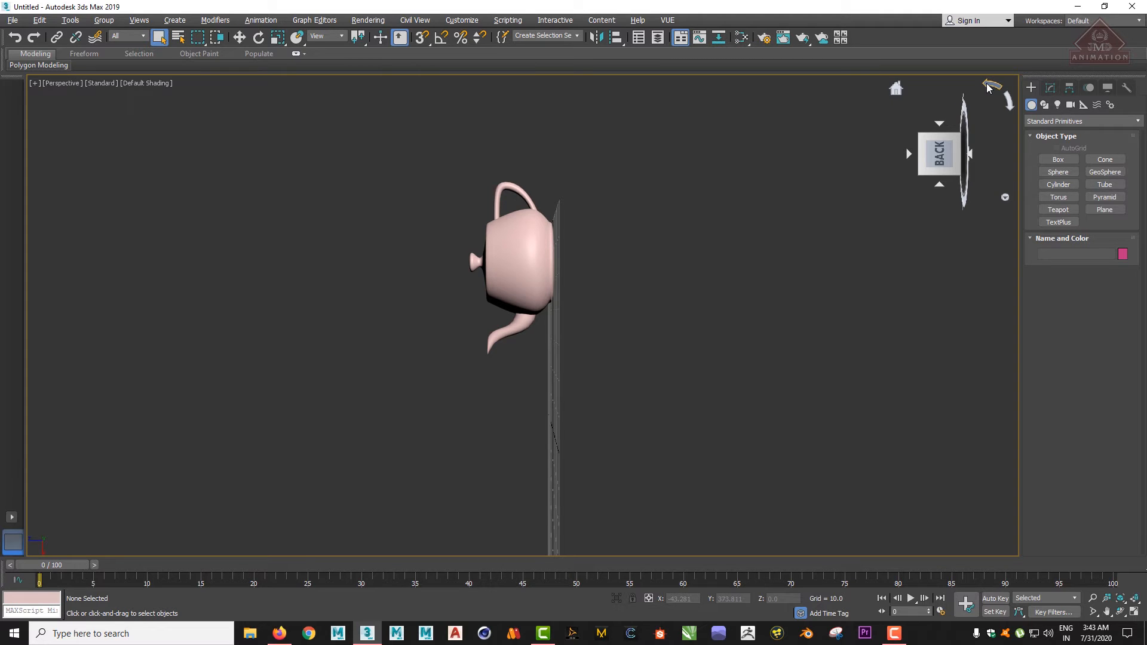
{"action": "left_click", "coordinate": [988, 88]}
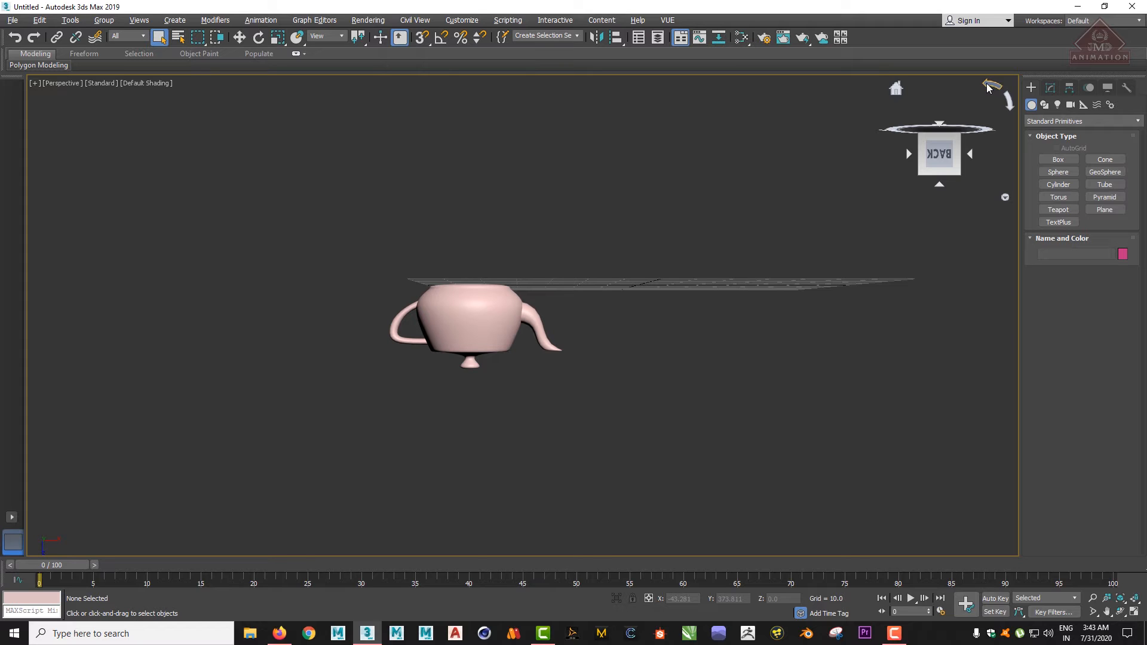
{"action": "left_click", "coordinate": [988, 86]}
{"action": "left_click", "coordinate": [987, 87]}
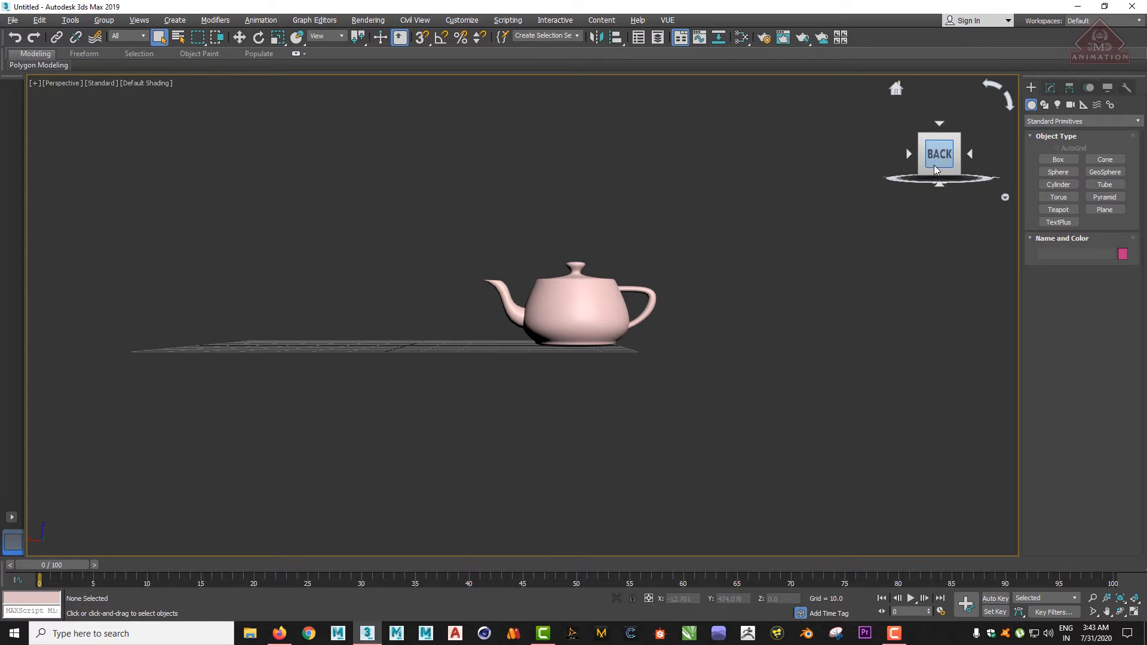
Orbit freely around the teapot with the ViewCube, and restore the Home view showing the whole grid.
{"action": "left_click", "coordinate": [896, 89]}
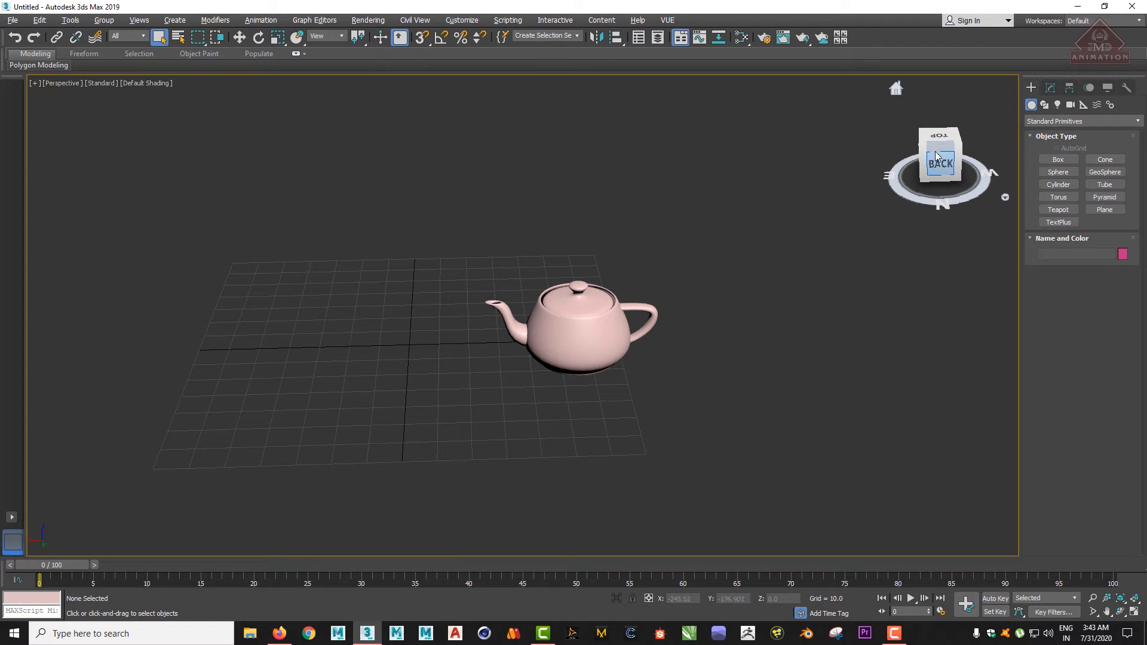
{"action": "mouse_move", "coordinate": [940, 146]}
{"action": "left_mouse_down"}
{"action": "mouse_move", "coordinate": [955, 180]}
{"action": "mouse_move", "coordinate": [946, 113]}
{"action": "mouse_move", "coordinate": [887, 114]}
{"action": "mouse_move", "coordinate": [857, 71]}
{"action": "mouse_move", "coordinate": [878, 119]}
{"action": "mouse_move", "coordinate": [949, 110]}
{"action": "mouse_move", "coordinate": [916, 128]}
{"action": "mouse_move", "coordinate": [933, 153]}
{"action": "left_mouse_up"}
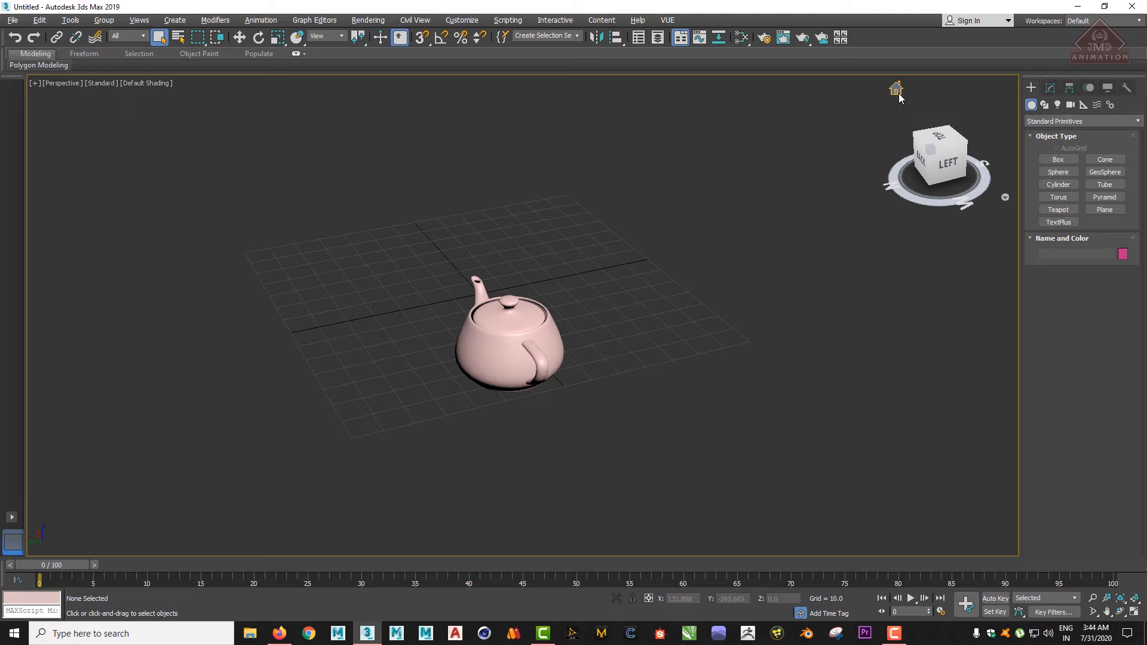
{"action": "left_click", "coordinate": [896, 90]}
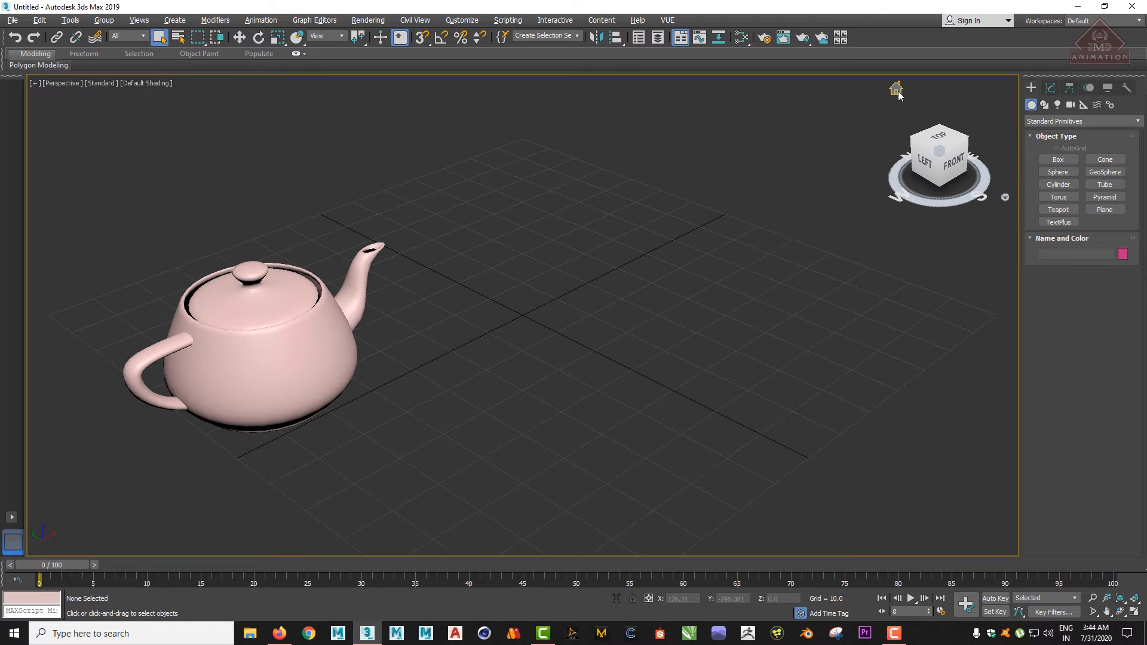
{"action": "scroll", "coordinate": [525, 291], "scroll_direction": "down", "scroll_amount": 5}
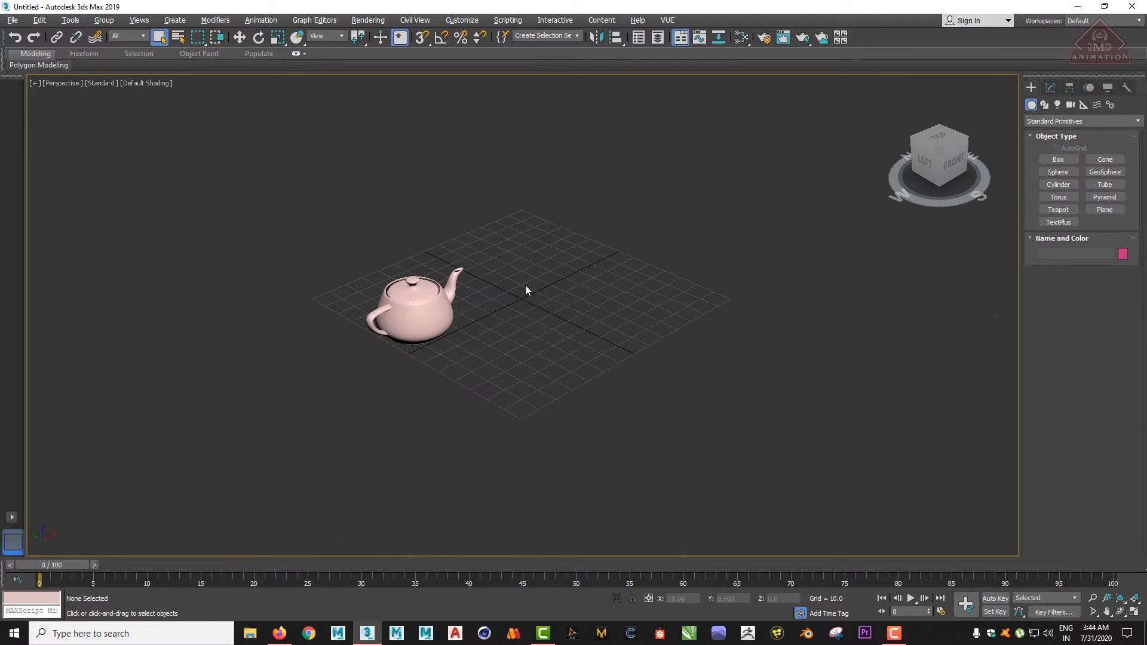
Show the teapot from the ViewCube's Front face, and return to the Home view with the whole grid in sight.
{"action": "left_click", "coordinate": [959, 161]}
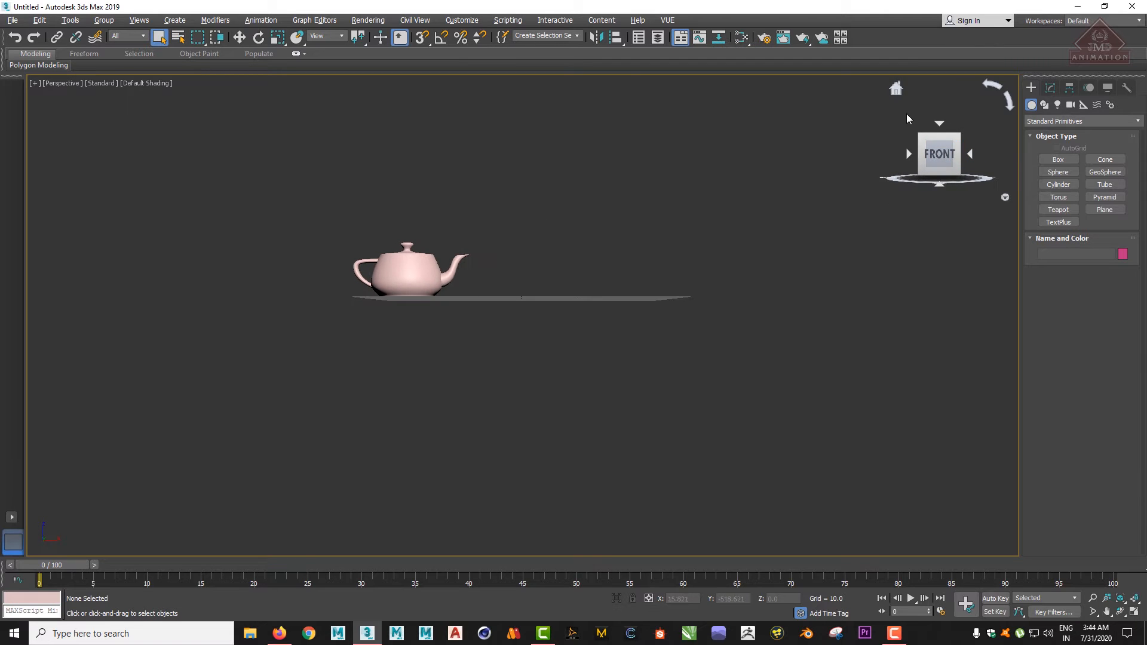
{"action": "left_click", "coordinate": [897, 89]}
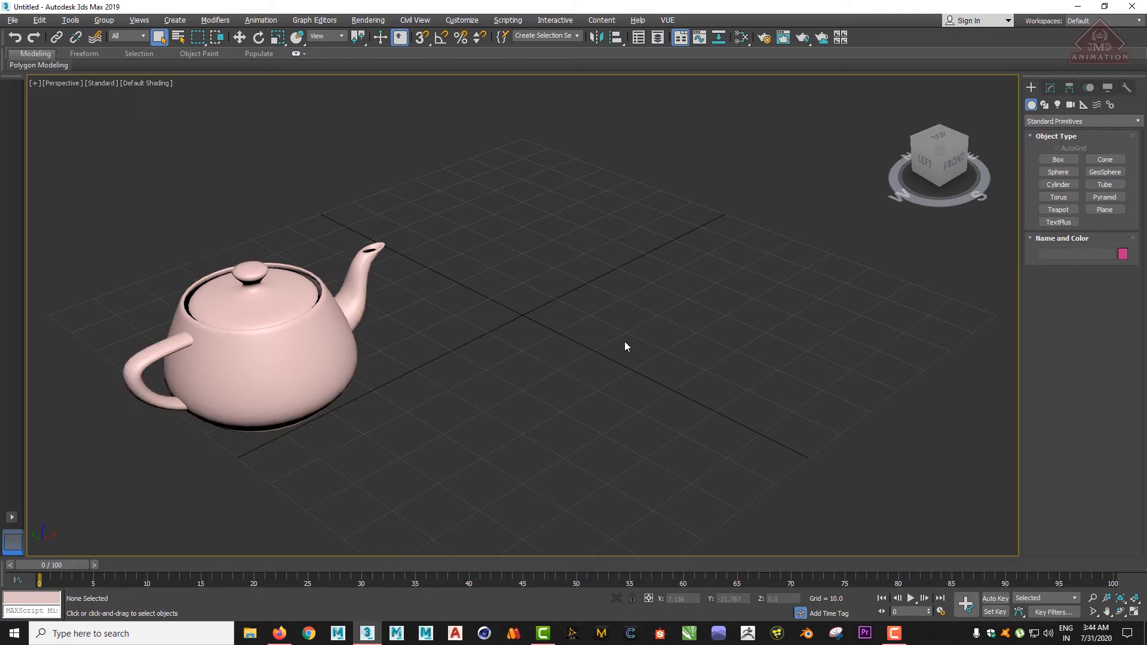
{"action": "scroll", "coordinate": [623, 341], "scroll_direction": "down", "scroll_amount": 6}
{"action": "scroll", "coordinate": [623, 341], "scroll_direction": "up", "scroll_amount": 4}
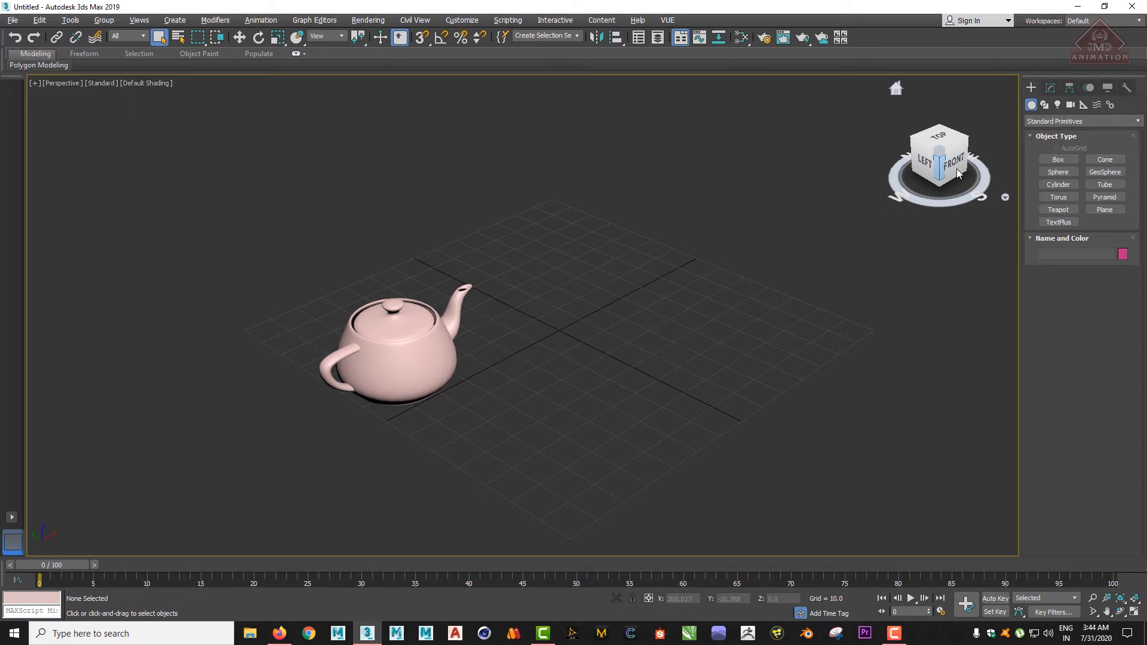
Open the ViewCube configuration and apply a ViewCube size of Small.
{"action": "right_click", "coordinate": [897, 94]}
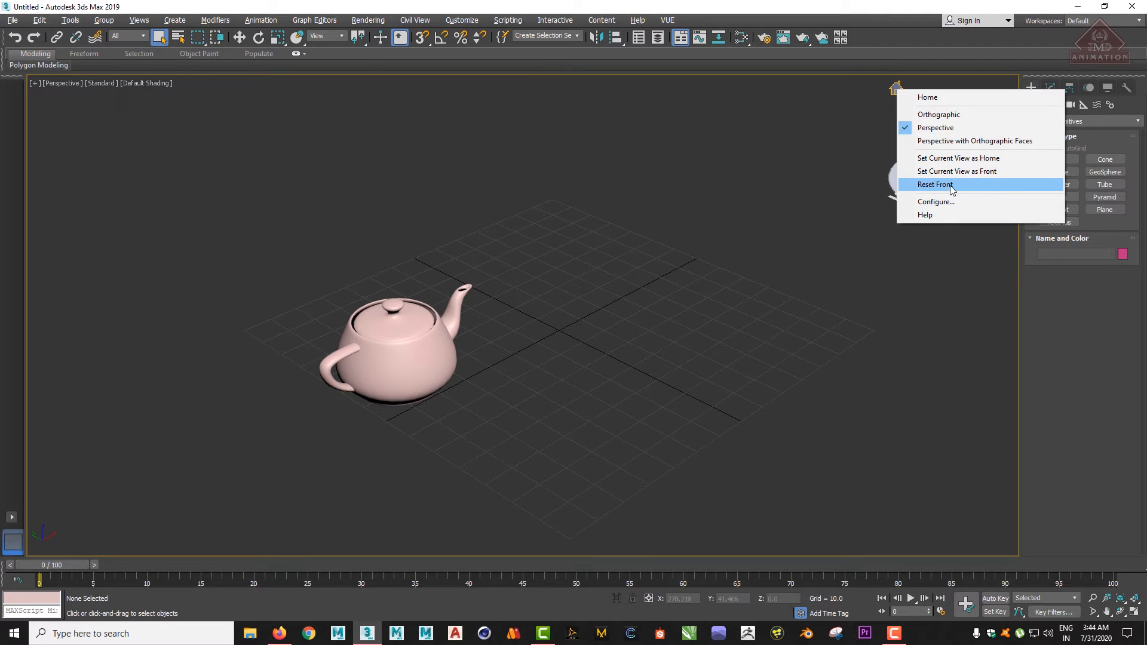
{"action": "left_click", "coordinate": [950, 204]}
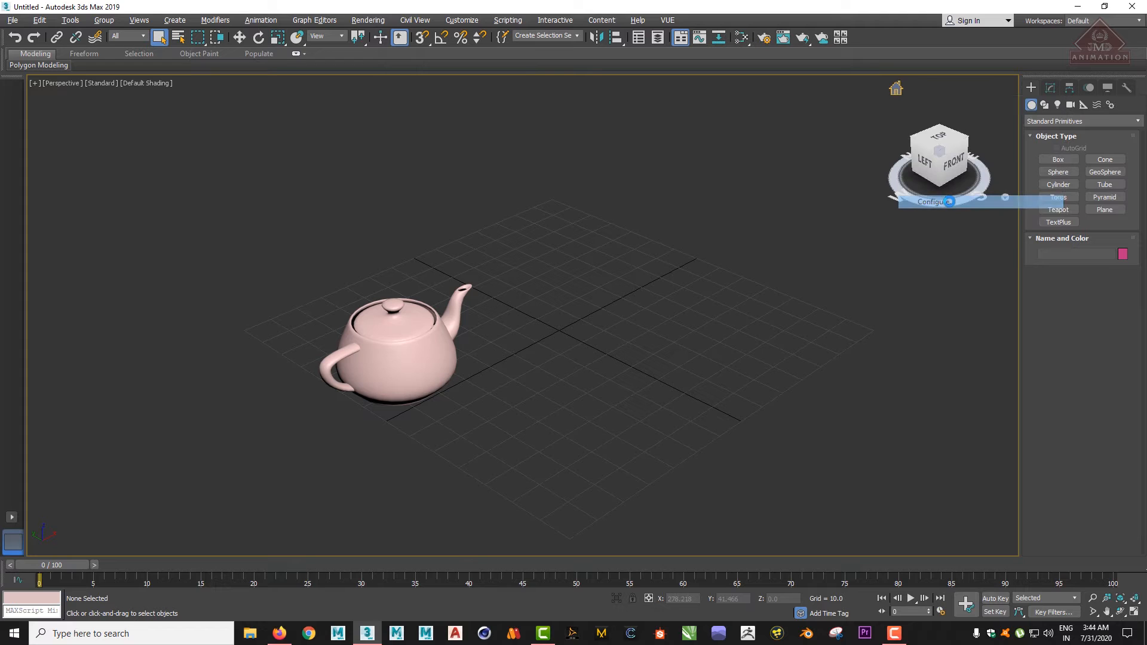
{"action": "left_click_drag", "start_coordinate": [583, 158], "coordinate": [681, 104]}
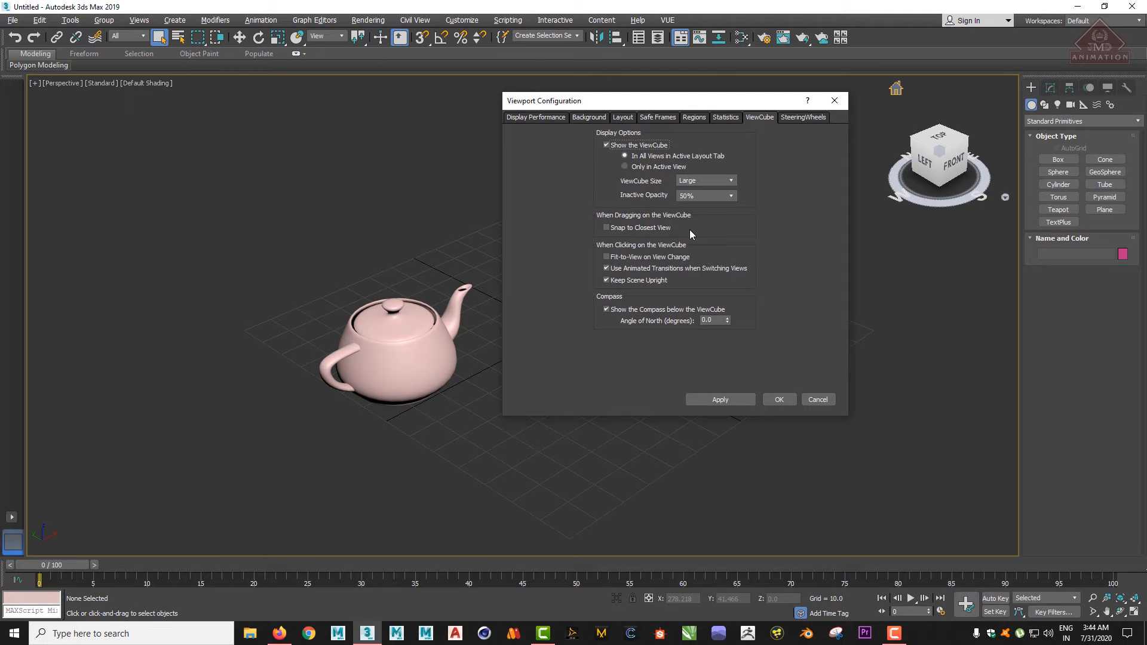
{"action": "left_click", "coordinate": [703, 180]}
{"action": "left_click", "coordinate": [699, 207]}
{"action": "left_click", "coordinate": [715, 401]}
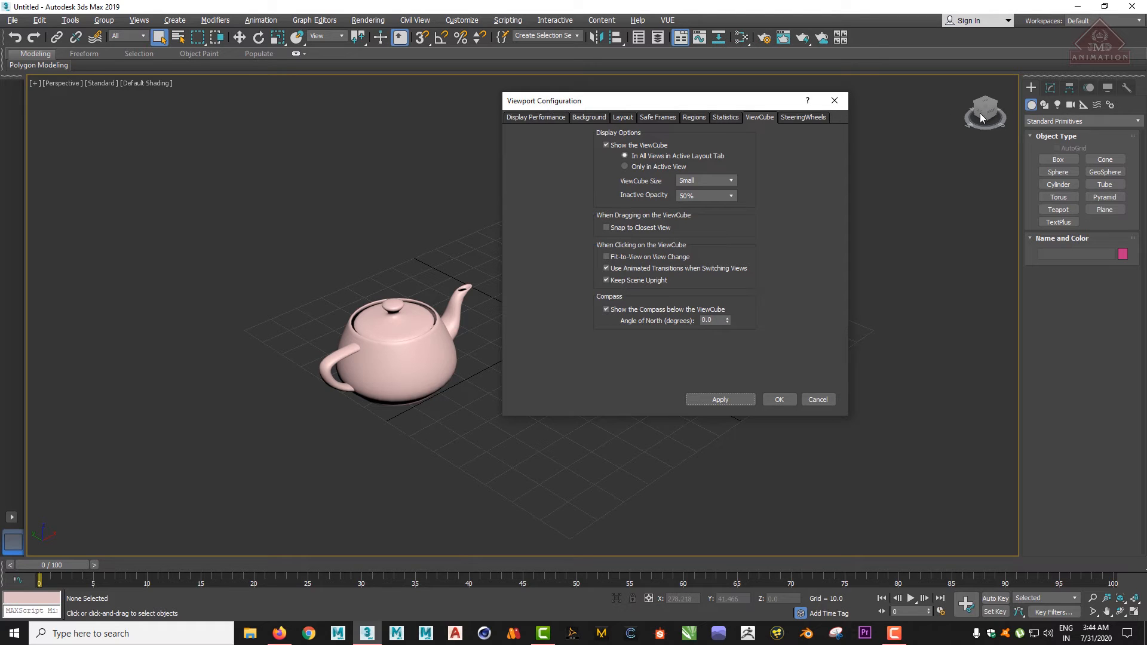
Set the ViewCube size to Normal and apply the change.
{"action": "left_click", "coordinate": [700, 180]}
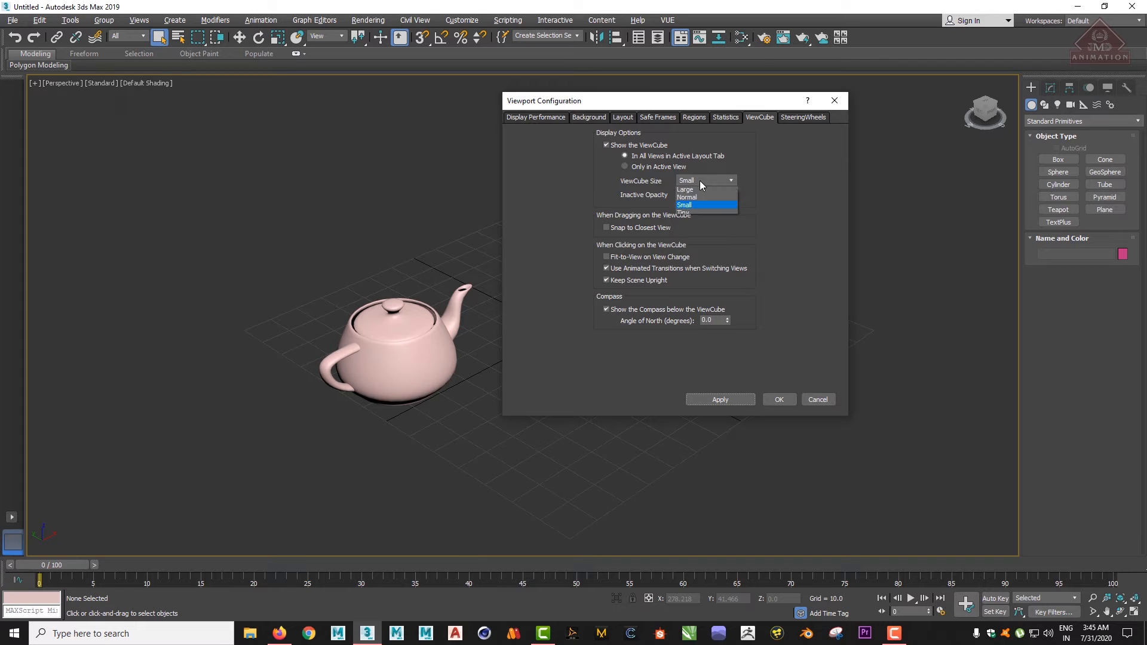
{"action": "left_click", "coordinate": [687, 199]}
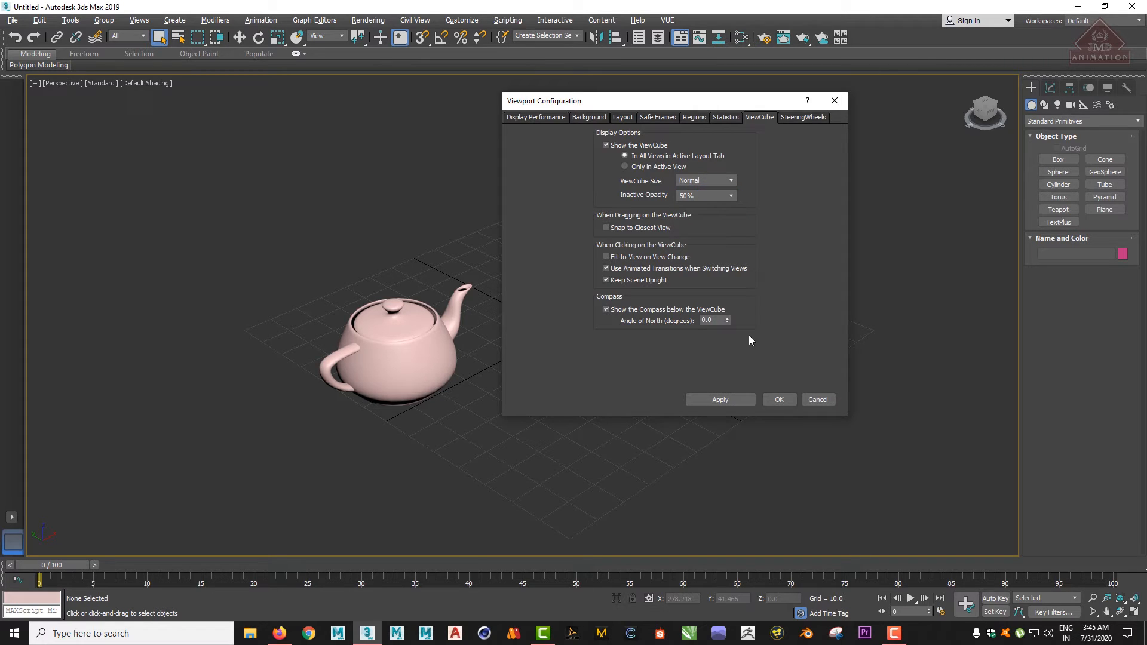
{"action": "left_click", "coordinate": [714, 402]}
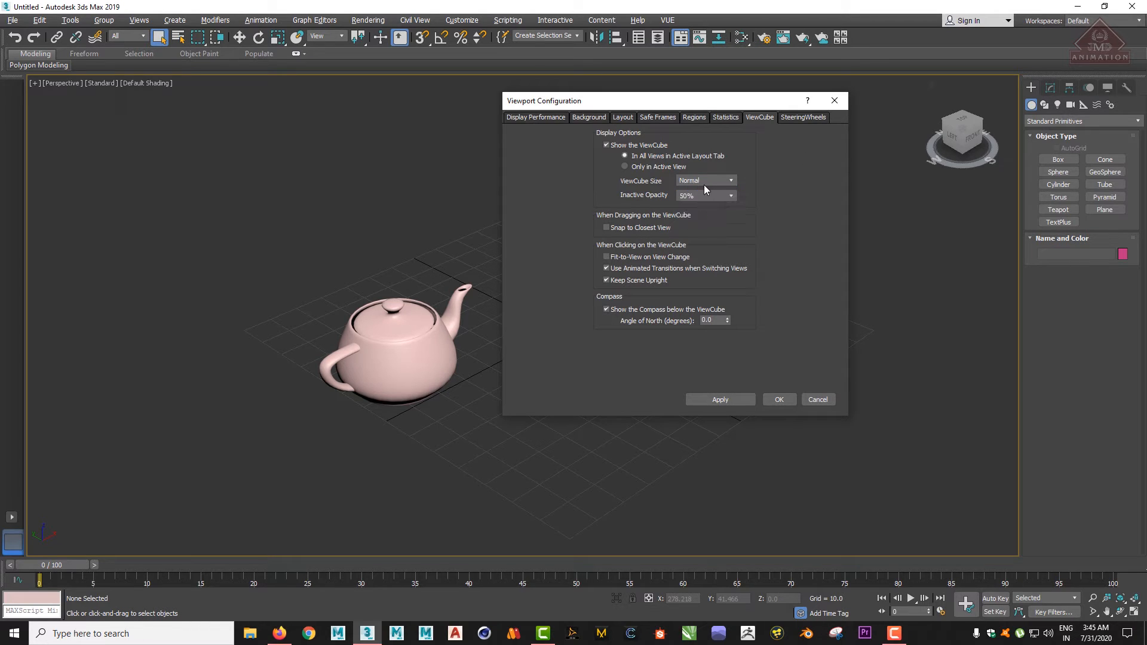
{"action": "left_click", "coordinate": [718, 399]}
Turn off the display of the ViewCube, apply the change and close the viewport configuration.
{"action": "left_click", "coordinate": [606, 146]}
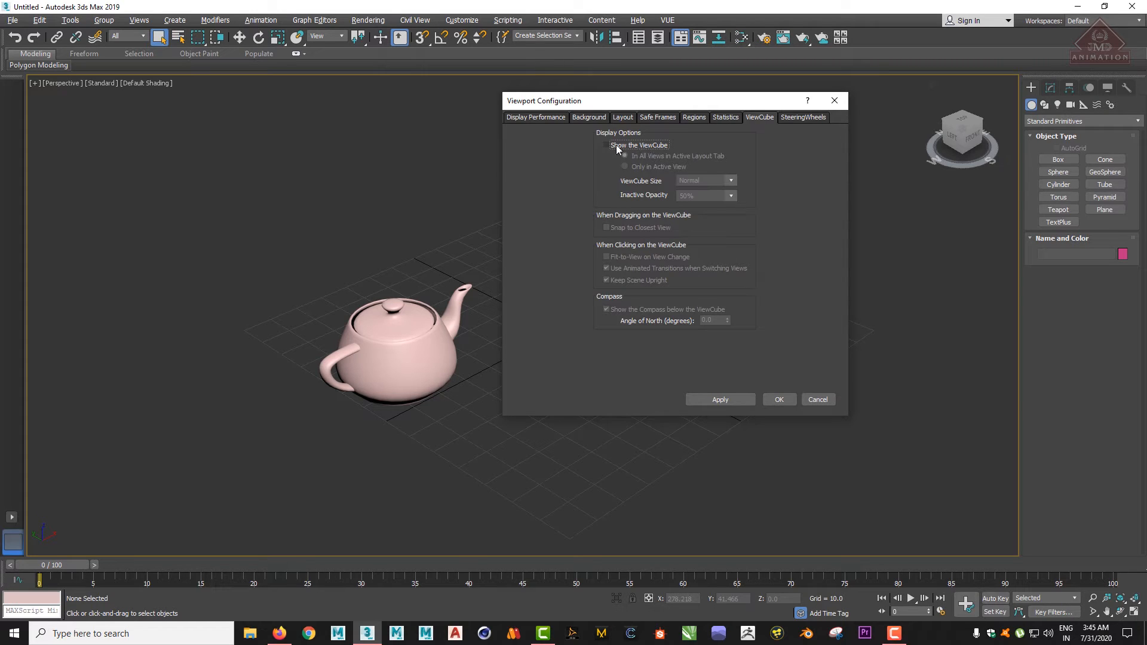
{"action": "left_click", "coordinate": [719, 402]}
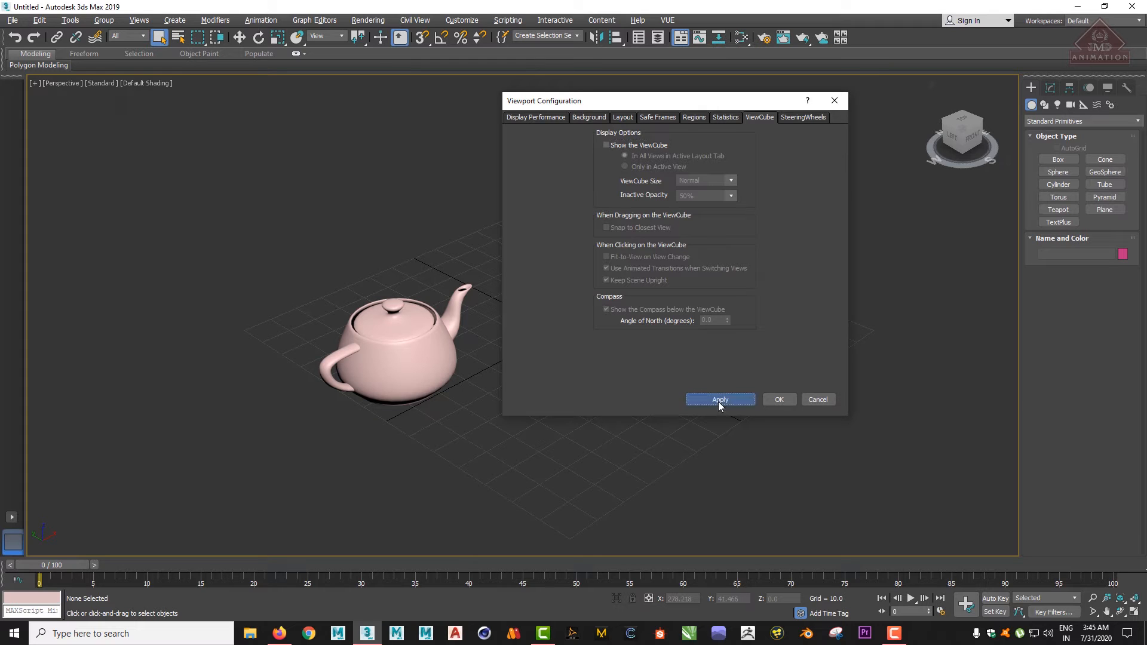
{"action": "left_click", "coordinate": [776, 399]}
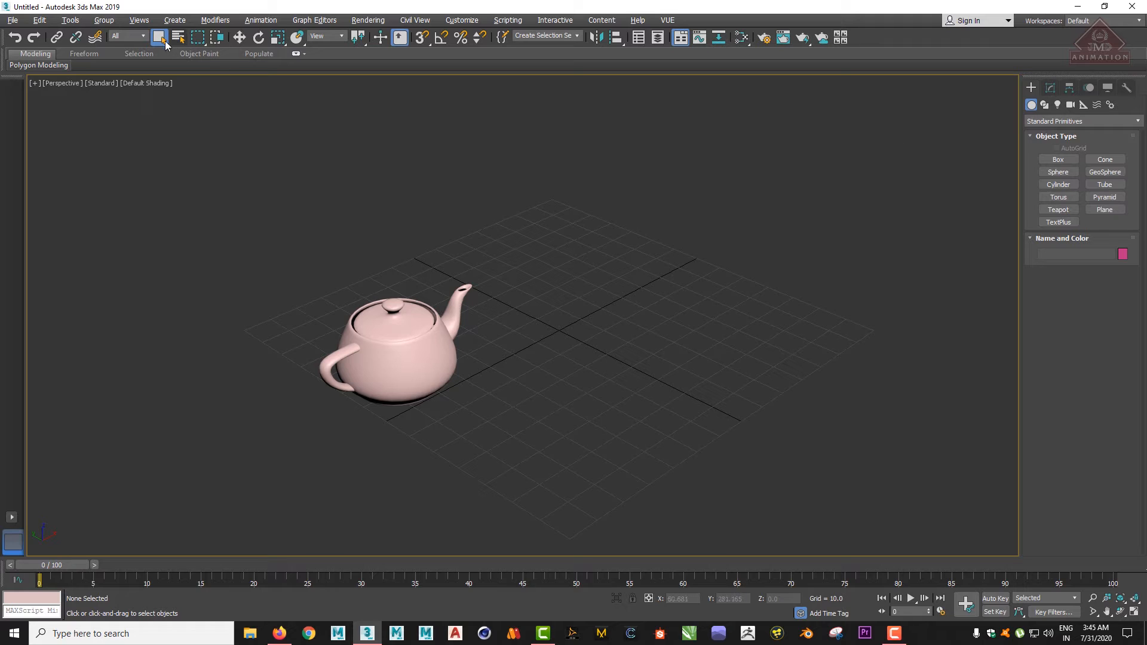
Turn the ViewCube display on again in the Perspective viewport.
{"action": "left_click", "coordinate": [189, 20]}
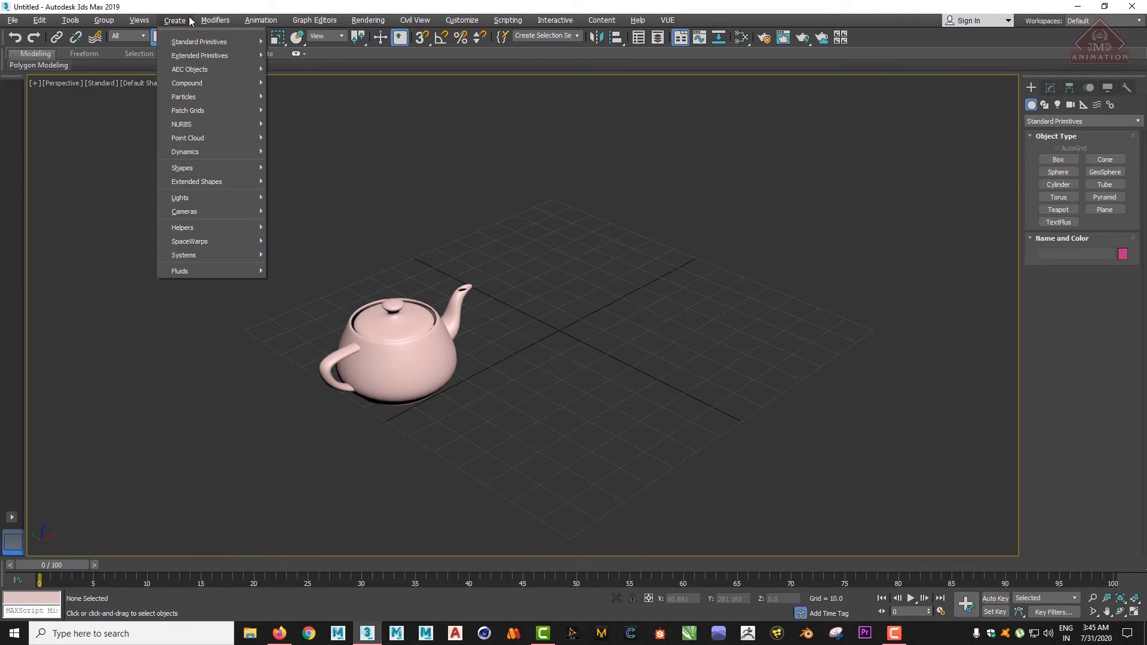
{"action": "mouse_move", "coordinate": [139, 22]}
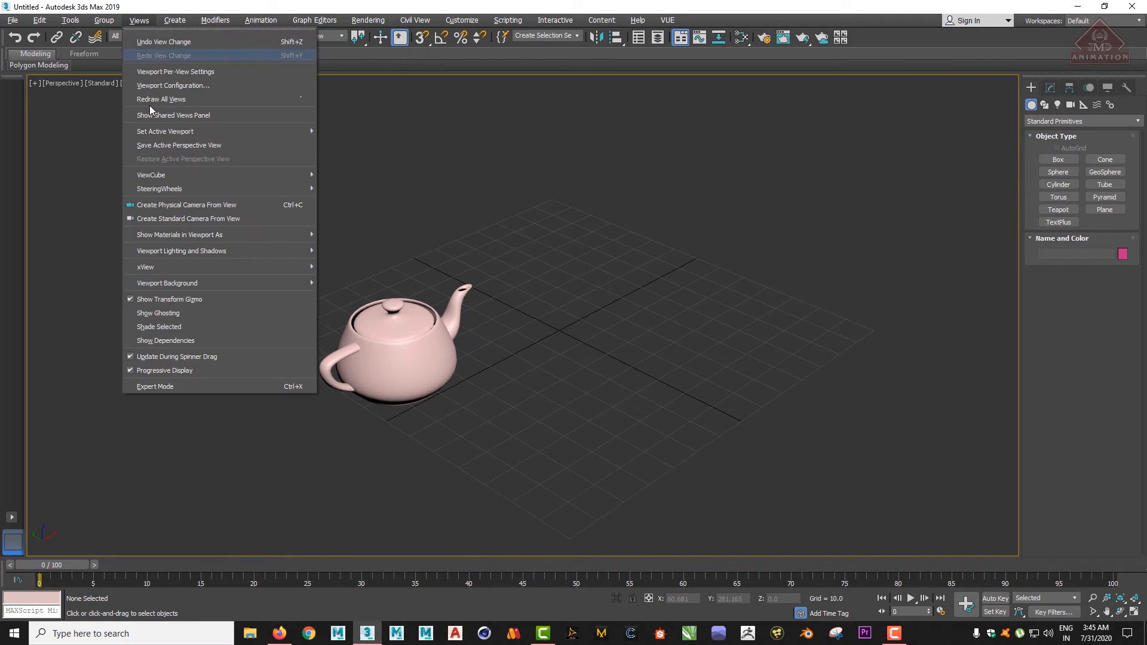
{"action": "mouse_move", "coordinate": [167, 177]}
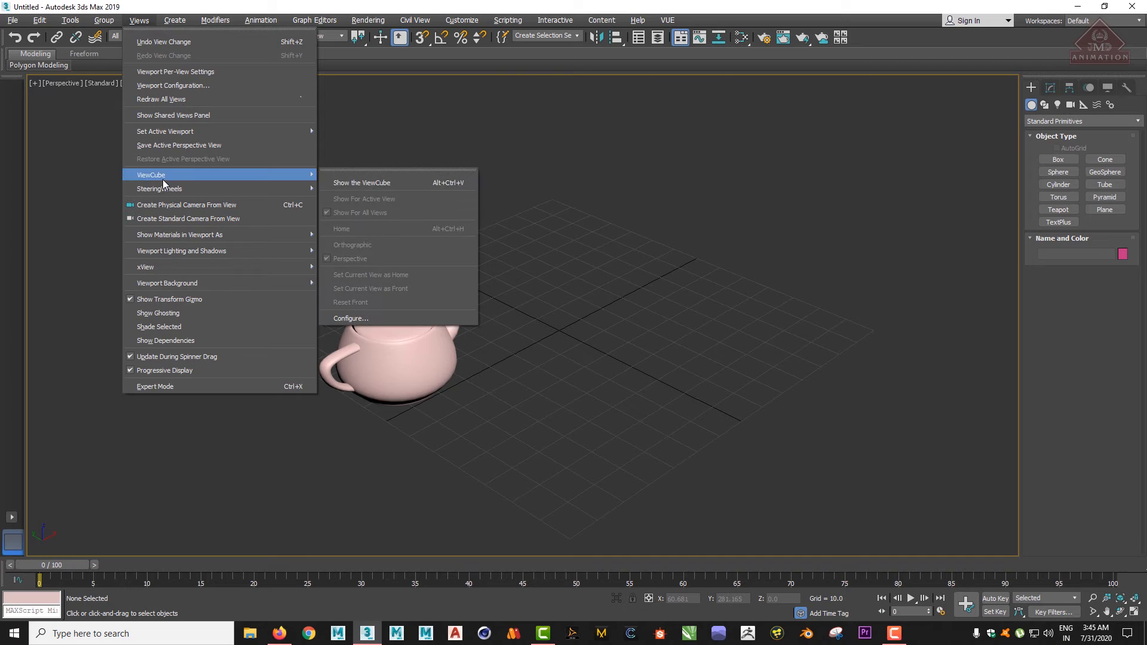
{"action": "left_click", "coordinate": [388, 185]}
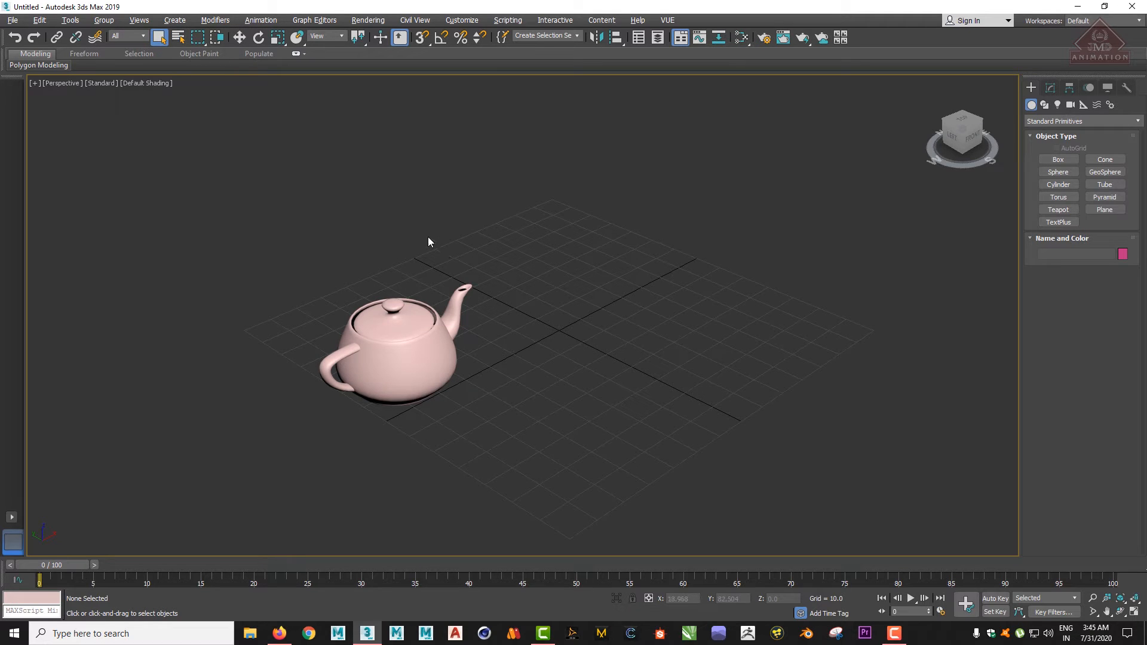
{"action": "middle_click_drag", "start_coordinate": [432, 337], "coordinate": [434, 339]}
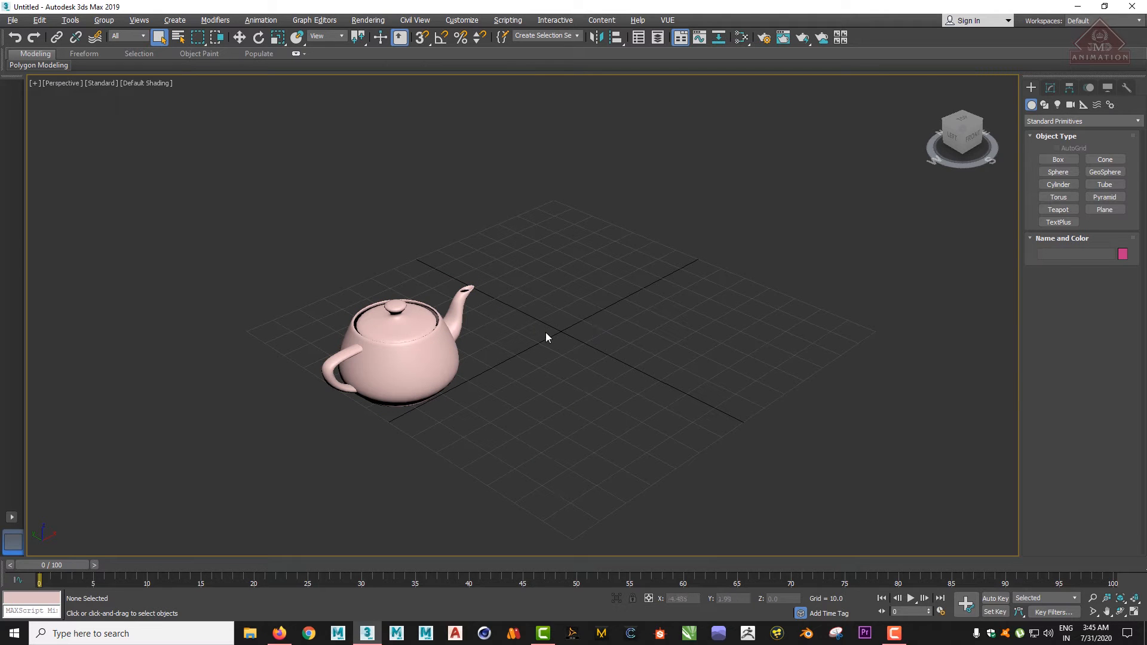
Examine the ViewCube display options in the viewport configuration and close it without changing any setting.
{"action": "right_click", "coordinate": [930, 81]}
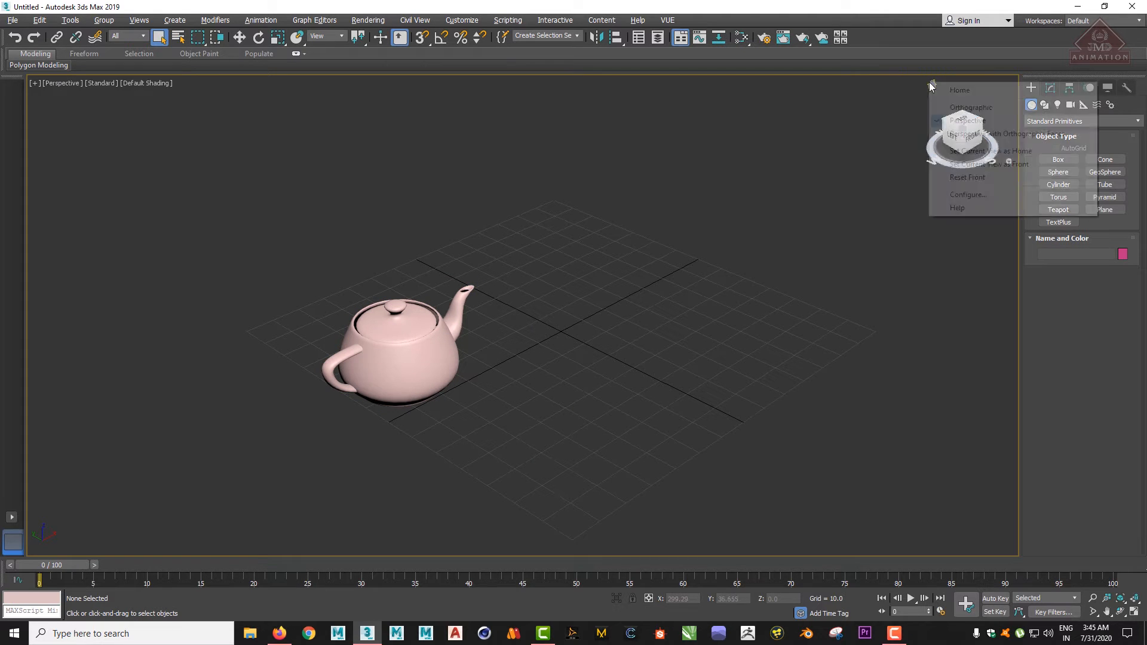
{"action": "left_click", "coordinate": [997, 193]}
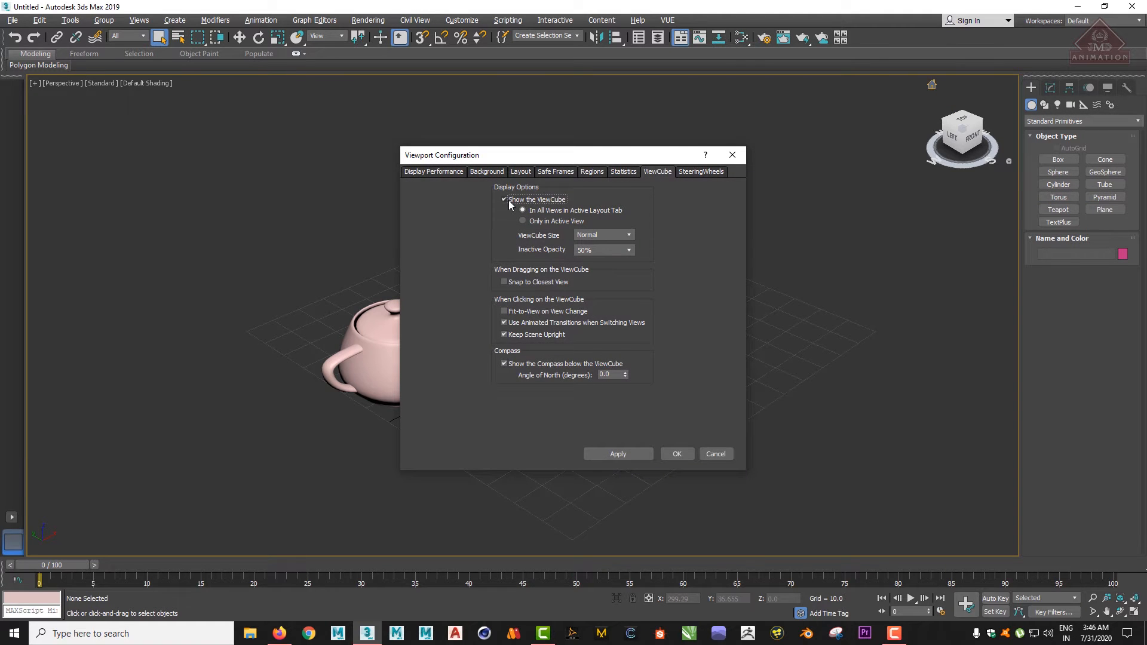
{"action": "left_click", "coordinate": [676, 454]}
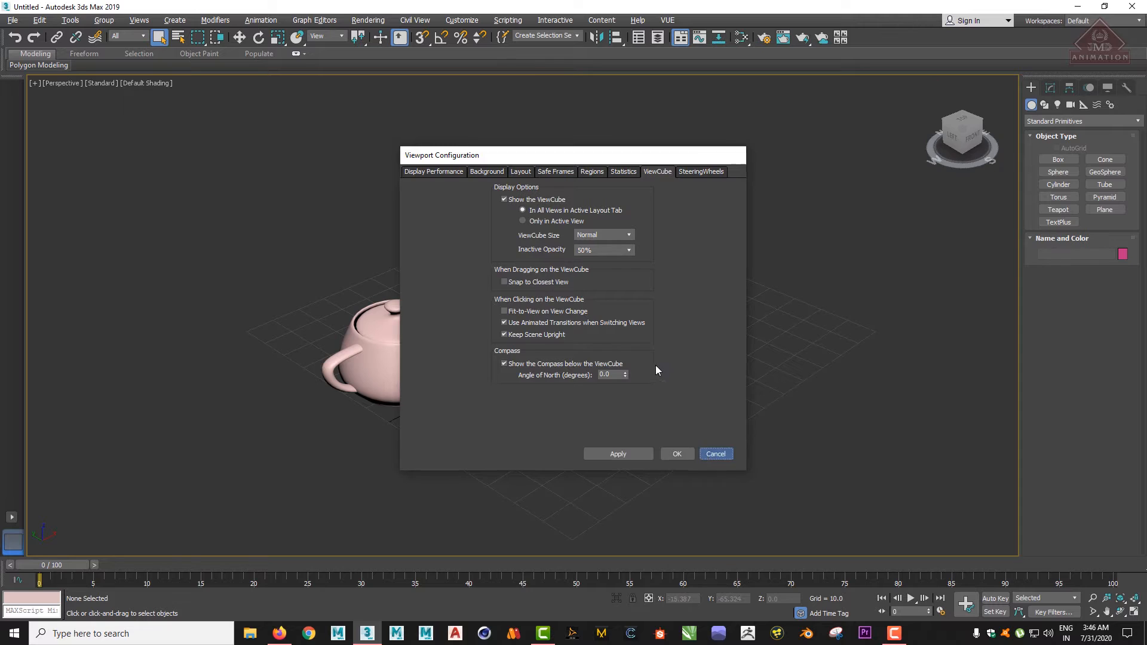
{"action": "left_click", "coordinate": [141, 23]}
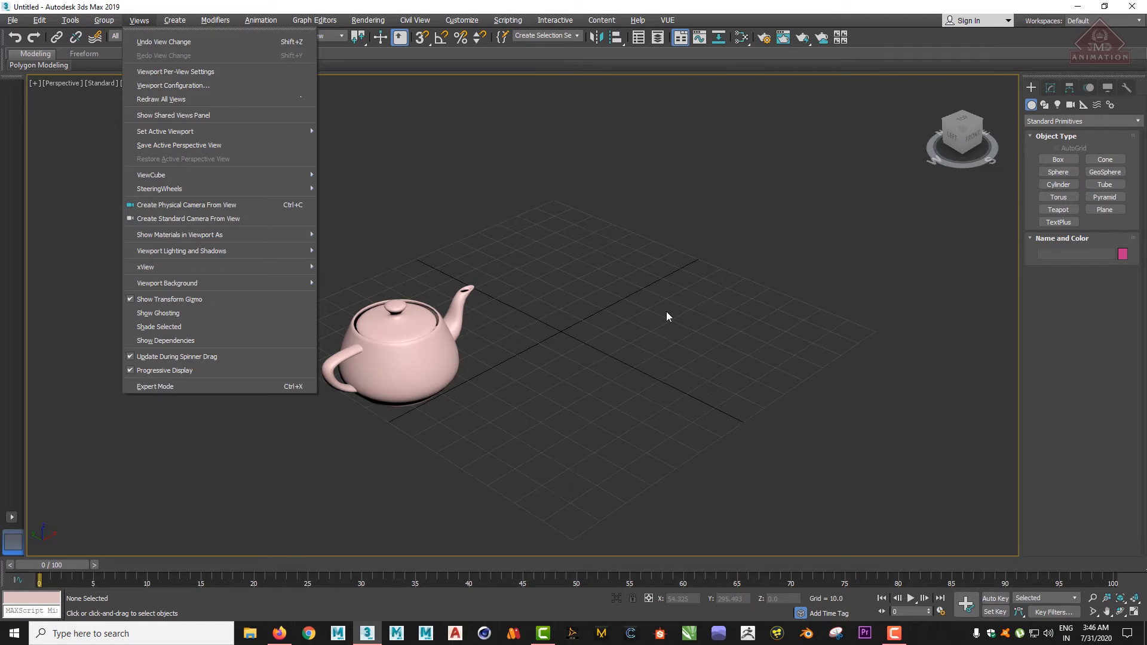
{"action": "left_click", "coordinate": [619, 348]}
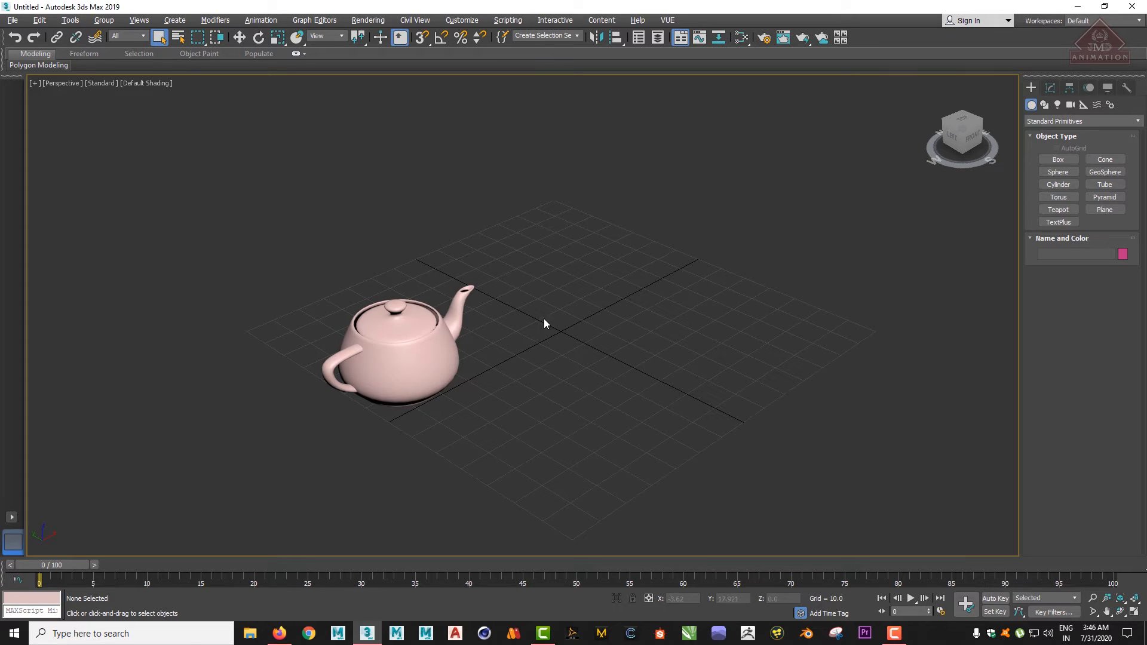
Show the four-viewport layout, look through the view choices of the Bottom viewport, and maximize the Perspective viewport again.
{"action": "left_click", "coordinate": [1137, 613]}
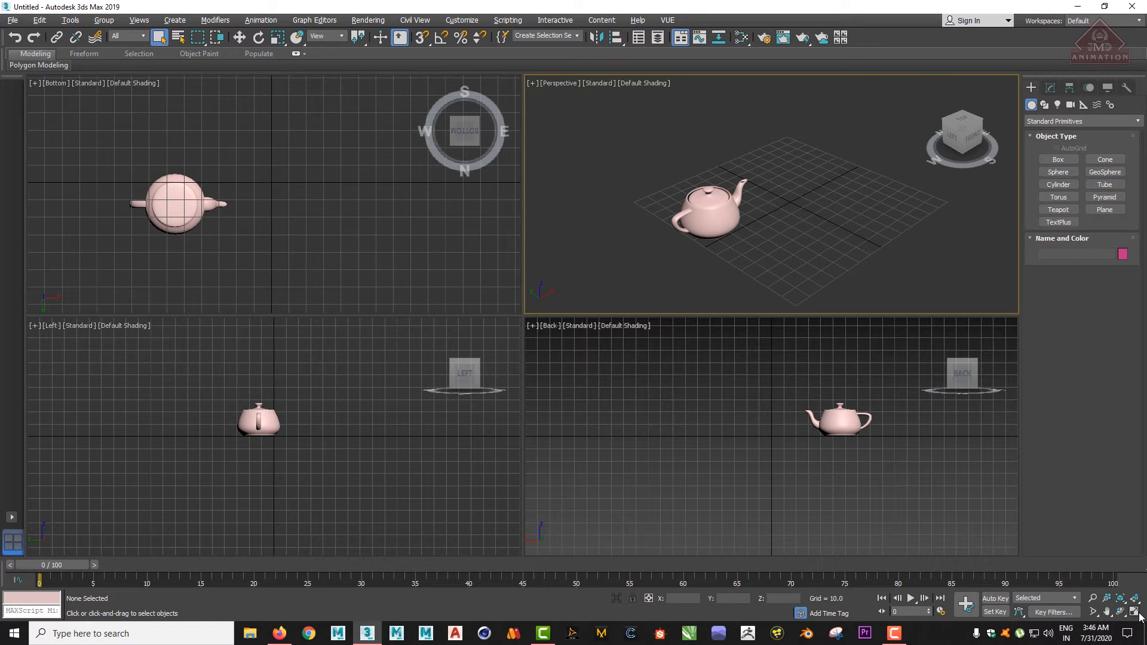
{"action": "left_click", "coordinate": [50, 84]}
{"action": "left_click", "coordinate": [52, 83]}
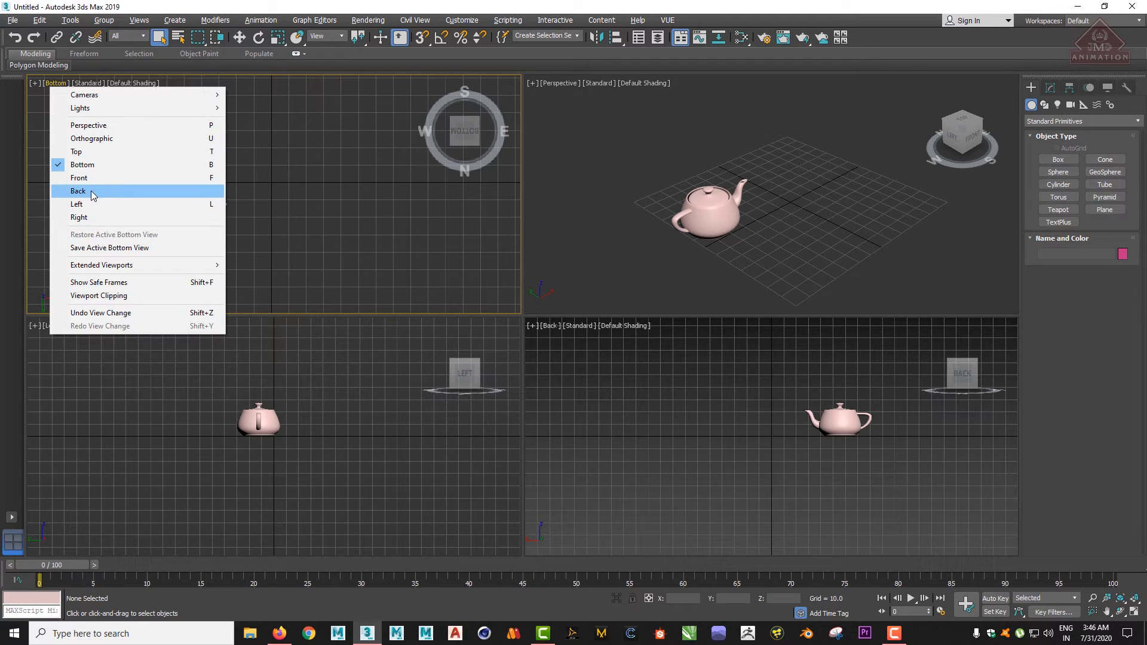
{"action": "left_click", "coordinate": [661, 488]}
{"action": "left_click", "coordinate": [815, 268]}
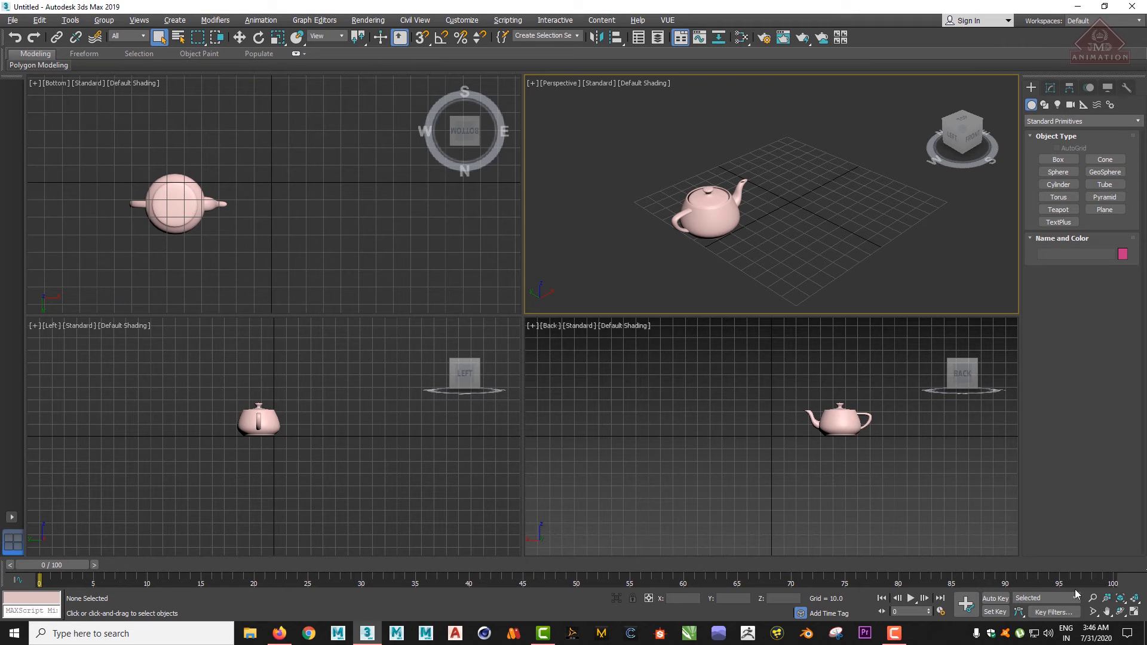
{"action": "left_click", "coordinate": [1134, 611]}
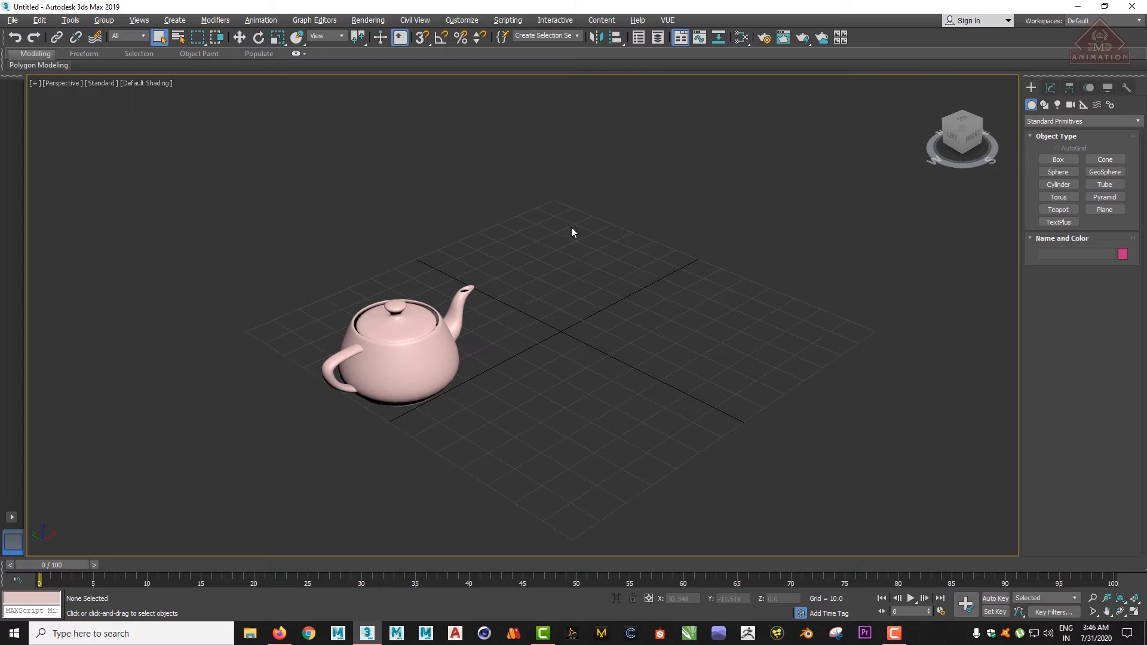
Switch to the Design Standard workspace, and undock and close its Scene Explorer.
{"action": "left_click", "coordinate": [1097, 21]}
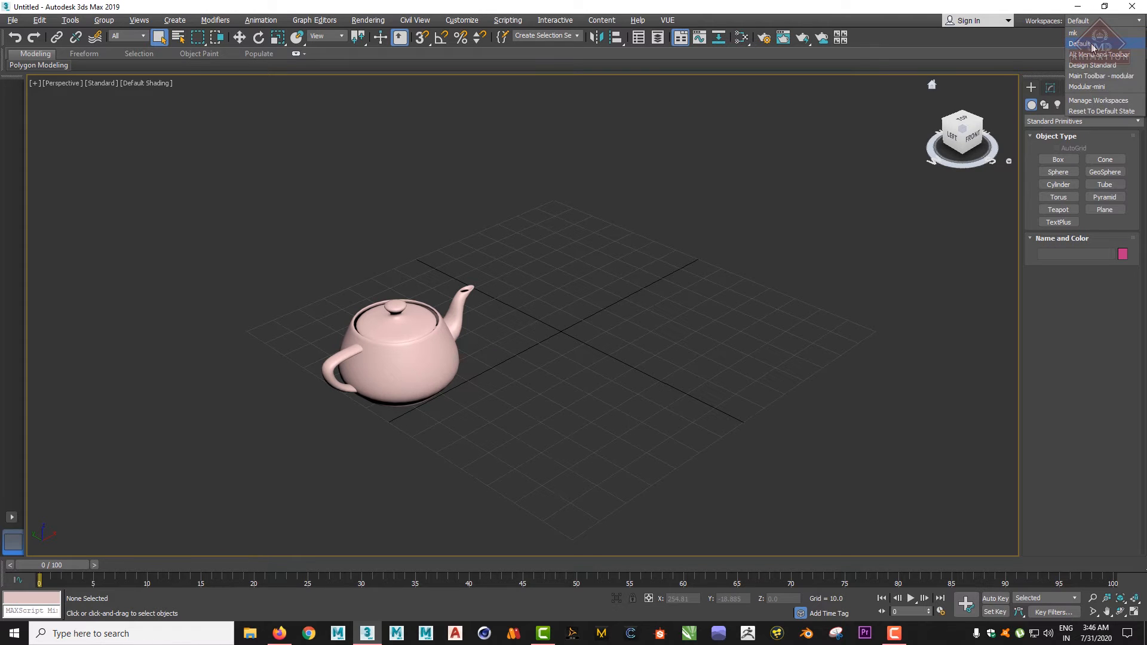
{"action": "left_click", "coordinate": [1093, 44]}
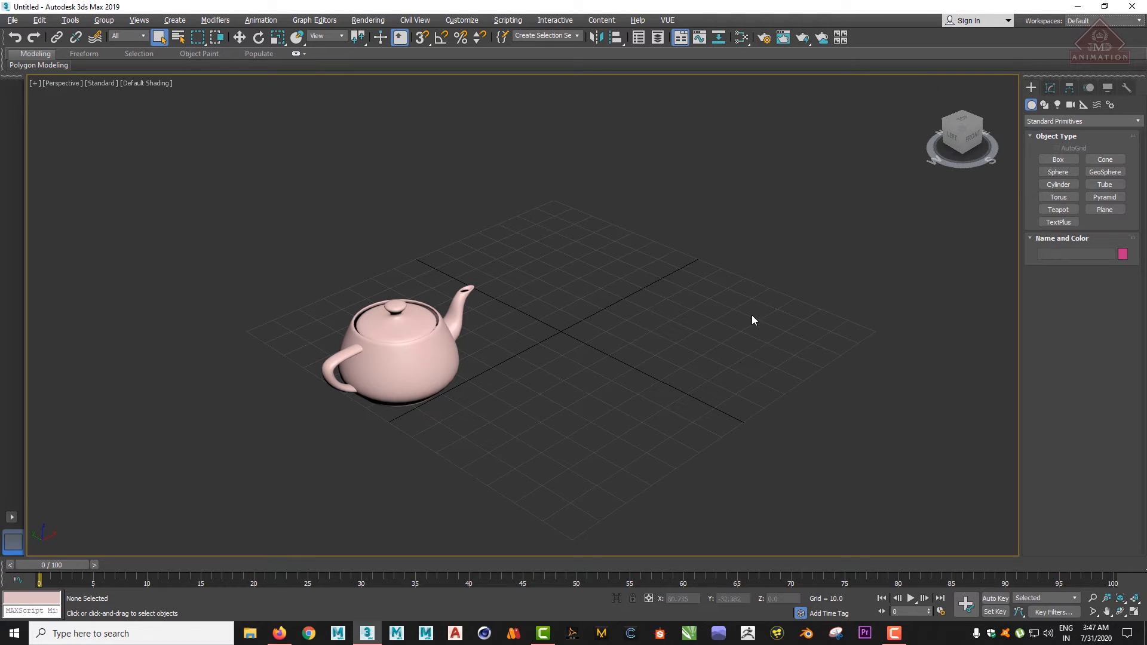
{"action": "left_click", "coordinate": [1091, 21]}
{"action": "left_click", "coordinate": [1099, 65]}
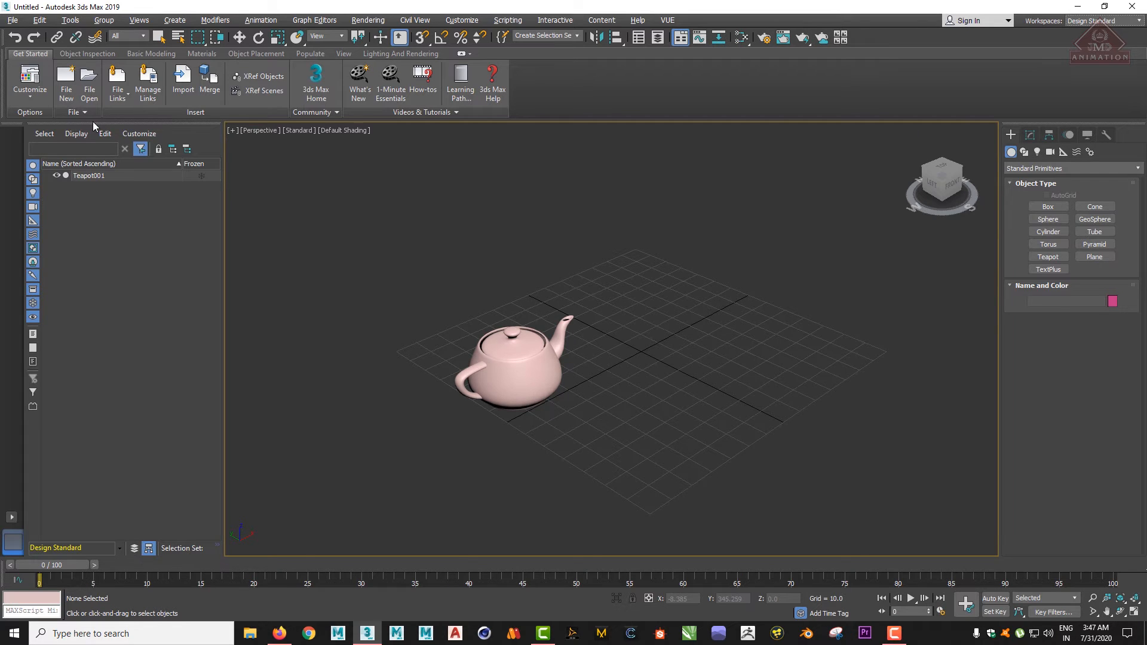
{"action": "left_click_drag", "start_coordinate": [94, 124], "coordinate": [309, 164]}
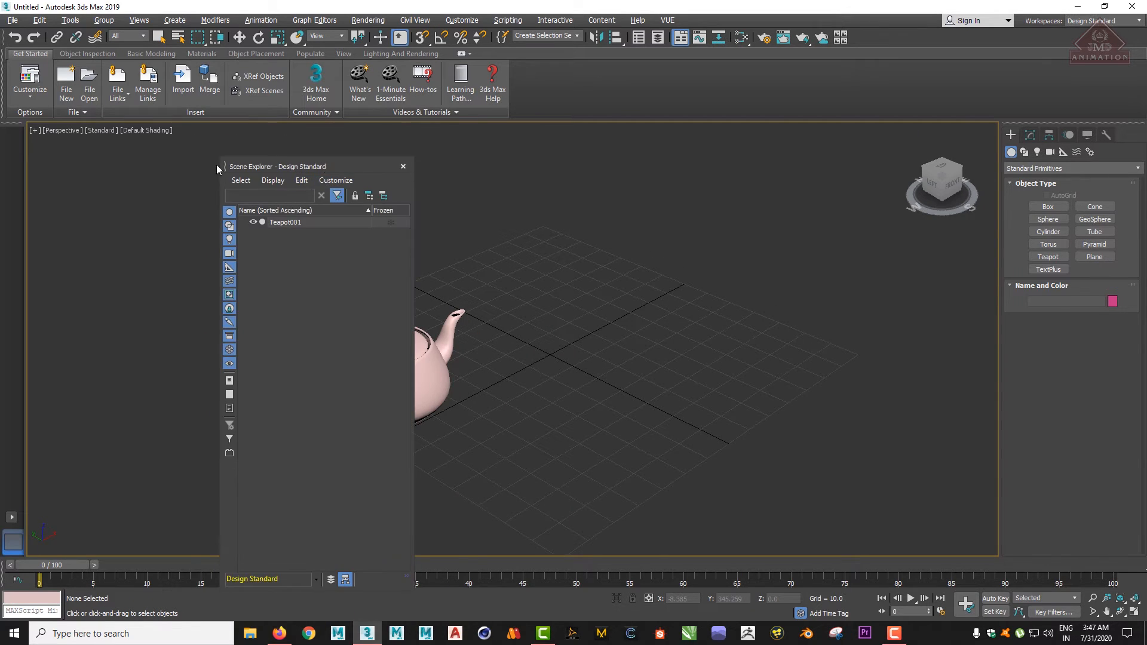
{"action": "left_click", "coordinate": [402, 168]}
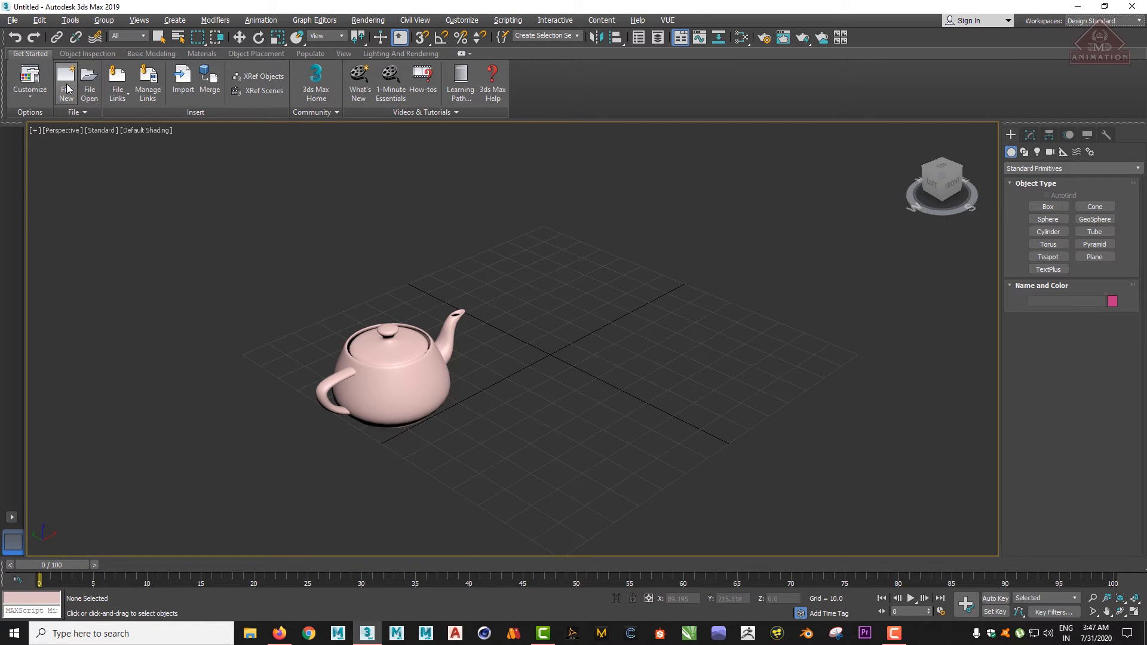
Restore the Default workspace.
{"action": "left_click", "coordinate": [1113, 22]}
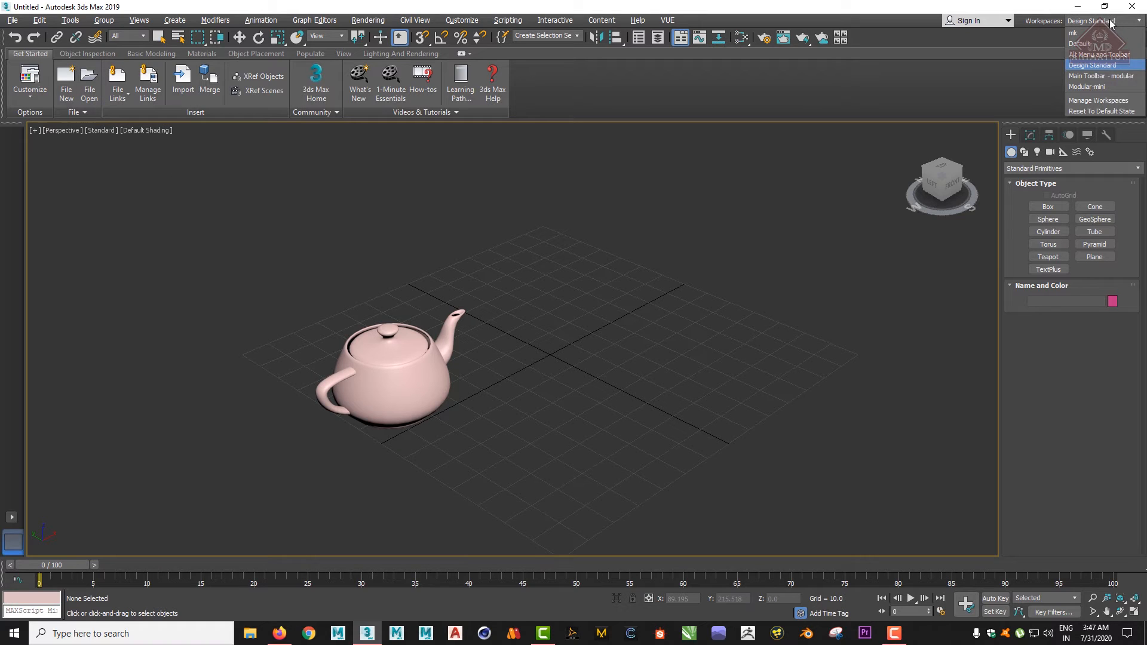
{"action": "left_click", "coordinate": [1092, 44]}
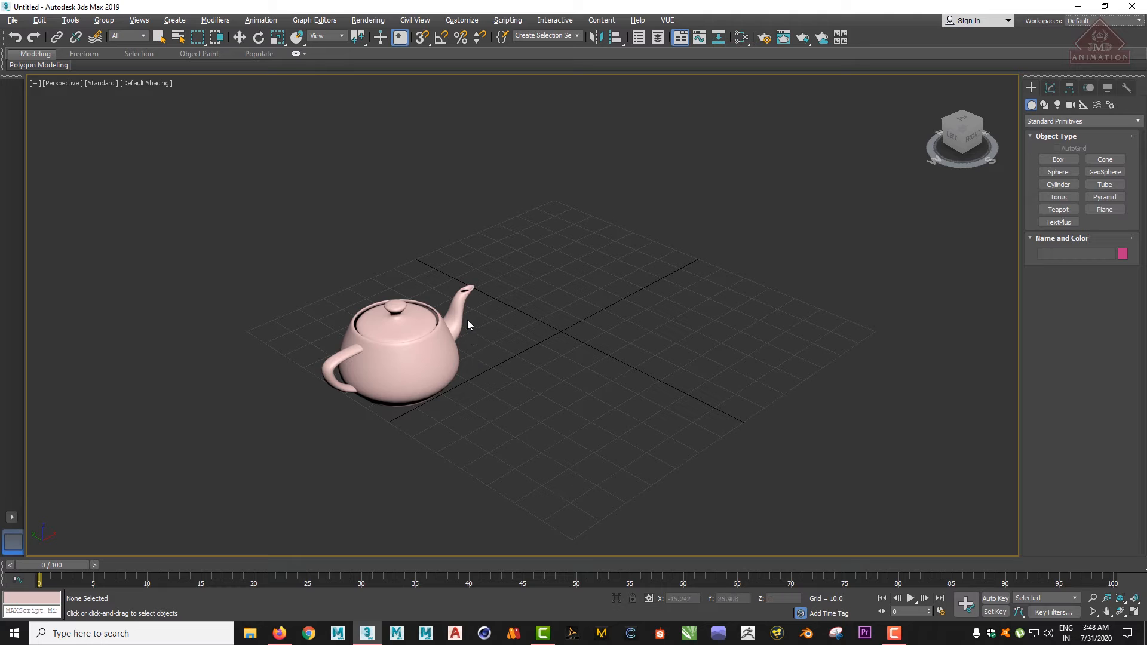
{"action": "left_click", "coordinate": [1103, 22]}
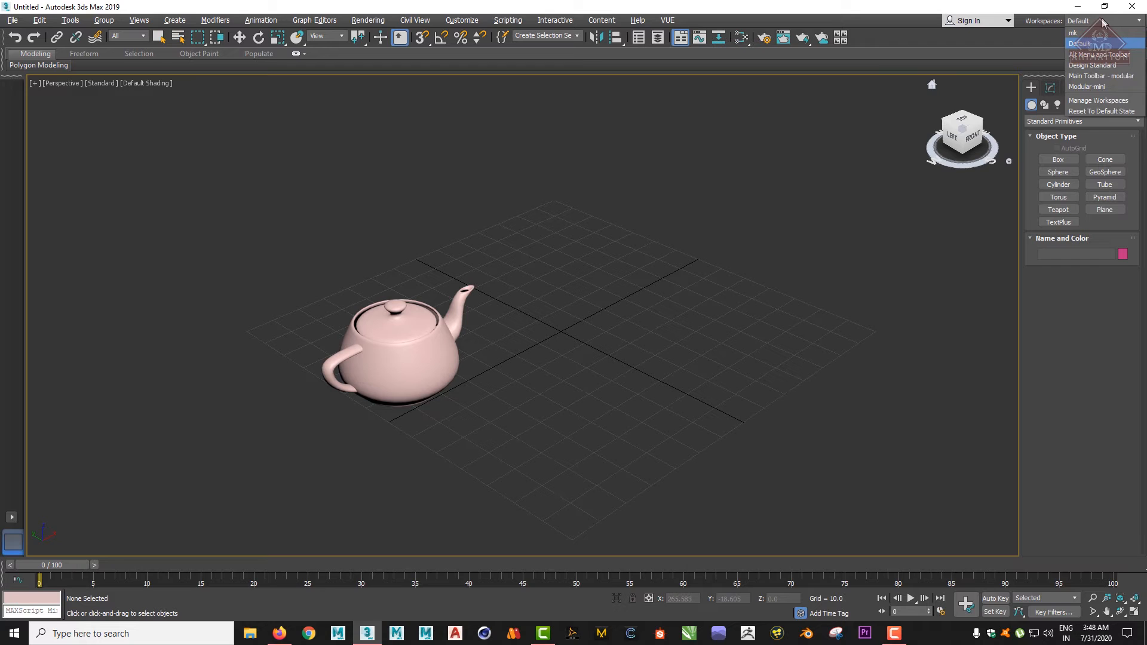
{"action": "left_click", "coordinate": [1103, 22]}
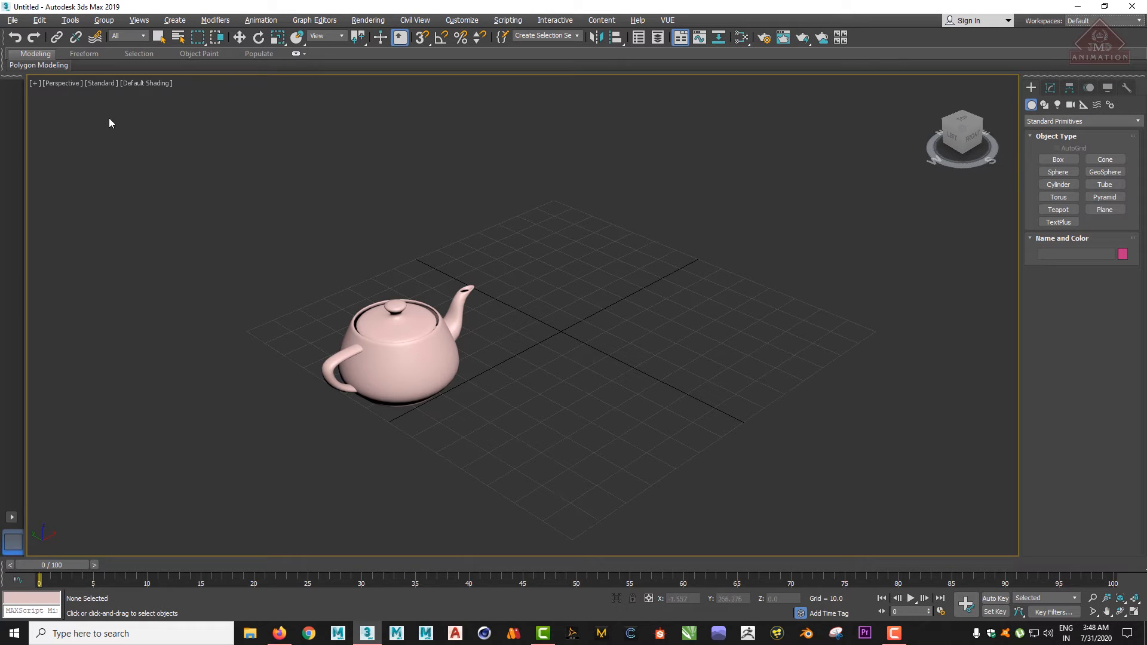
{"action": "left_click", "coordinate": [13, 21]}
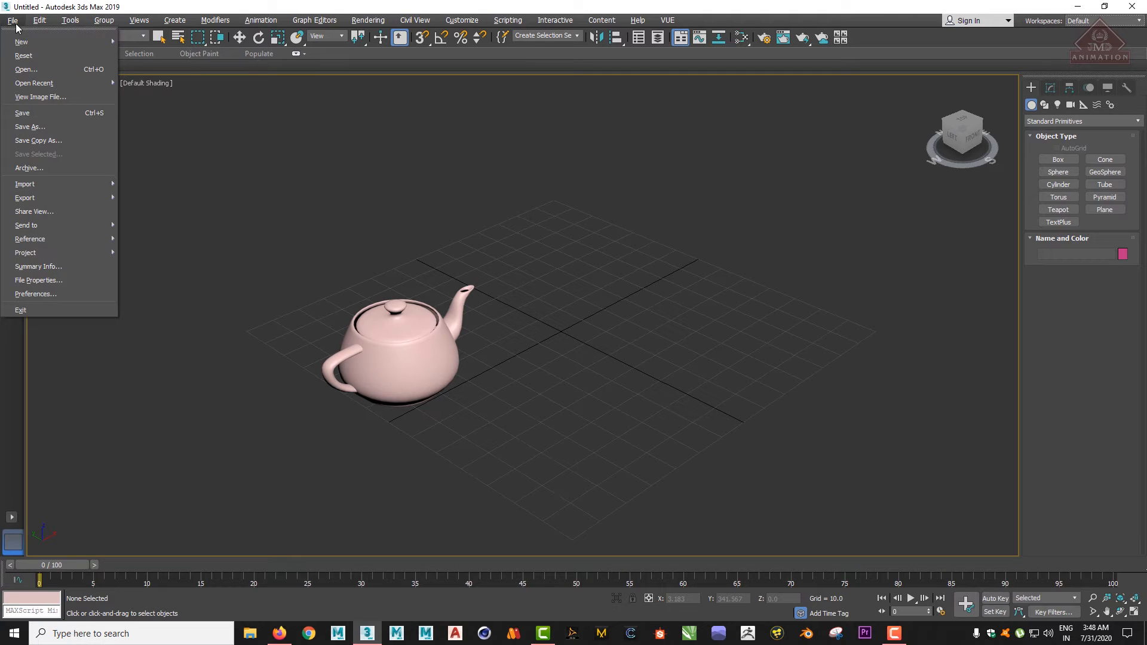
Switch to Firefox, search Google for "max model free download" and open the Free3D page of free 3ds Max models.
{"action": "mouse_move", "coordinate": [19, 43]}
{"action": "left_click", "coordinate": [280, 634]}
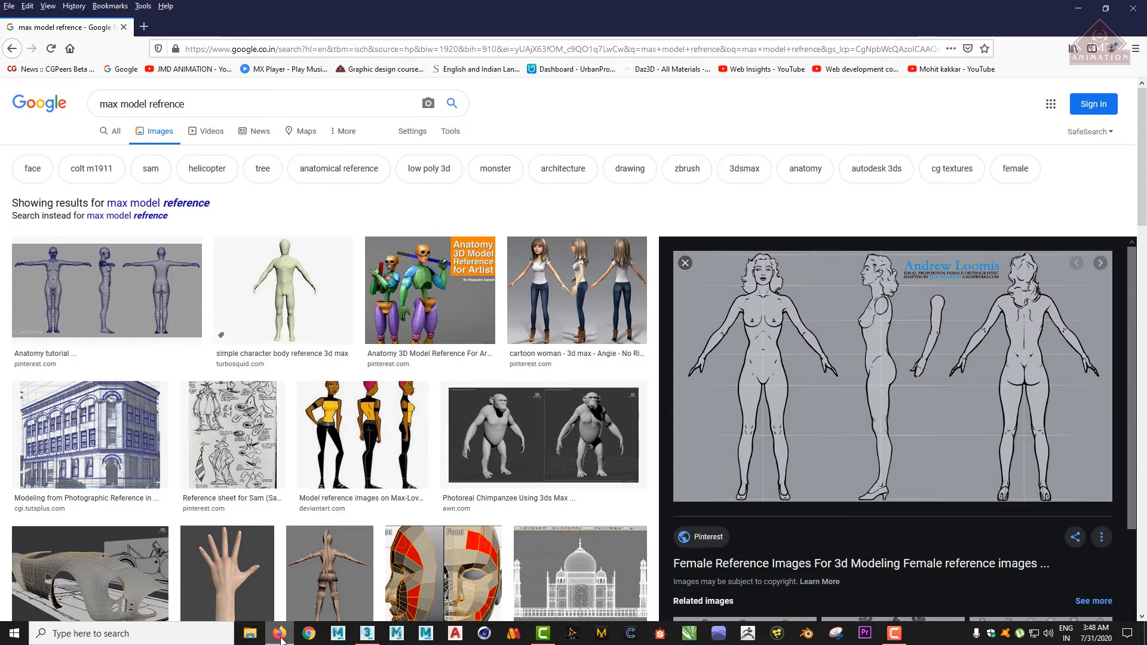
{"action": "left_click", "coordinate": [112, 135]}
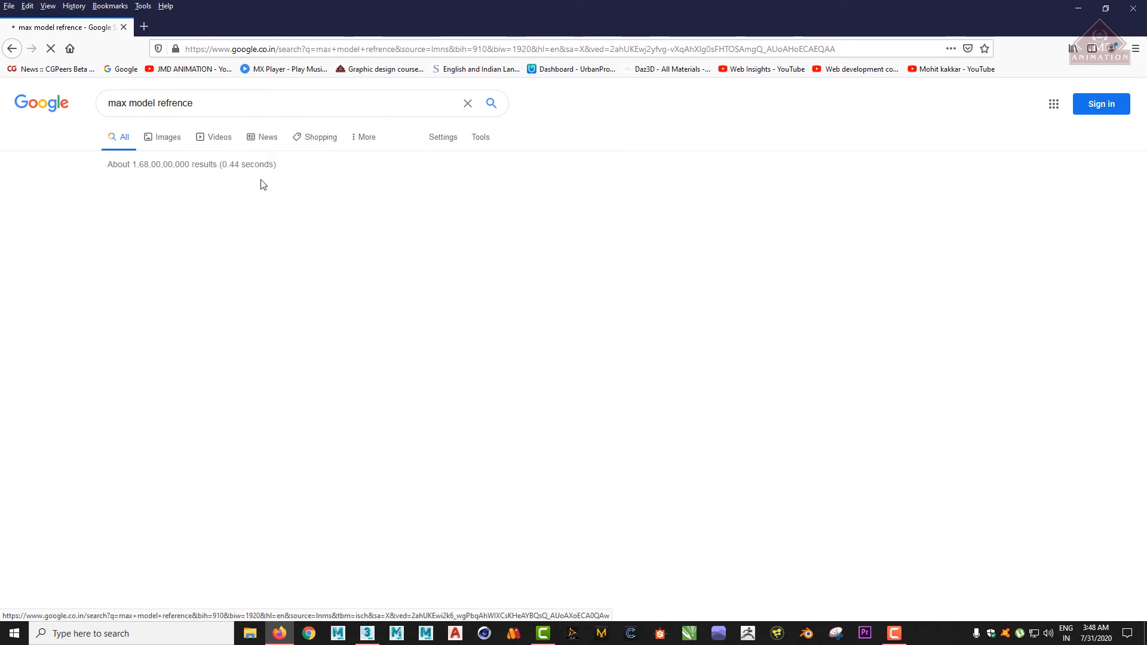
{"action": "double_click", "coordinate": [158, 101]}
{"action": "type", "text": "free"}
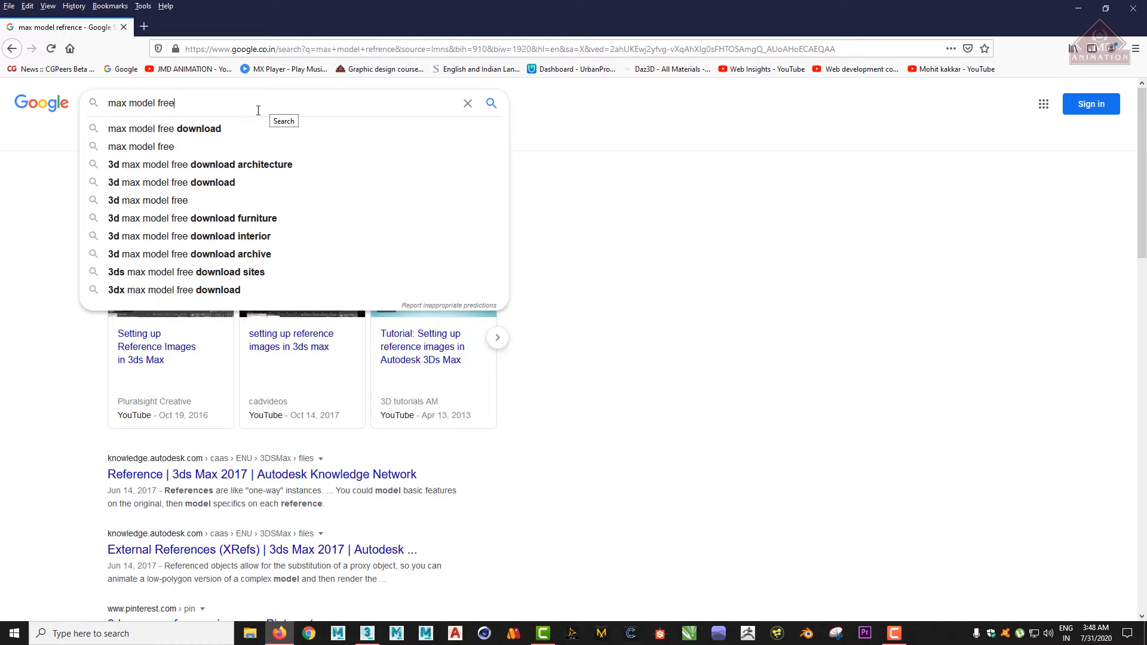
{"action": "left_click", "coordinate": [229, 130]}
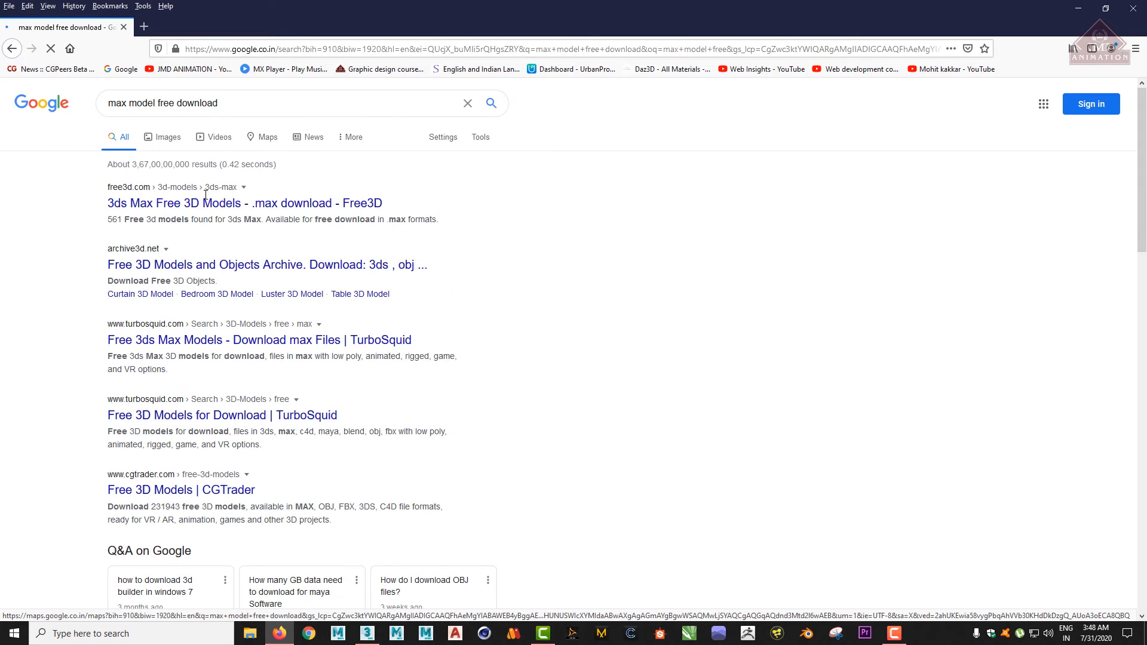
{"action": "left_click", "coordinate": [146, 199]}
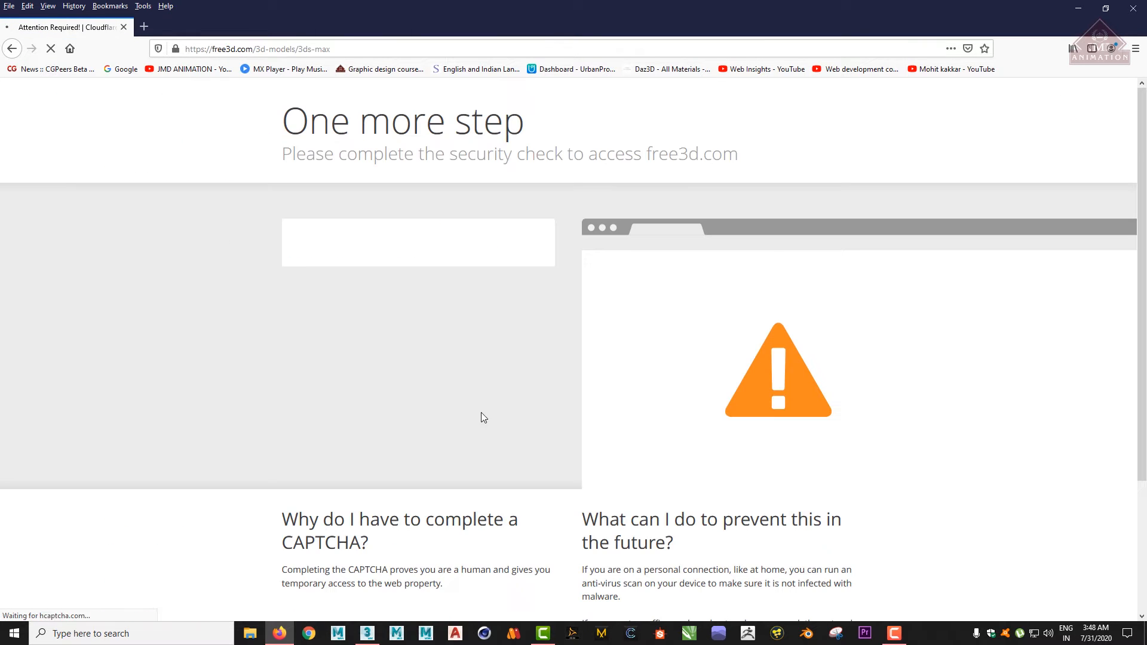
{"action": "scroll", "coordinate": [553, 438], "scroll_direction": "down", "scroll_amount": 3}
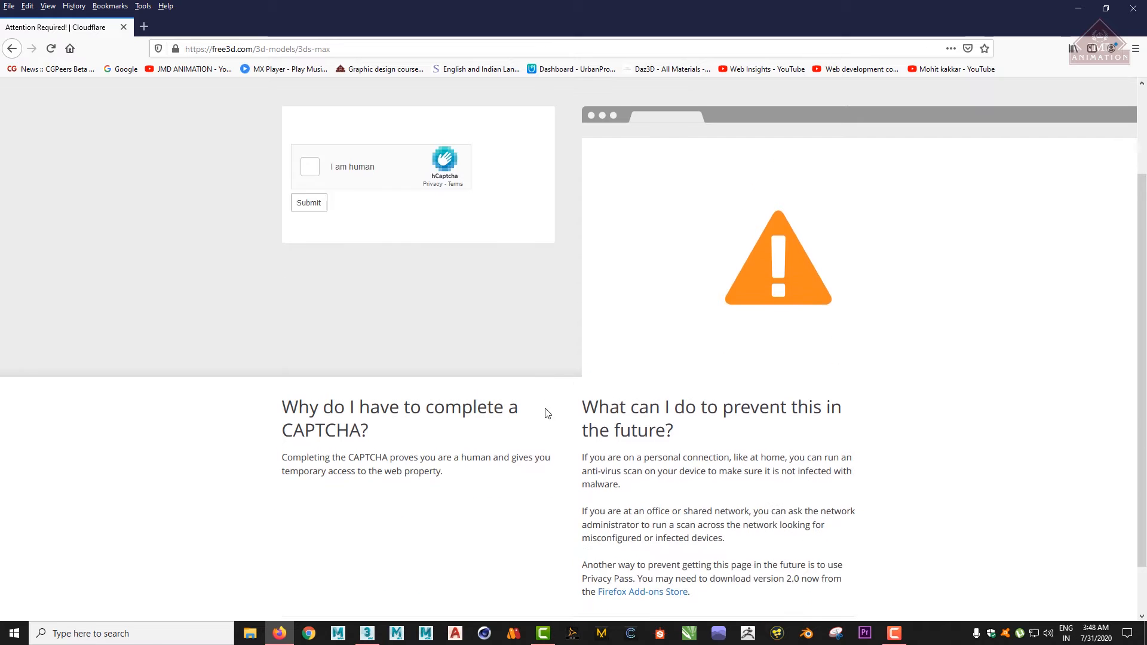
{"action": "scroll", "coordinate": [505, 363], "scroll_direction": "up", "scroll_amount": 3}
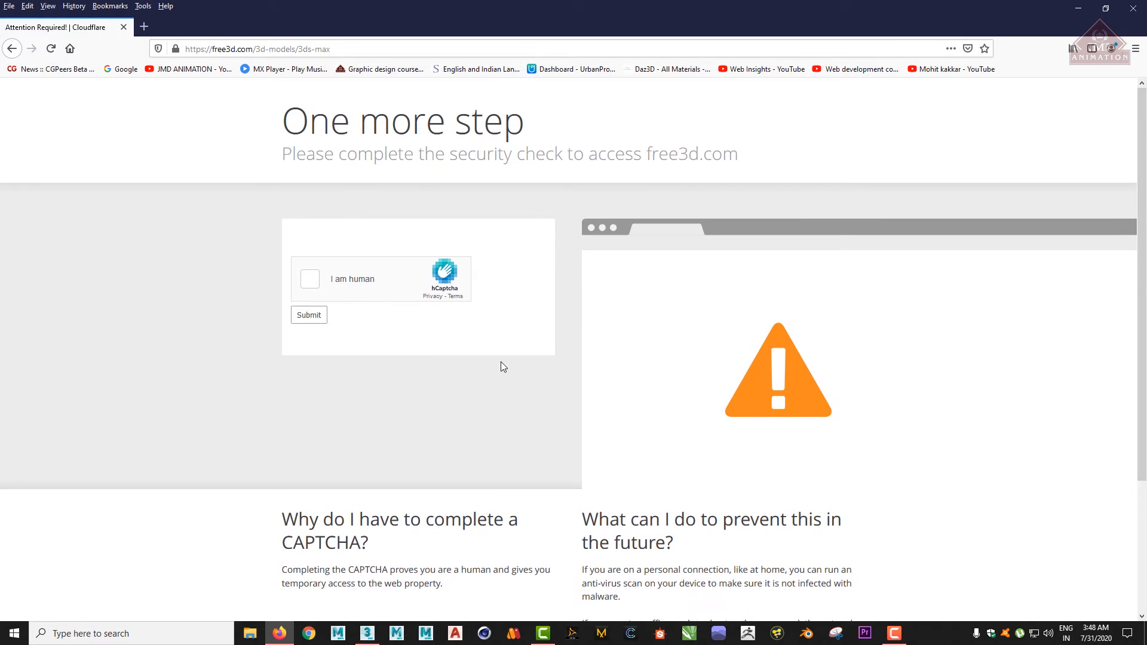
{"action": "left_click", "coordinate": [321, 277]}
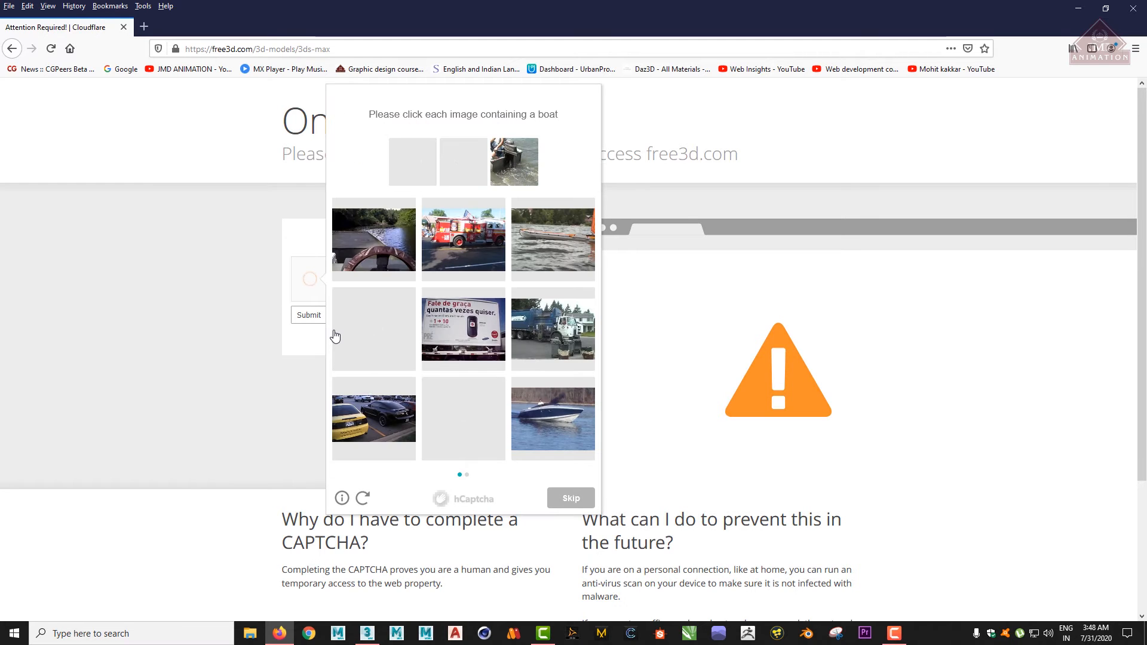
{"action": "left_click", "coordinate": [12, 48]}
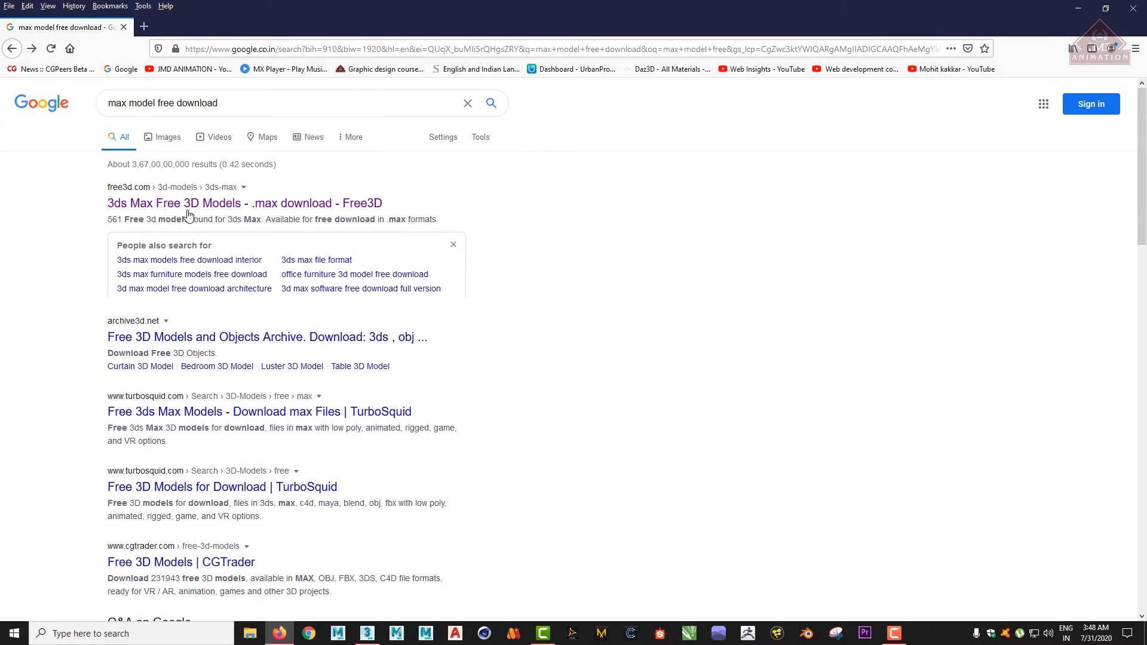
Open TurboSquid's Free 3D Models for Download page from the Google results and browse its model listings.
{"action": "left_click", "coordinate": [241, 488]}
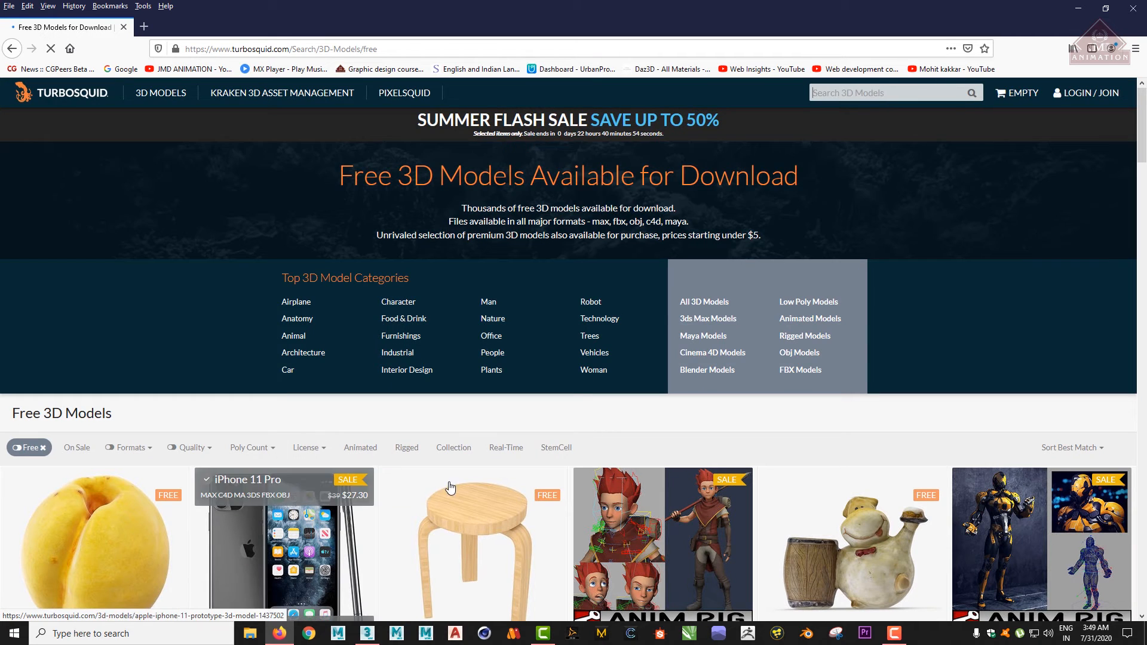
{"action": "scroll", "coordinate": [475, 489], "scroll_direction": "down", "scroll_amount": 5}
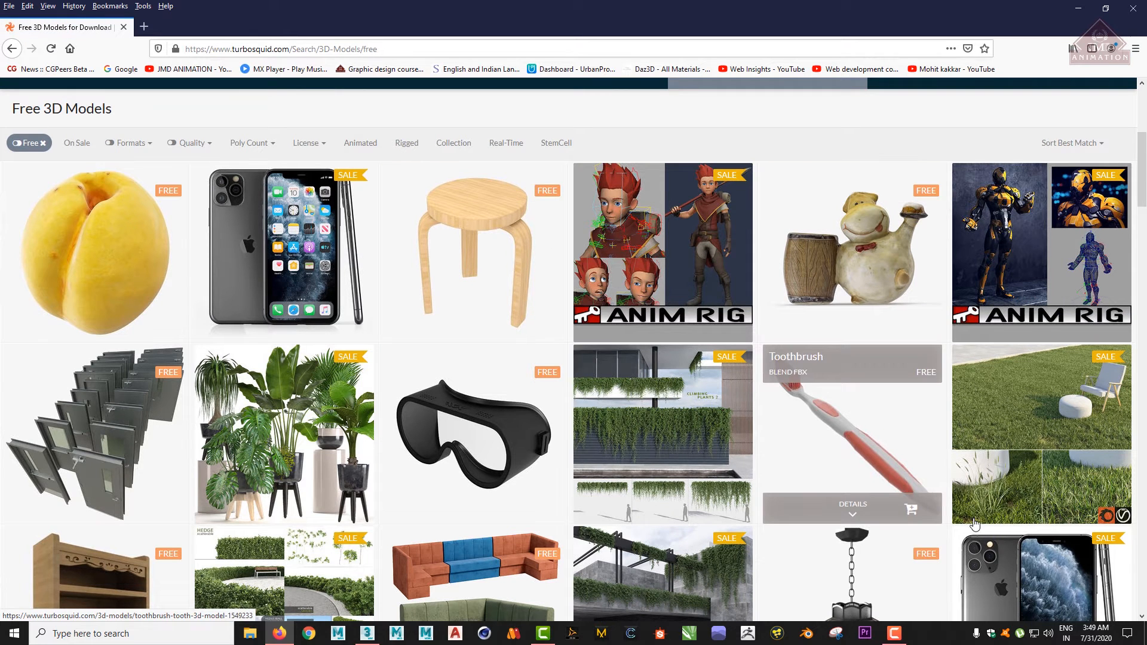
{"action": "scroll", "coordinate": [863, 421], "scroll_direction": "down", "scroll_amount": 3}
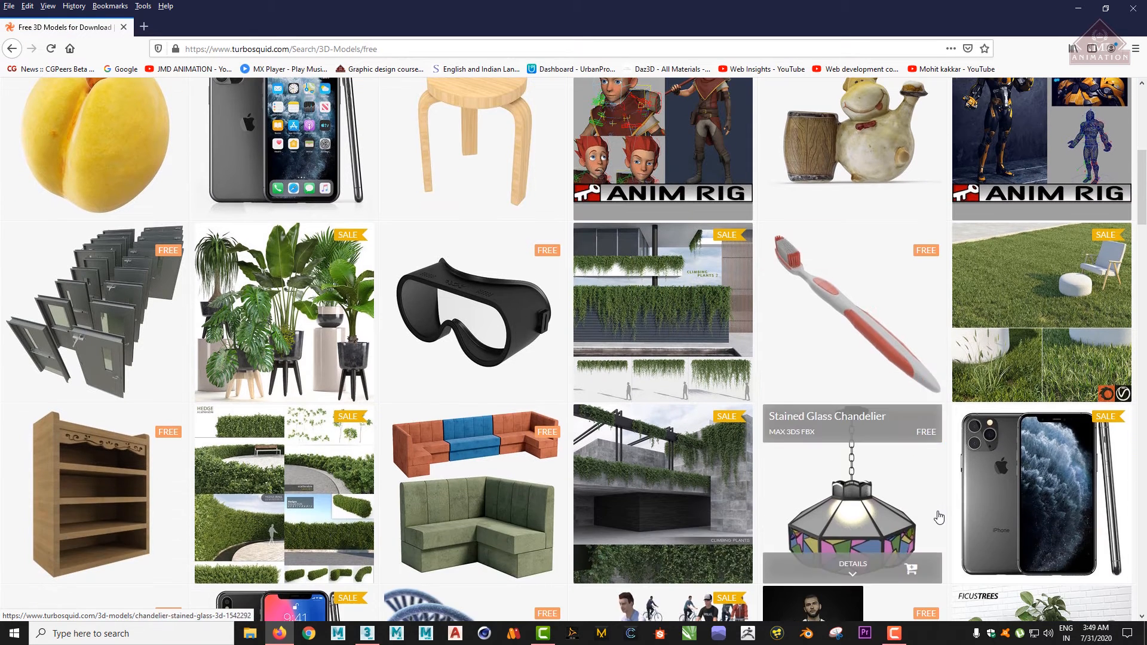
{"action": "scroll", "coordinate": [887, 400], "scroll_direction": "down", "scroll_amount": 1}
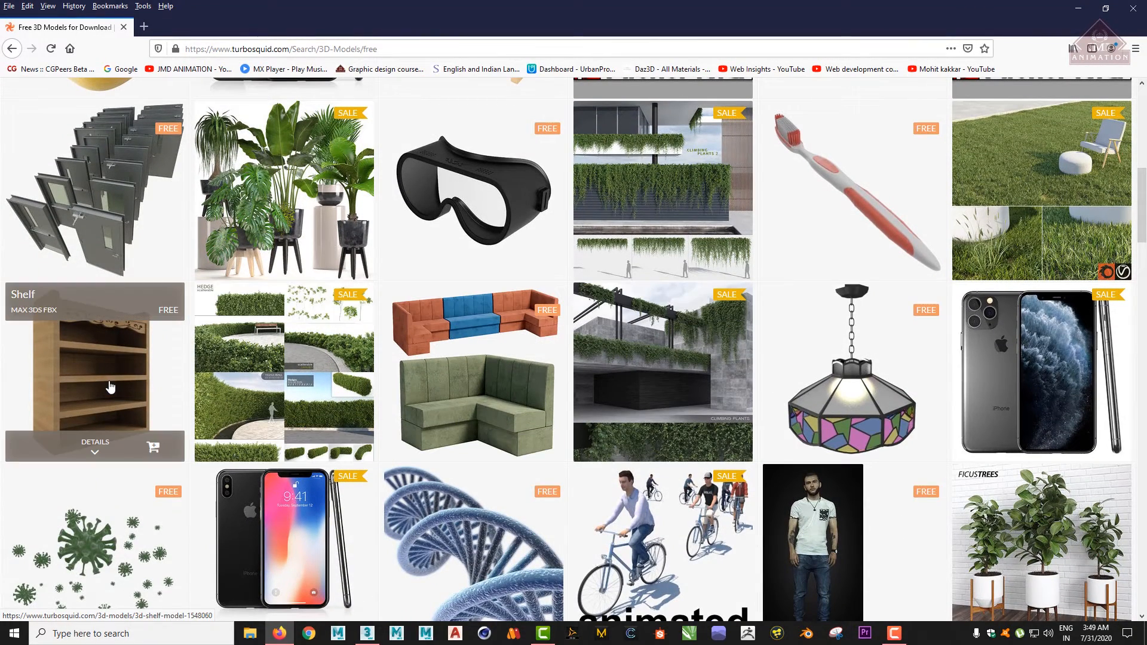
{"action": "scroll", "coordinate": [128, 369], "scroll_direction": "up", "scroll_amount": 2}
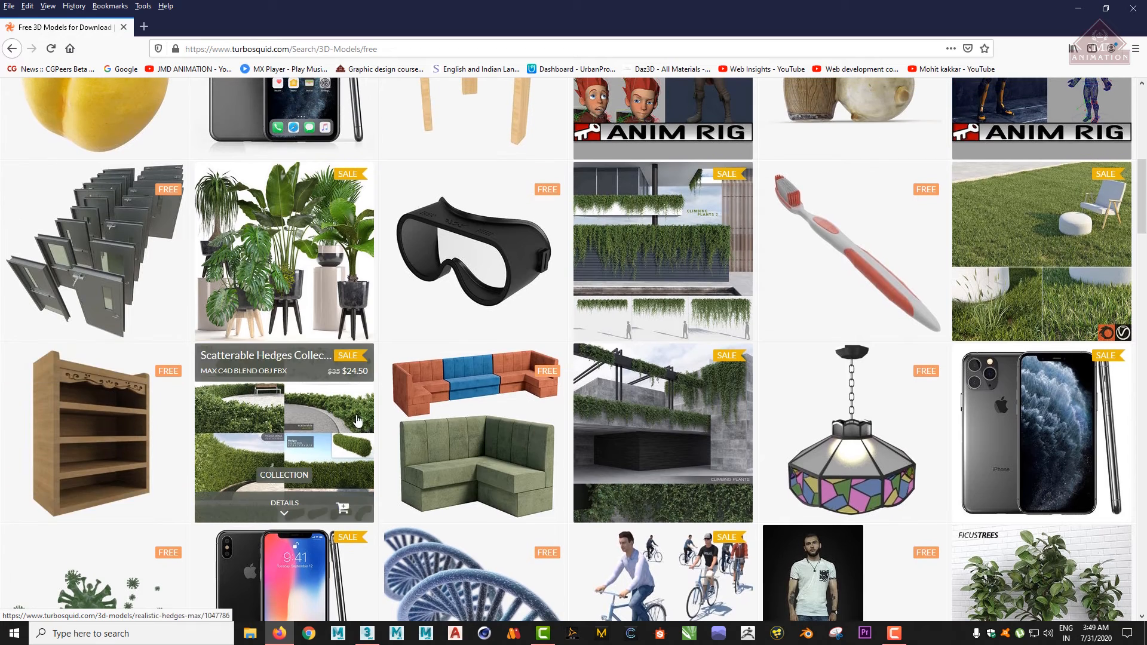
{"action": "scroll", "coordinate": [568, 375], "scroll_direction": "down", "scroll_amount": 5}
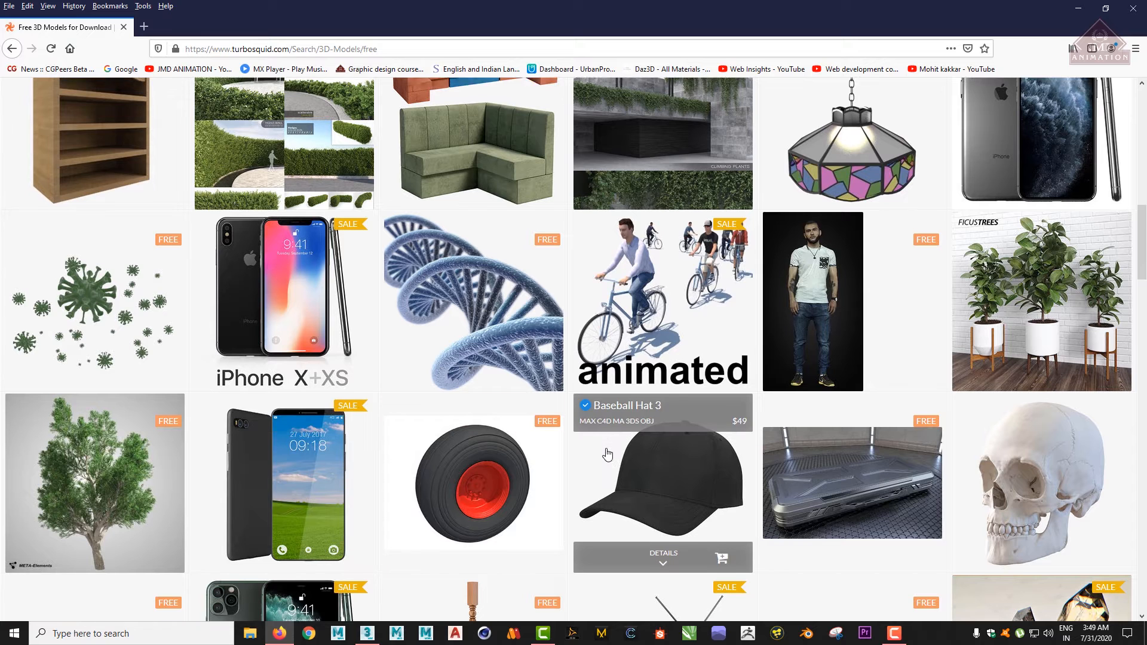
{"action": "scroll", "coordinate": [607, 454], "scroll_direction": "down", "scroll_amount": 2}
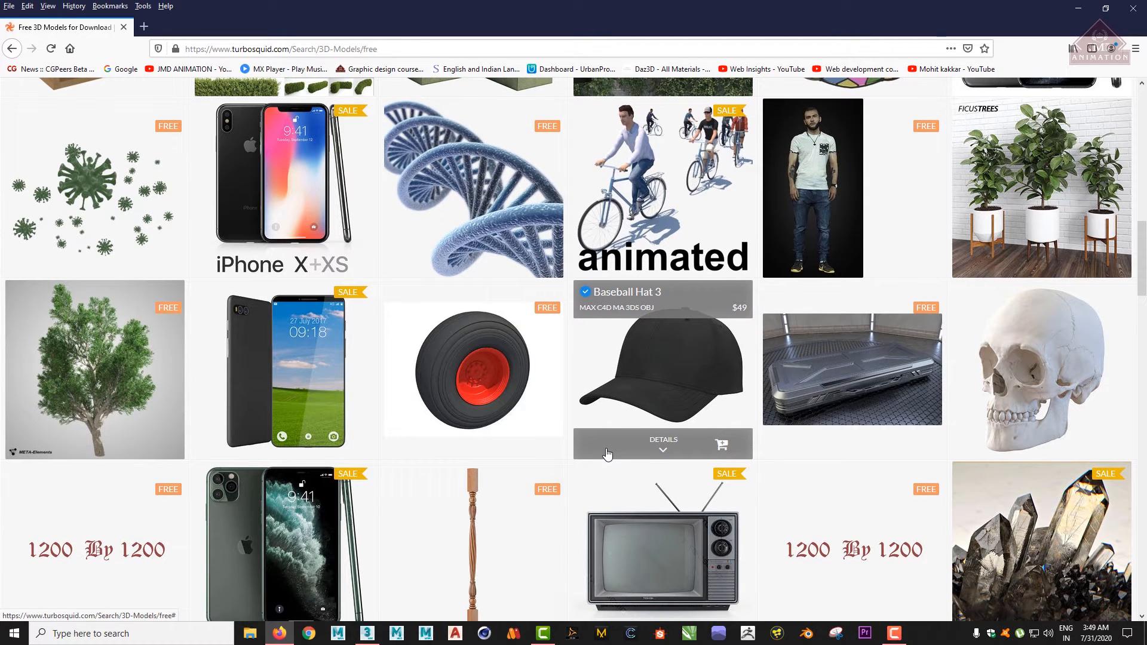
{"action": "scroll", "coordinate": [607, 454], "scroll_direction": "down", "scroll_amount": 1}
{"action": "scroll", "coordinate": [610, 402], "scroll_direction": "down", "scroll_amount": 5}
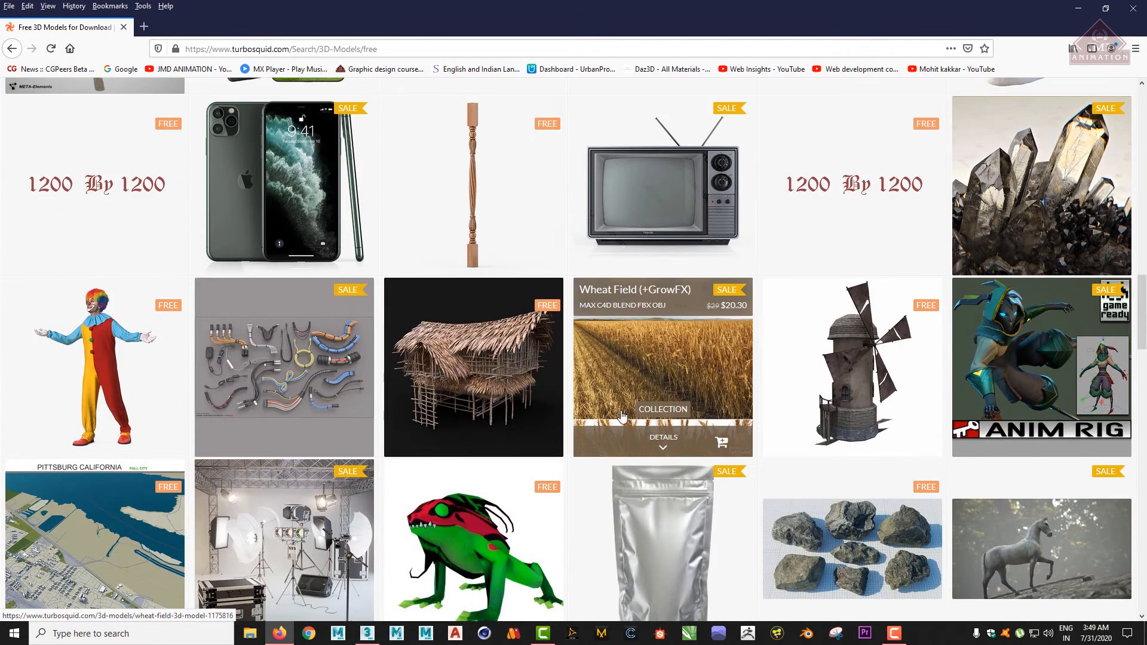
{"action": "scroll", "coordinate": [558, 354], "scroll_direction": "down", "scroll_amount": 3}
{"action": "scroll", "coordinate": [559, 357], "scroll_direction": "up", "scroll_amount": 11}
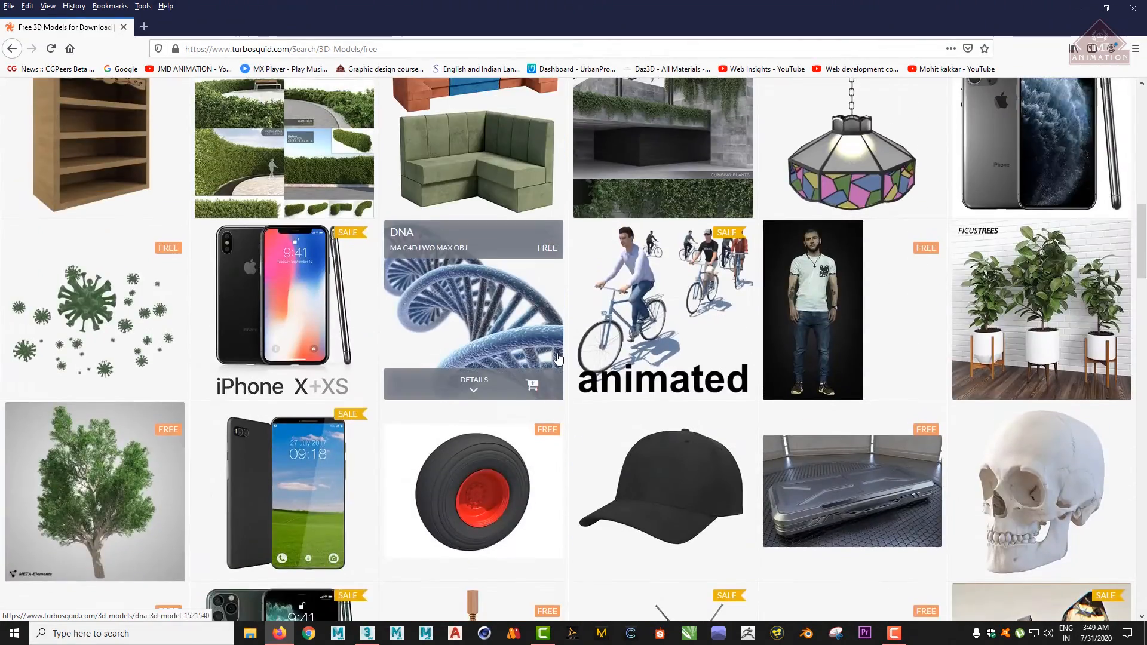
{"action": "scroll", "coordinate": [558, 357], "scroll_direction": "up", "scroll_amount": 6}
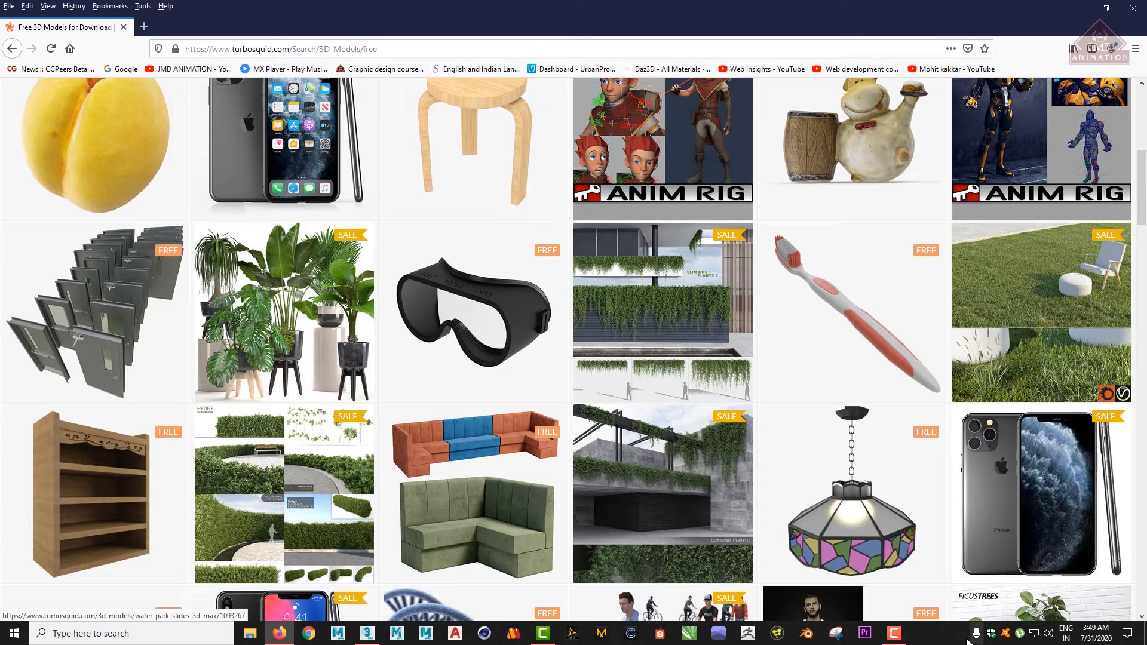
Switch to 3ds Max, look through the file formats supported for import, and cancel without importing anything.
{"action": "left_click", "coordinate": [368, 634]}
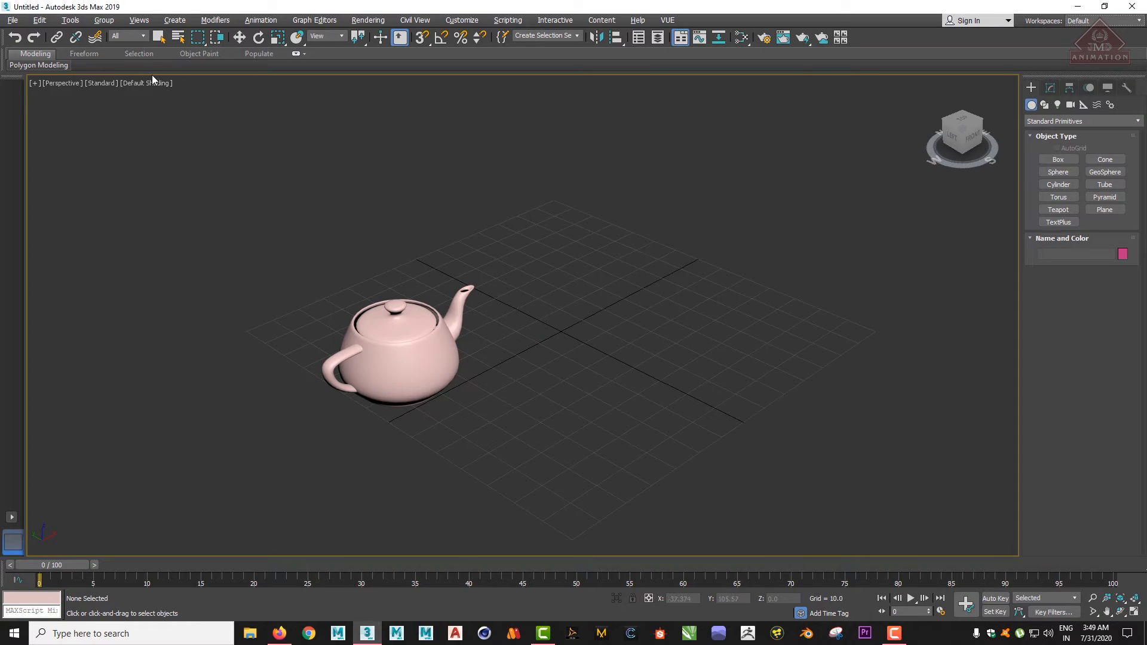
{"action": "left_click", "coordinate": [12, 20]}
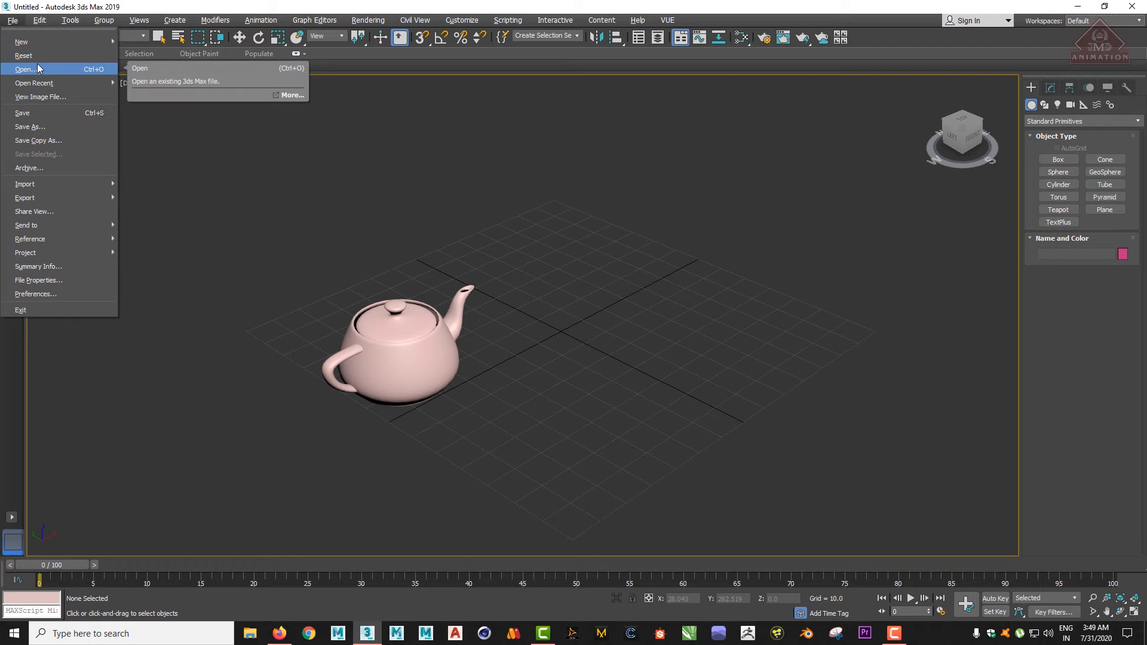
{"action": "mouse_move", "coordinate": [73, 183]}
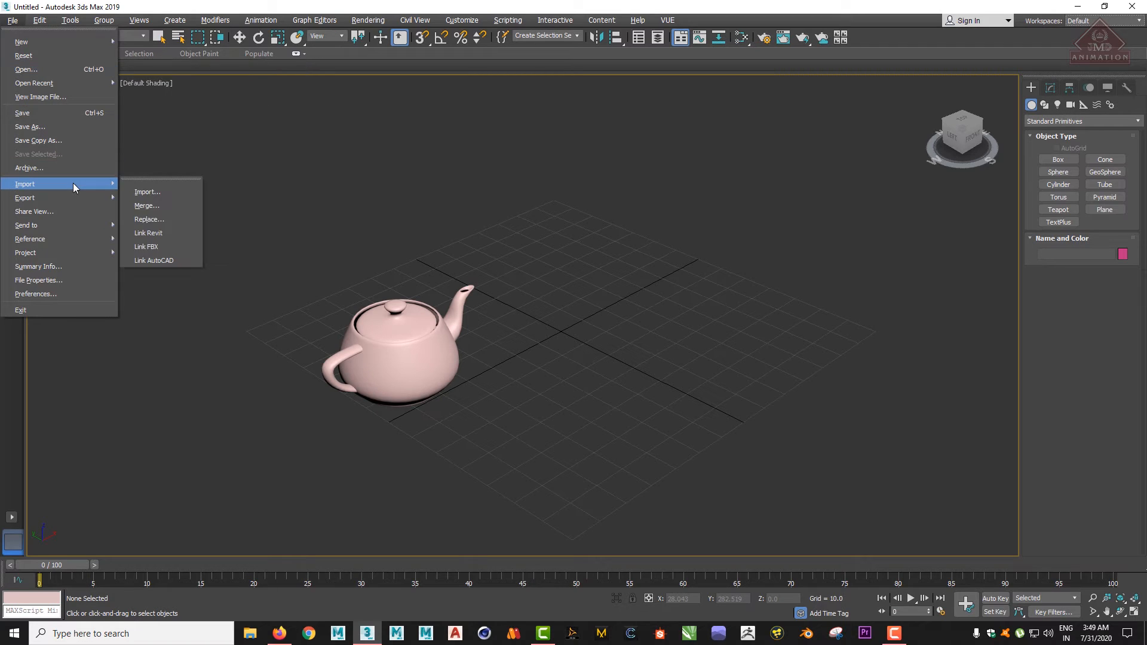
{"action": "left_click", "coordinate": [170, 195]}
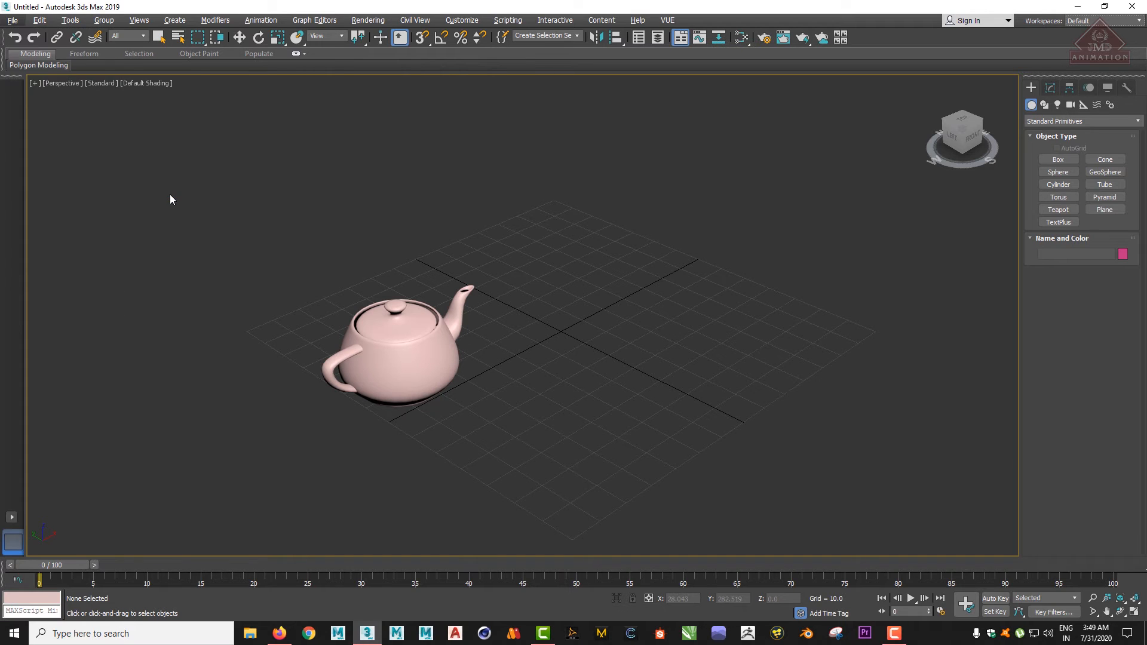
{"action": "left_click", "coordinate": [167, 272]}
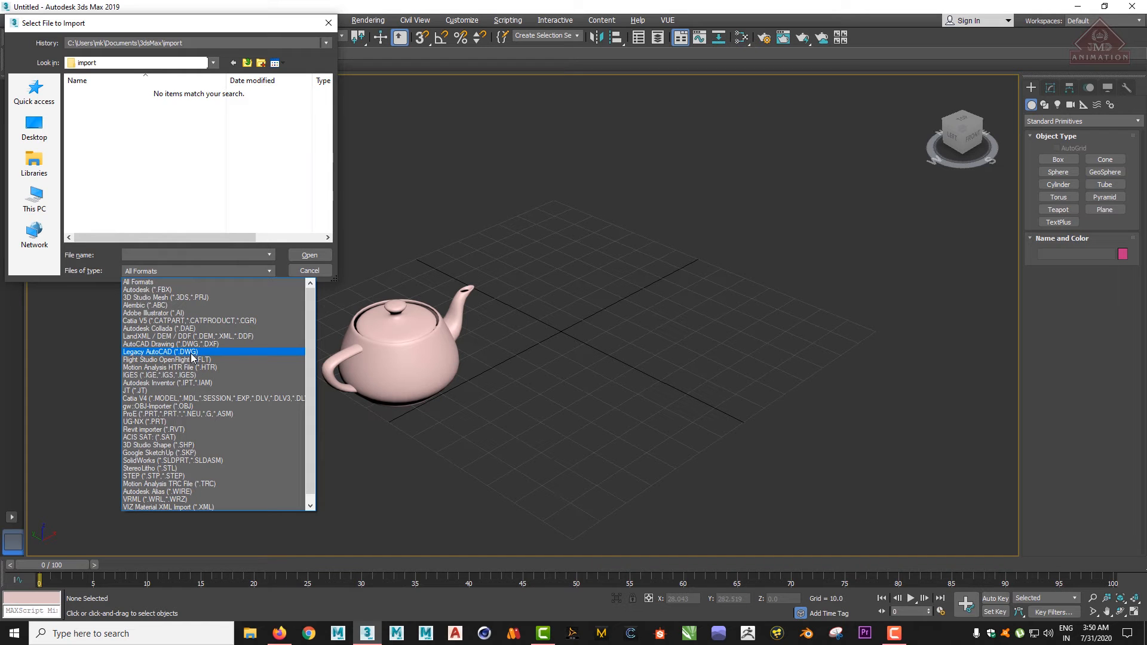
{"action": "left_click", "coordinate": [211, 155]}
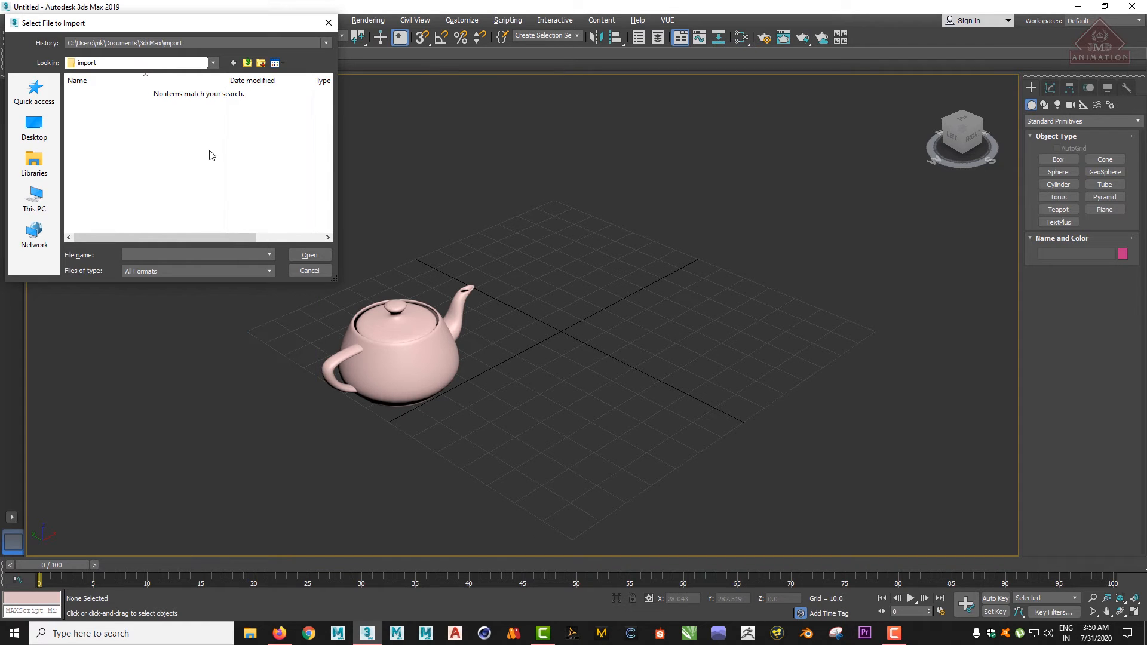
{"action": "left_click", "coordinate": [311, 272]}
Look through the main command groups, including Tools, Animation, Graph Editors and Rendering.
{"action": "left_click", "coordinate": [13, 20]}
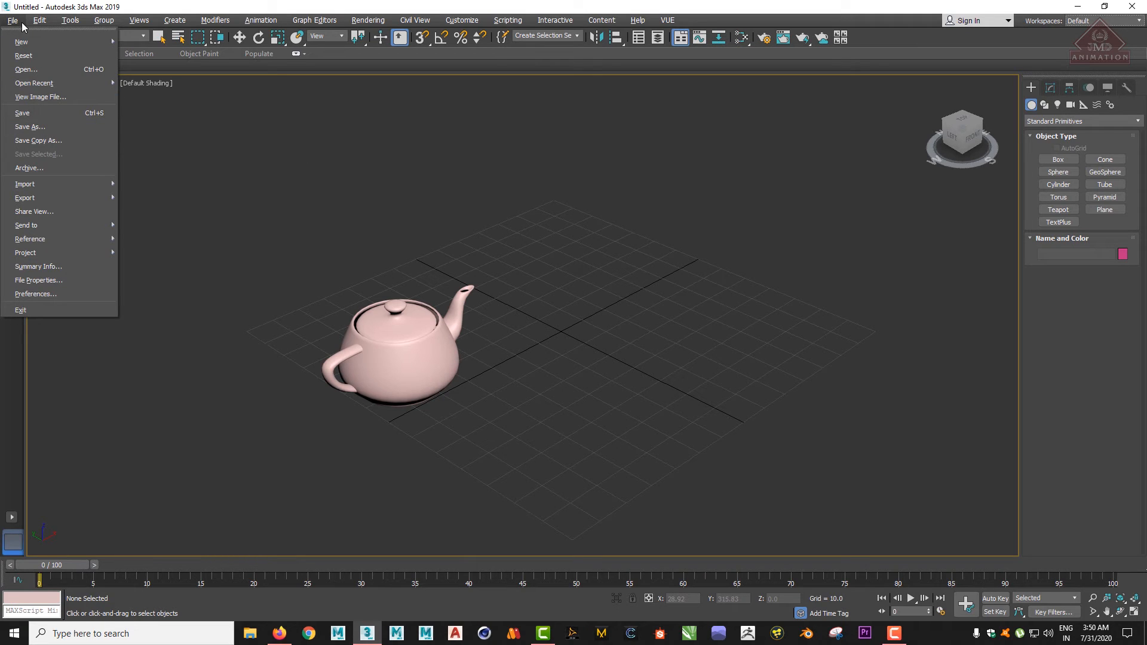
{"action": "mouse_move", "coordinate": [40, 24]}
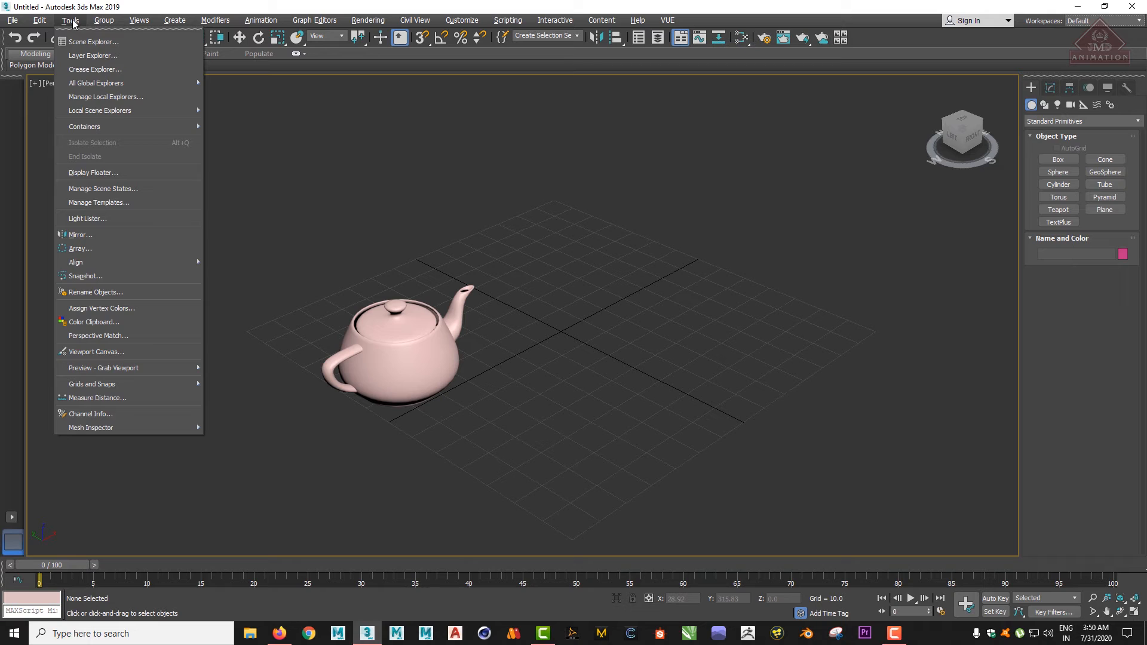
{"action": "mouse_move", "coordinate": [250, 23]}
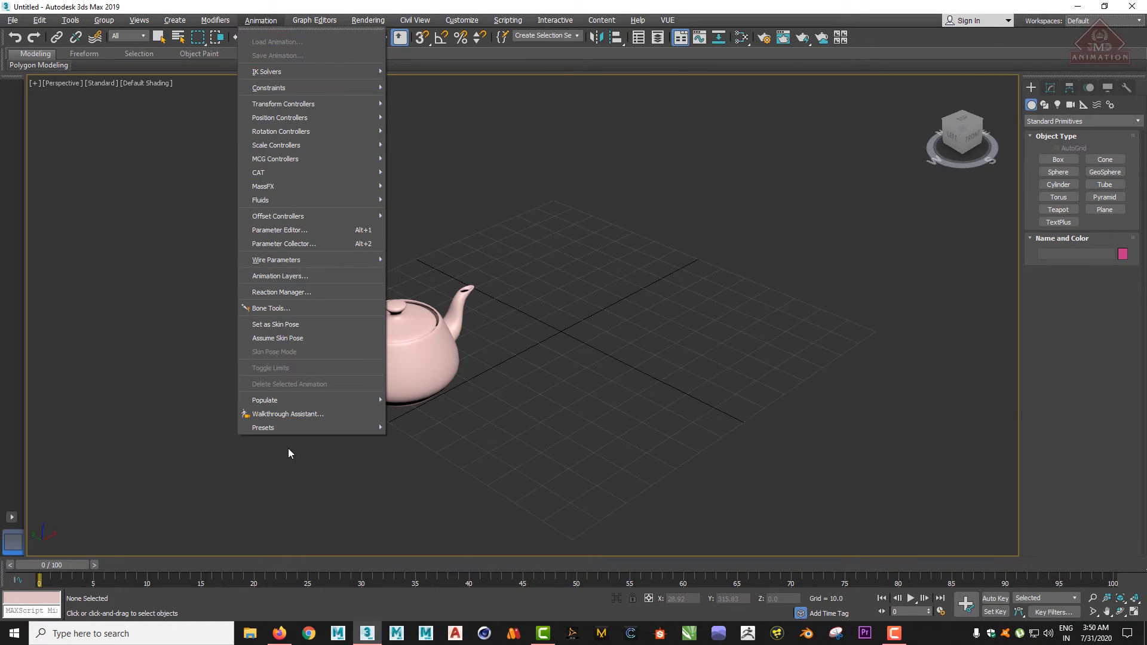
{"action": "mouse_move", "coordinate": [327, 23]}
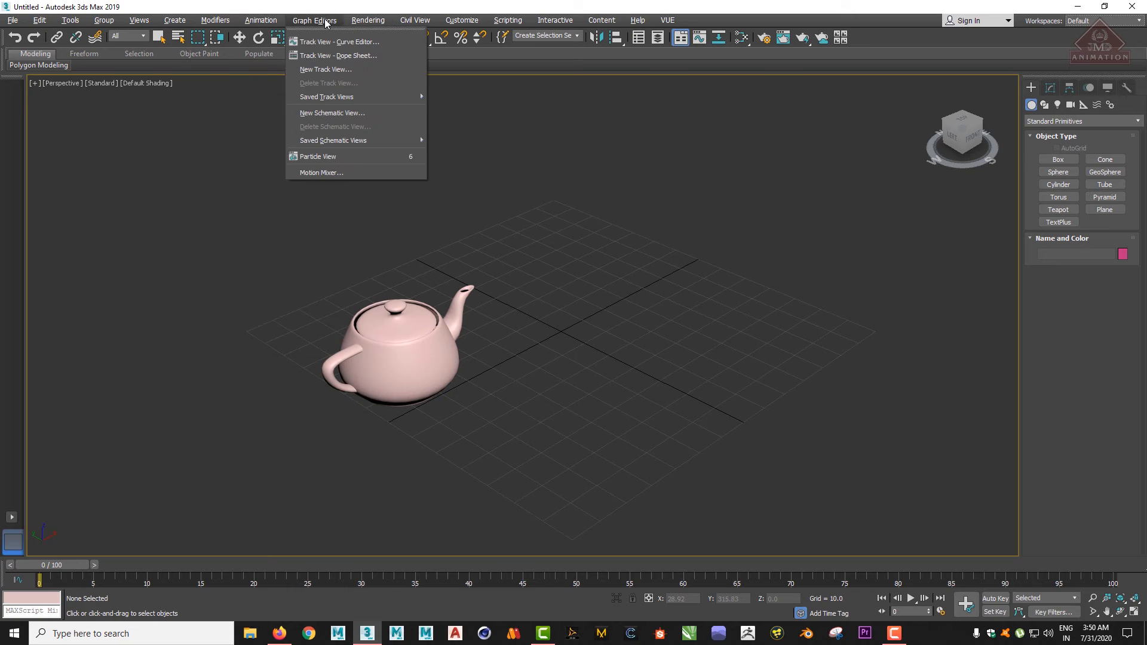
{"action": "mouse_move", "coordinate": [370, 23]}
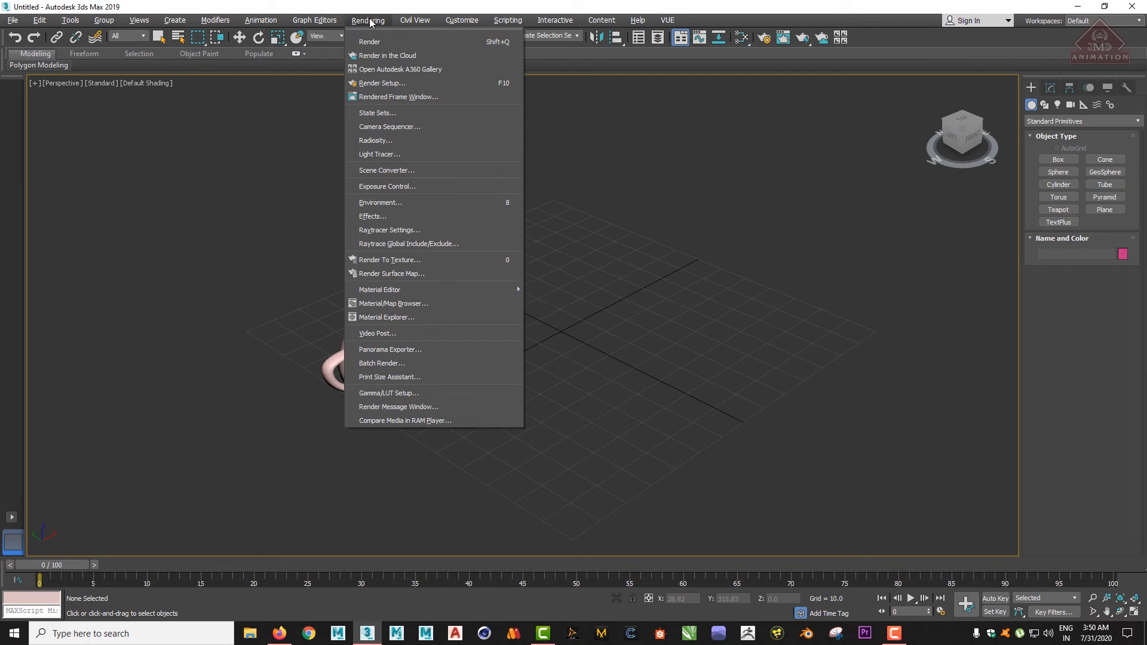
{"action": "left_click", "coordinate": [370, 23]}
{"action": "left_click", "coordinate": [371, 22]}
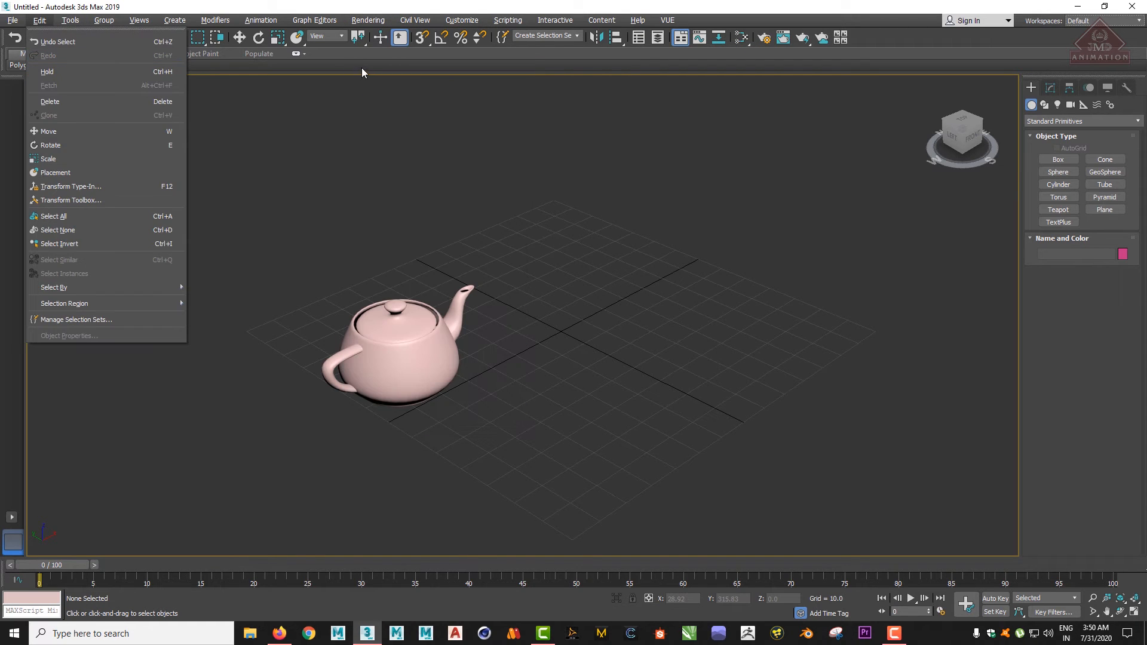
{"action": "left_click", "coordinate": [372, 63]}
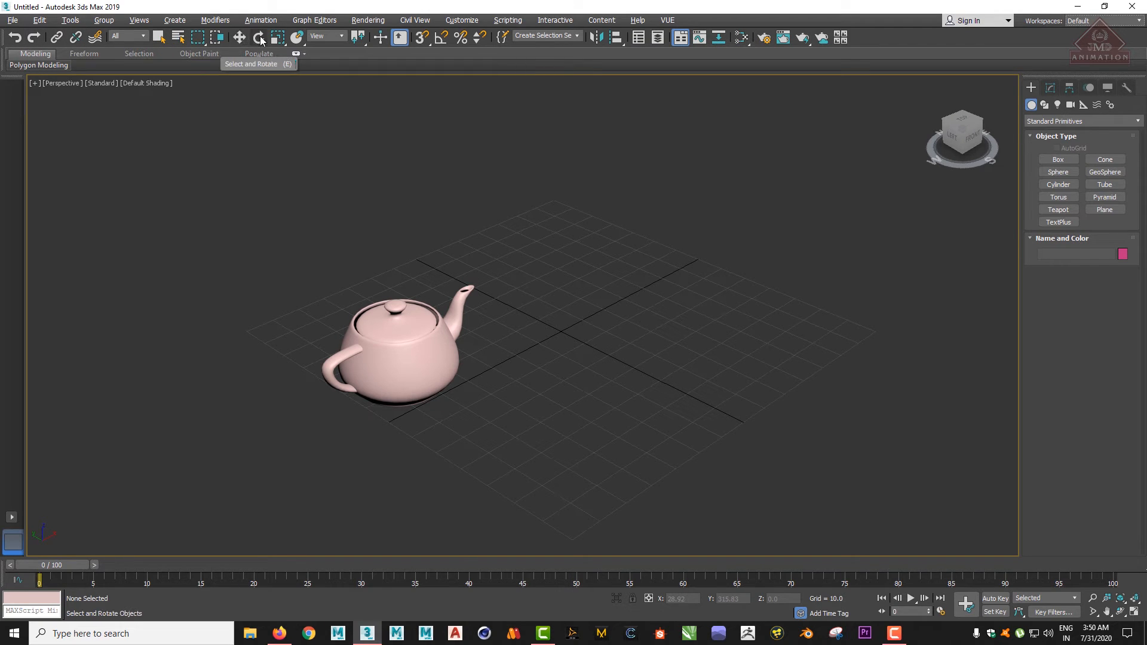
Examine the Edit commands for transforming and selecting objects, and briefly show the File commands again.
{"action": "left_click", "coordinate": [40, 20]}
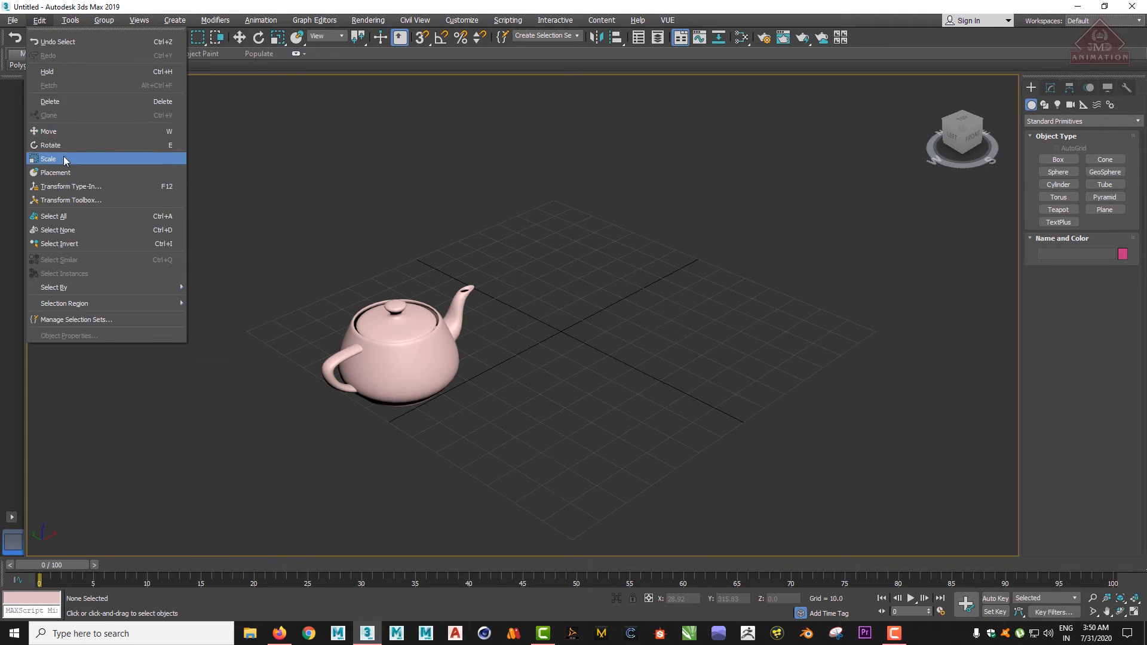
{"action": "left_click", "coordinate": [280, 62]}
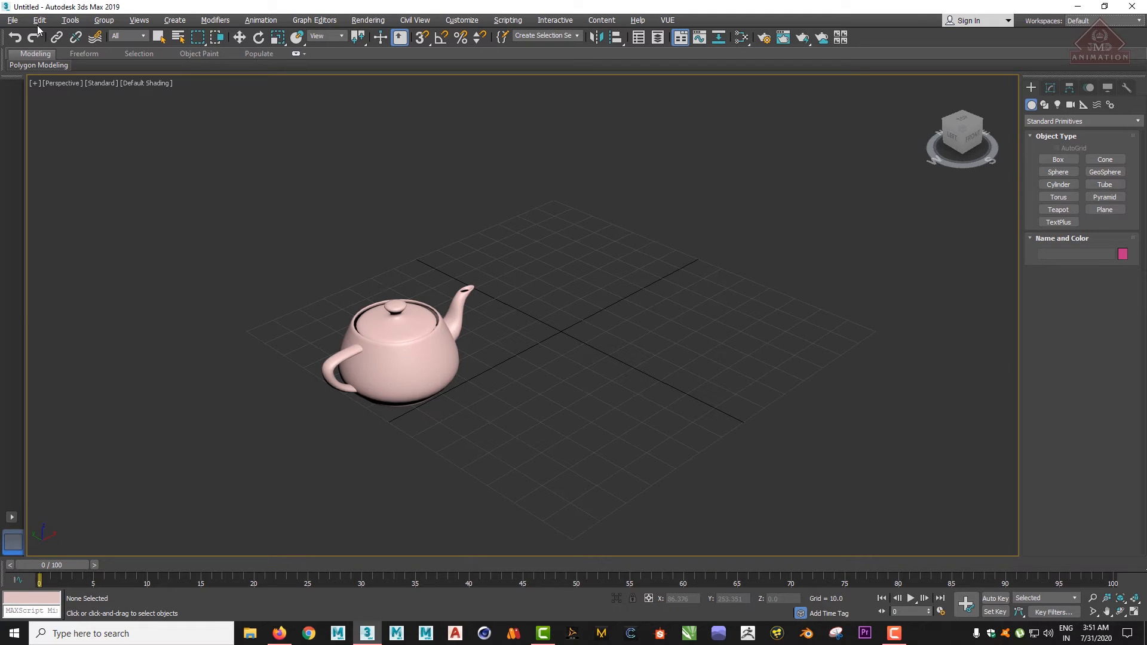
{"action": "left_click", "coordinate": [10, 21]}
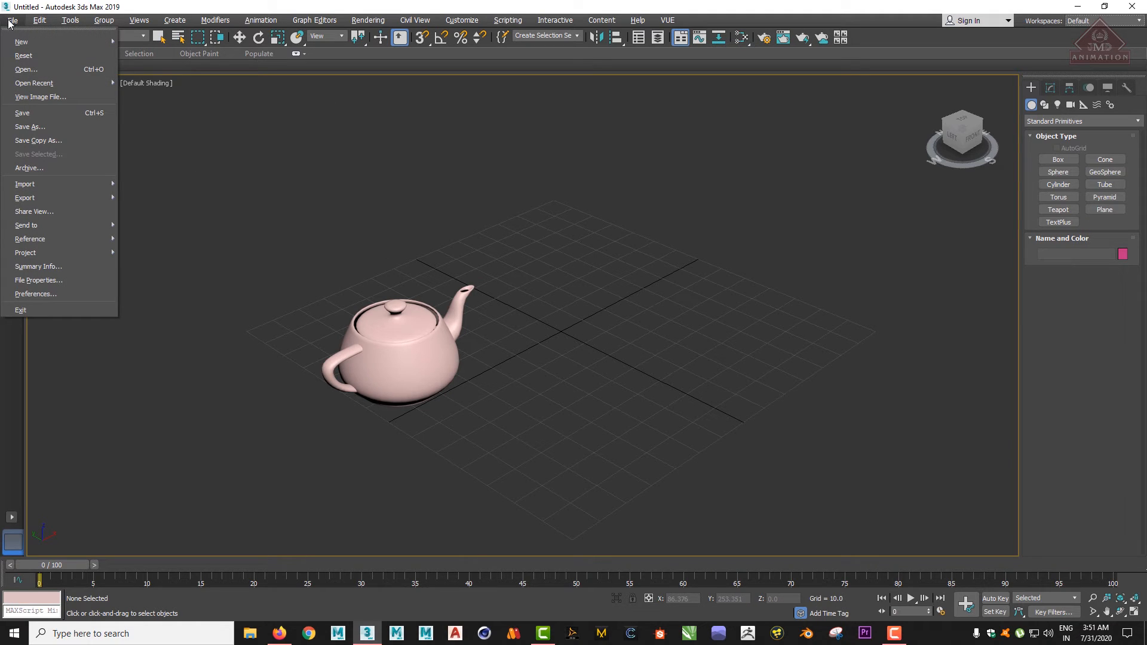
{"action": "left_click", "coordinate": [9, 22]}
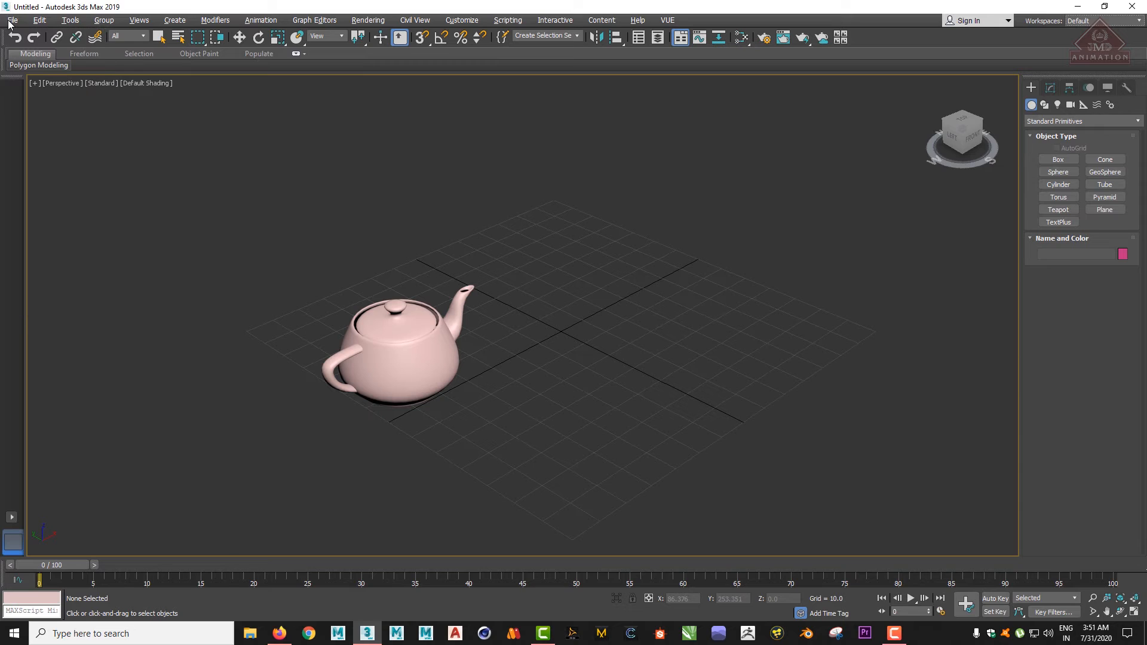
Review the Default workspace's properties in Manage Workspaces and close it without changes.
{"action": "left_click", "coordinate": [1098, 21]}
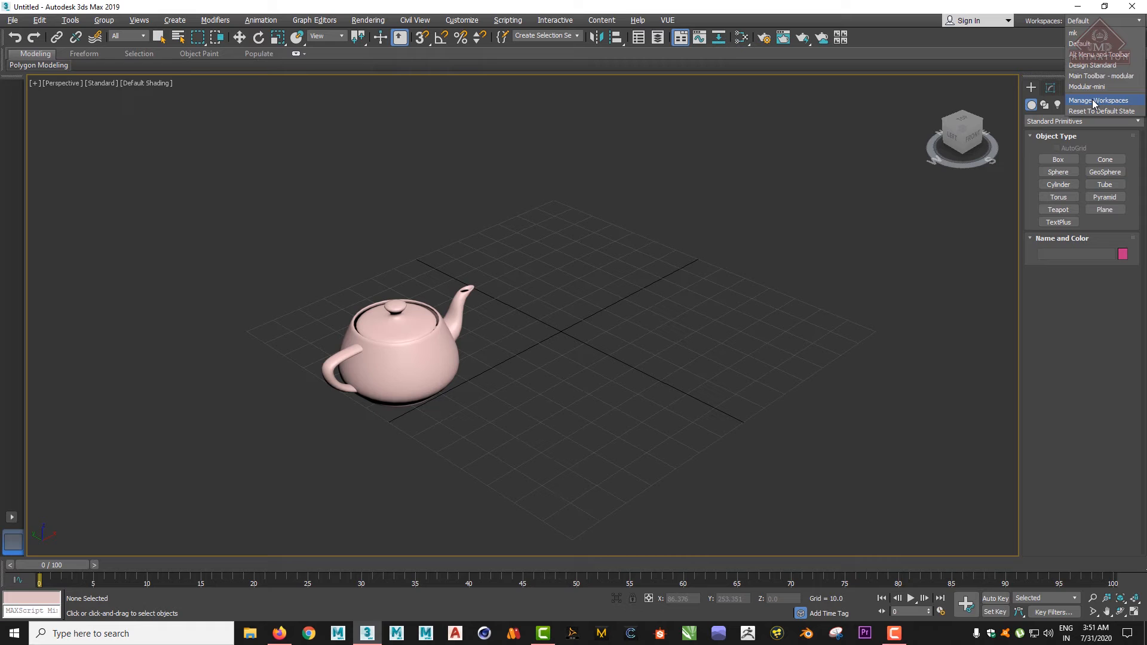
{"action": "left_click", "coordinate": [1095, 101]}
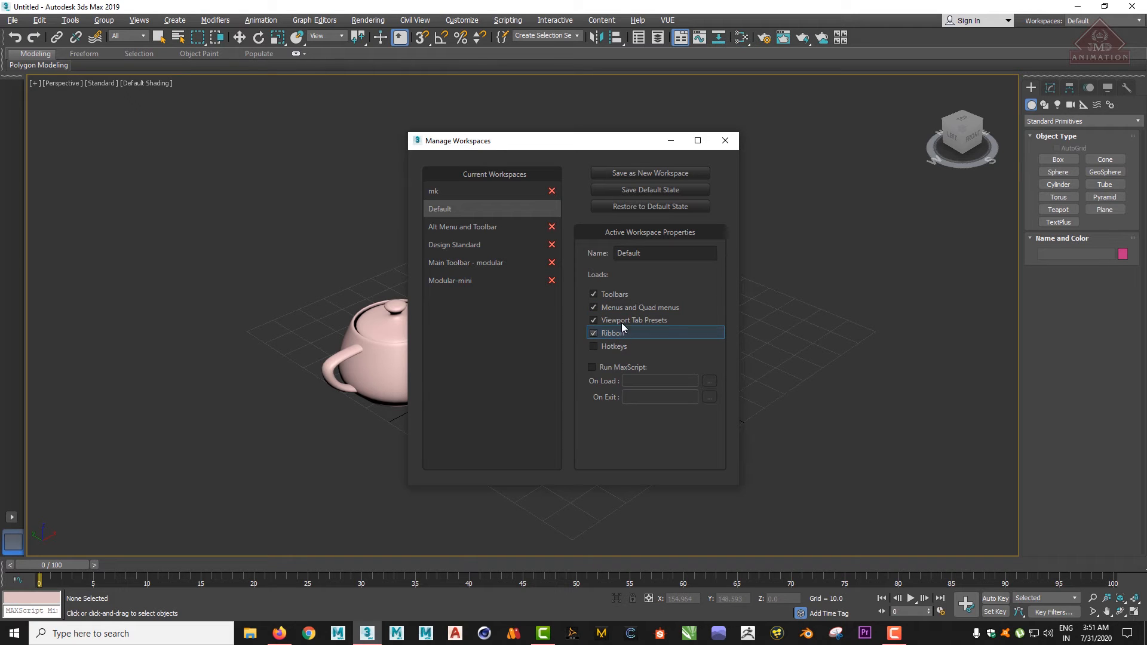
{"action": "left_click", "coordinate": [725, 141]}
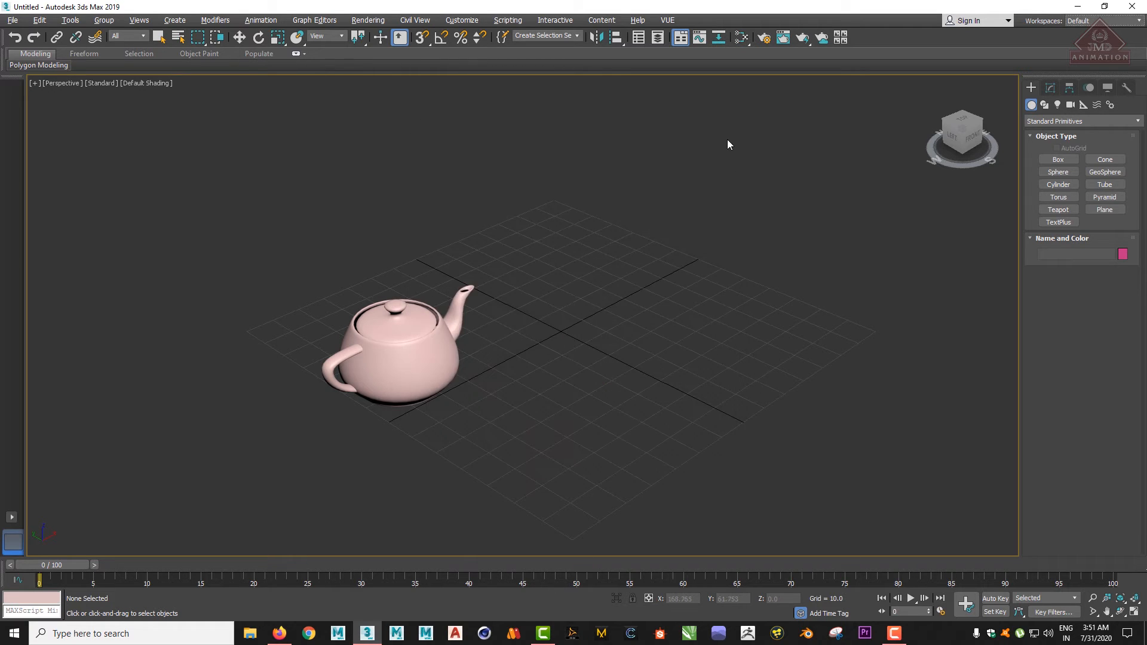
{"action": "scroll", "coordinate": [706, 281], "scroll_direction": "down", "scroll_amount": 4}
{"action": "scroll", "coordinate": [671, 281], "scroll_direction": "up", "scroll_amount": 4}
{"action": "middle_click_drag", "start_coordinate": [663, 284], "coordinate": [560, 261]}
{"action": "left_click", "coordinate": [12, 20]}
{"action": "left_click", "coordinate": [11, 21]}
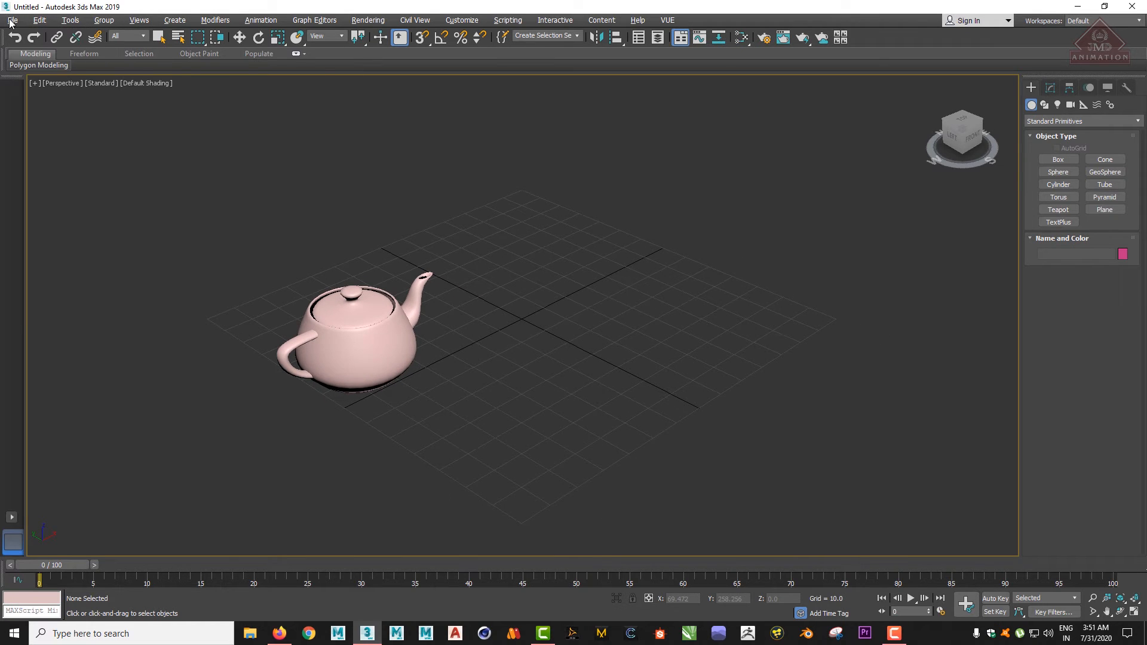
Select the teapot and look through the Create categories, including Standard Primitives, Particles, NURBS and Compound objects.
{"action": "left_click", "coordinate": [371, 344]}
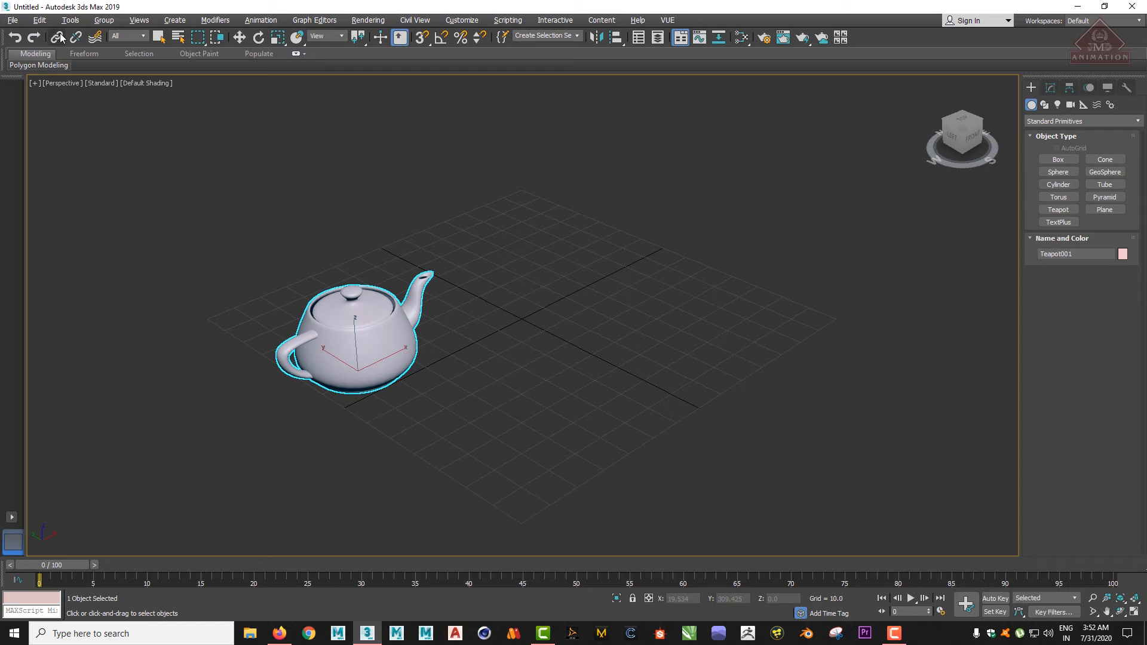
{"action": "left_click", "coordinate": [75, 21]}
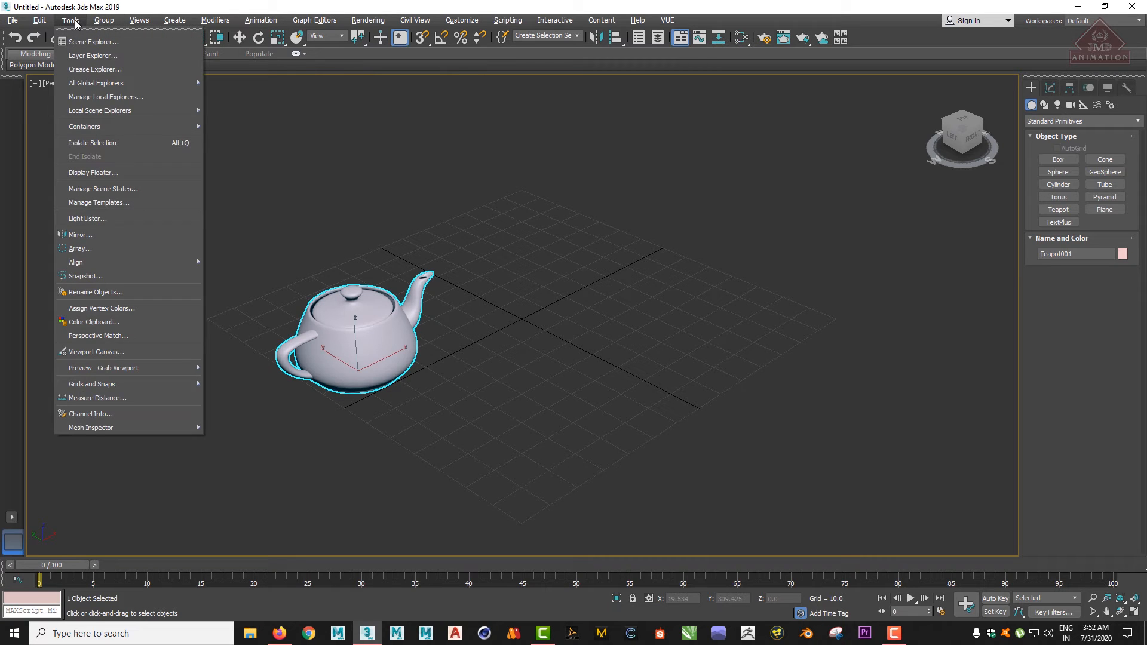
{"action": "mouse_move", "coordinate": [175, 22]}
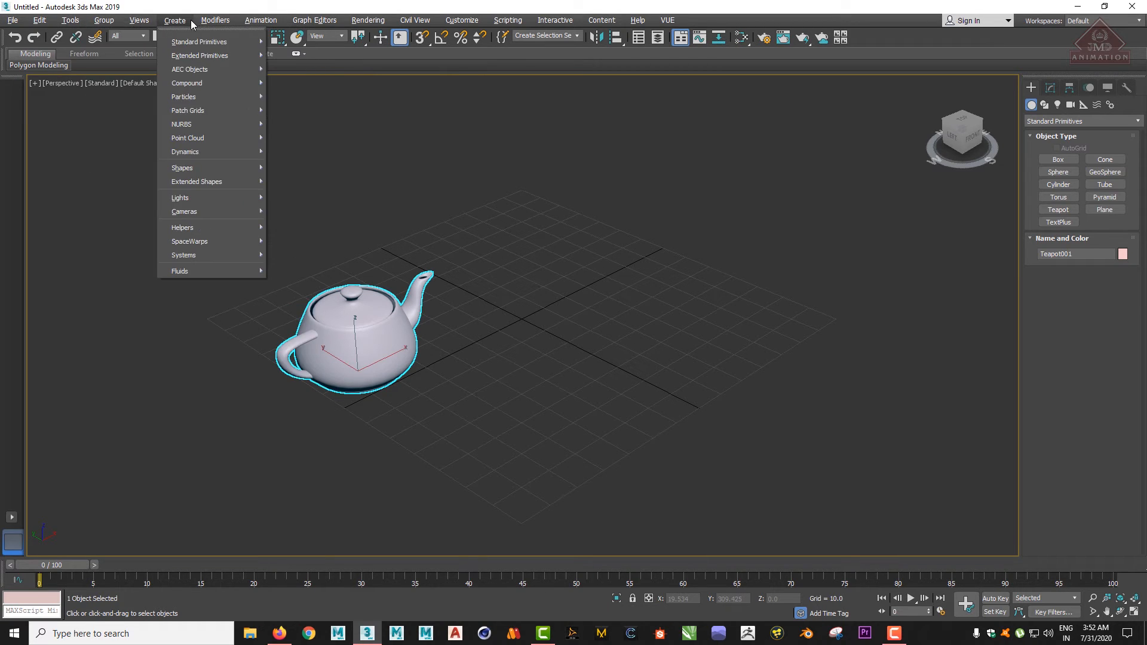
{"action": "left_click", "coordinate": [175, 22]}
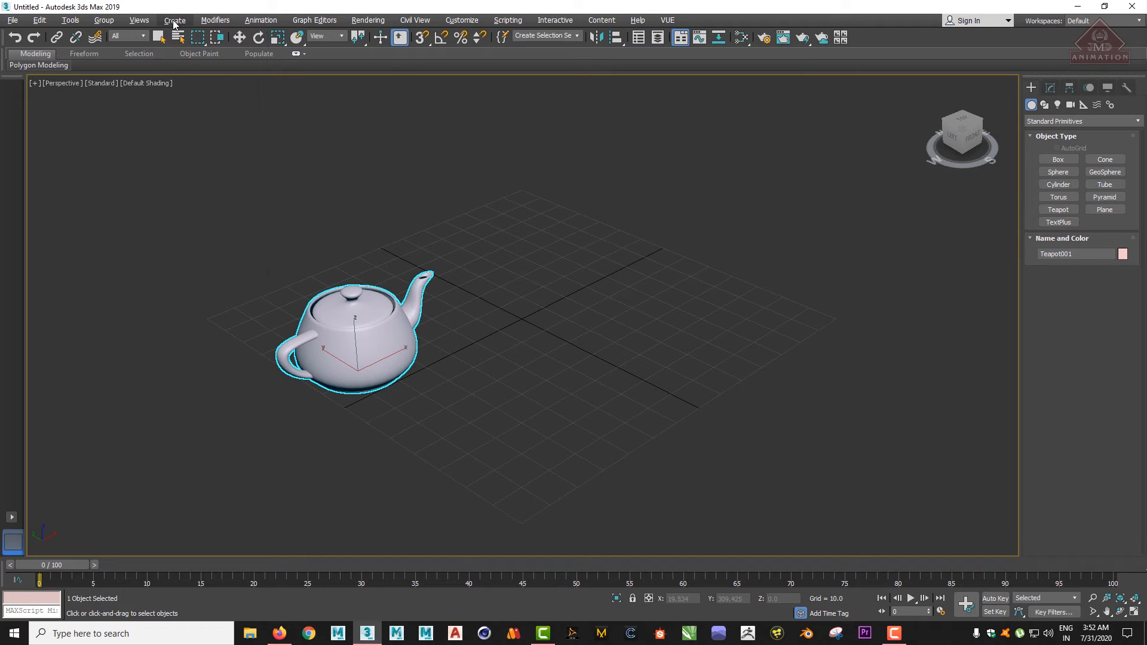
{"action": "left_click", "coordinate": [175, 22]}
{"action": "mouse_move", "coordinate": [239, 43]}
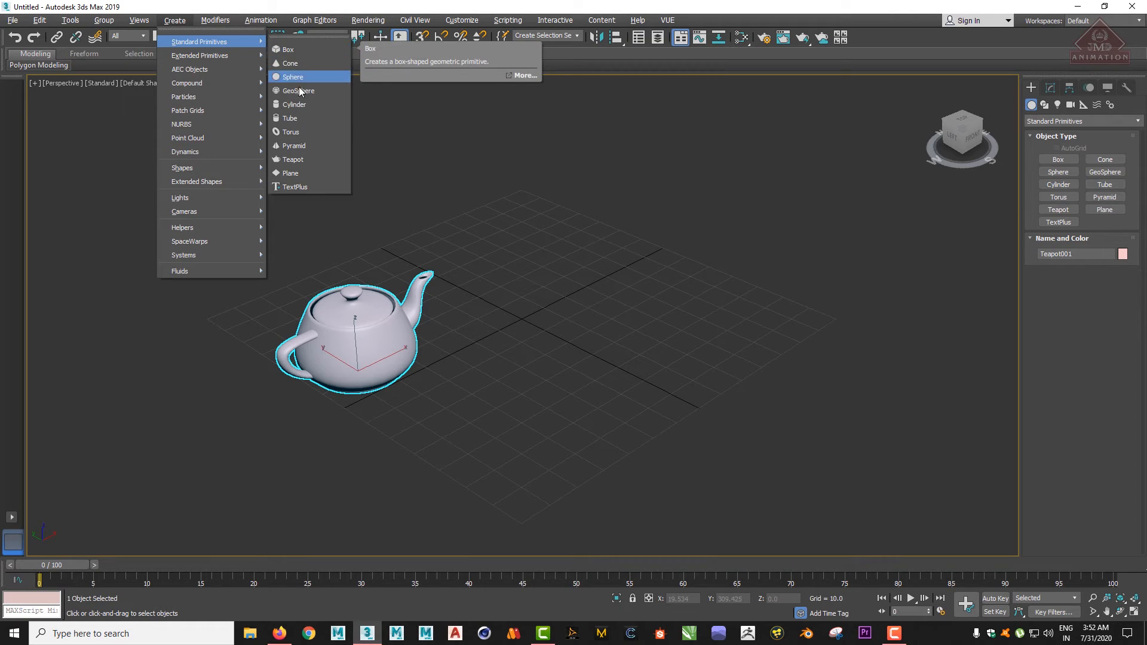
{"action": "mouse_move", "coordinate": [224, 60]}
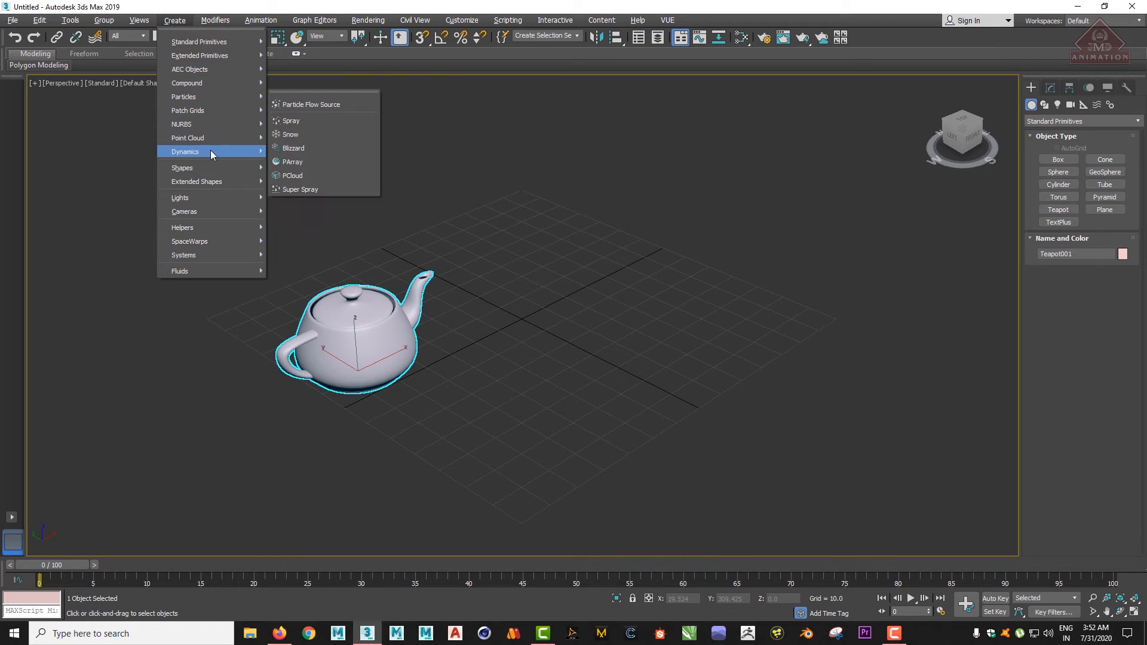
{"action": "mouse_move", "coordinate": [206, 123]}
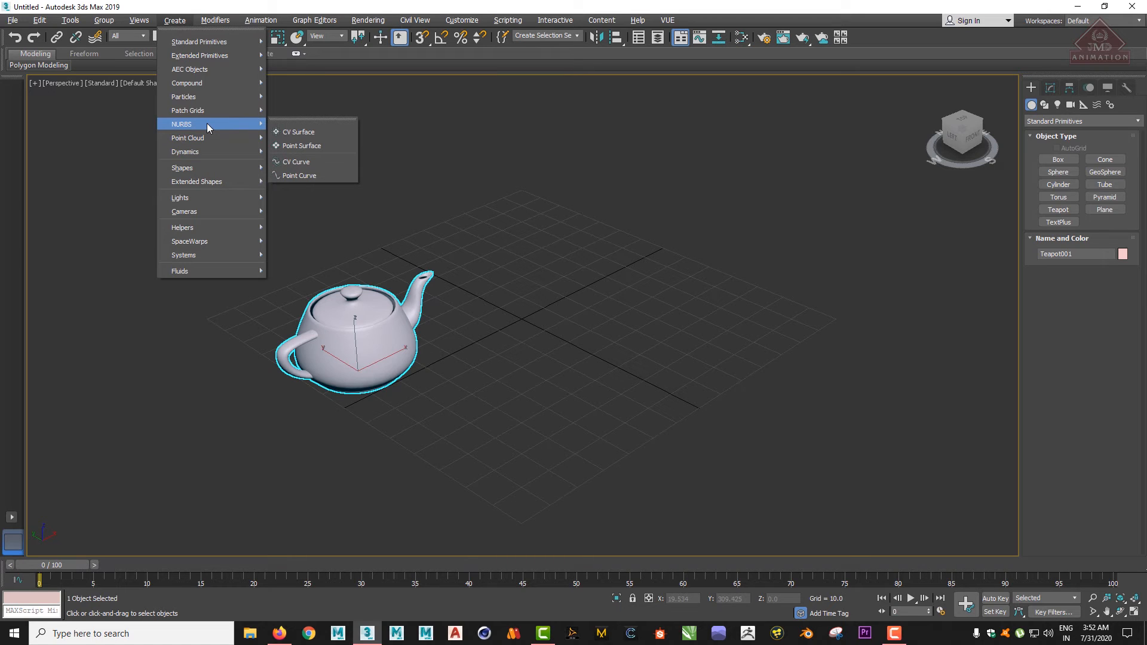
{"action": "mouse_move", "coordinate": [201, 98]}
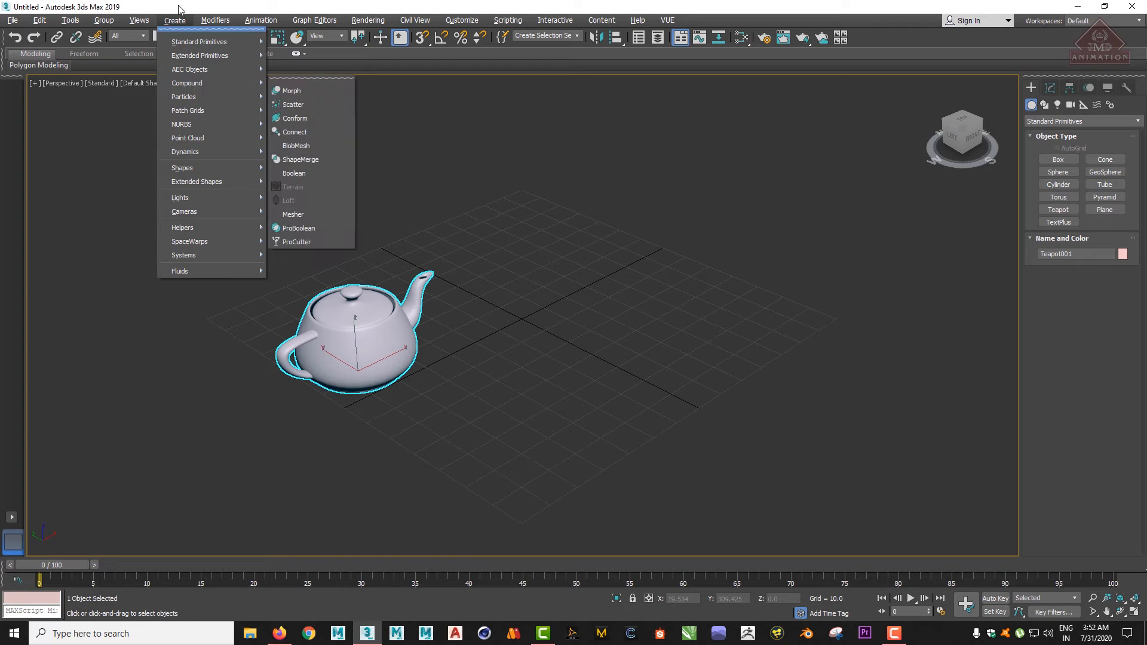
Browse the geometry categories for creating objects and display the Extended Primitives object types.
{"action": "left_click", "coordinate": [1054, 112]}
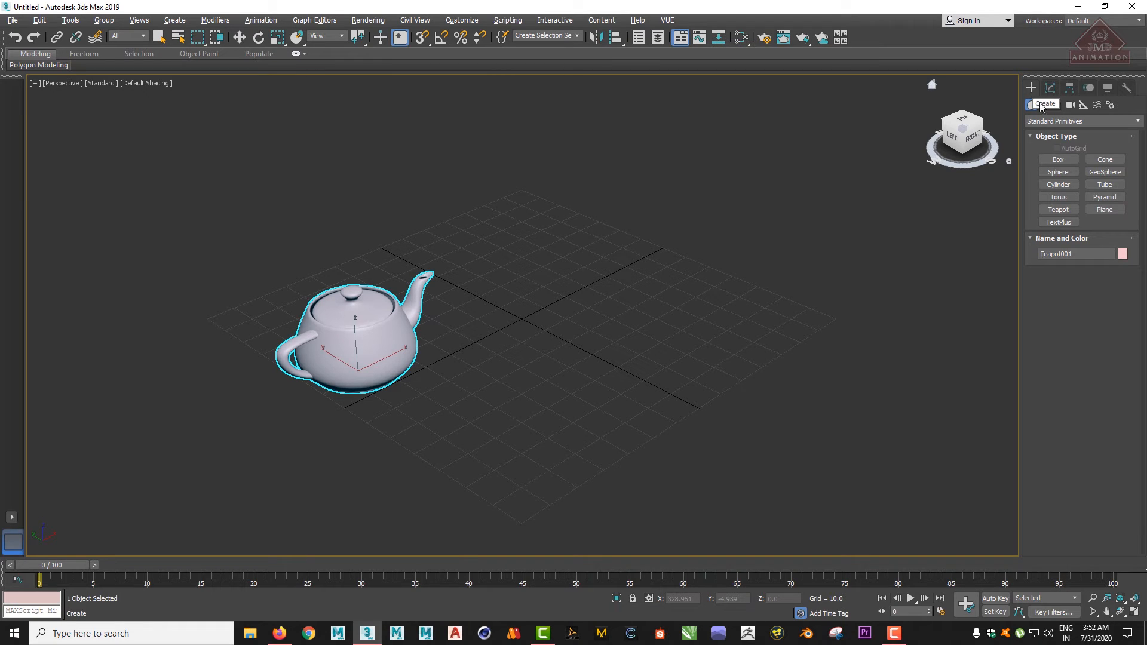
{"action": "left_click", "coordinate": [1060, 121]}
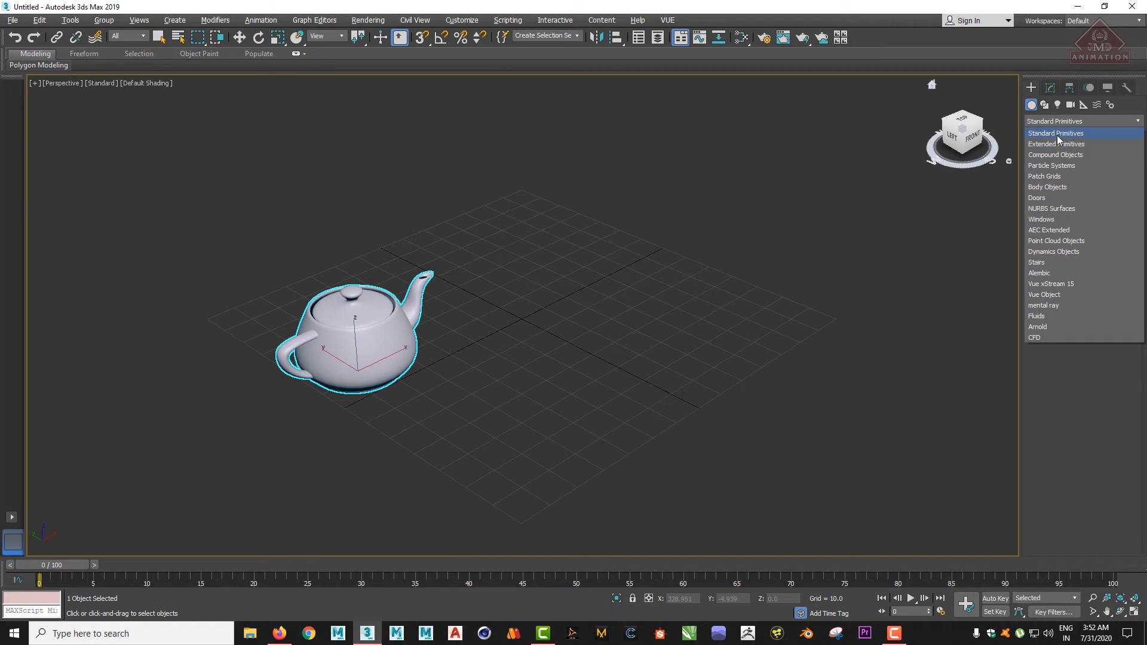
{"action": "left_click", "coordinate": [1057, 134]}
{"action": "left_click", "coordinate": [1054, 121]}
{"action": "left_click", "coordinate": [1052, 145]}
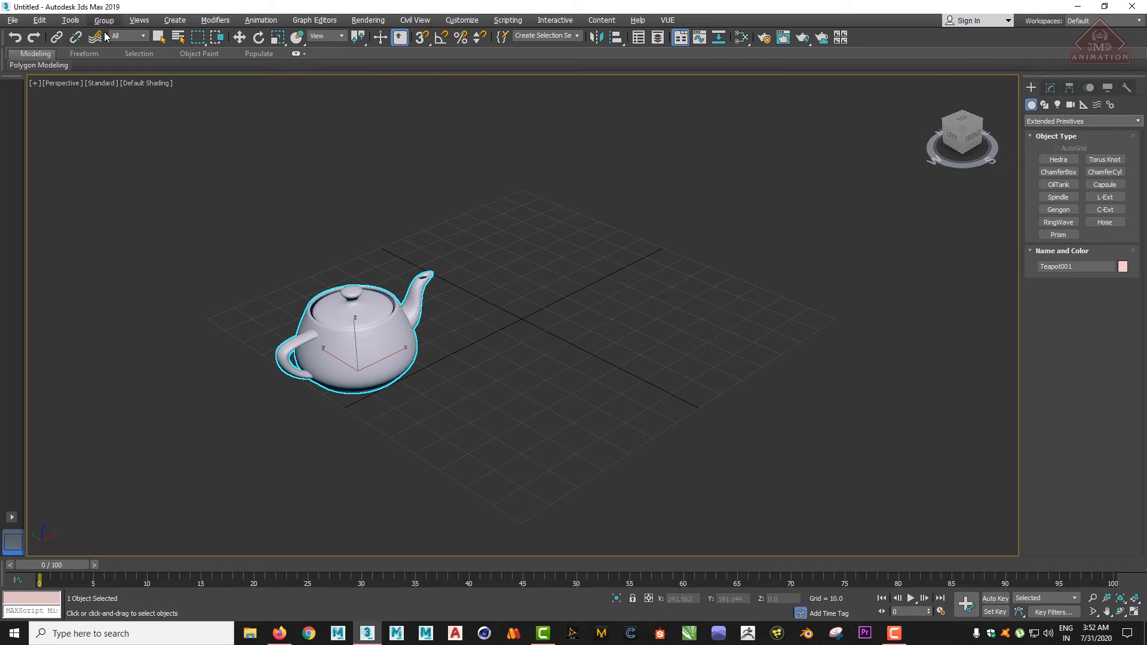
Look over the Create and Group commands again, and return the geometry category to Standard Primitives.
{"action": "left_click", "coordinate": [178, 20]}
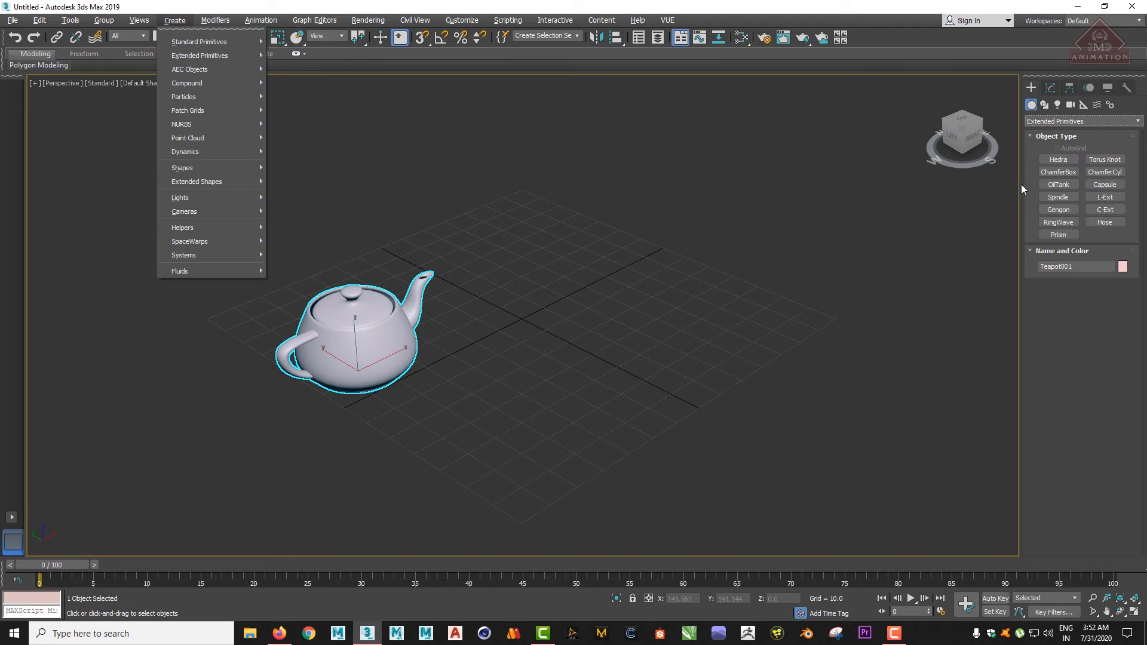
{"action": "mouse_move", "coordinate": [120, 21]}
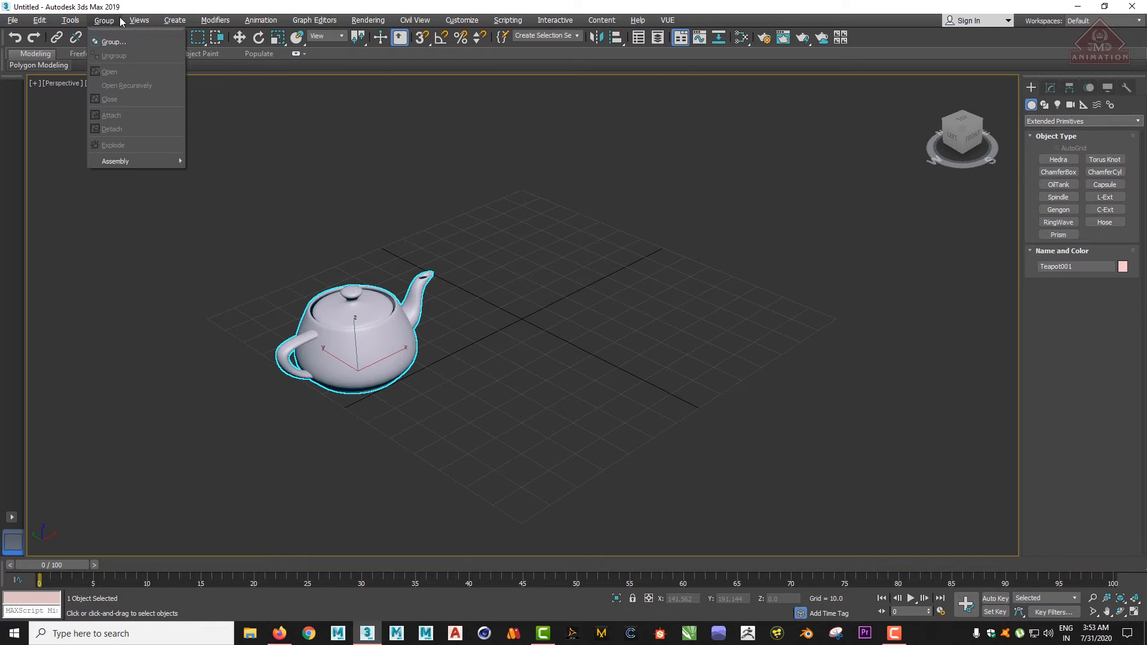
{"action": "left_click", "coordinate": [1079, 341]}
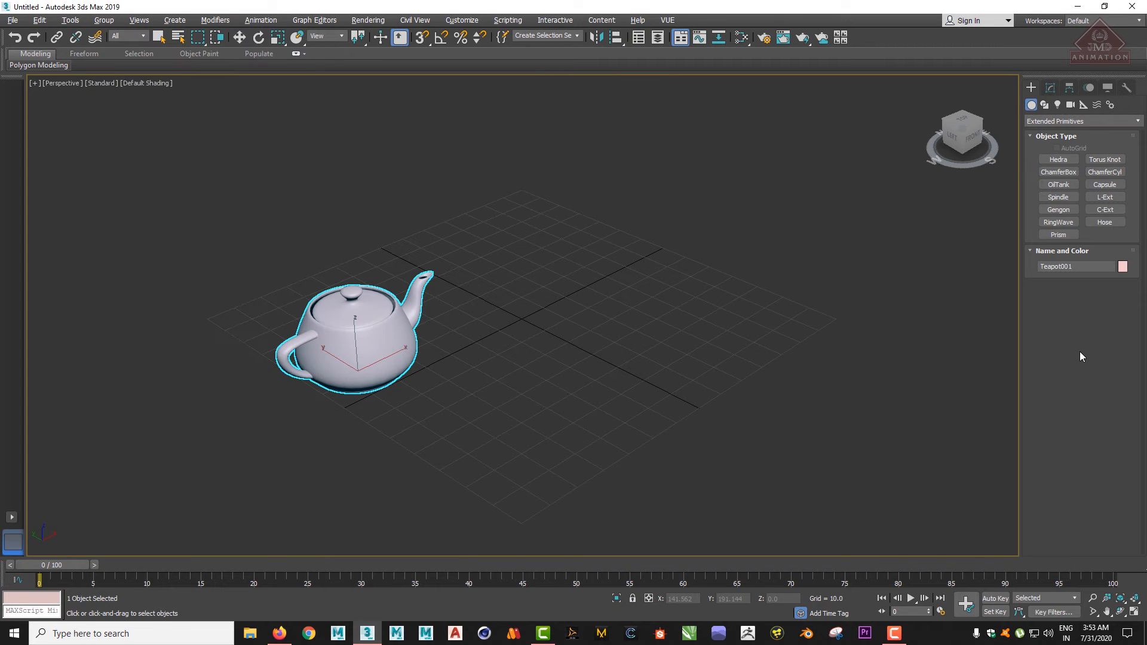
{"action": "left_click", "coordinate": [1070, 123]}
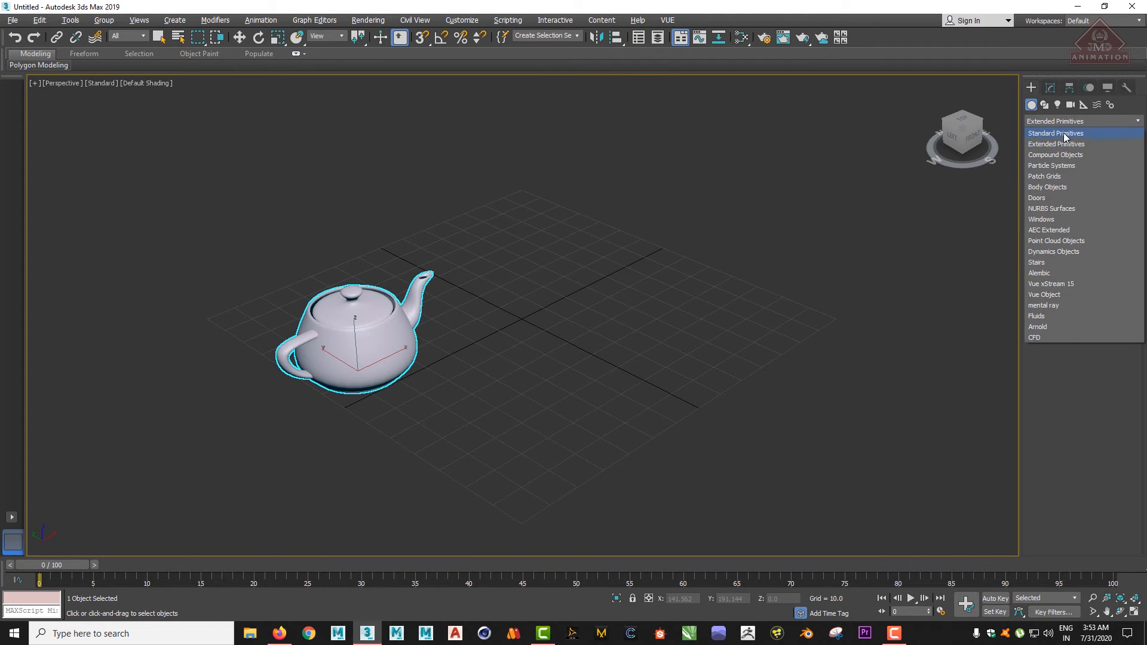
{"action": "left_click", "coordinate": [1065, 134]}
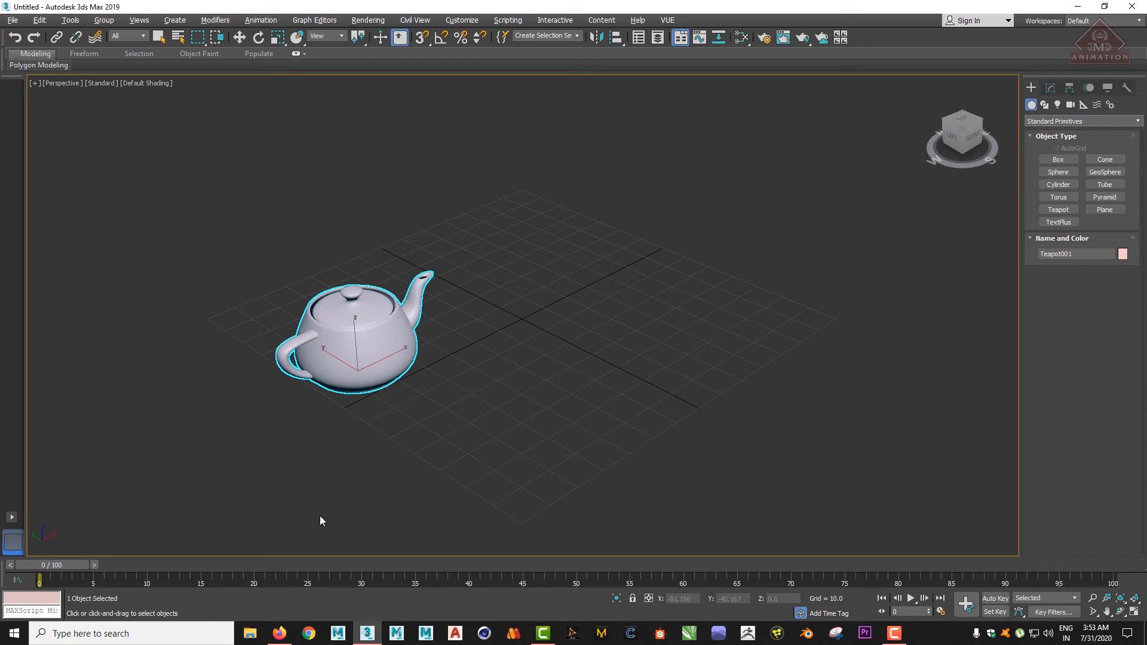
Open the Mini Curve Editor below the viewport, enlarge it to examine its tracks and graph, and close it.
{"action": "left_click", "coordinate": [26, 612]}
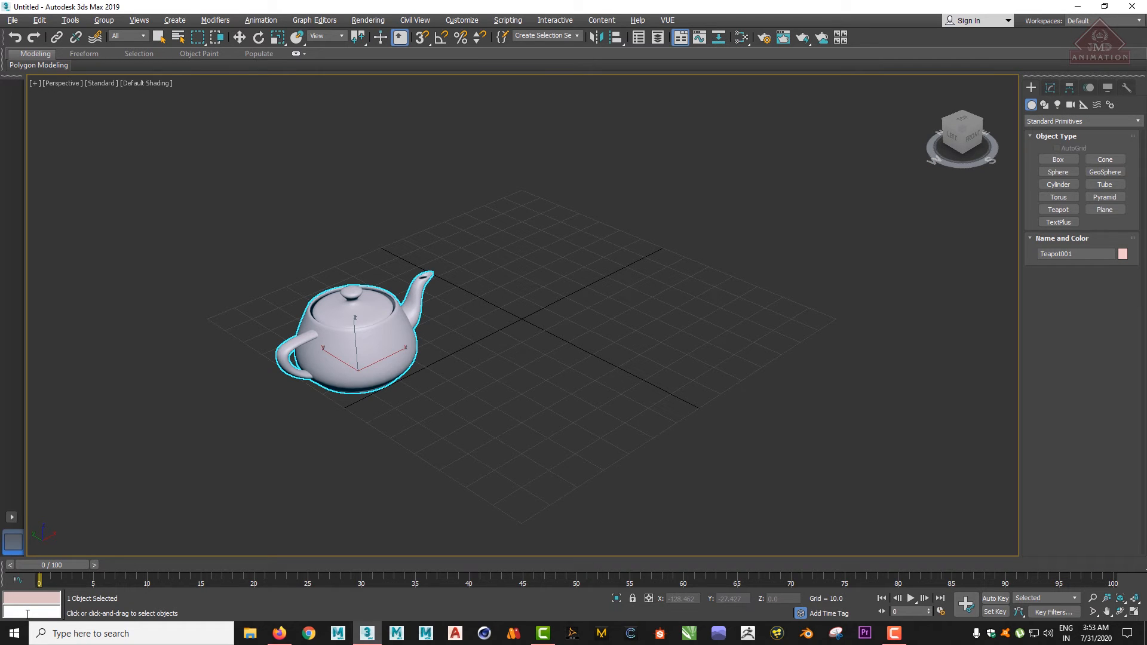
{"action": "left_click", "coordinate": [19, 582]}
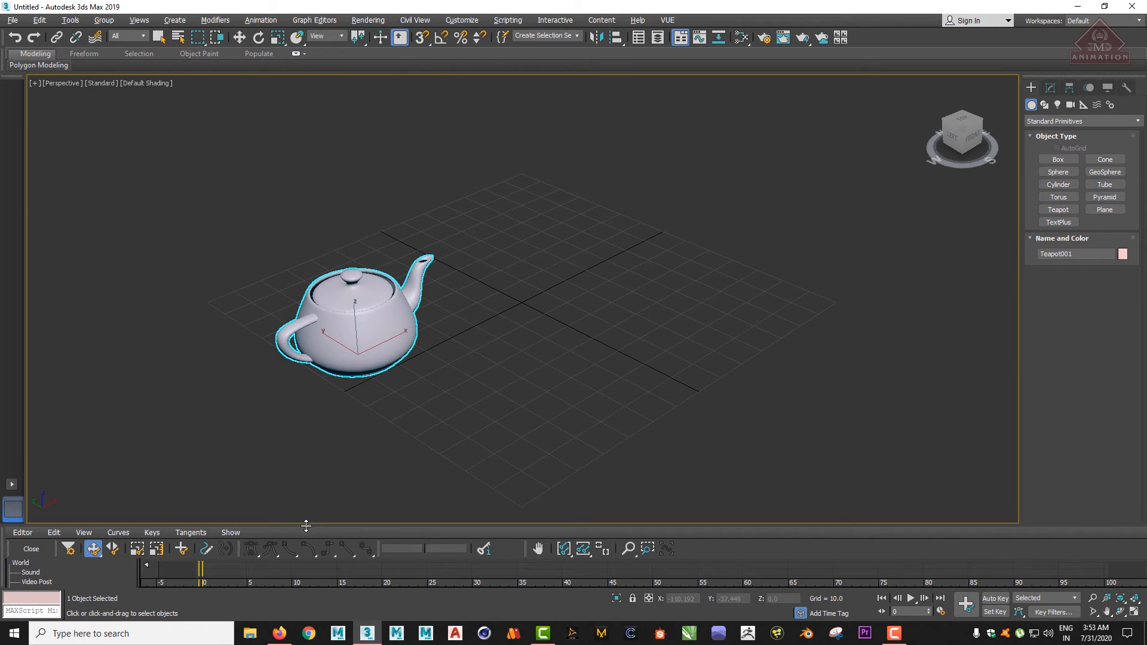
{"action": "left_click_drag", "start_coordinate": [307, 524], "coordinate": [306, 426]}
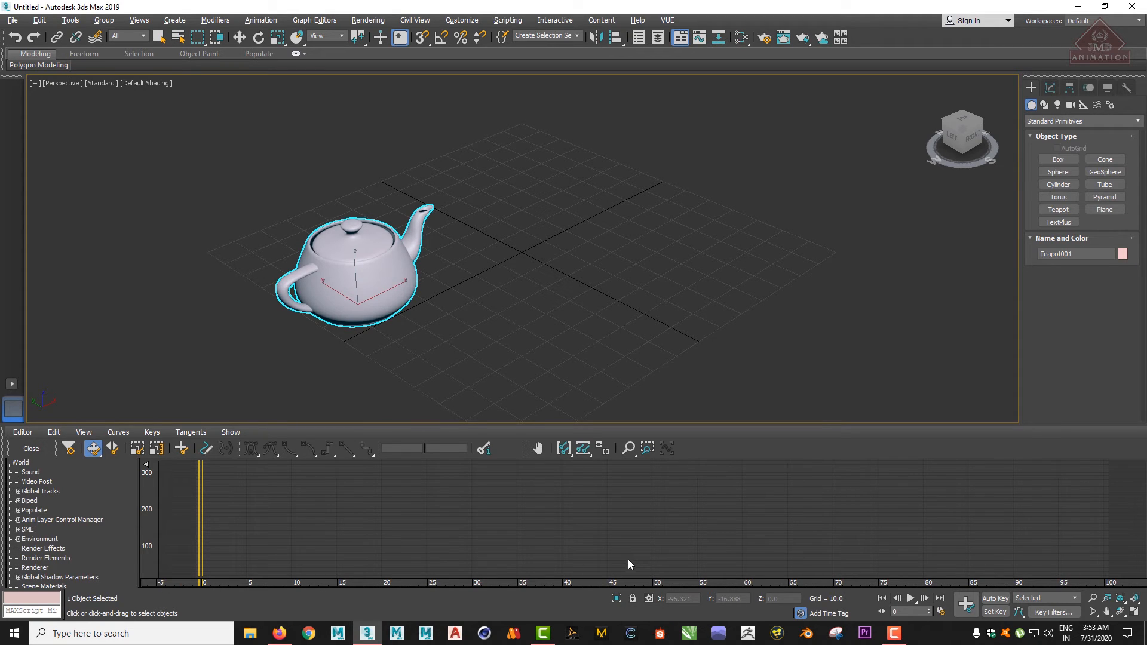
{"action": "left_click", "coordinate": [32, 448]}
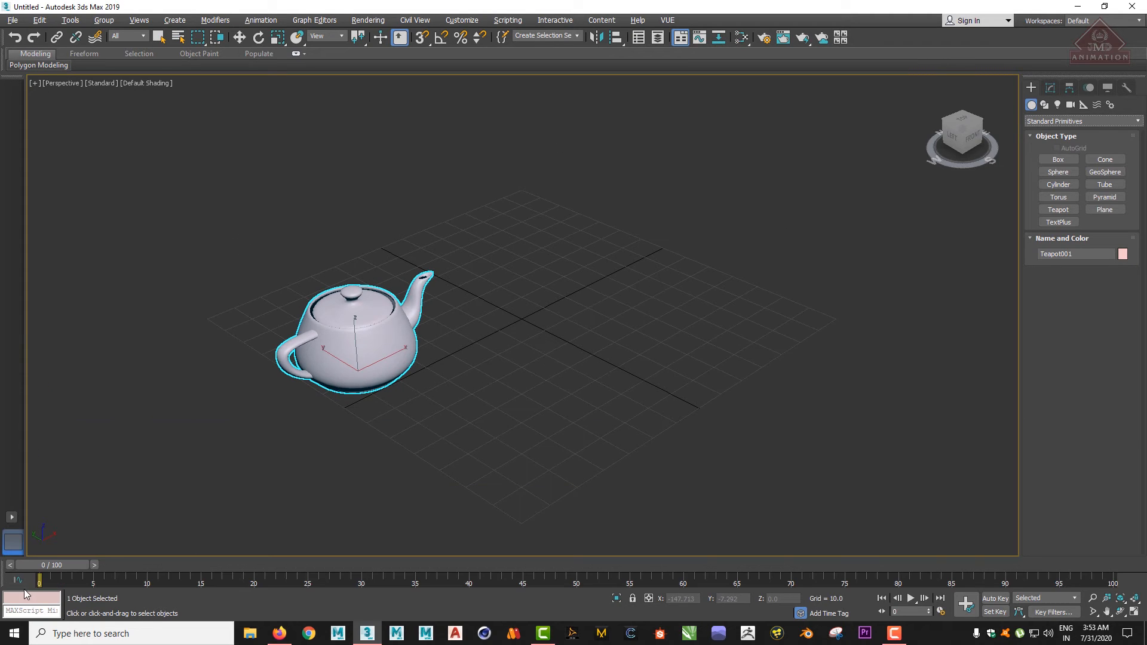
Play the animation, move the time slider to frame 43, and briefly show the Mini Curve Editor again.
{"action": "left_click_drag", "start_coordinate": [40, 583], "coordinate": [115, 582]}
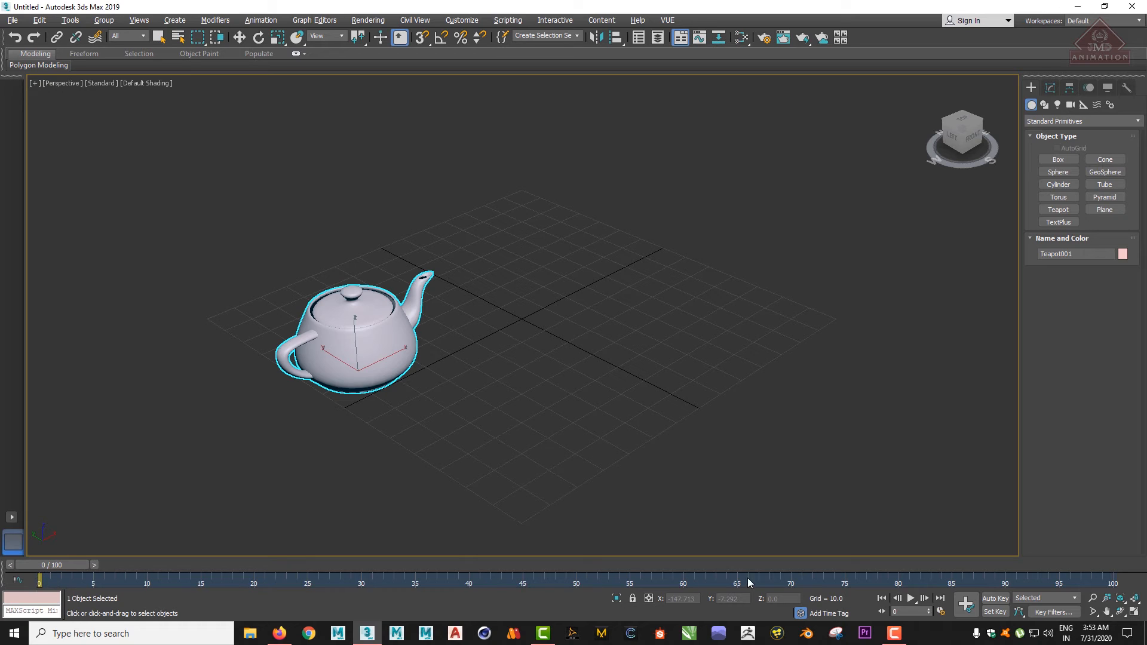
{"action": "left_click", "coordinate": [911, 599]}
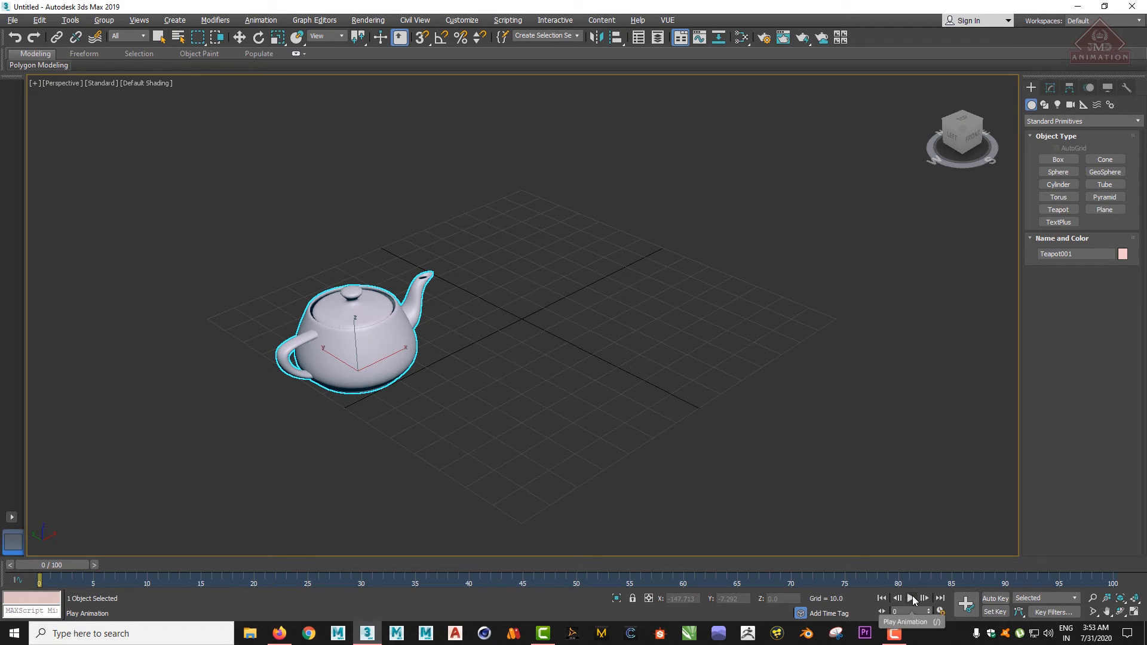
{"action": "left_click", "coordinate": [912, 600]}
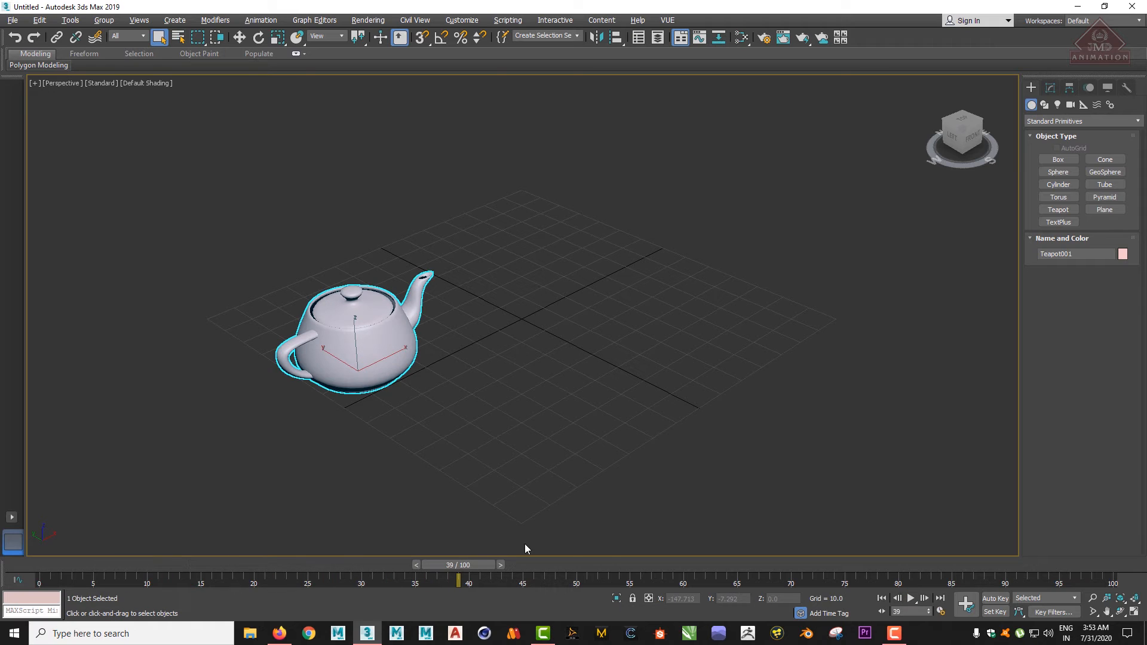
{"action": "left_click_drag", "start_coordinate": [473, 570], "coordinate": [525, 567]}
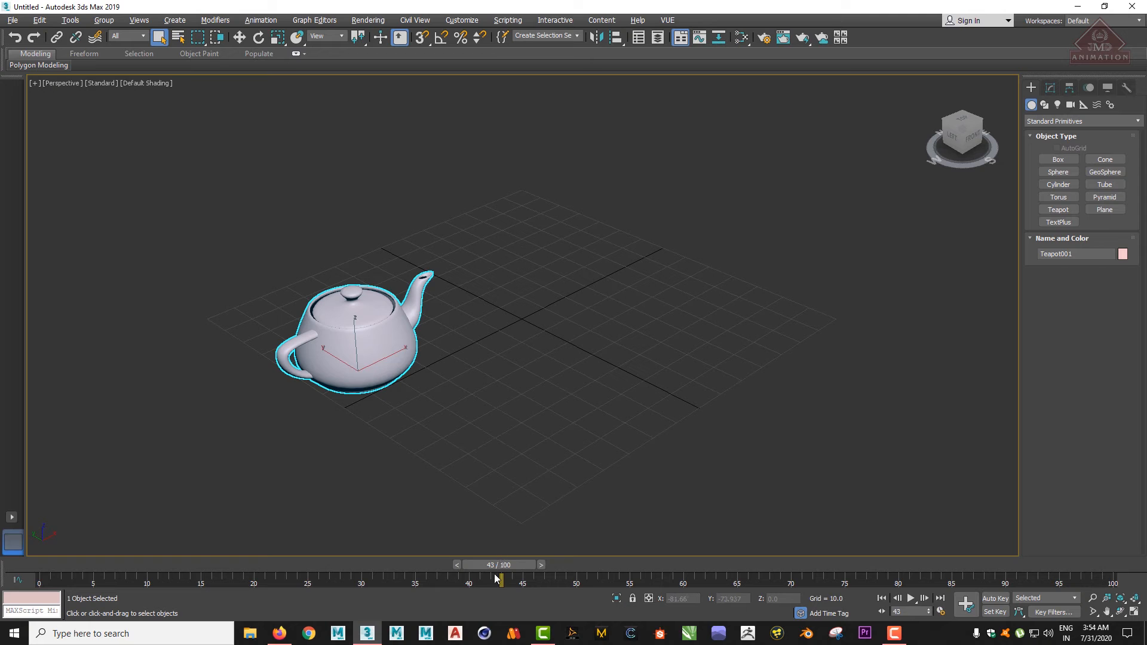
{"action": "left_click", "coordinate": [15, 580]}
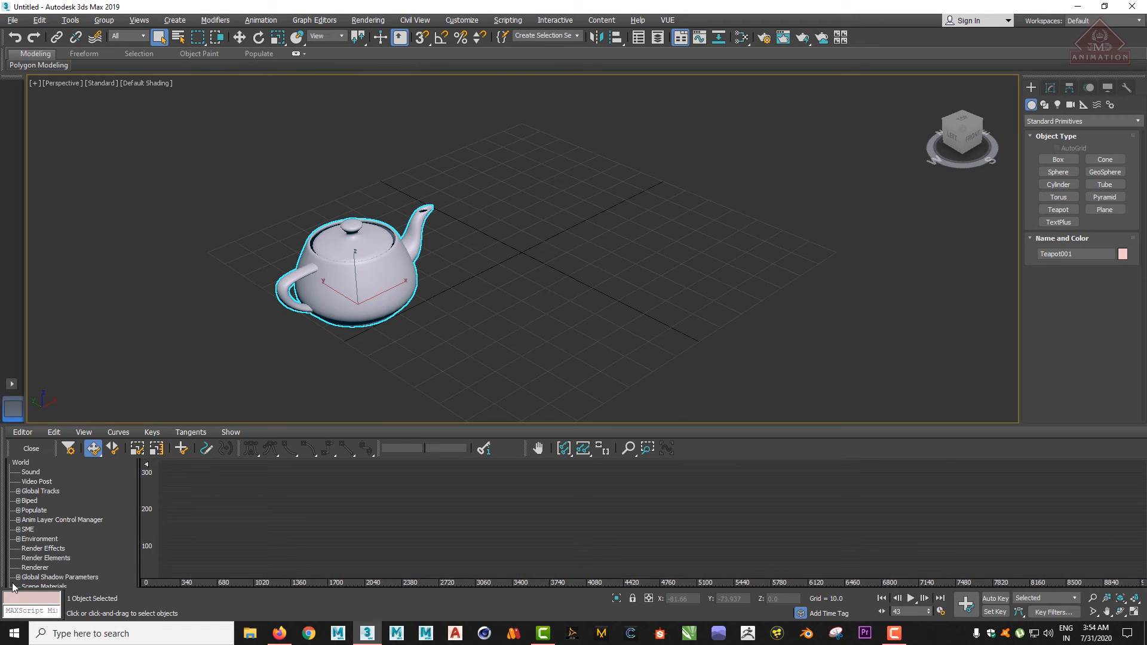
{"action": "left_click", "coordinate": [32, 448]}
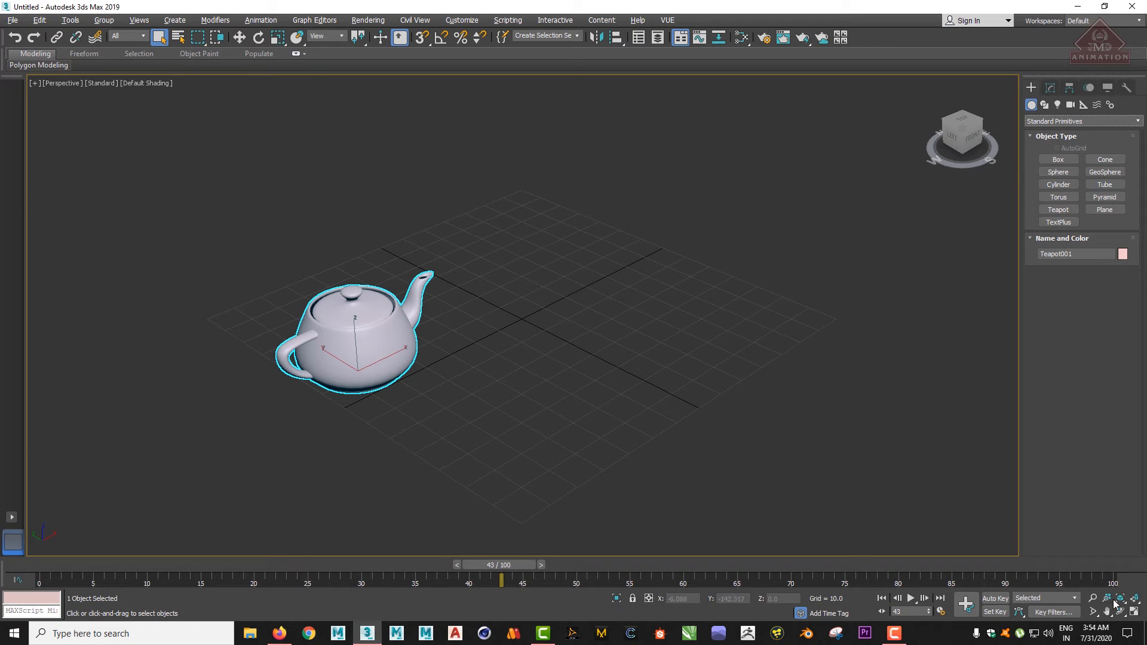
Zoom the Perspective view far out with the Zoom tool and reframe it on the selected teapot.
{"action": "left_click", "coordinate": [1093, 599]}
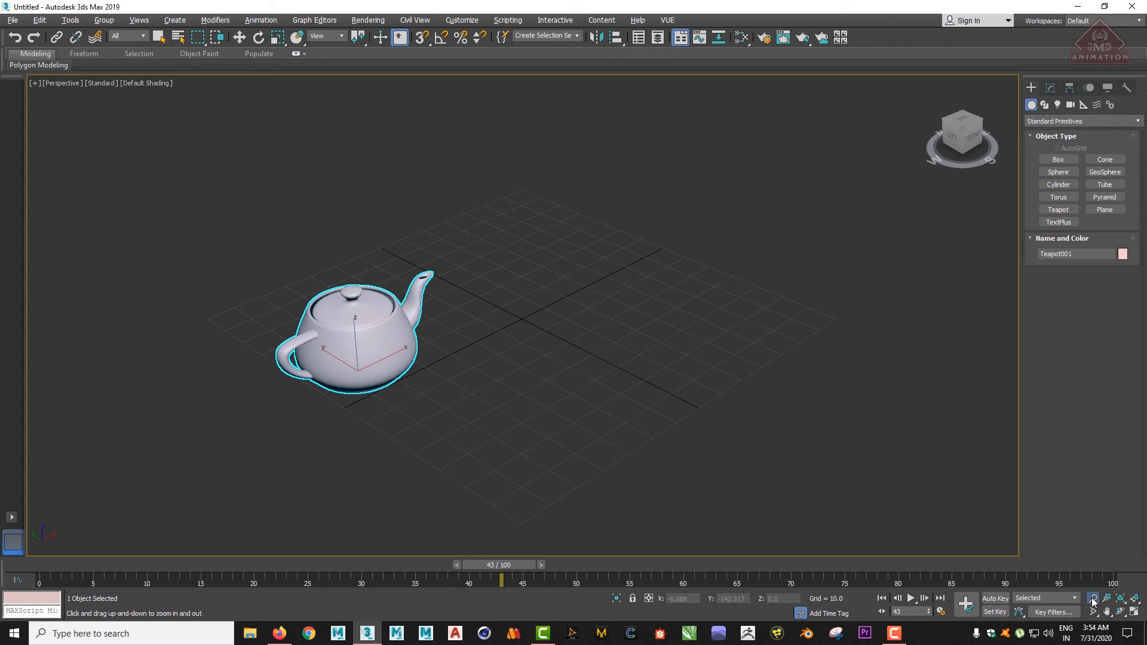
{"action": "left_click_drag", "start_coordinate": [588, 403], "coordinate": [30, 401]}
{"action": "left_click_drag", "start_coordinate": [454, 320], "coordinate": [186, 393]}
{"action": "left_click_drag", "start_coordinate": [598, 330], "coordinate": [272, 386]}
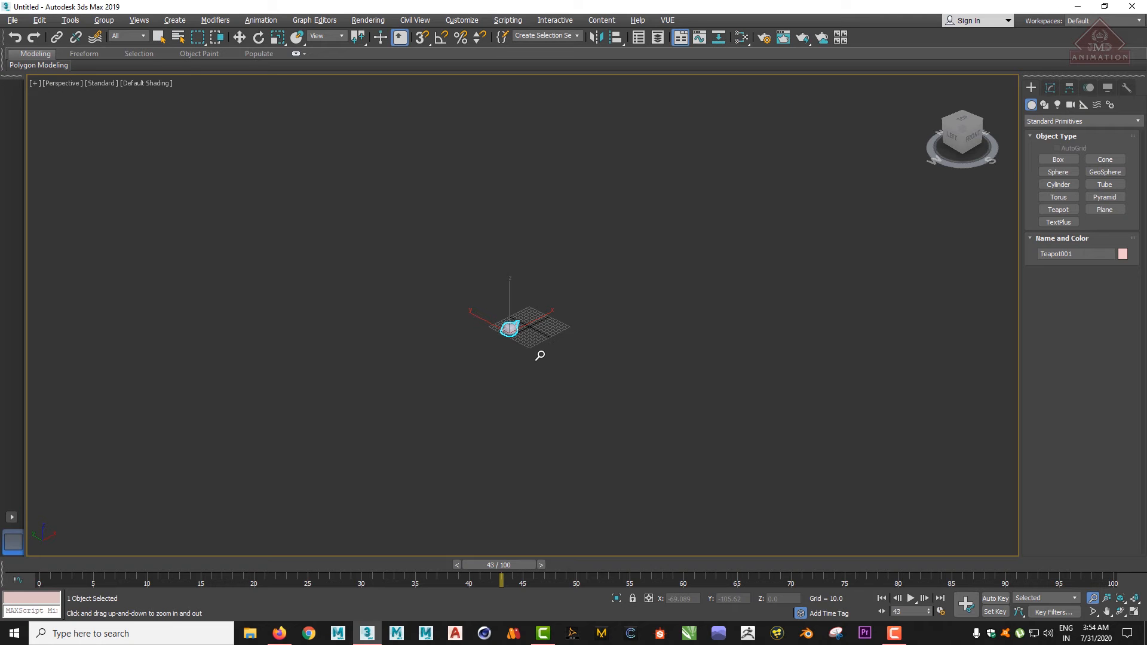
{"action": "key", "text": "z"}
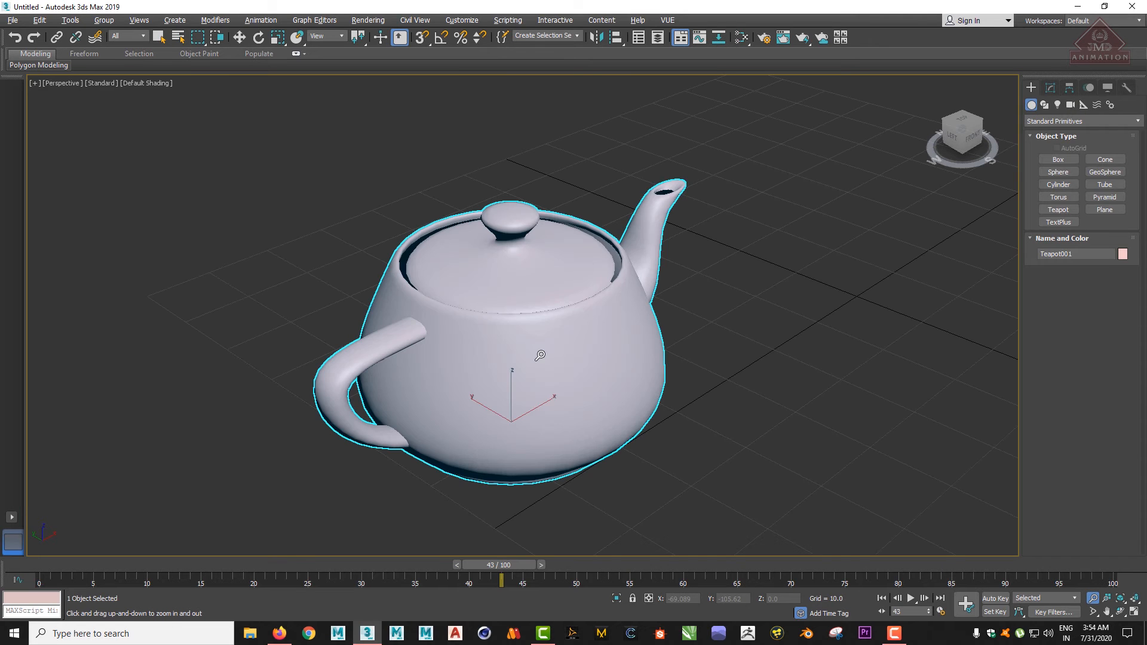
Demonstrate zooming in and out, framing the selected teapot and panning in the Perspective view, finishing zoomed far out.
{"action": "scroll", "coordinate": [669, 368], "scroll_direction": "down", "scroll_amount": 6}
{"action": "scroll", "coordinate": [675, 361], "scroll_direction": "up", "scroll_amount": 2}
{"action": "scroll", "coordinate": [675, 362], "scroll_direction": "down", "scroll_amount": 5}
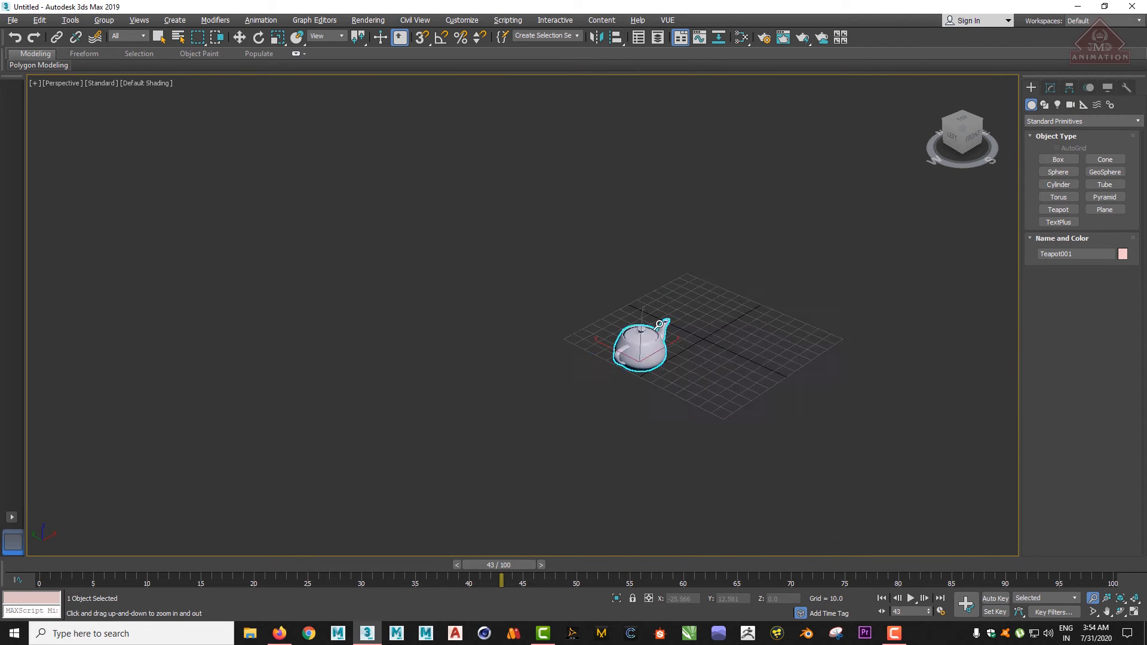
{"action": "scroll", "coordinate": [656, 318], "scroll_direction": "up", "scroll_amount": 8}
{"action": "scroll", "coordinate": [650, 331], "scroll_direction": "up", "scroll_amount": 4}
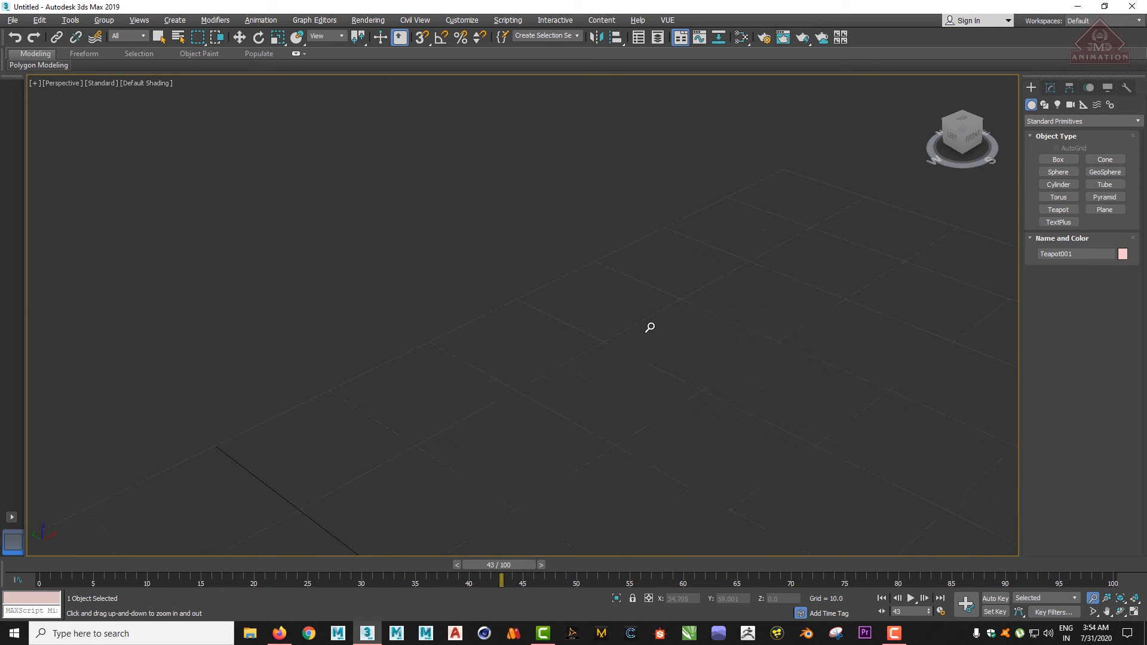
{"action": "key", "text": "z"}
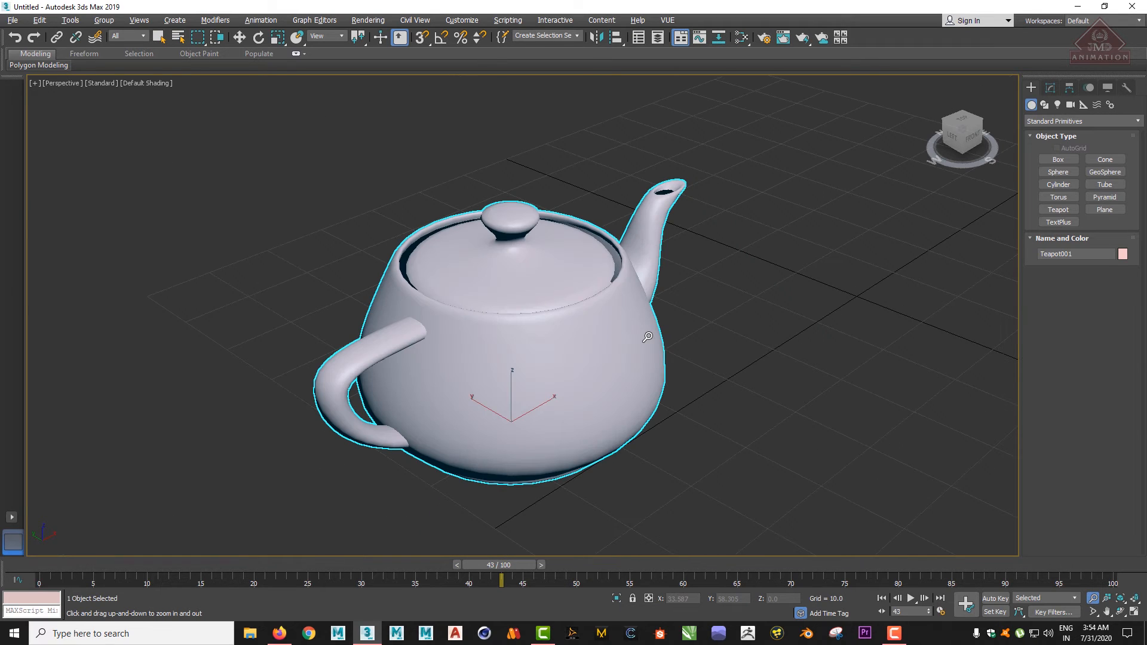
{"action": "scroll", "coordinate": [646, 336], "scroll_direction": "down", "scroll_amount": 4}
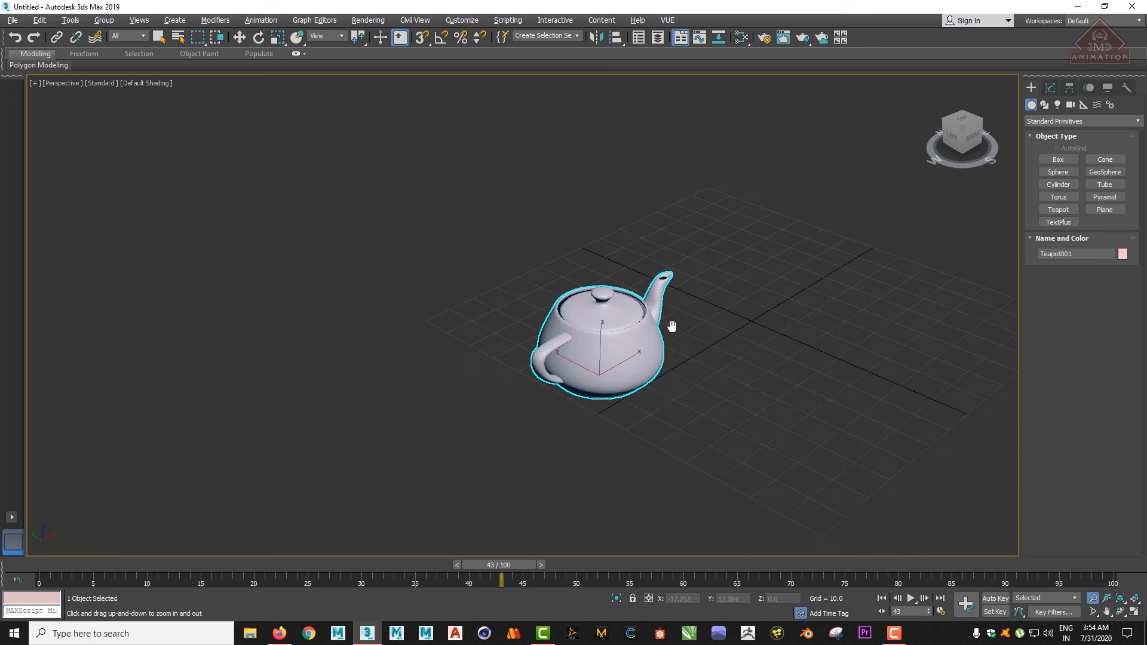
{"action": "middle_click_drag", "start_coordinate": [670, 325], "coordinate": [508, 294]}
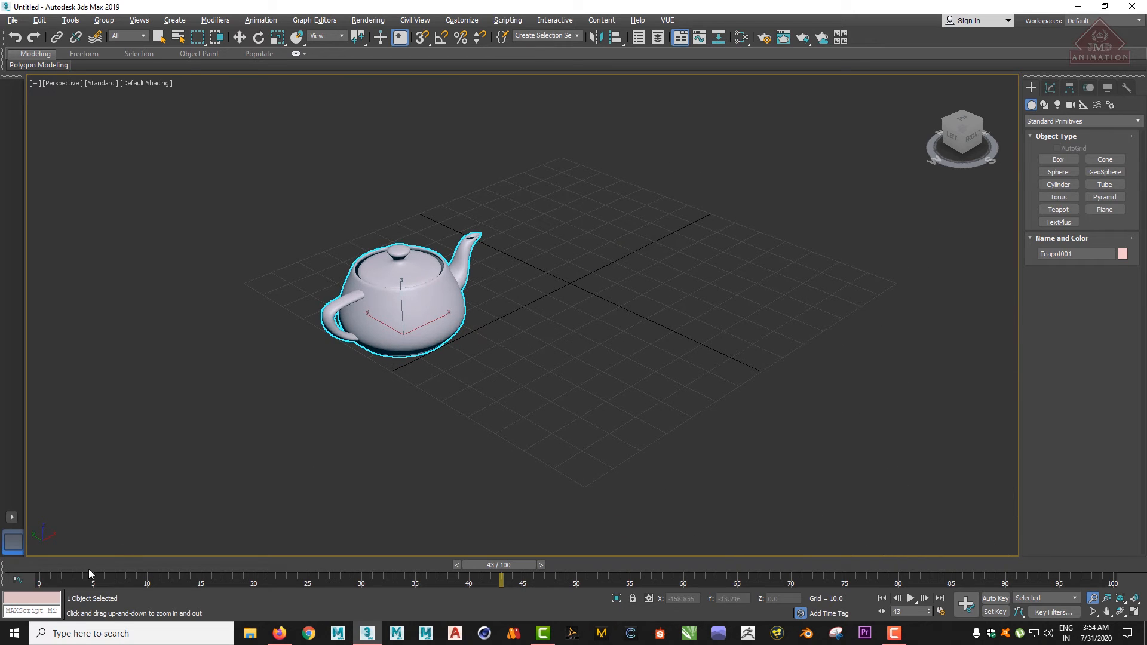
{"action": "scroll", "coordinate": [424, 384], "scroll_direction": "down", "scroll_amount": 8}
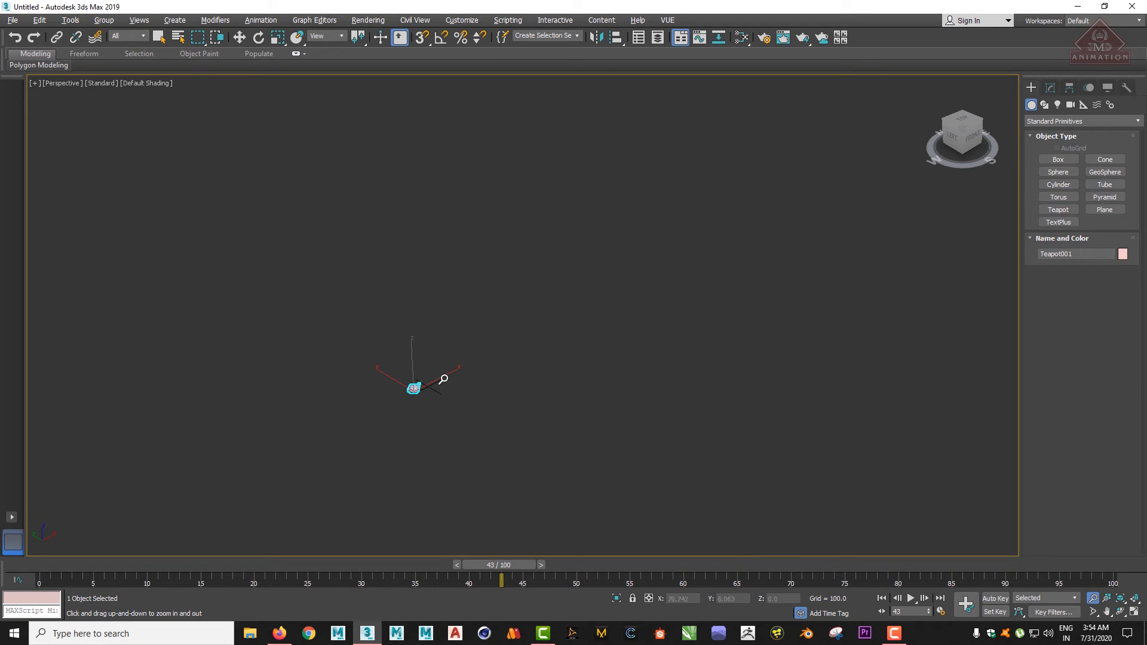
Frame the selected teapot in the Perspective view, zoom out slightly, pan it upward and toggle the maximized viewport off and on.
{"action": "key", "text": "z"}
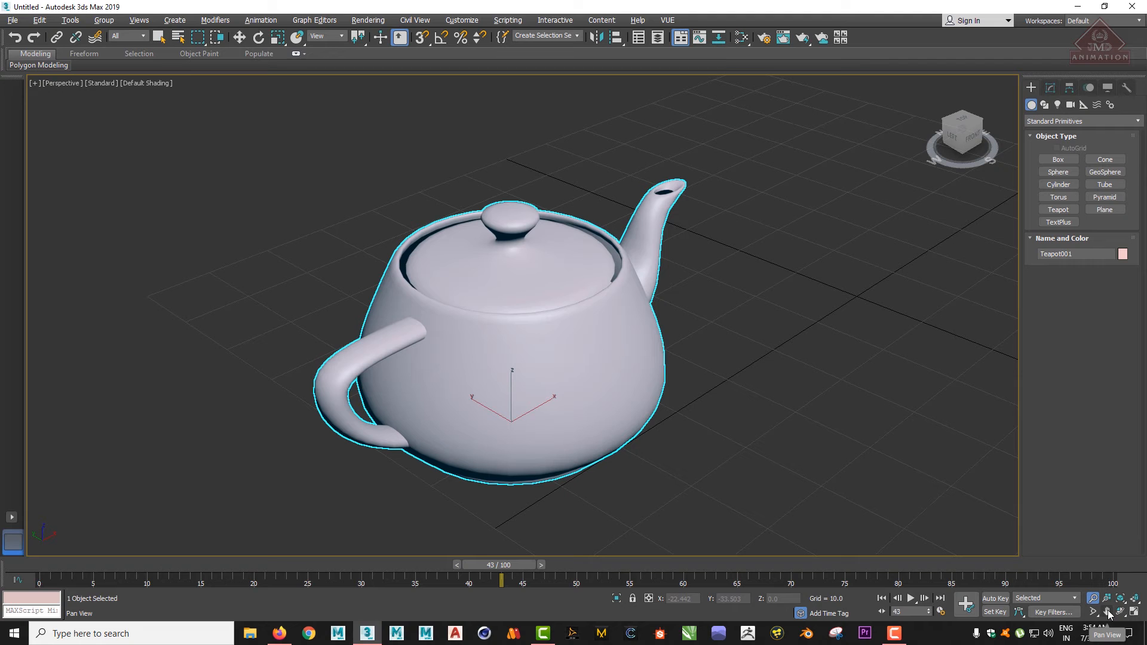
{"action": "scroll", "coordinate": [547, 363], "scroll_direction": "down", "scroll_amount": 3}
{"action": "middle_click_drag", "start_coordinate": [548, 364], "coordinate": [529, 311]}
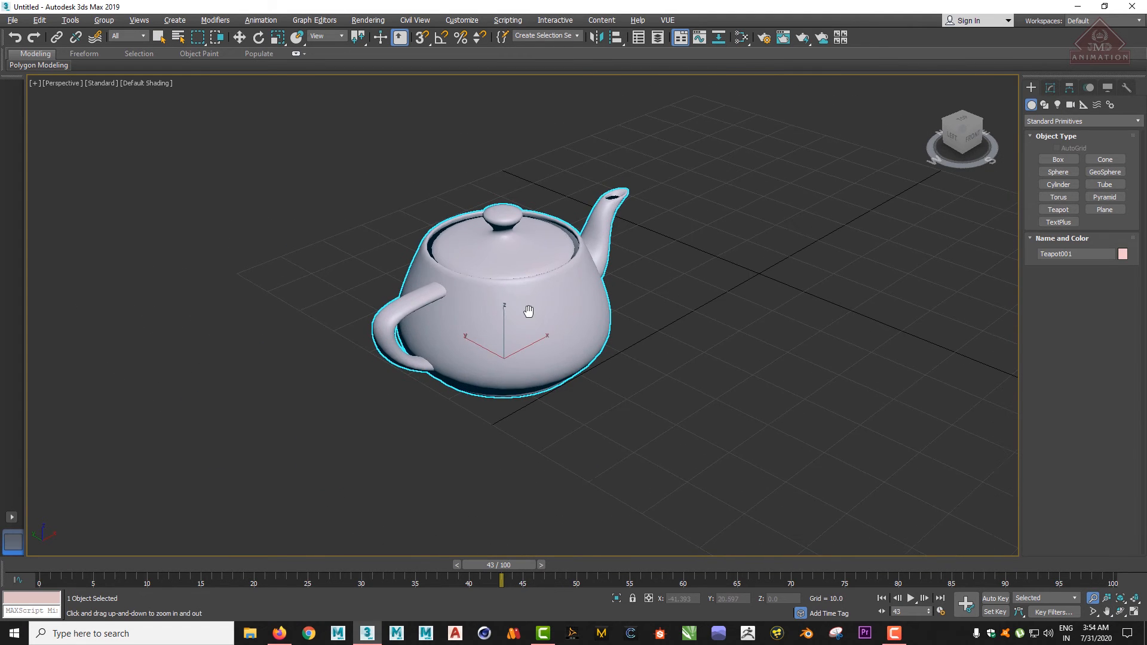
{"action": "left_click", "coordinate": [1135, 616]}
{"action": "left_click", "coordinate": [1134, 612]}
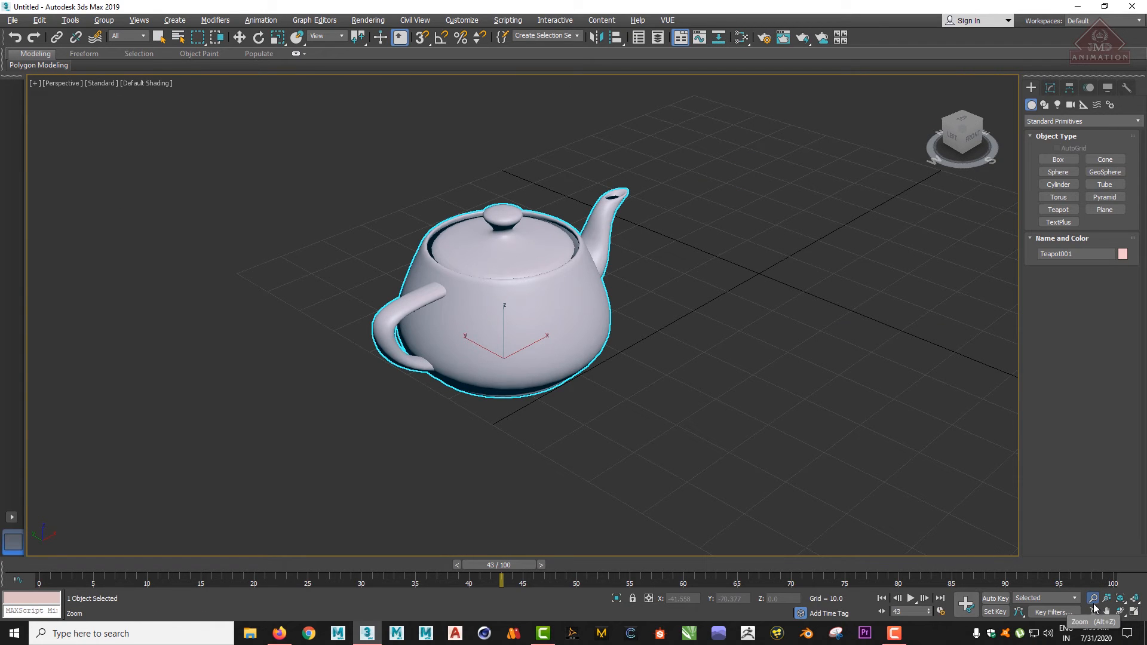
Deselect the teapot, zoom the Perspective view far out with the Zoom tool and leave the tool.
{"action": "left_click", "coordinate": [163, 39]}
{"action": "left_click", "coordinate": [382, 221]}
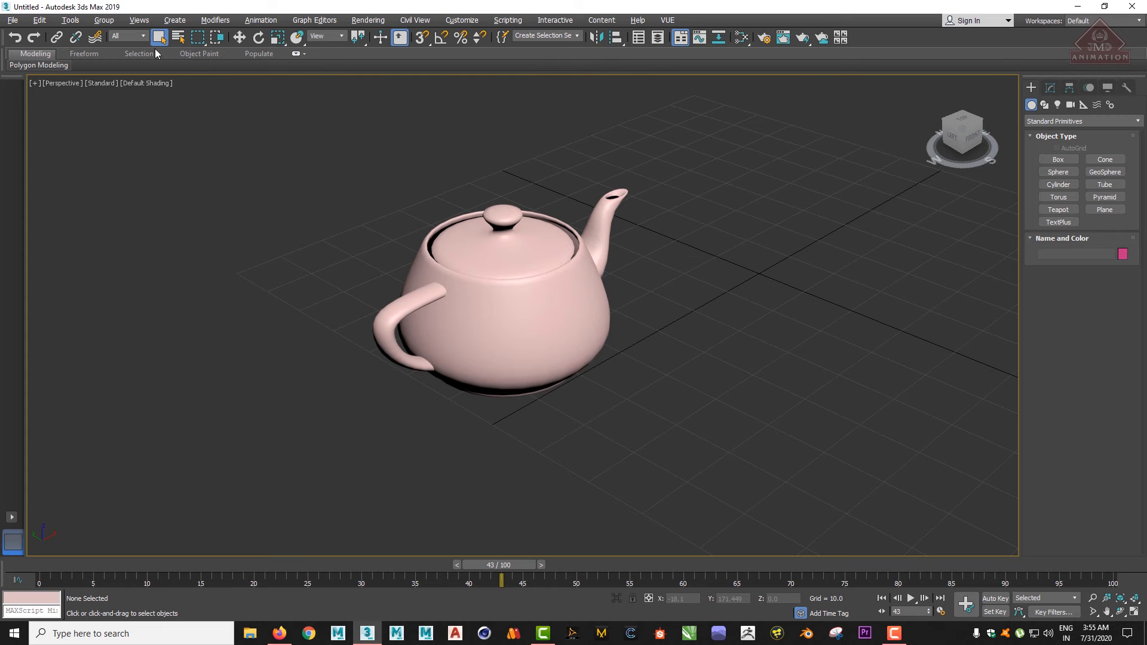
{"action": "left_click", "coordinate": [1092, 598]}
{"action": "left_click_drag", "start_coordinate": [701, 377], "coordinate": [564, 313]}
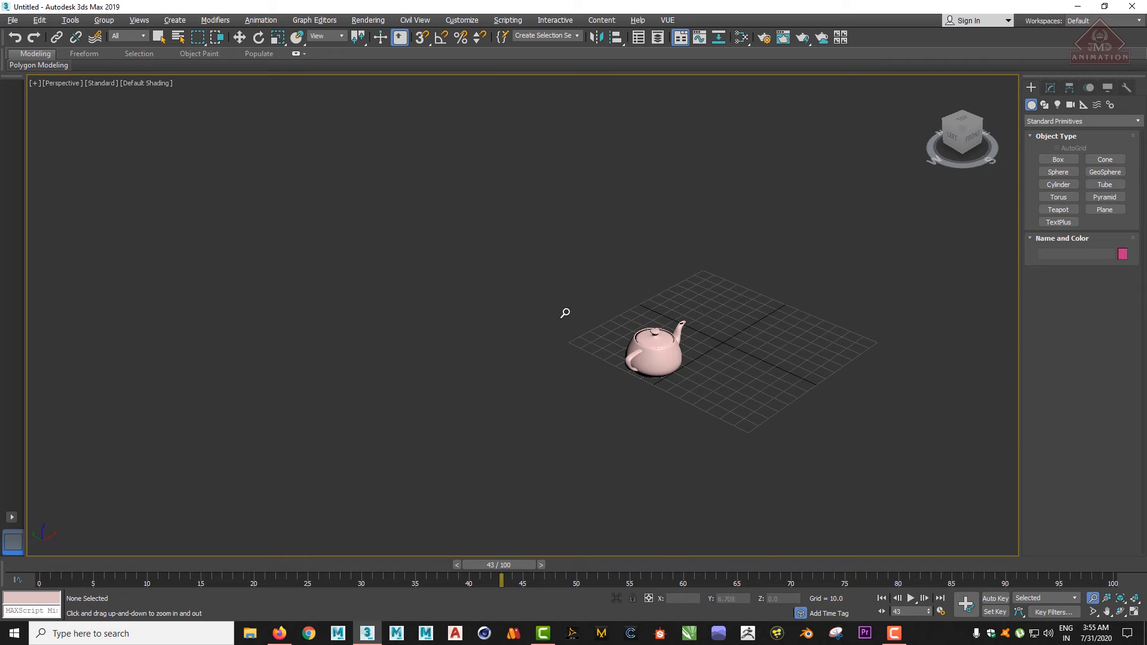
{"action": "right_click", "coordinate": [530, 279]}
{"action": "right_click", "coordinate": [529, 280]}
{"action": "left_click", "coordinate": [794, 433]}
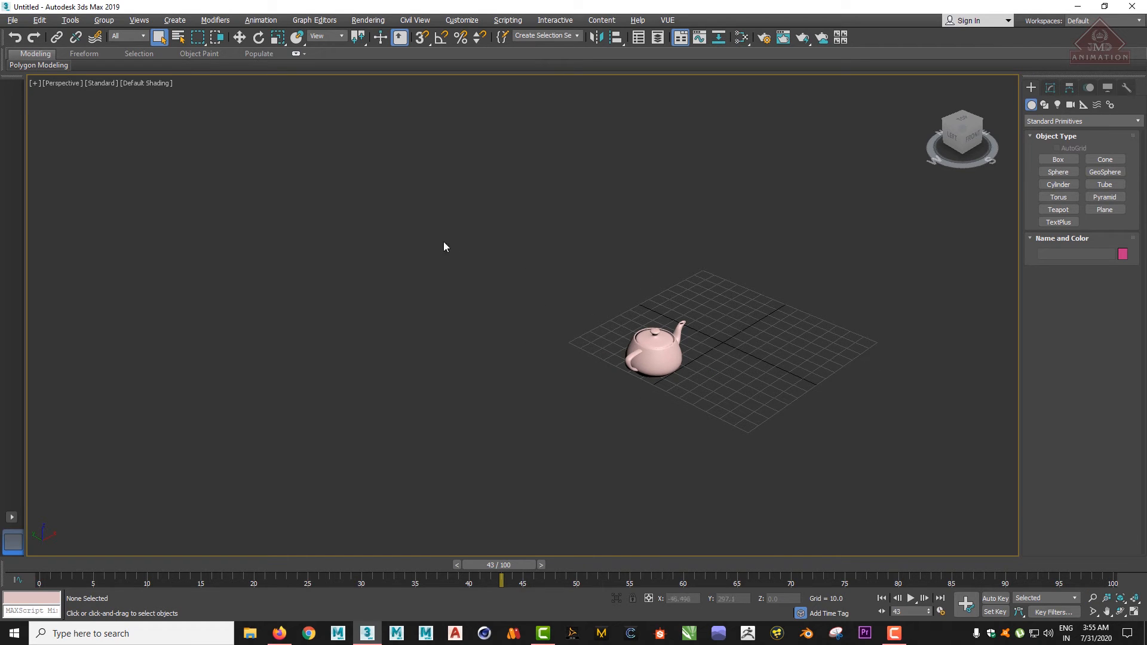
Select the teapot again and practise zooming and panning until the whole grid fills the Perspective view.
{"action": "right_click", "coordinate": [513, 279]}
{"action": "left_click", "coordinate": [720, 359]}
{"action": "left_click", "coordinate": [682, 356]}
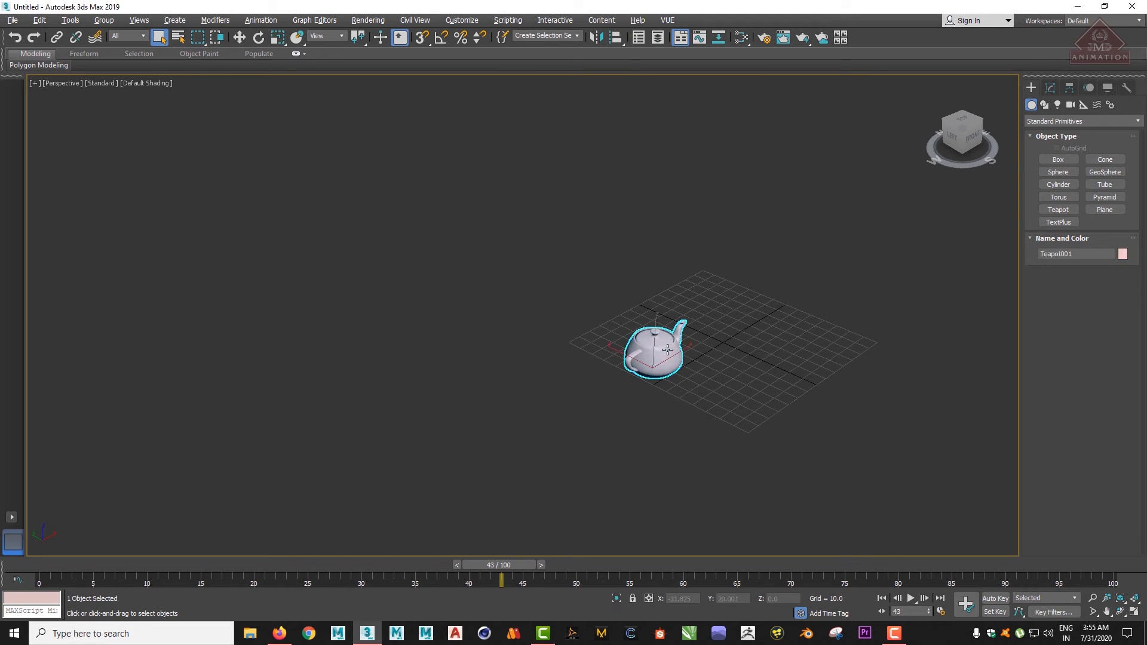
{"action": "scroll", "coordinate": [727, 351], "scroll_direction": "down", "scroll_amount": 3}
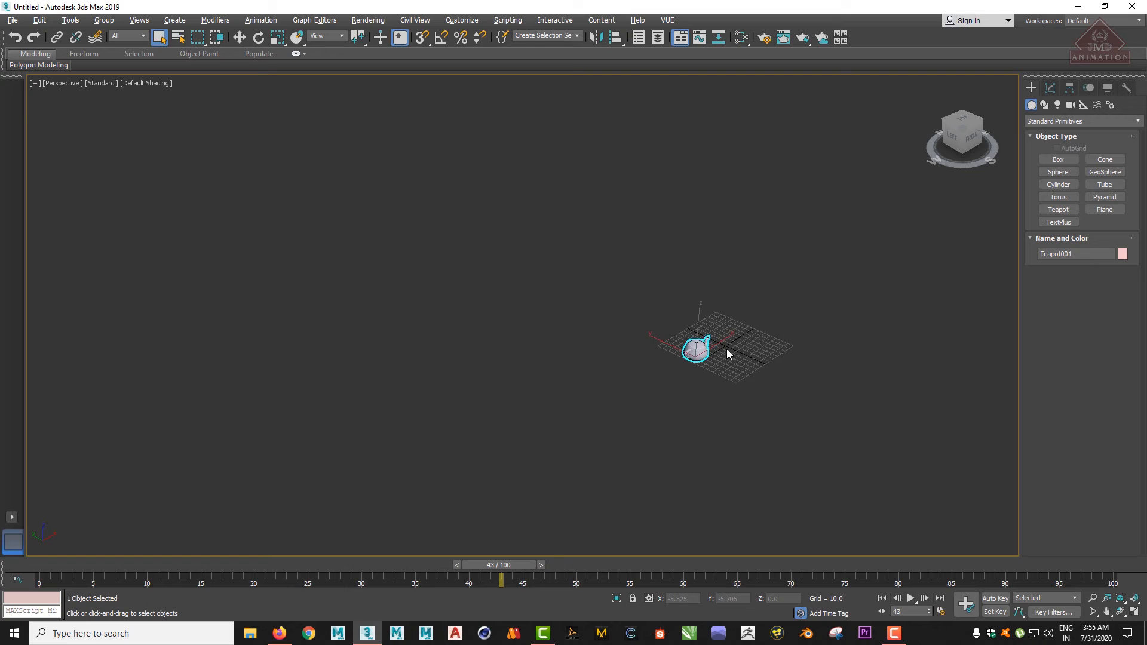
{"action": "scroll", "coordinate": [733, 361], "scroll_direction": "up", "scroll_amount": 5}
{"action": "middle_click_drag", "start_coordinate": [735, 366], "coordinate": [532, 335]}
{"action": "scroll", "coordinate": [575, 346], "scroll_direction": "up", "scroll_amount": 3}
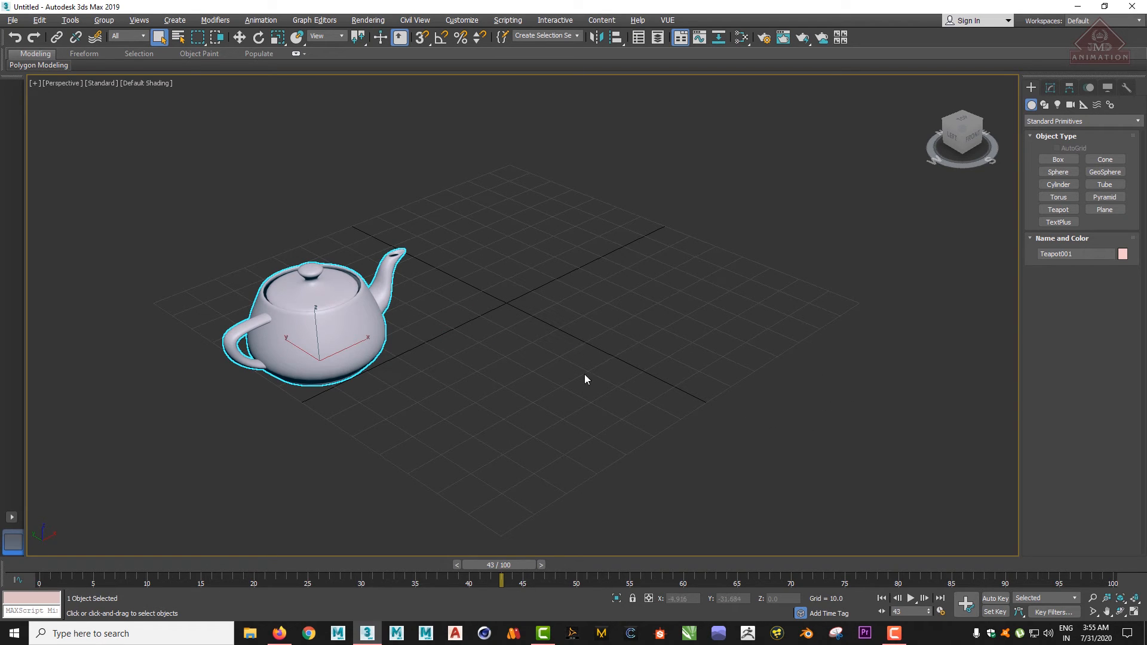
Move the time slider to frame 0, glance at the TurboSquid free models page in the browser and return to 3ds Max.
{"action": "left_click_drag", "start_coordinate": [497, 564], "coordinate": [48, 567]}
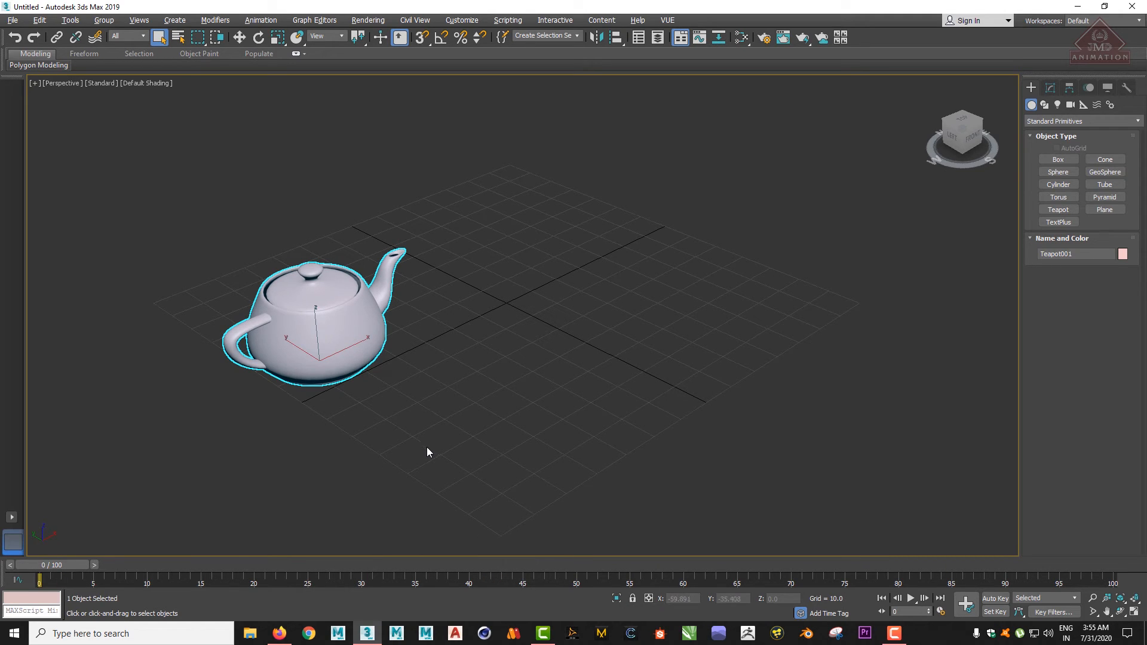
{"action": "left_click", "coordinate": [283, 637]}
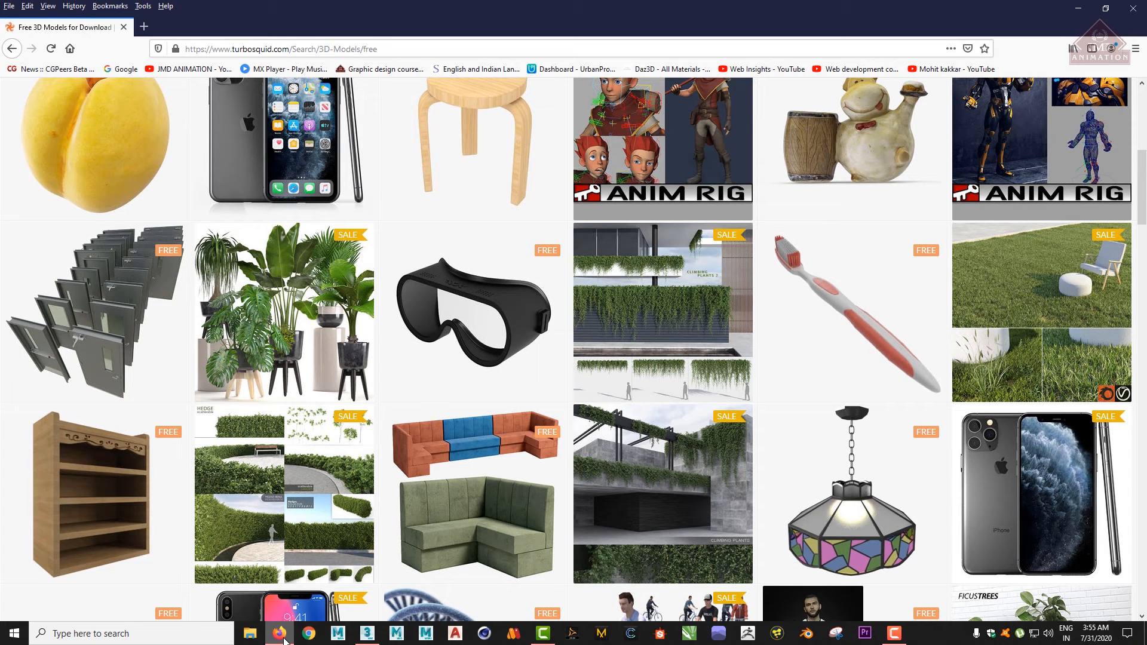
{"action": "left_click", "coordinate": [283, 637]}
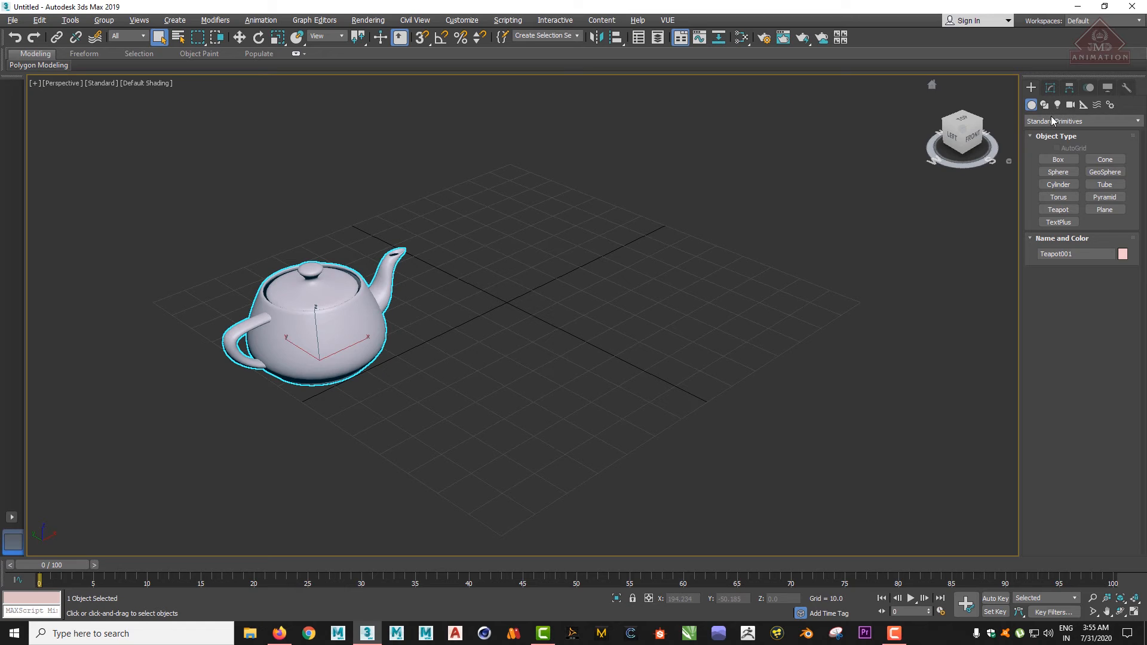
Create three boxes around the grid, about 24 × 23 × 21, 29 × 35 × 23 and 33 × 43 × 22 in length, width and height.
{"action": "left_click", "coordinate": [1058, 159]}
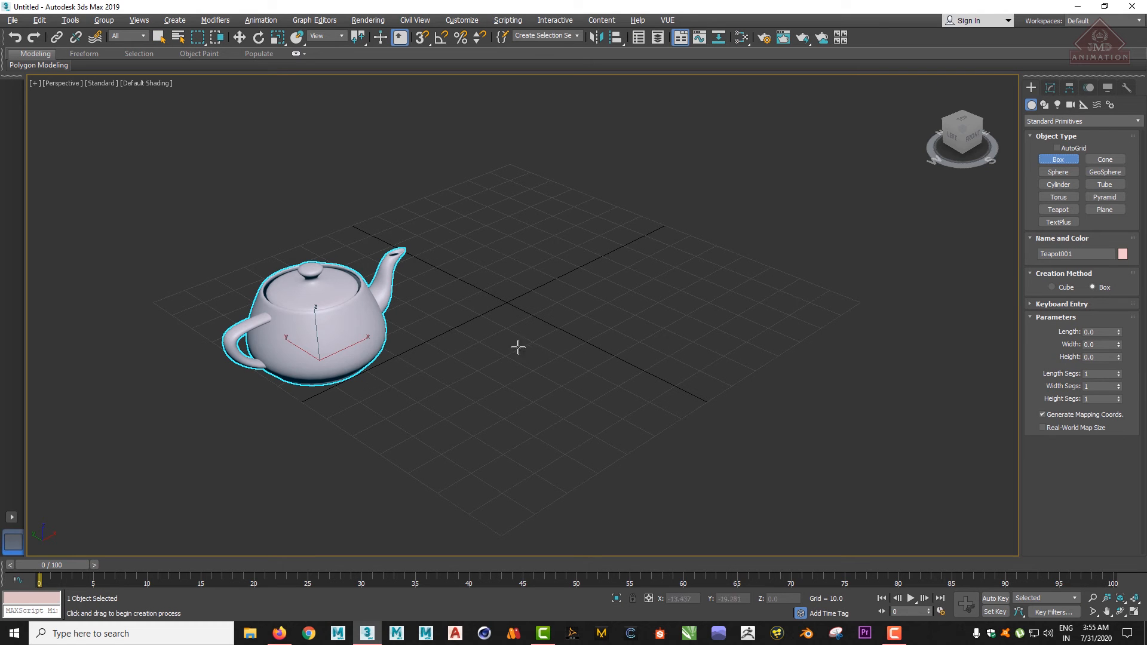
{"action": "left_click_drag", "start_coordinate": [406, 399], "coordinate": [540, 402]}
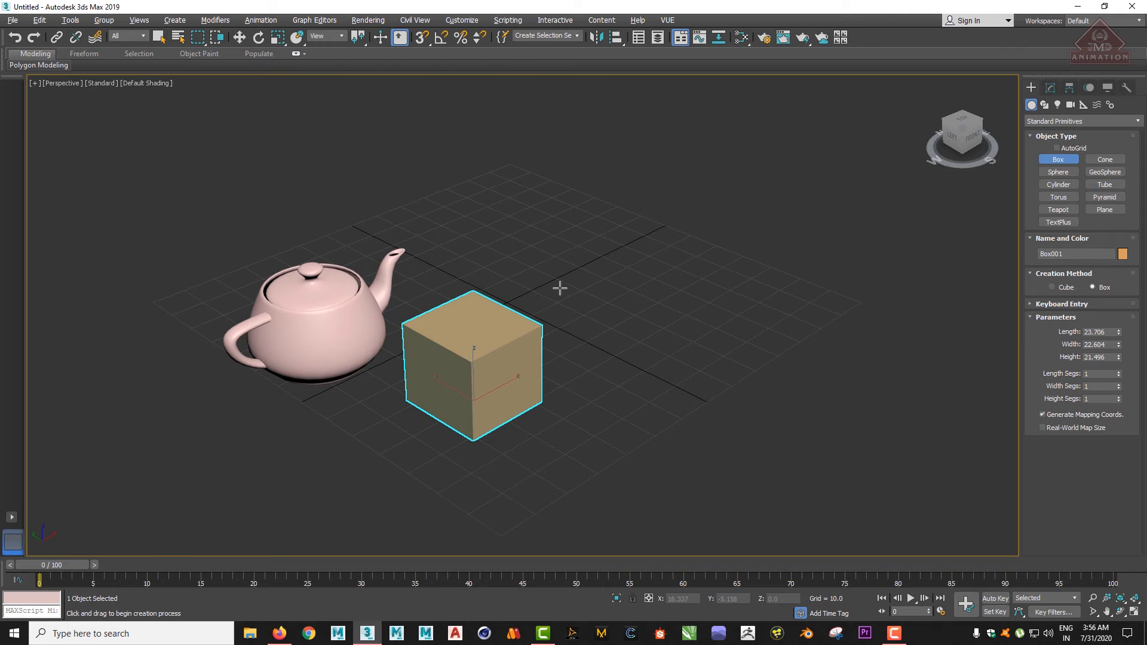
{"action": "left_click_drag", "start_coordinate": [517, 227], "coordinate": [657, 220]}
{"action": "left_click", "coordinate": [637, 149]}
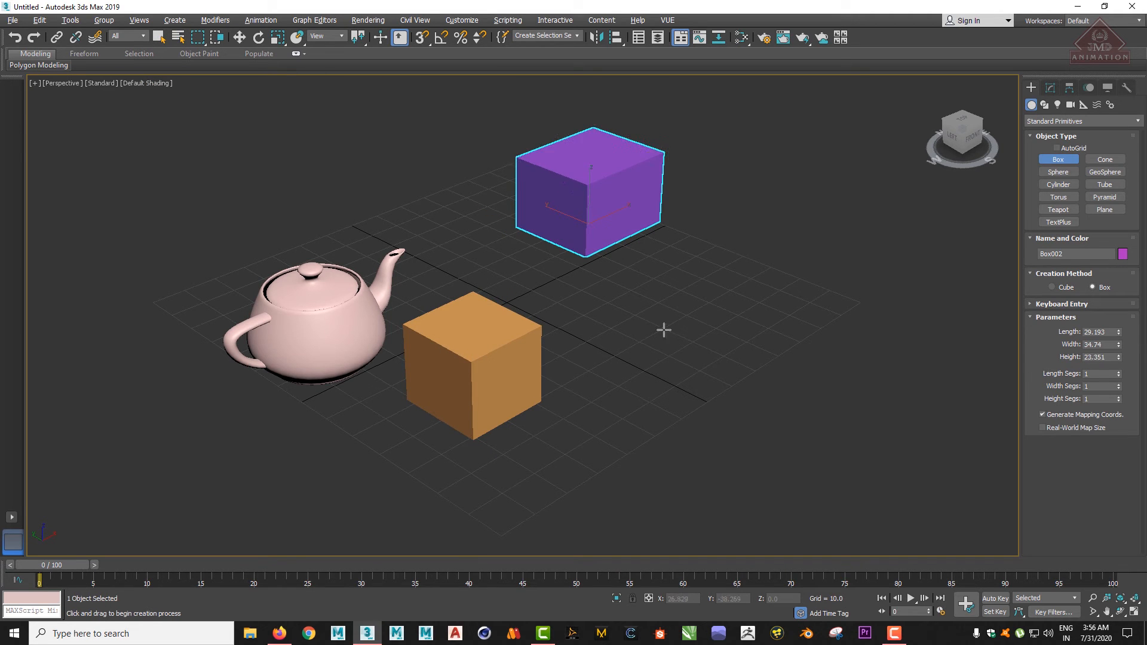
{"action": "left_click_drag", "start_coordinate": [639, 329], "coordinate": [833, 316]}
{"action": "left_click", "coordinate": [794, 236]}
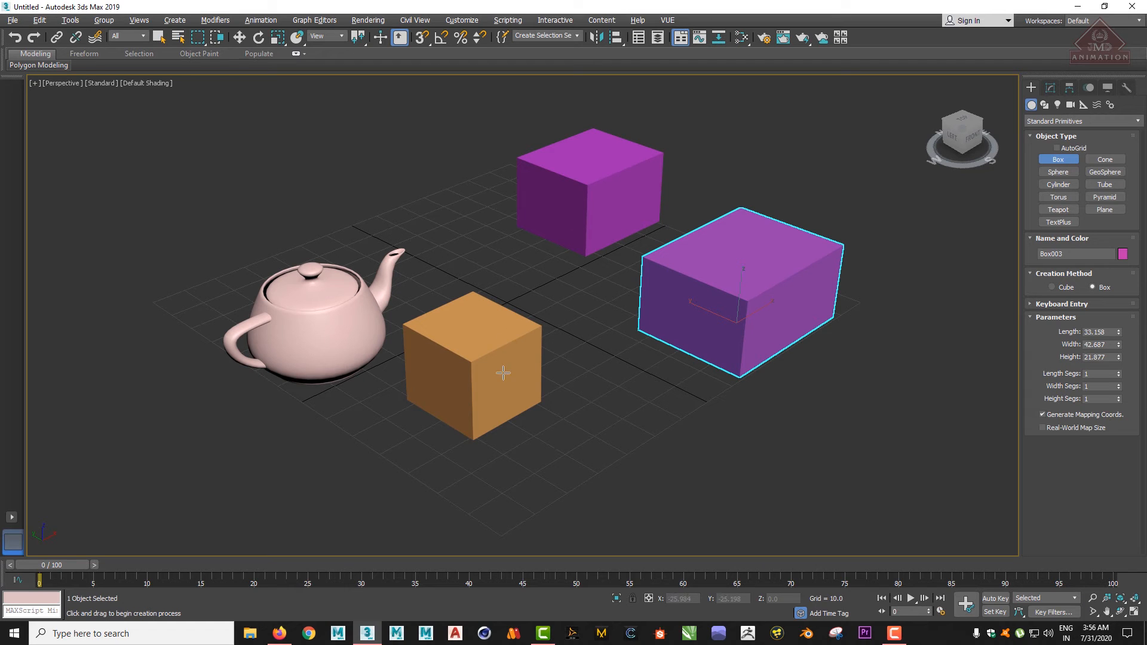
Create a sphere of about 9.2 radius beside the orange box and a cylinder of about 15.5 radius and 33.8 height behind the teapot.
{"action": "left_click", "coordinate": [1058, 172]}
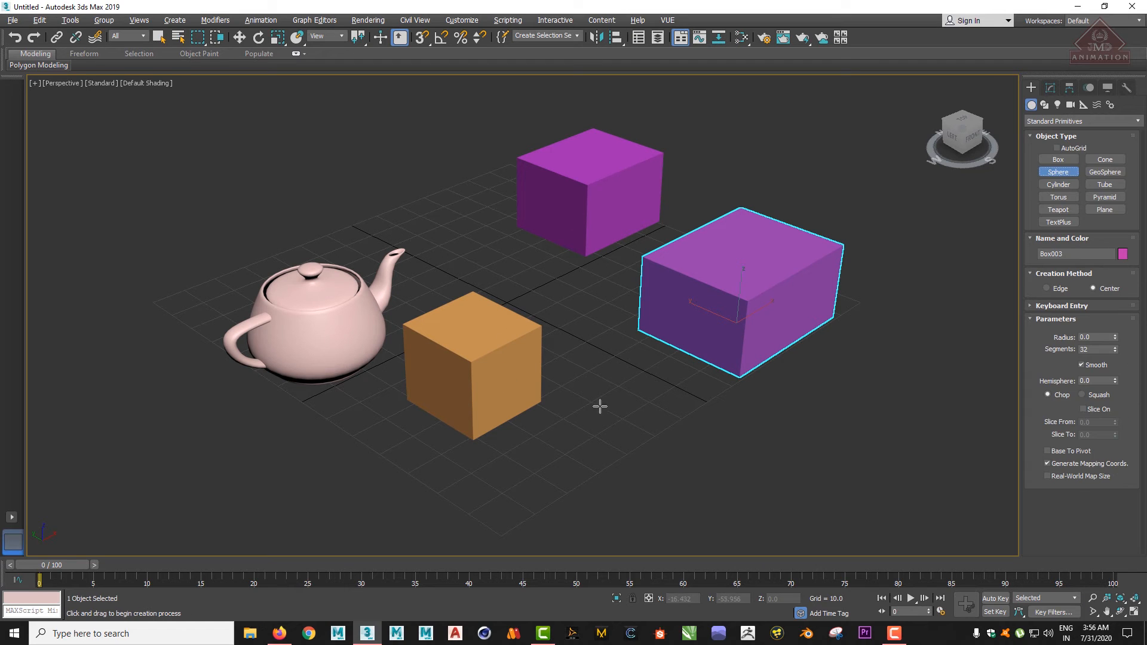
{"action": "left_click_drag", "start_coordinate": [569, 391], "coordinate": [615, 398]}
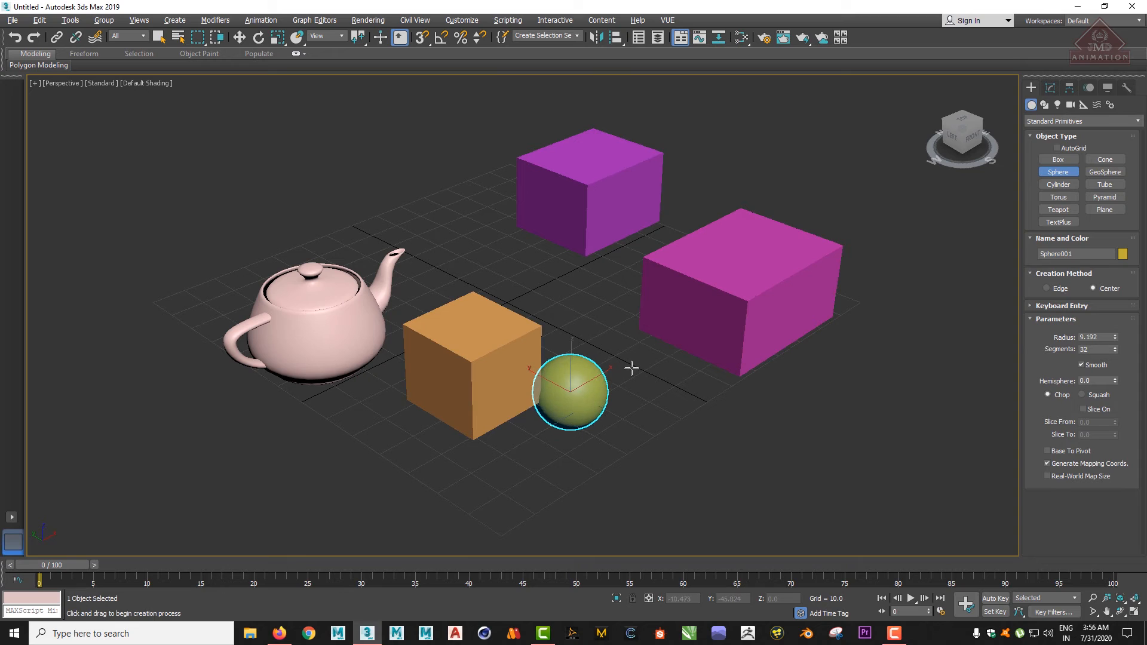
{"action": "left_click", "coordinate": [1058, 185]}
{"action": "left_click_drag", "start_coordinate": [459, 254], "coordinate": [503, 266]}
{"action": "left_click", "coordinate": [495, 151]}
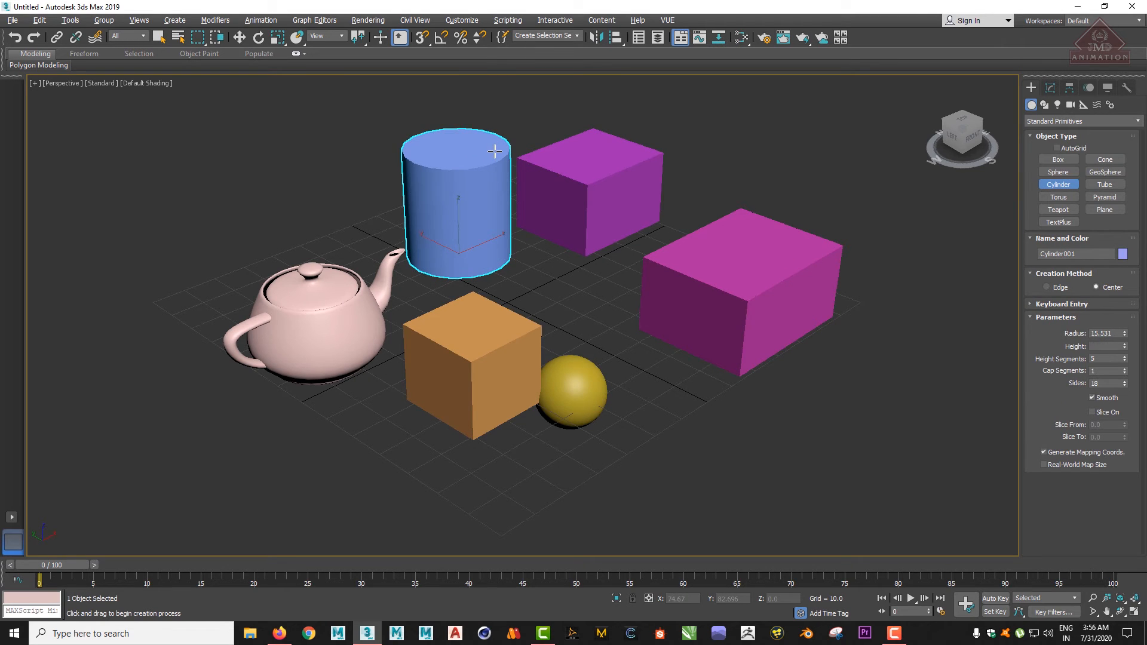
{"action": "scroll", "coordinate": [496, 206], "scroll_direction": "down", "scroll_amount": 3}
{"action": "scroll", "coordinate": [495, 206], "scroll_direction": "up", "scroll_amount": 3}
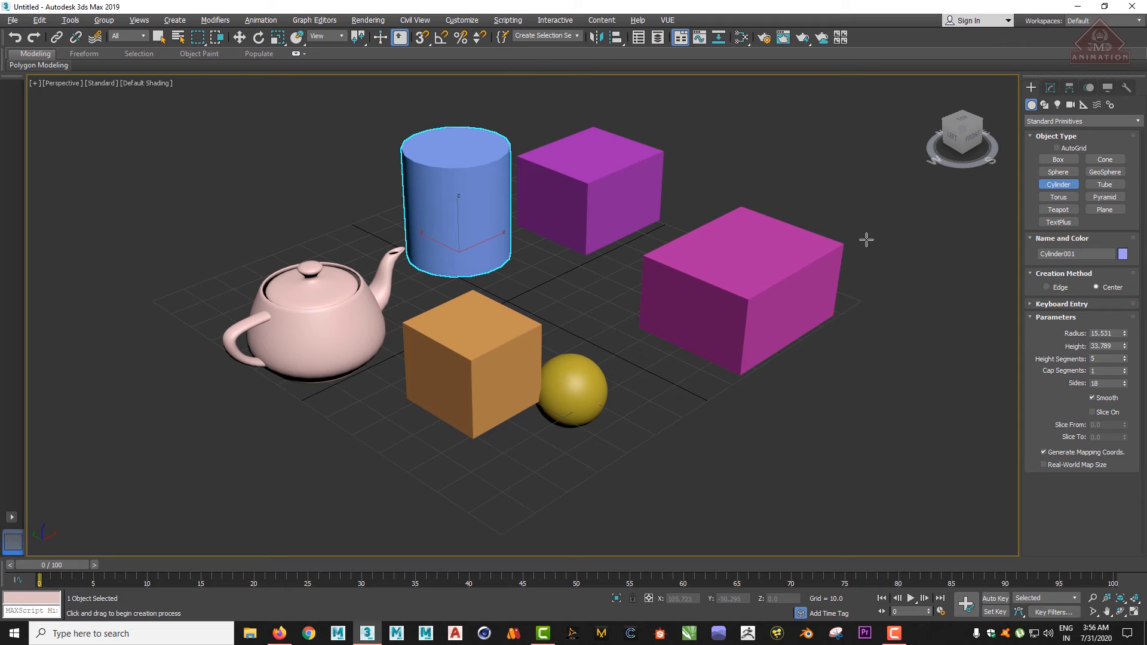
Create a torus with radii of about 18.8 and 3.4 near the sphere, and a small pointed cone near the grid's centre.
{"action": "left_click", "coordinate": [1063, 199]}
{"action": "left_click_drag", "start_coordinate": [675, 418], "coordinate": [603, 421]}
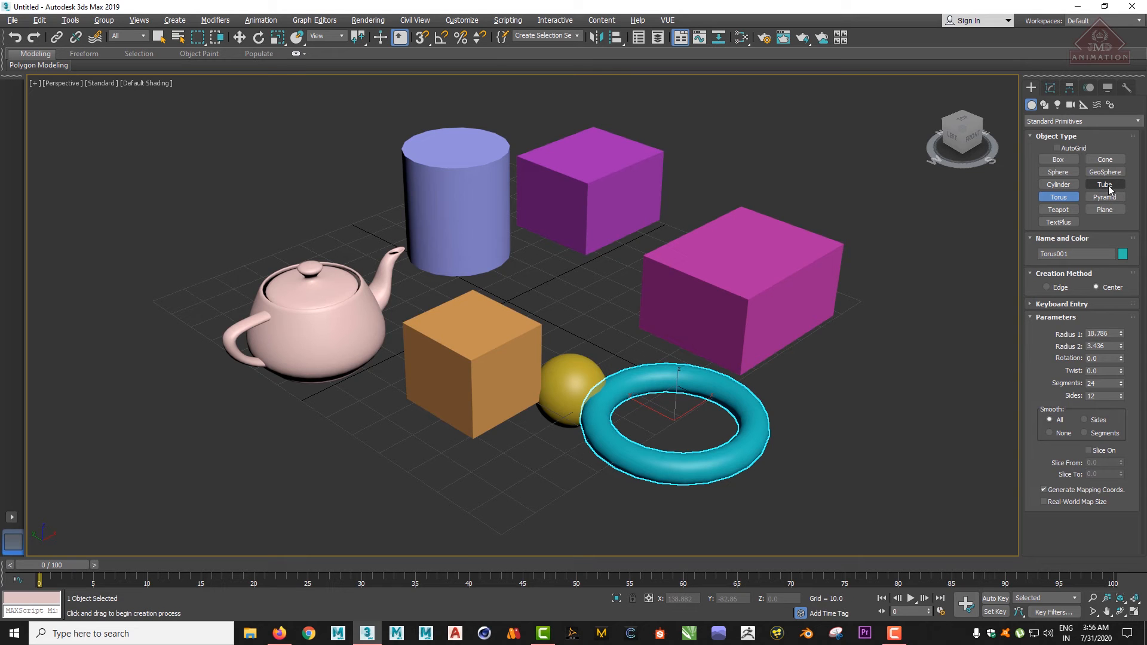
{"action": "left_click", "coordinate": [1105, 159]}
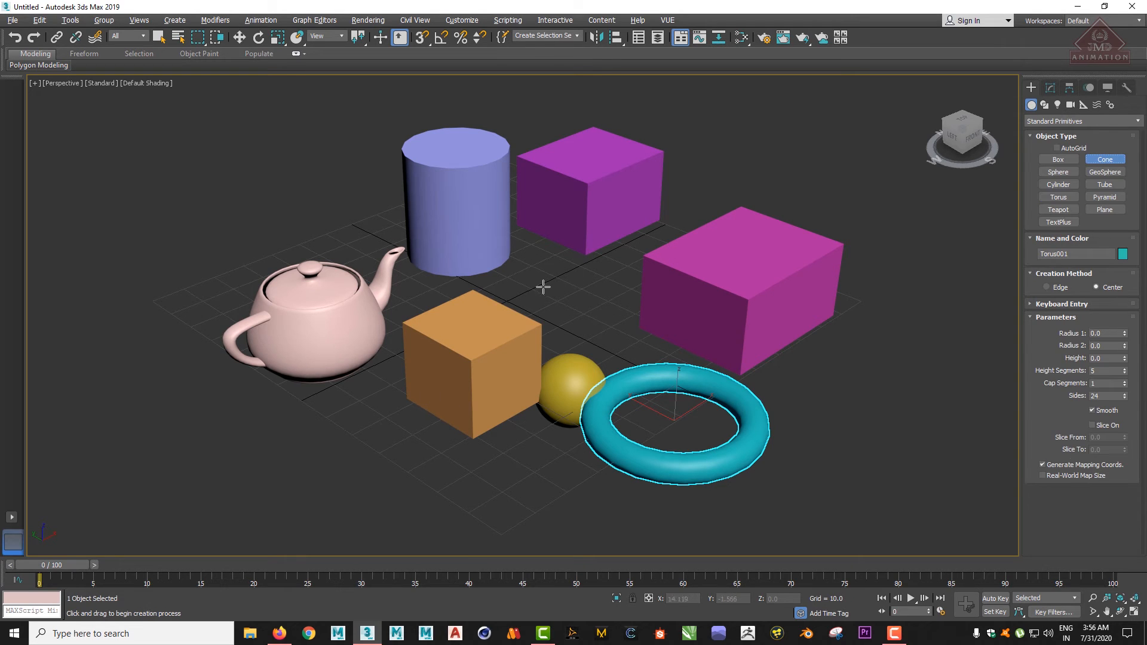
{"action": "left_click_drag", "start_coordinate": [543, 287], "coordinate": [588, 289]}
{"action": "left_click", "coordinate": [588, 269]}
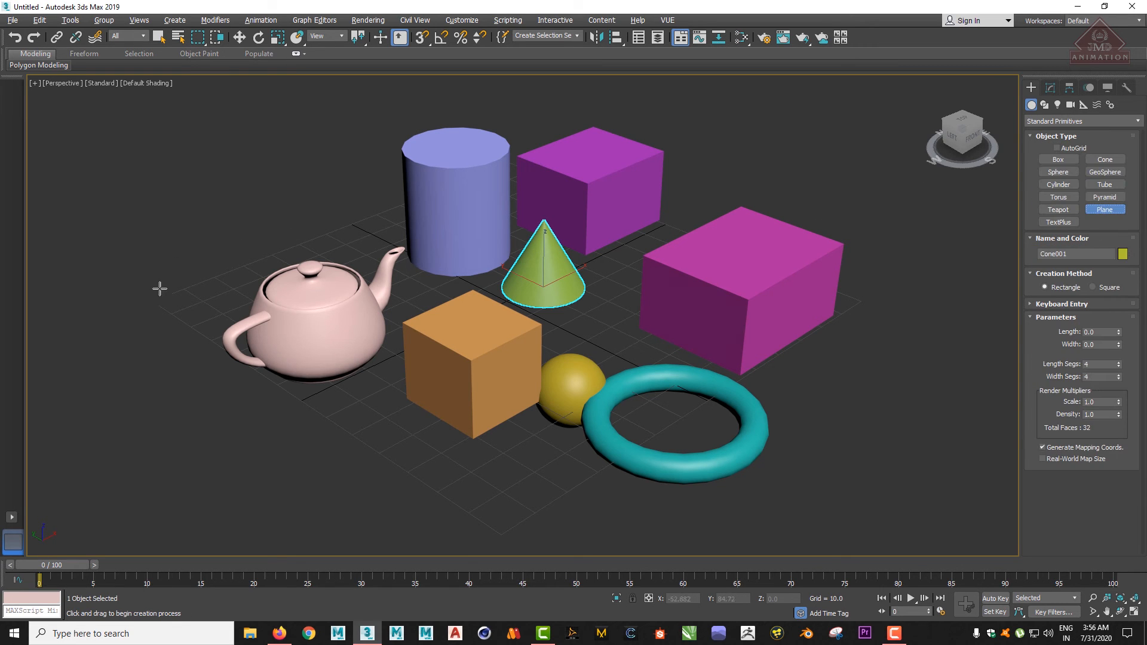
Create a plane about 175.5 long and 195.3 wide under all the objects and review the scene.
{"action": "left_click_drag", "start_coordinate": [149, 286], "coordinate": [1015, 430]}
{"action": "left_click_drag", "start_coordinate": [1035, 284], "coordinate": [1047, 264]}
{"action": "scroll", "coordinate": [753, 363], "scroll_direction": "down", "scroll_amount": 5}
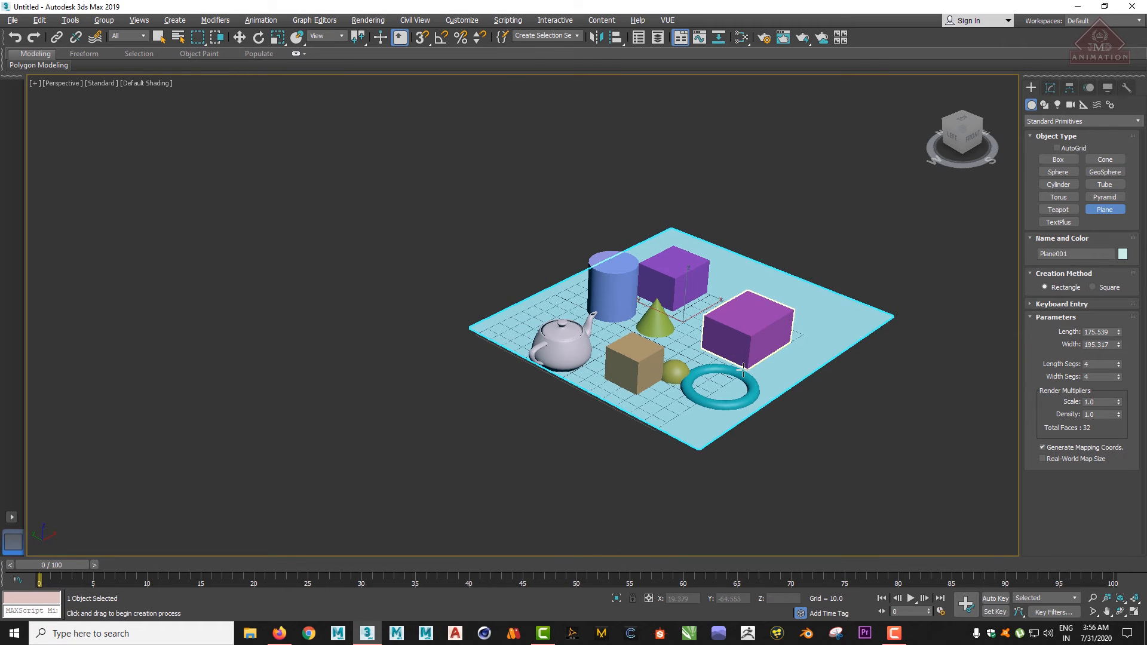
{"action": "scroll", "coordinate": [751, 365], "scroll_direction": "down", "scroll_amount": 2}
{"action": "scroll", "coordinate": [742, 373], "scroll_direction": "up", "scroll_amount": 8}
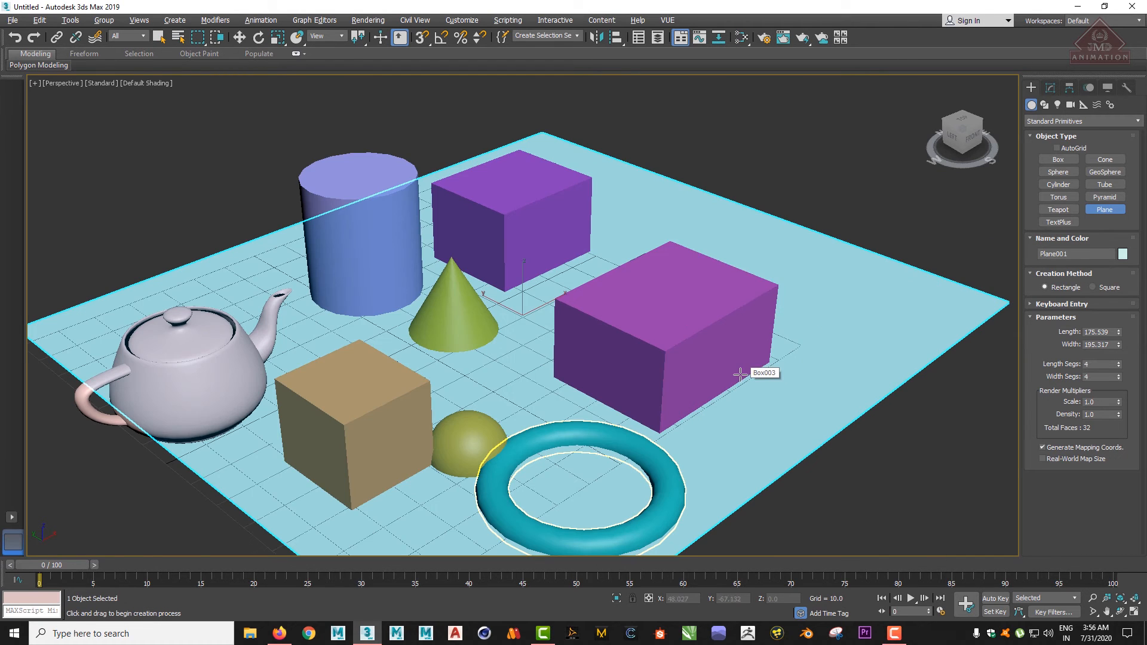
{"action": "scroll", "coordinate": [729, 374], "scroll_direction": "down", "scroll_amount": 10}
{"action": "scroll", "coordinate": [714, 353], "scroll_direction": "up", "scroll_amount": 4}
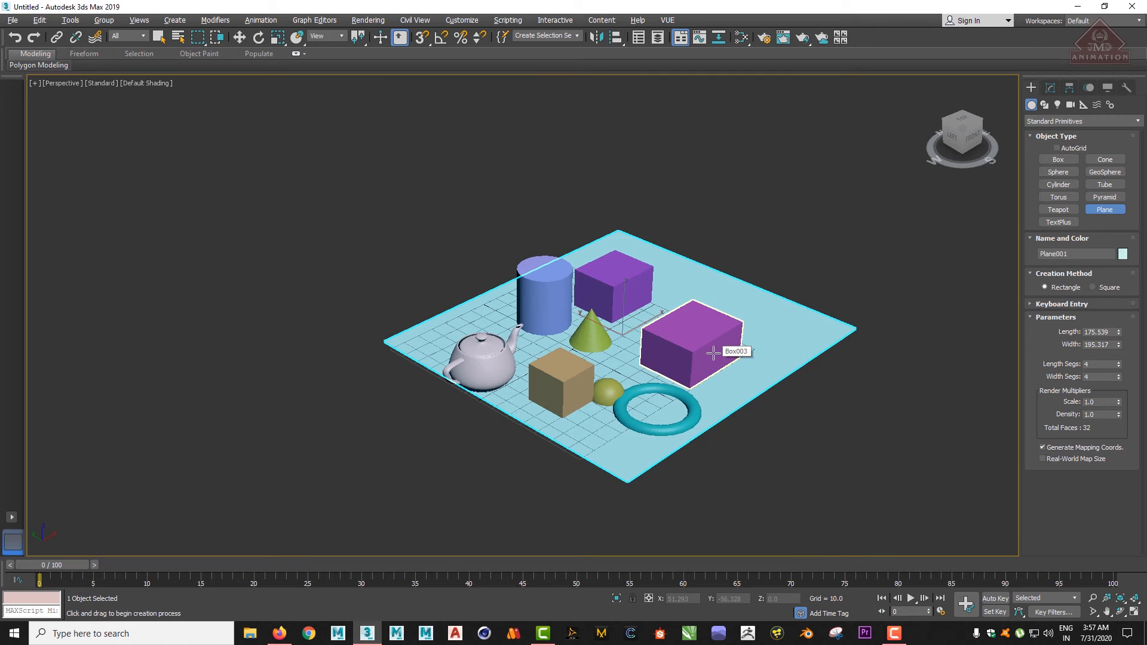
{"action": "scroll", "coordinate": [694, 351], "scroll_direction": "up", "scroll_amount": 4}
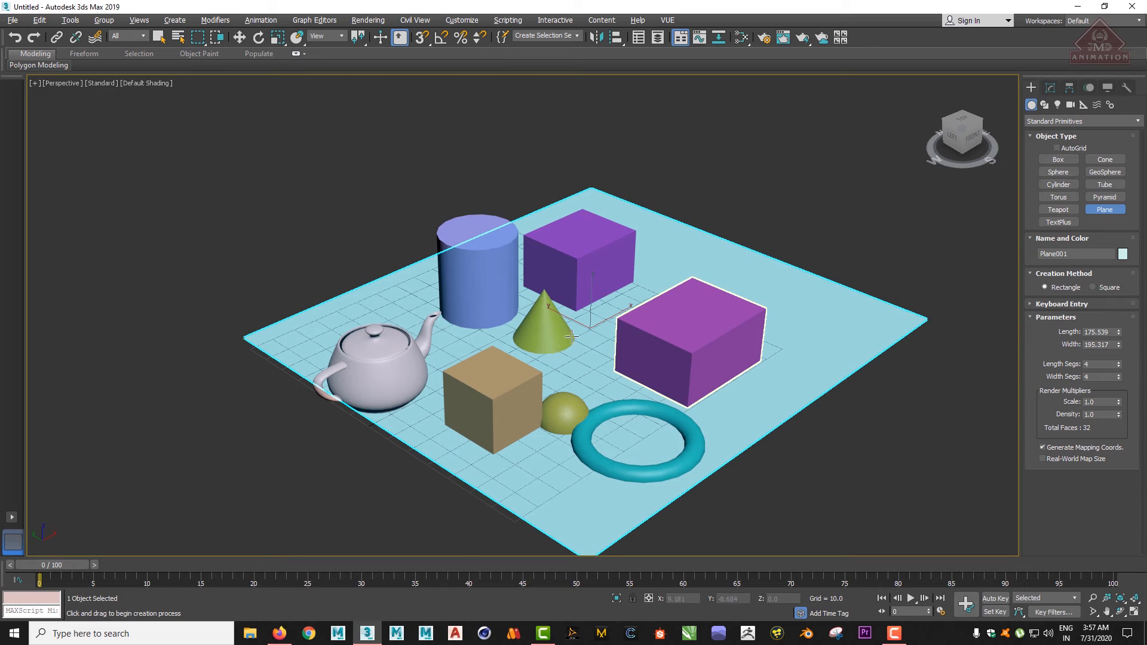
Delete the largest box, the plane, the teapot and the cylinder.
{"action": "left_click", "coordinate": [158, 37]}
{"action": "left_click", "coordinate": [657, 305]}
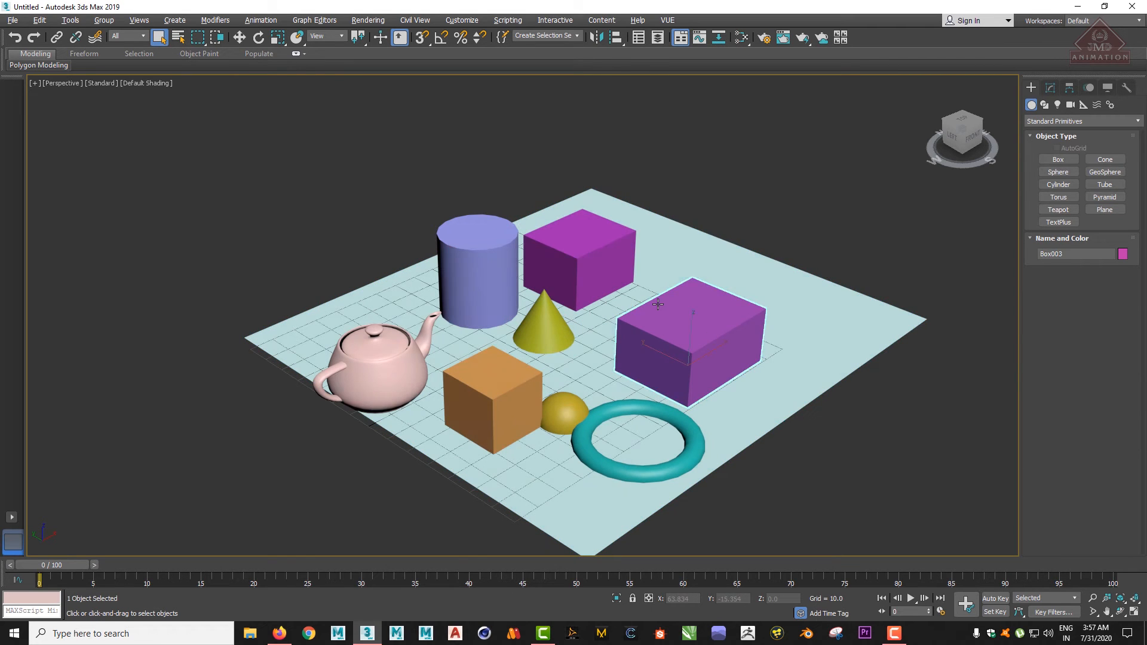
{"action": "key", "text": "Delete"}
{"action": "left_click", "coordinate": [729, 266]}
{"action": "key", "text": "Delete"}
{"action": "left_click", "coordinate": [583, 266]}
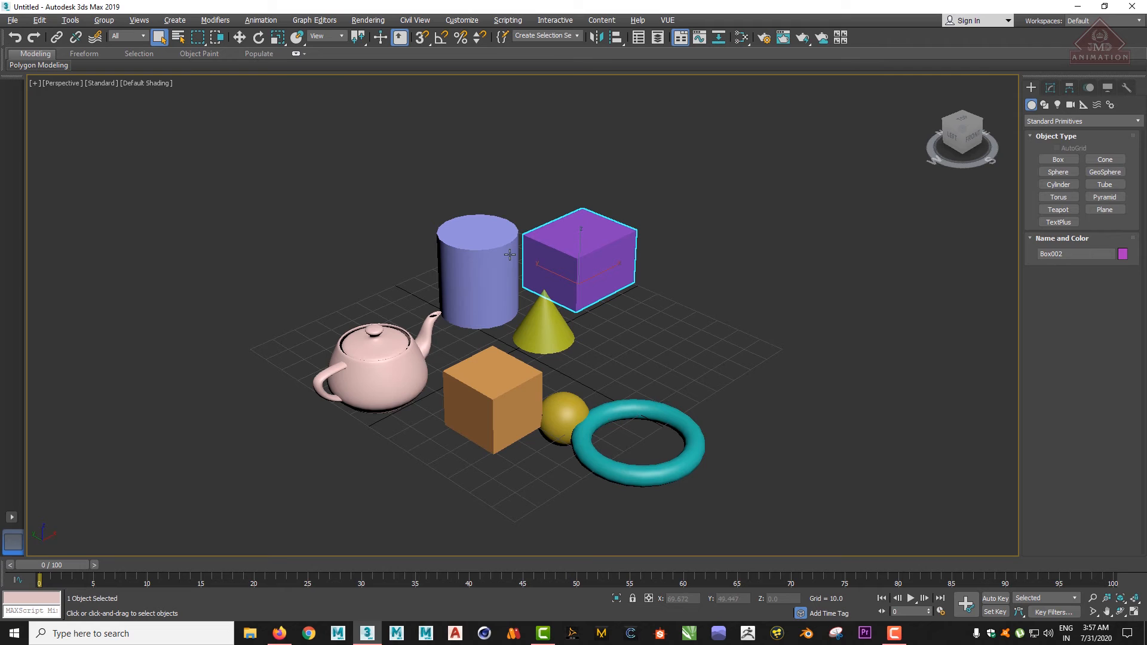
{"action": "left_click", "coordinate": [403, 350]}
{"action": "key", "text": "Delete"}
{"action": "left_click", "coordinate": [500, 276]}
{"action": "key", "text": "Delete"}
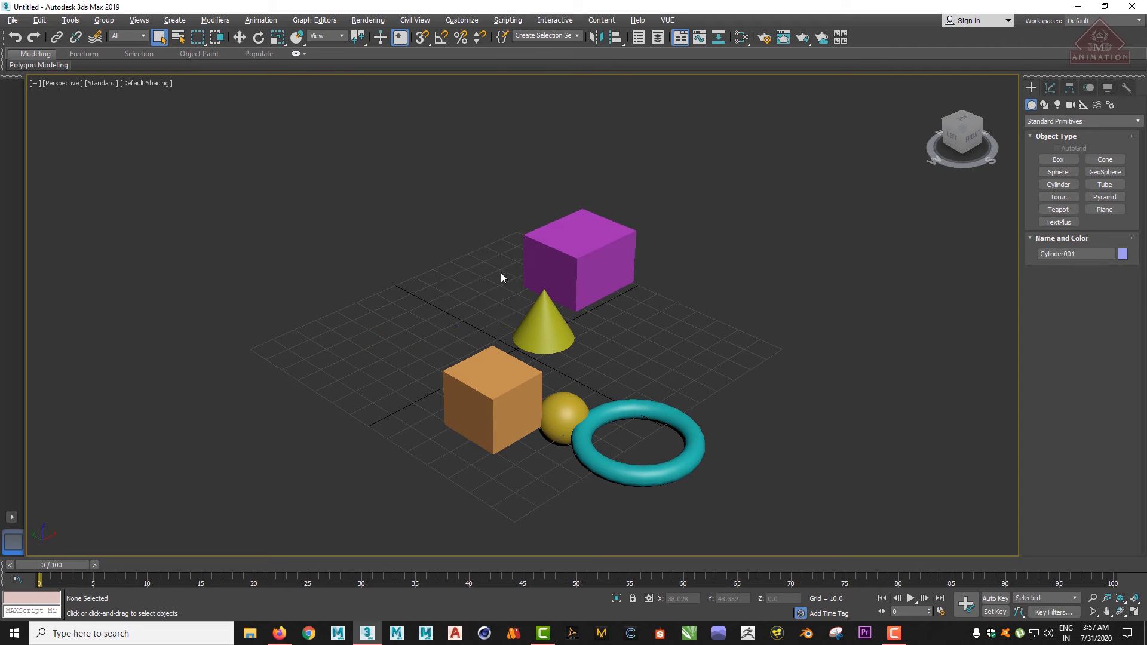
Delete the cone, the orange box, the sphere and the torus, keeping only the purple box.
{"action": "left_click", "coordinate": [579, 256]}
{"action": "left_click", "coordinate": [542, 320]}
{"action": "key", "text": "Delete"}
{"action": "left_click", "coordinate": [491, 396]}
{"action": "key", "text": "Delete"}
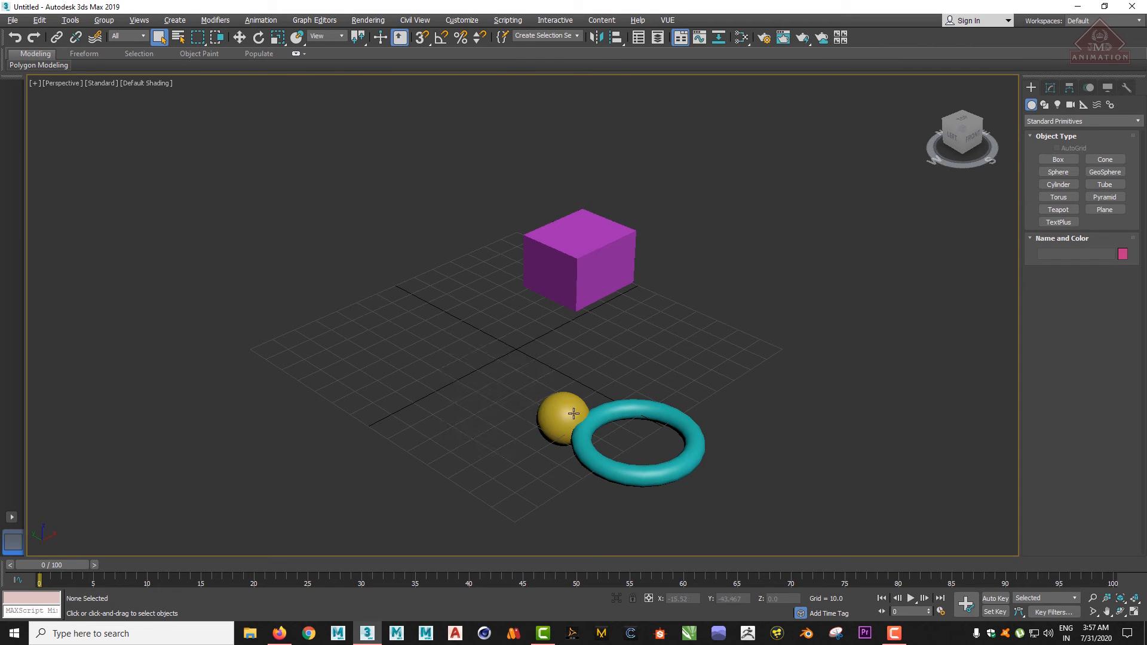
{"action": "left_click", "coordinate": [573, 413]}
{"action": "key", "text": "Delete"}
{"action": "left_click", "coordinate": [612, 407]}
{"action": "key", "text": "Delete"}
Select the remaining purple box and increase its length to about 42.6 in its Modify parameters.
{"action": "left_click", "coordinate": [574, 256]}
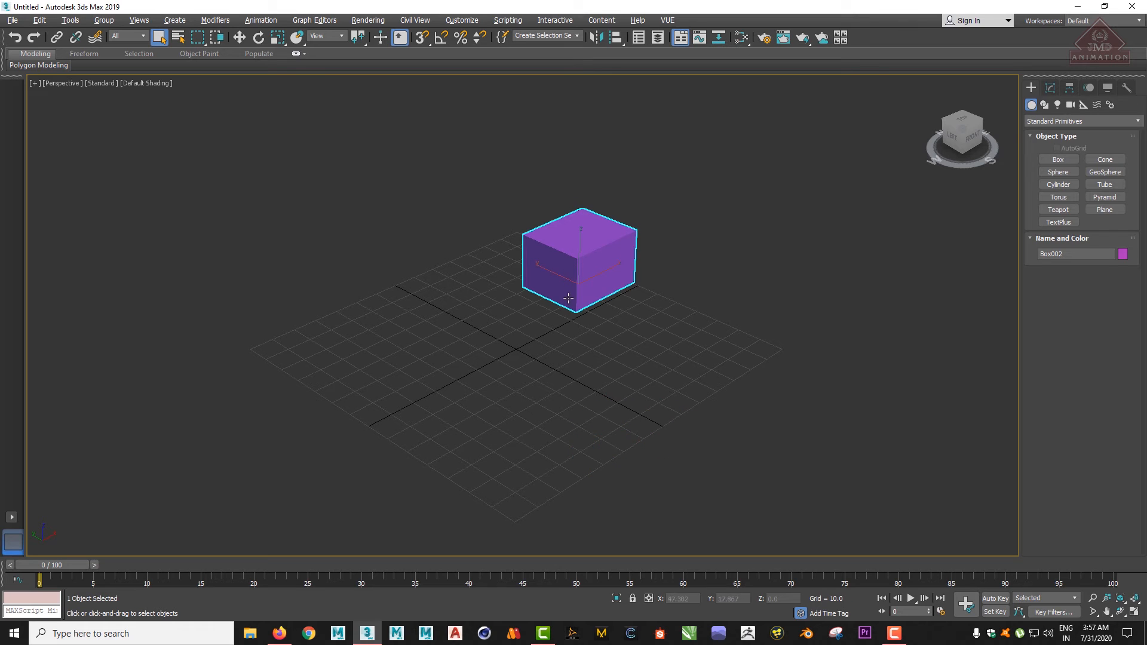
{"action": "scroll", "coordinate": [592, 303], "scroll_direction": "up", "scroll_amount": 2}
{"action": "scroll", "coordinate": [592, 304], "scroll_direction": "down", "scroll_amount": 2}
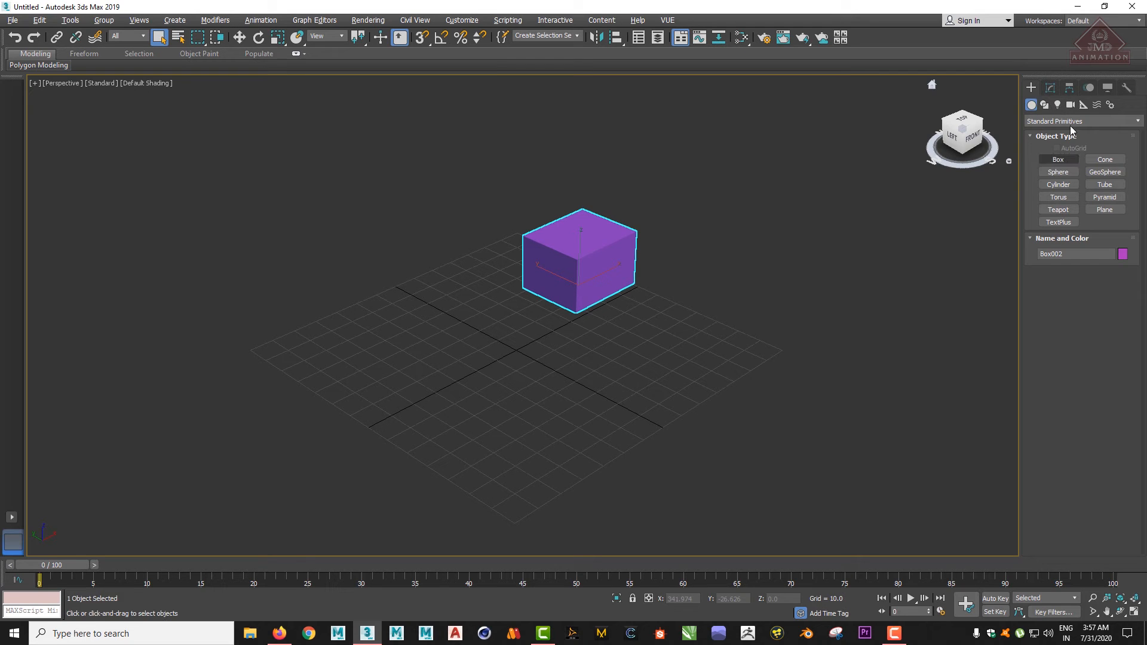
{"action": "left_click", "coordinate": [1050, 89]}
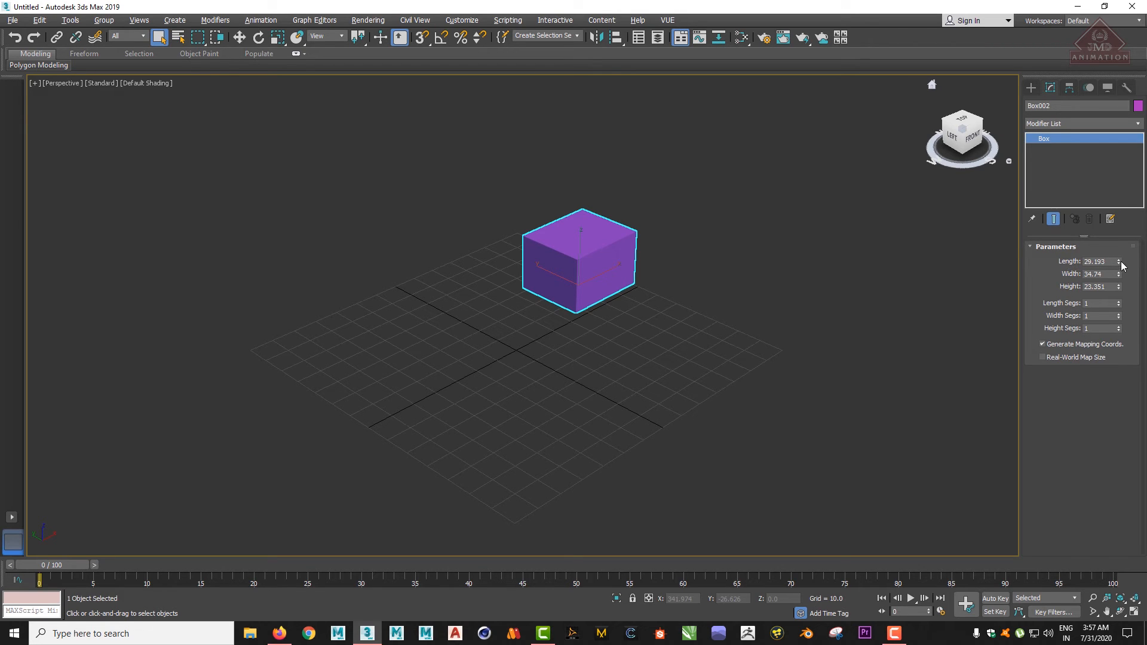
{"action": "left_click_drag", "start_coordinate": [1121, 263], "coordinate": [1024, 46]}
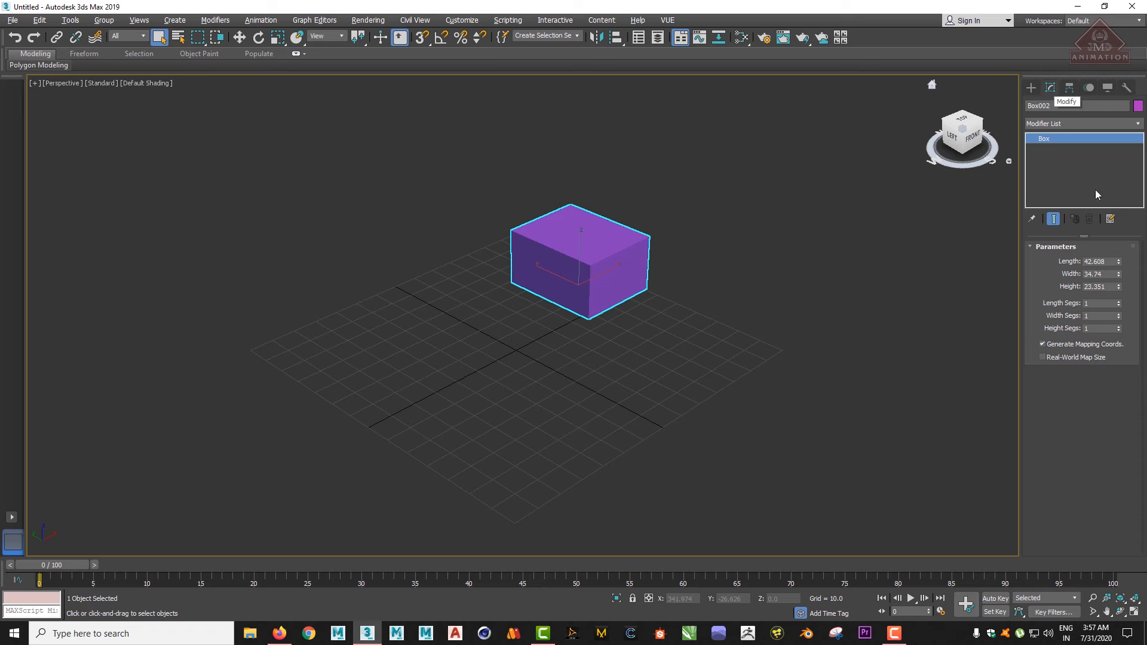
Increase the box's width to about 48.2 and height to about 34.1, and set its length, width and height segments to 4.
{"action": "left_click_drag", "start_coordinate": [1119, 275], "coordinate": [1120, 289]}
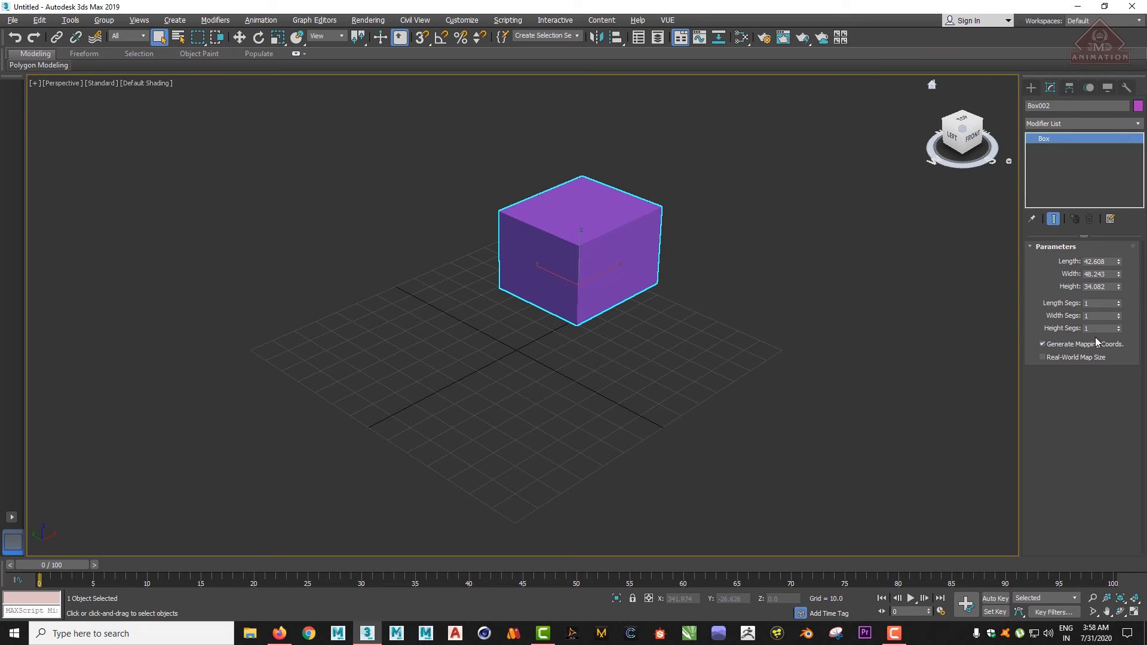
{"action": "left_click", "coordinate": [1120, 301]}
{"action": "left_click", "coordinate": [1119, 314]}
Toggle the perspective view between wireframe and shaded display, and turn on edged faces to show the box's segments.
{"action": "key", "text": "F3"}
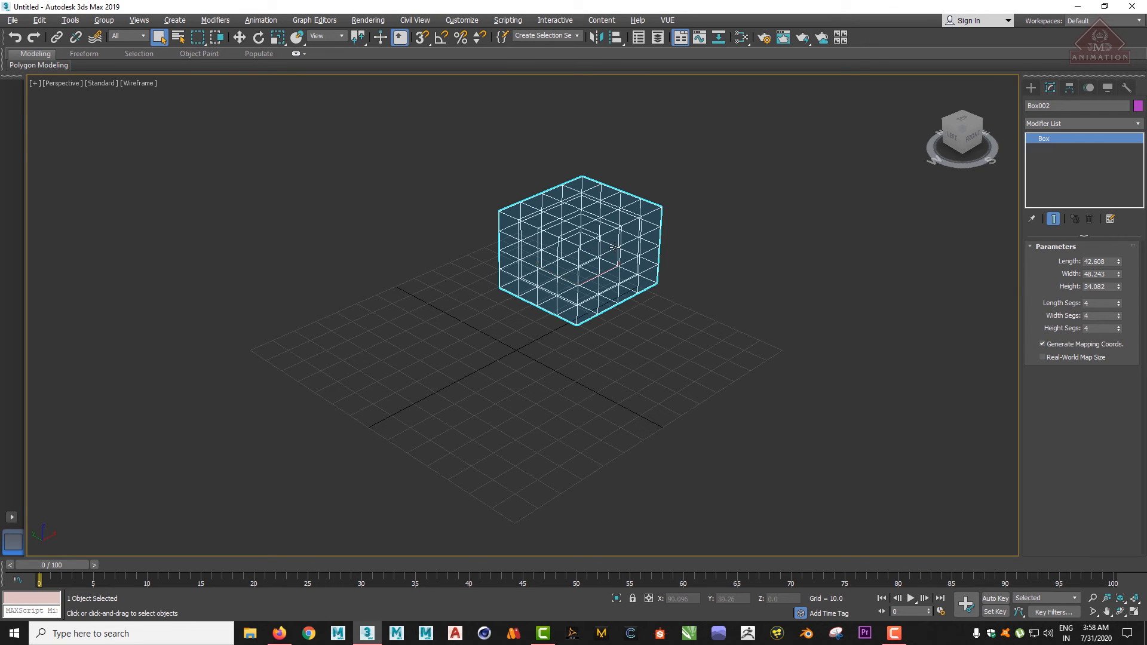
{"action": "key", "text": "F3"}
{"action": "key", "text": "F3"}
{"action": "key", "text": "F4"}
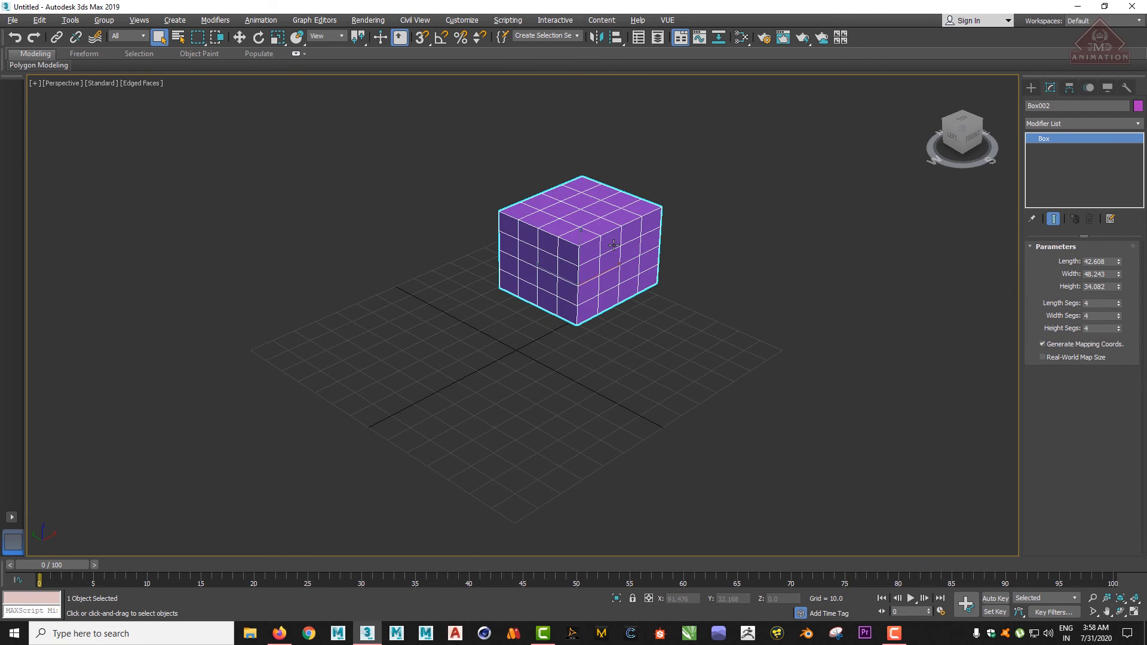
{"action": "scroll", "coordinate": [613, 245], "scroll_direction": "up", "scroll_amount": 4}
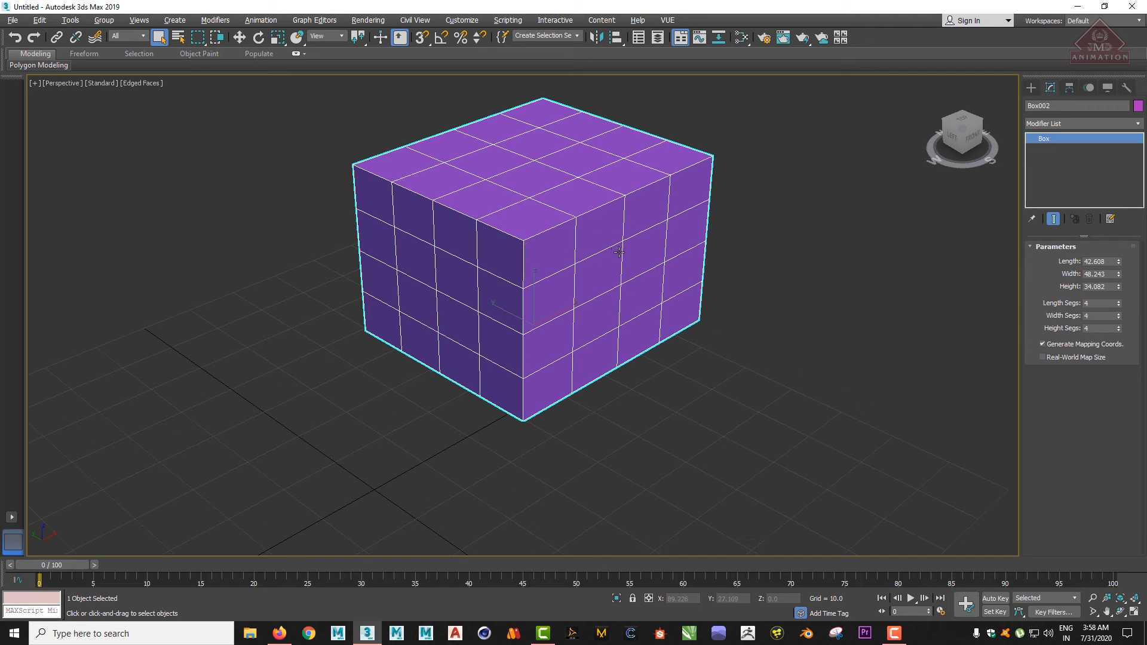
Set the box to 7 length, 7 width and 5 height segments, checking the mesh in wireframe along the way.
{"action": "left_click", "coordinate": [1118, 301]}
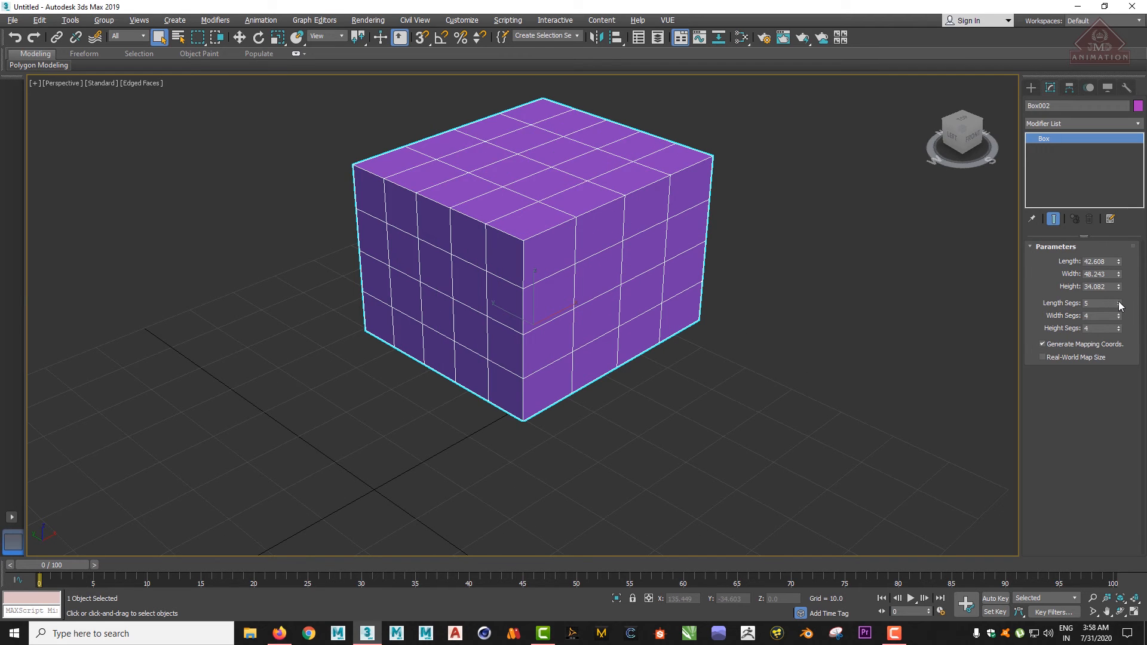
{"action": "left_click", "coordinate": [1118, 301]}
{"action": "left_click", "coordinate": [1119, 303]}
{"action": "left_click", "coordinate": [1118, 315]}
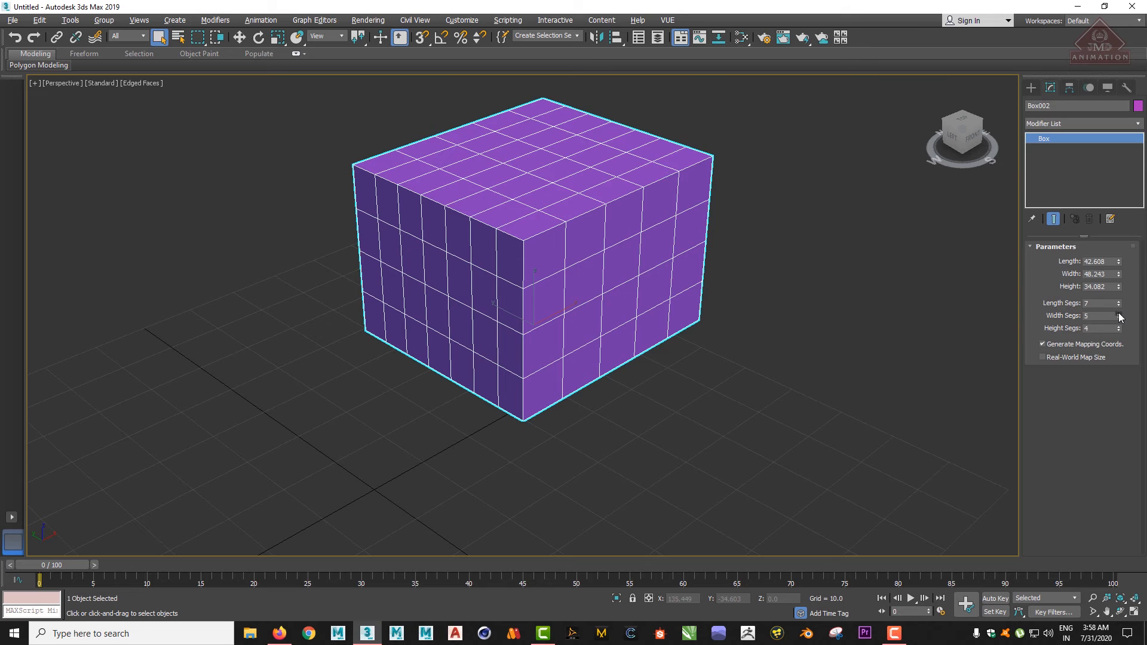
{"action": "left_click", "coordinate": [1118, 314]}
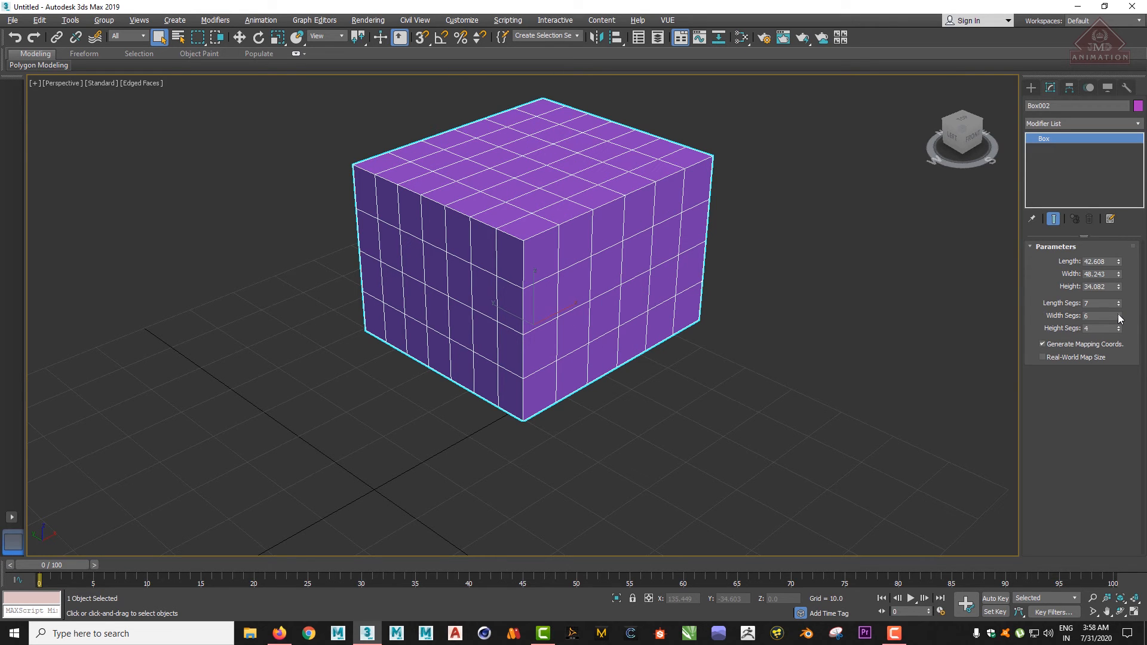
{"action": "key", "text": "F3"}
{"action": "left_click", "coordinate": [1118, 313]}
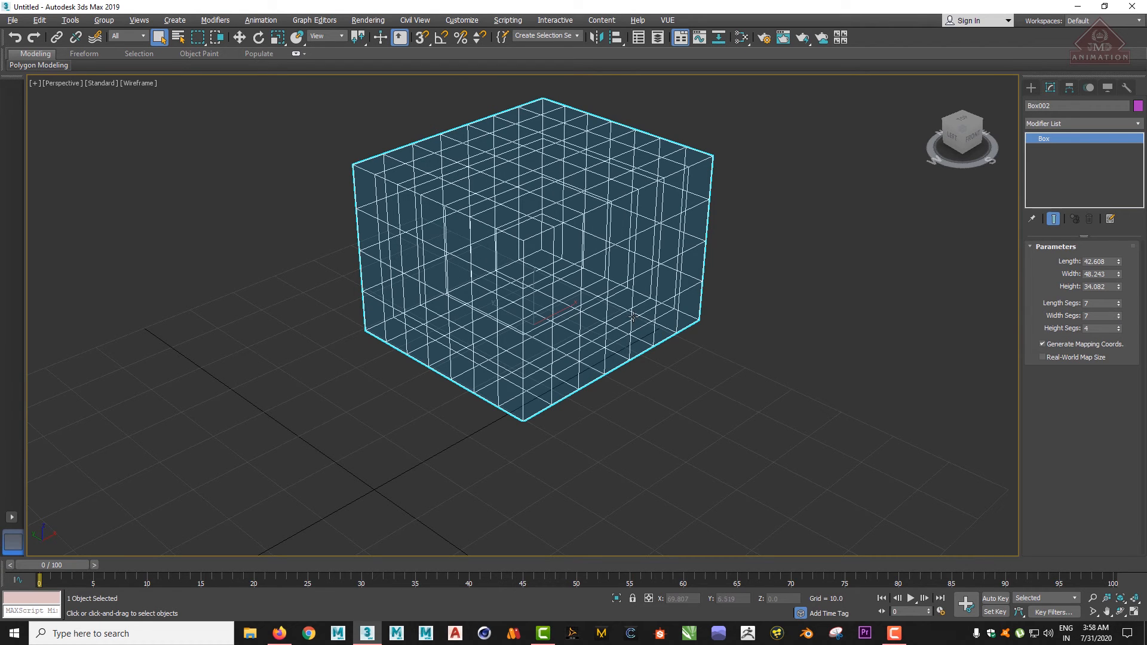
{"action": "key", "text": "F3"}
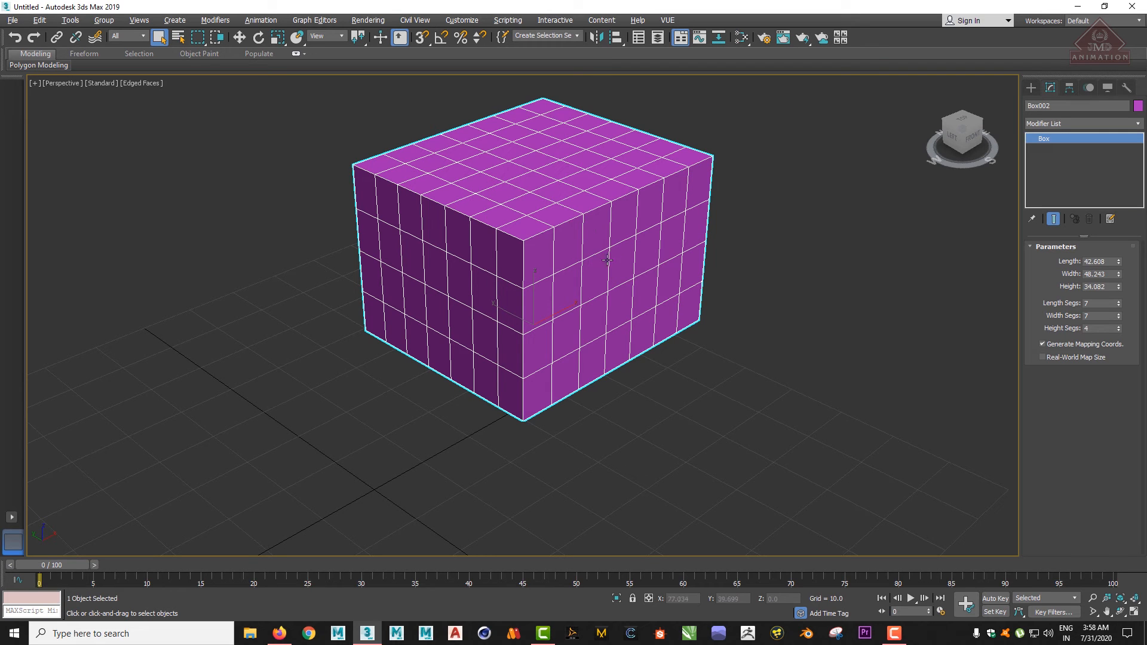
{"action": "left_click", "coordinate": [1119, 326]}
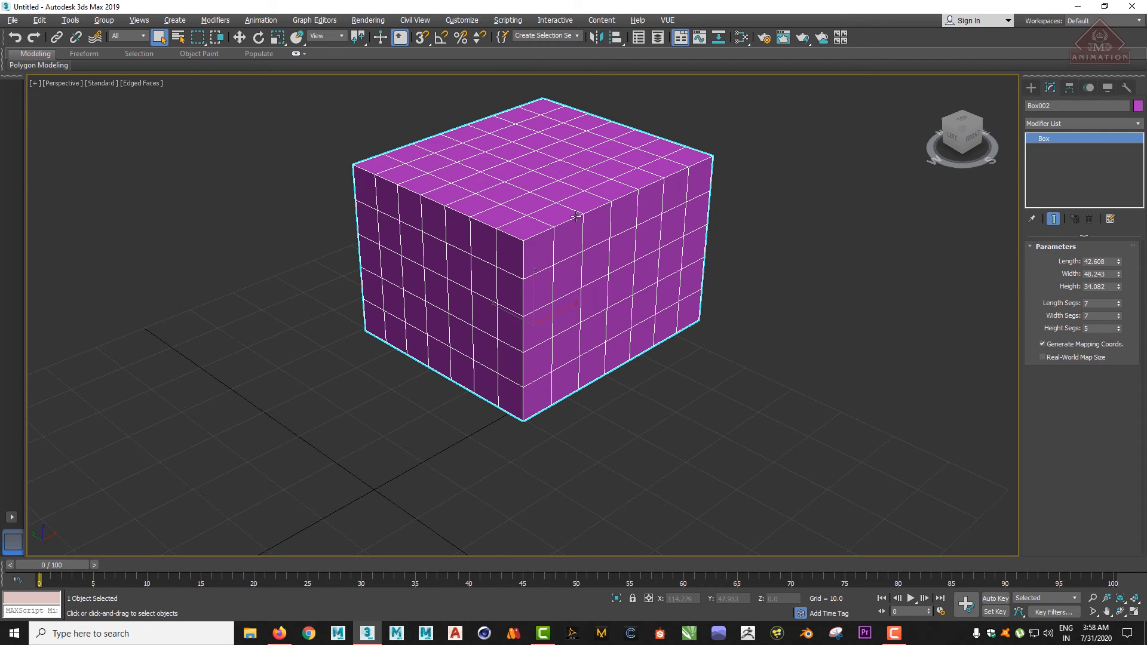
{"action": "scroll", "coordinate": [504, 201], "scroll_direction": "down", "scroll_amount": 5}
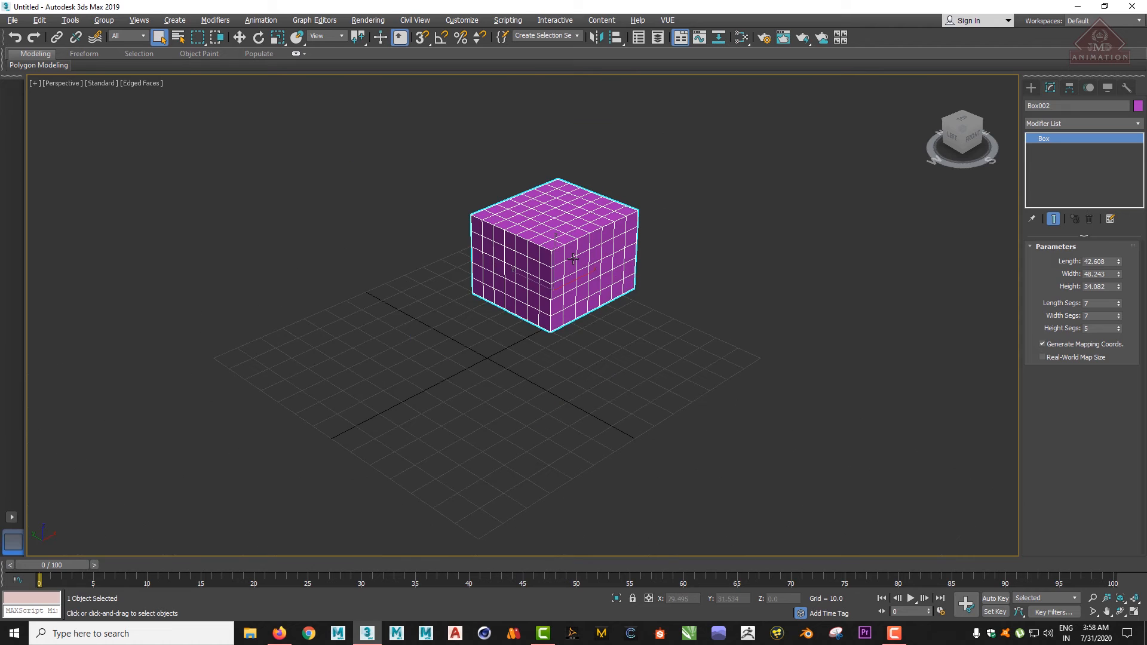
{"action": "scroll", "coordinate": [573, 258], "scroll_direction": "up", "scroll_amount": 2}
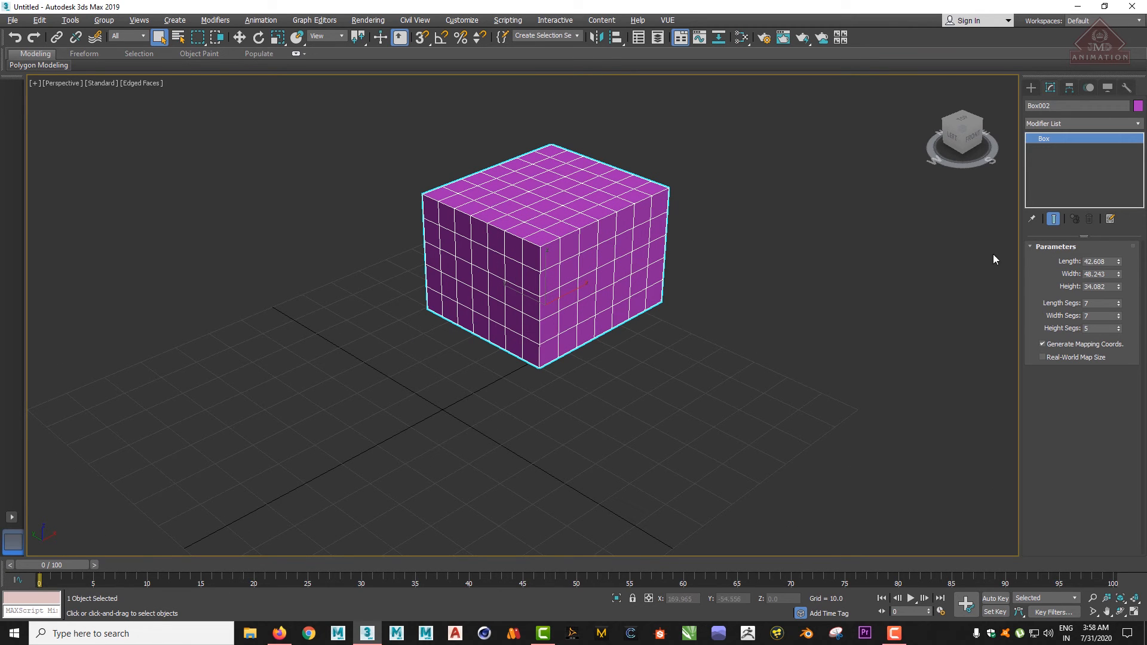
Change the box's object color to turquoise.
{"action": "left_click", "coordinate": [1138, 105]}
{"action": "left_click", "coordinate": [580, 293]}
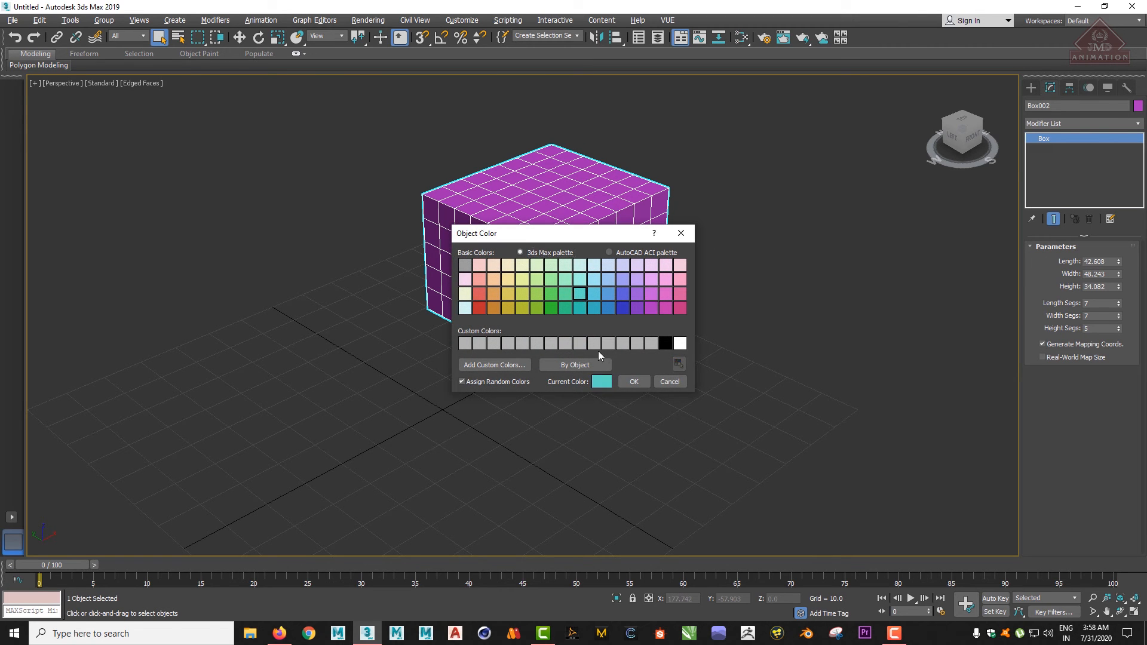
{"action": "left_click", "coordinate": [634, 383]}
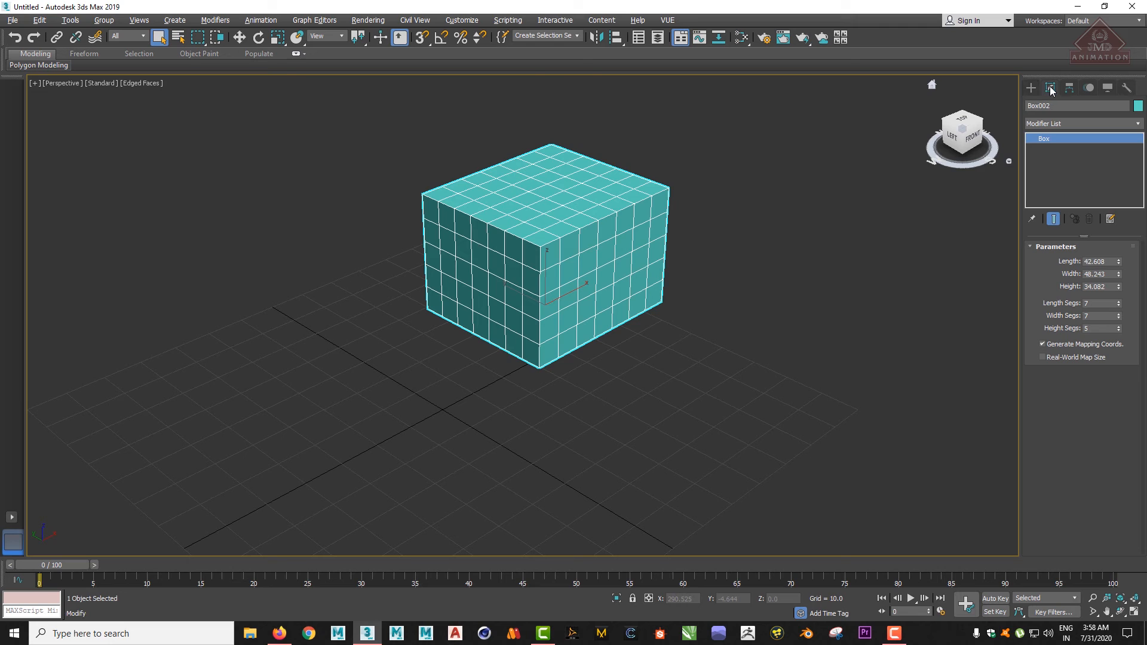
Recolor the box golden yellow using the object color setting among the creation options.
{"action": "left_click", "coordinate": [1031, 87]}
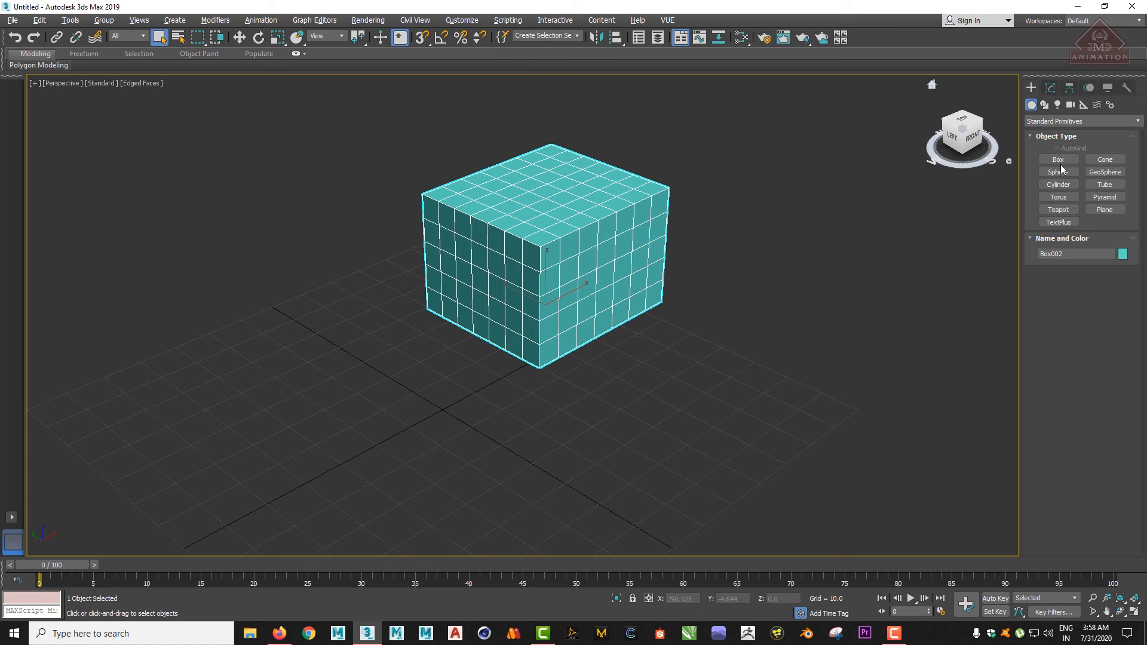
{"action": "left_click", "coordinate": [1122, 255]}
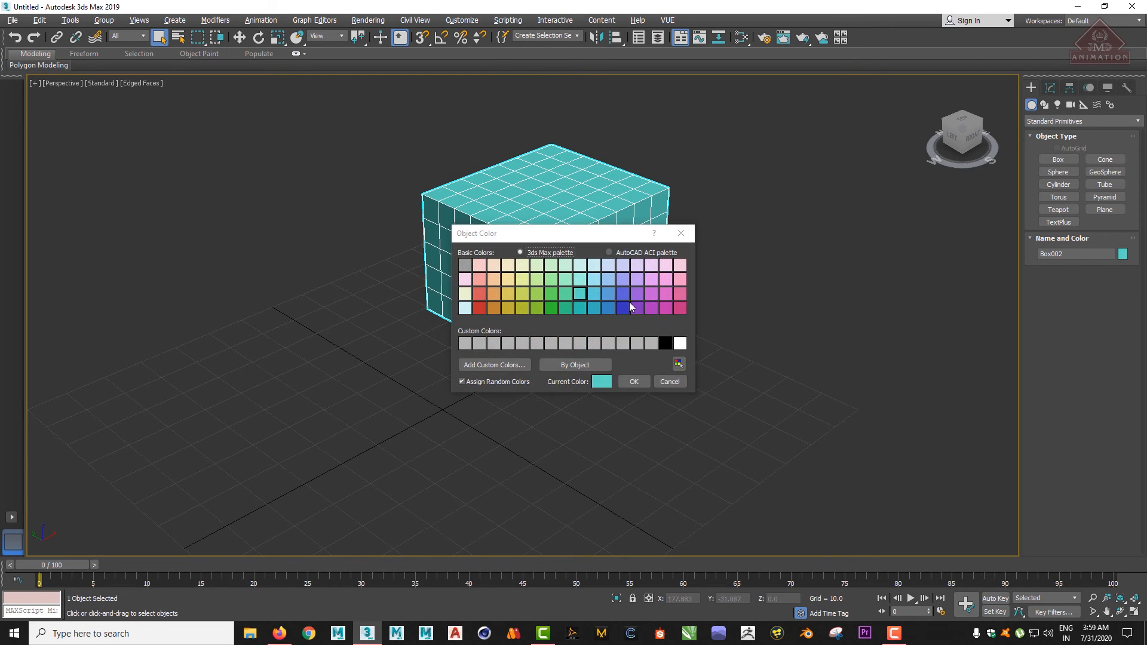
{"action": "left_click", "coordinate": [663, 307]}
{"action": "left_click", "coordinate": [513, 308]}
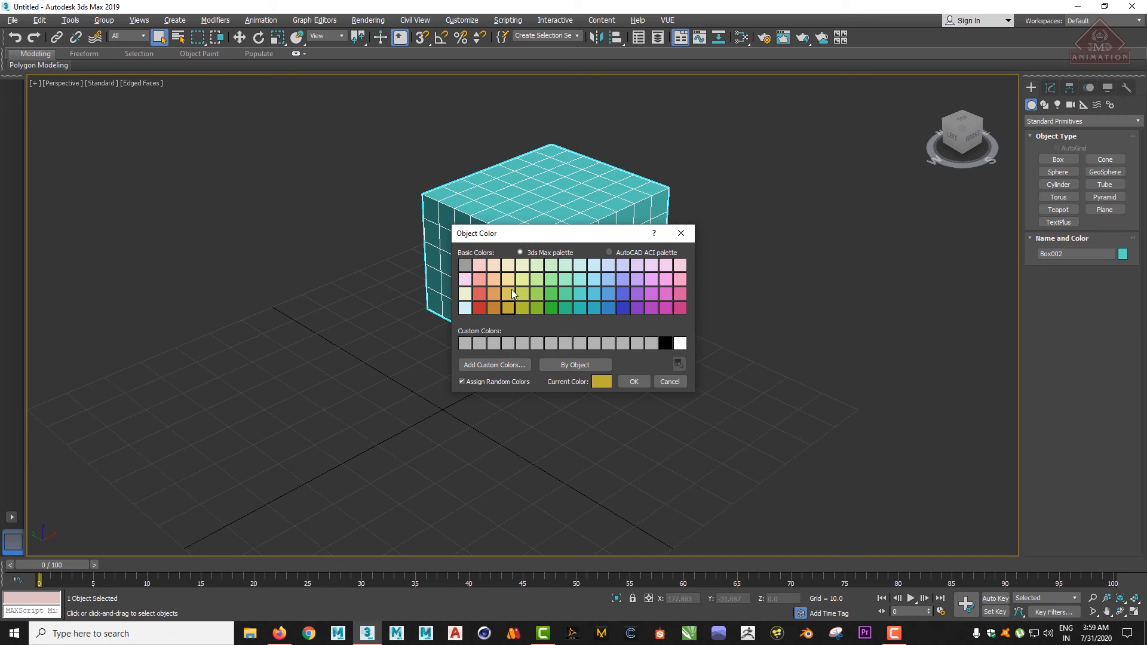
{"action": "left_click", "coordinate": [644, 383]}
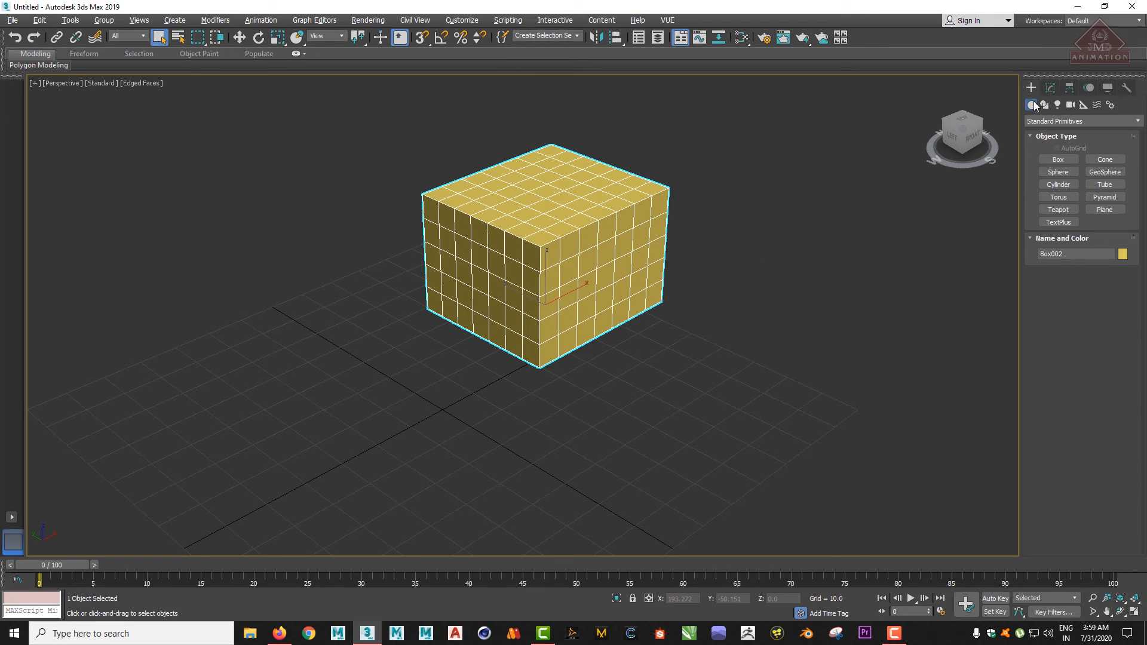
Create one large and one small Hedra of the Tetra family in front of the box, using the Extended Primitives.
{"action": "left_click", "coordinate": [1054, 121]}
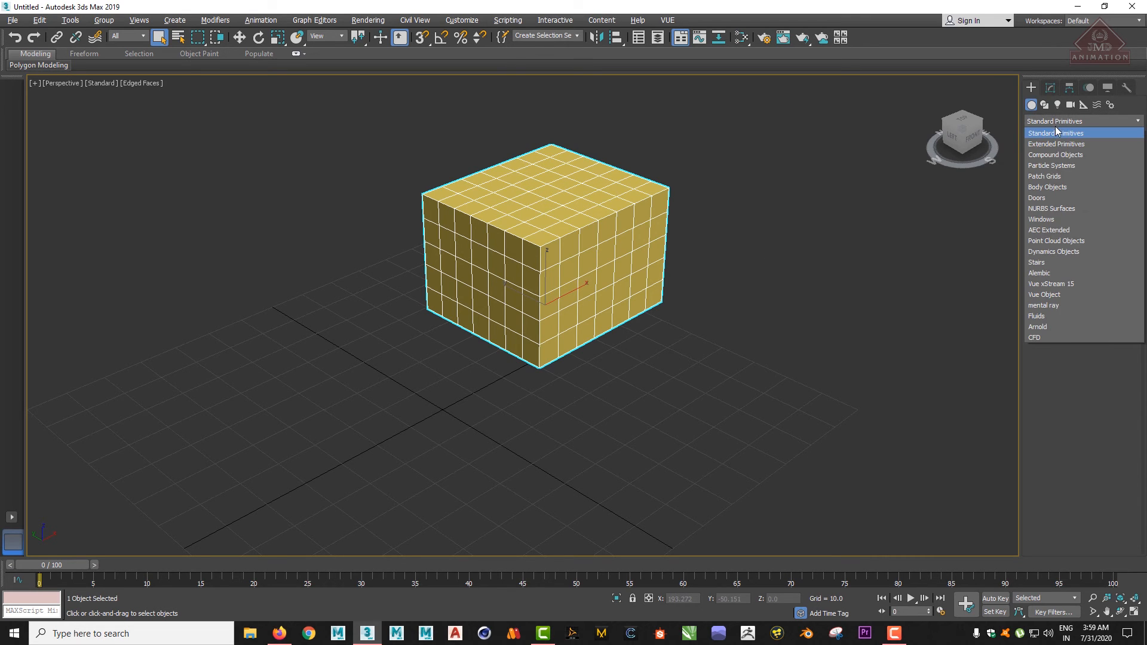
{"action": "left_click", "coordinate": [1058, 145]}
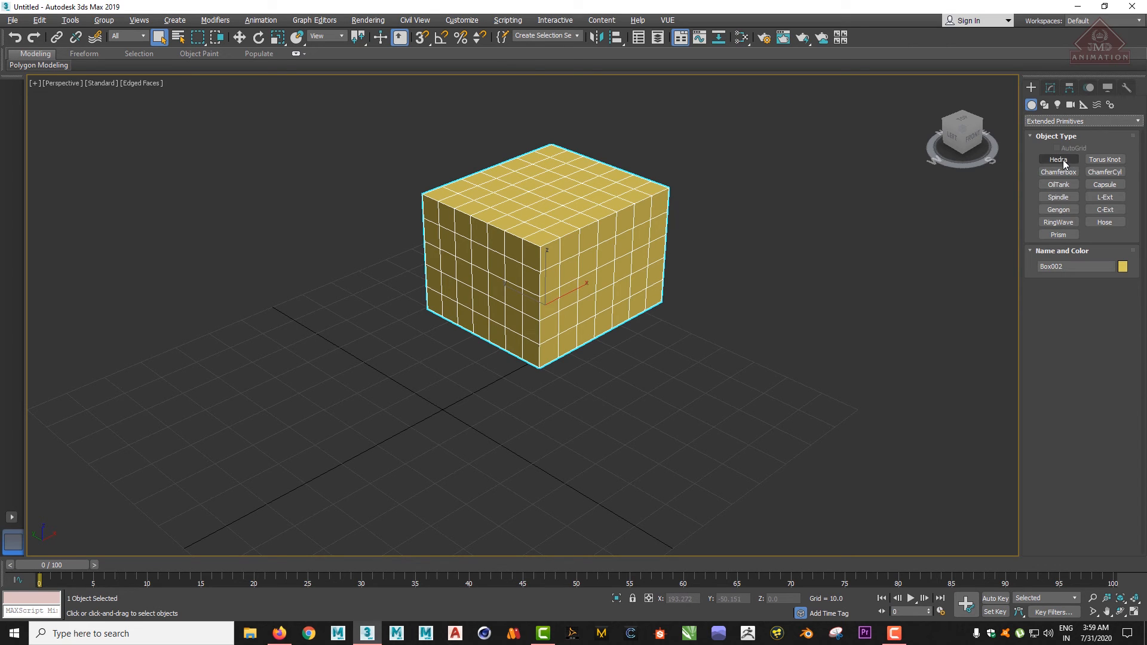
{"action": "left_click", "coordinate": [1058, 160]}
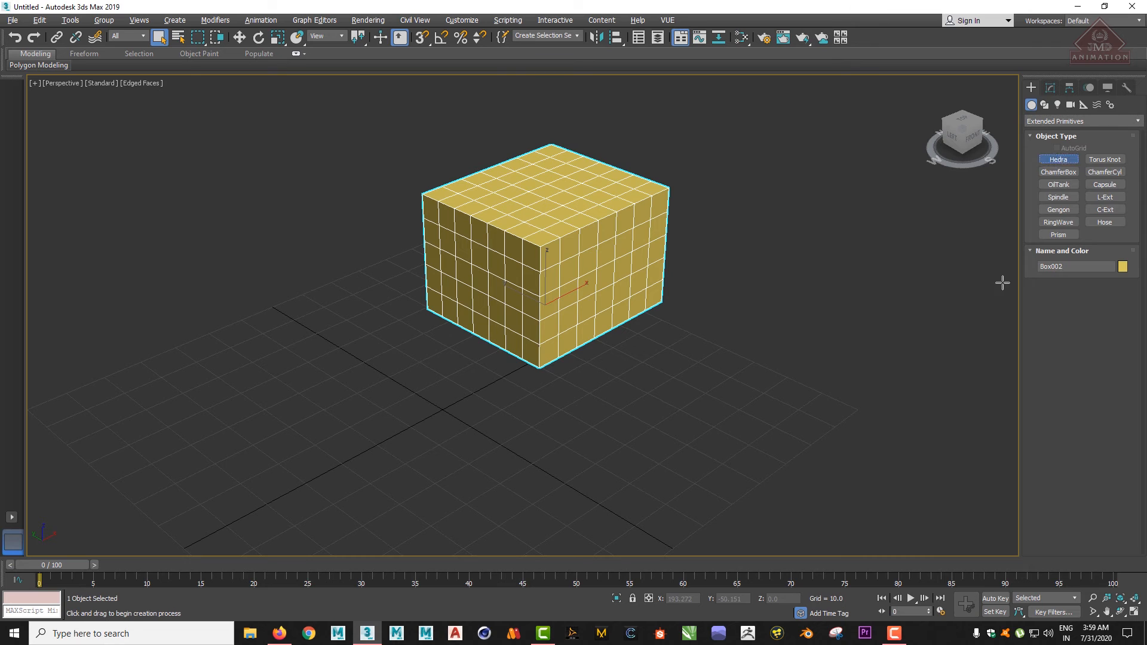
{"action": "left_click_drag", "start_coordinate": [388, 468], "coordinate": [504, 452]}
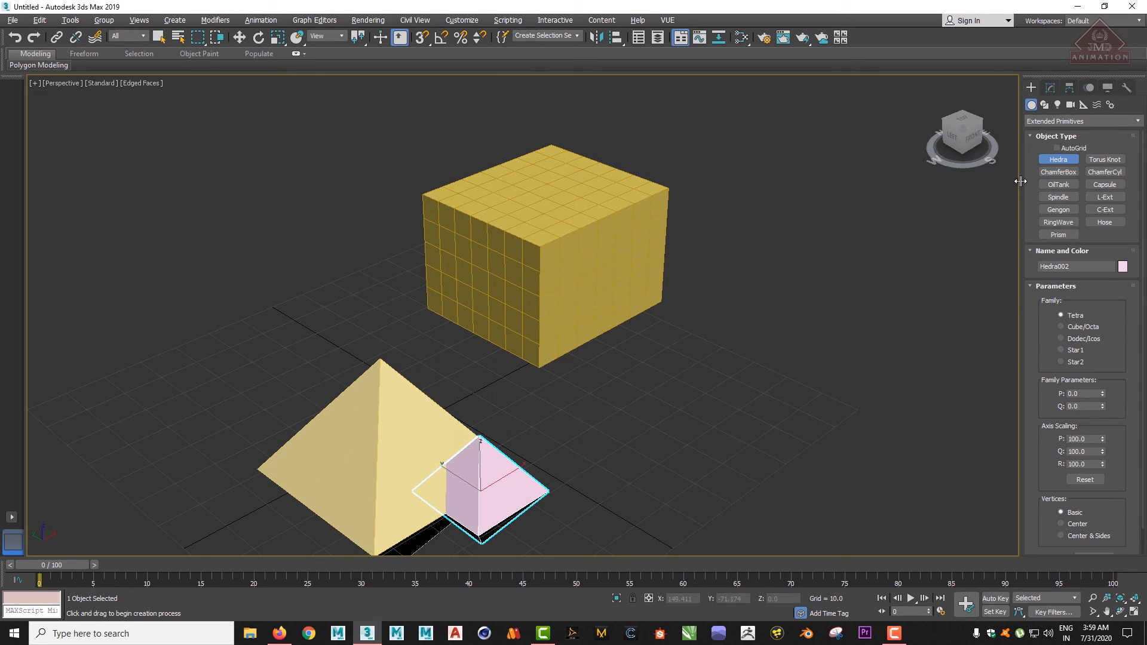
Create an OilTank beside the box with a radius of about 22.4, height about 34 and cap height about 14.6.
{"action": "left_click", "coordinate": [1058, 185]}
{"action": "left_click_drag", "start_coordinate": [713, 416], "coordinate": [804, 430]}
{"action": "left_click", "coordinate": [778, 329]}
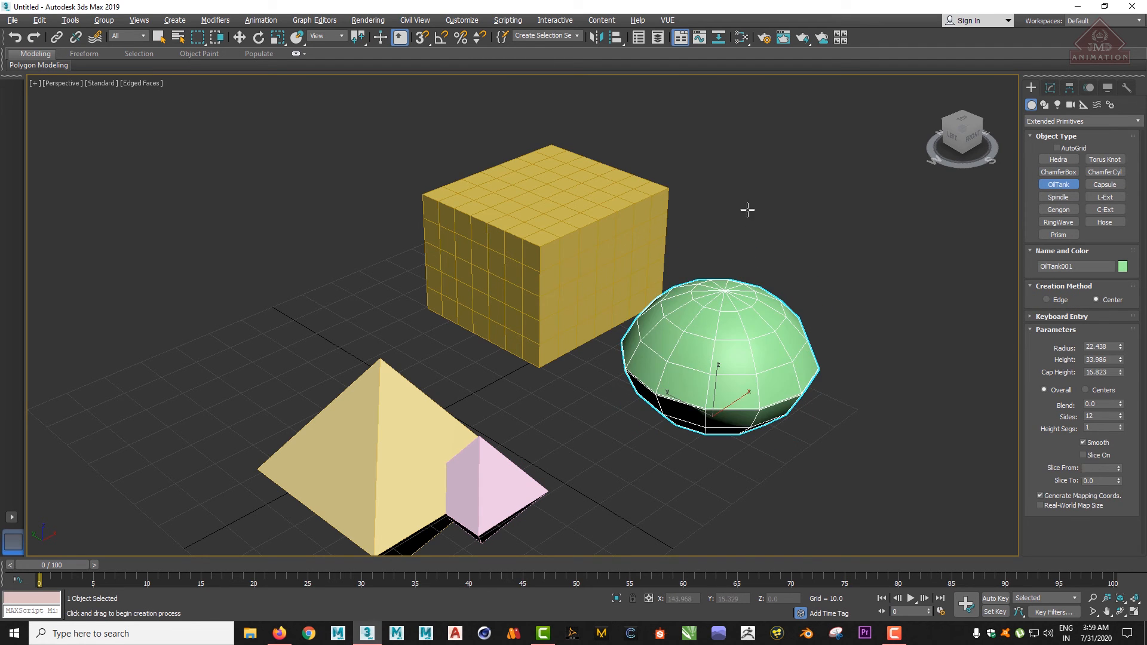
{"action": "left_click", "coordinate": [756, 314]}
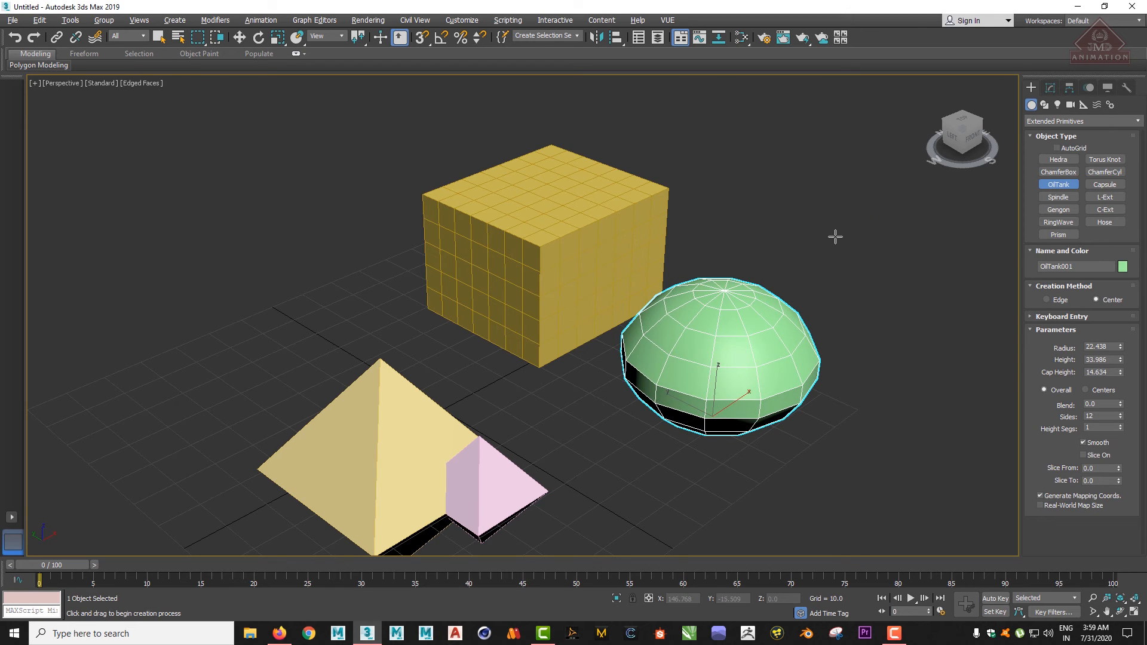
Create a Capsule on the far side of the box from the oil tank, about 21.9 in radius and 85.1 high.
{"action": "left_click", "coordinate": [1104, 184]}
{"action": "left_click_drag", "start_coordinate": [149, 357], "coordinate": [225, 366]}
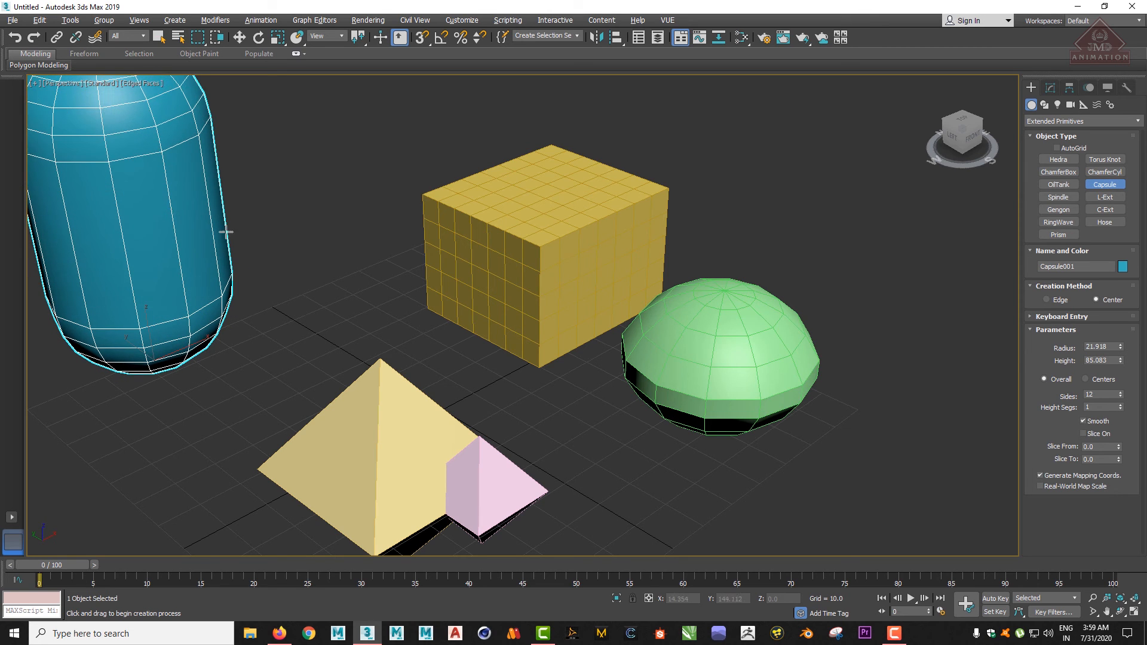
{"action": "left_click", "coordinate": [226, 231]}
{"action": "scroll", "coordinate": [293, 281], "scroll_direction": "down", "scroll_amount": 5}
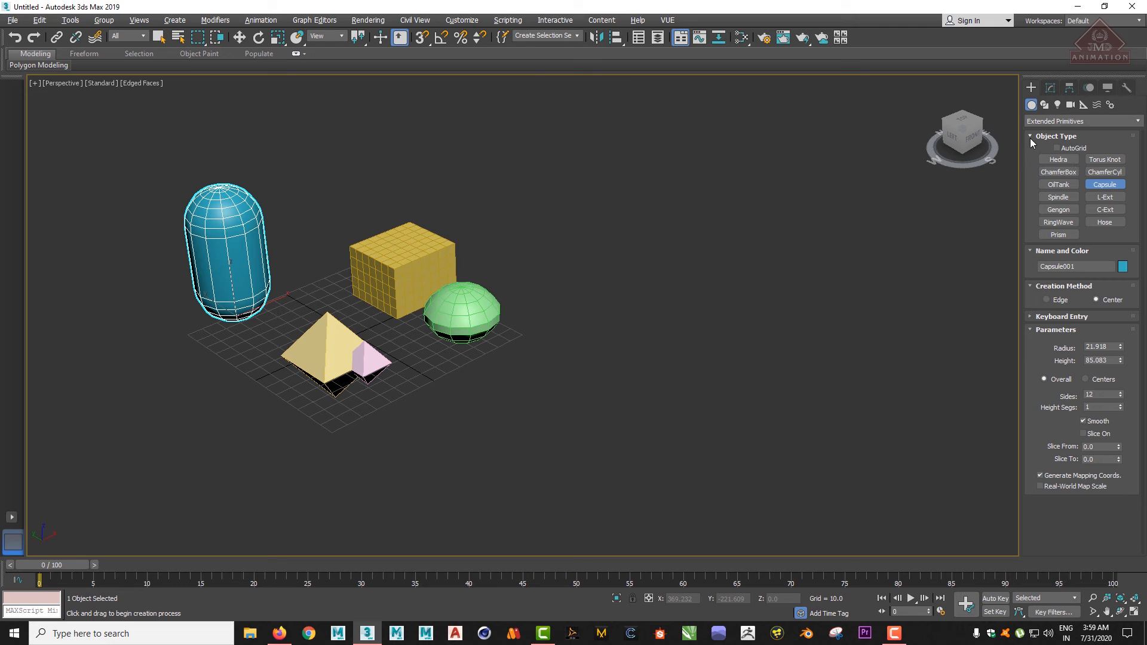
Review the available geometry categories and switch from Extended Primitives back to Standard Primitives.
{"action": "left_click", "coordinate": [1043, 122]}
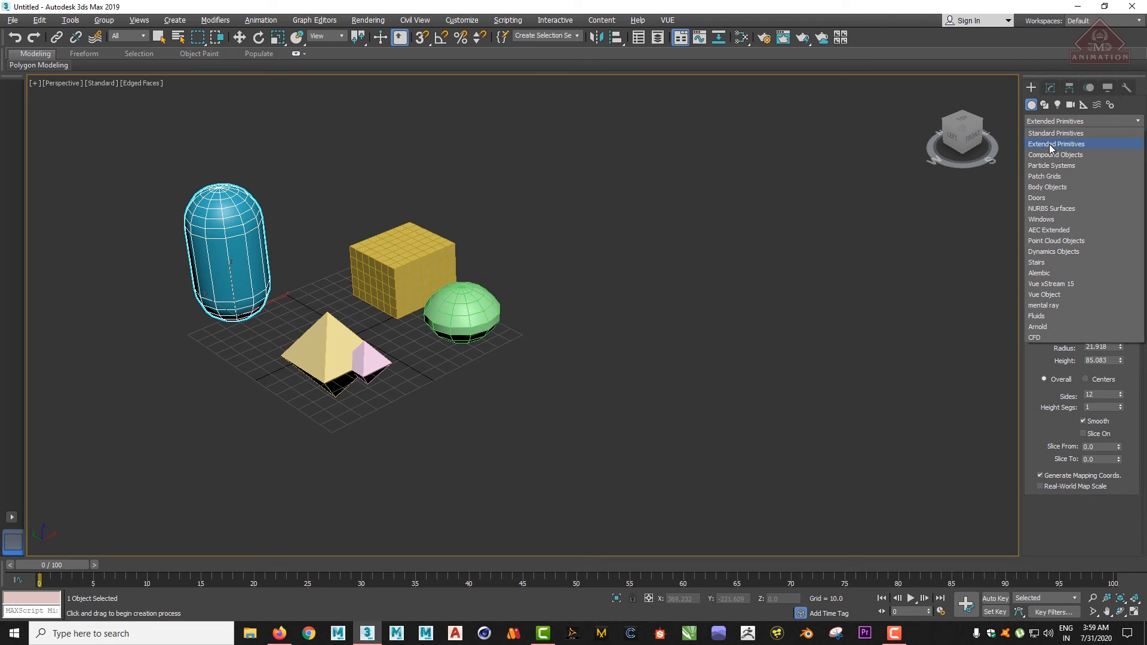
{"action": "left_click", "coordinate": [1051, 144]}
{"action": "left_click", "coordinate": [1052, 121]}
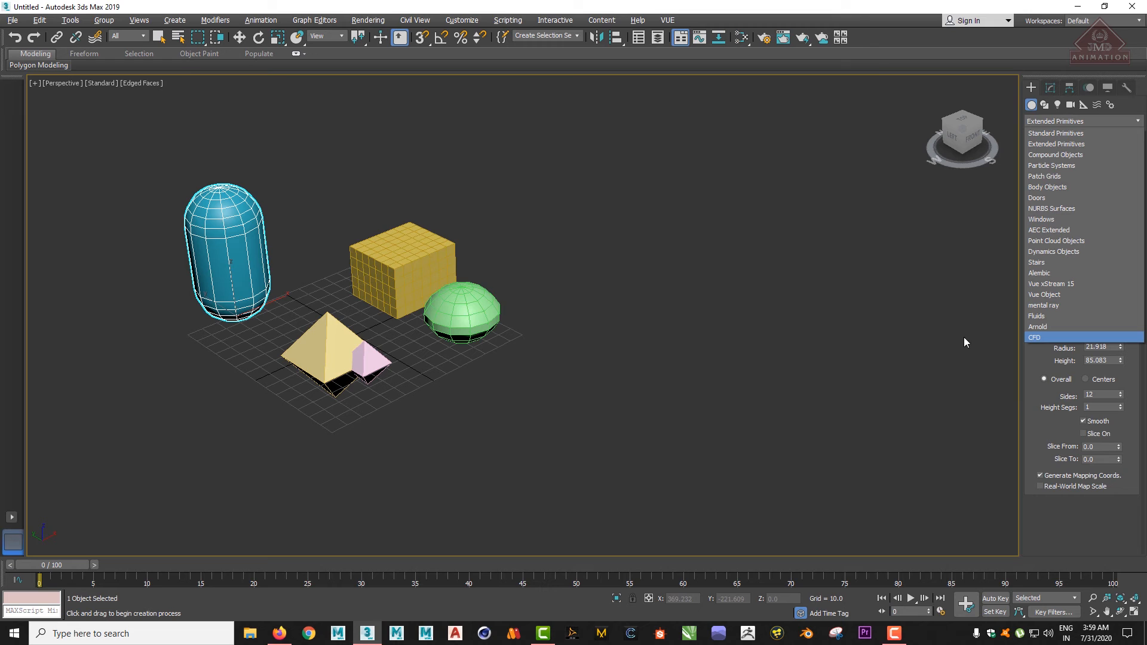
{"action": "left_click", "coordinate": [1060, 125]}
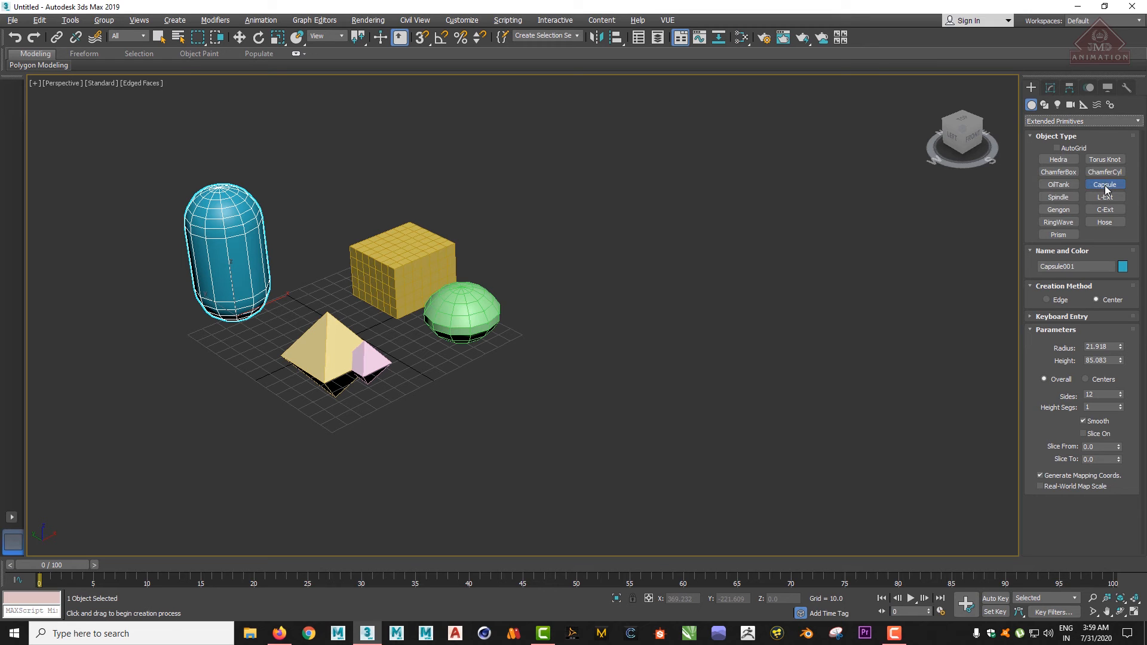
{"action": "left_click", "coordinate": [1055, 121]}
{"action": "left_click", "coordinate": [1058, 132]}
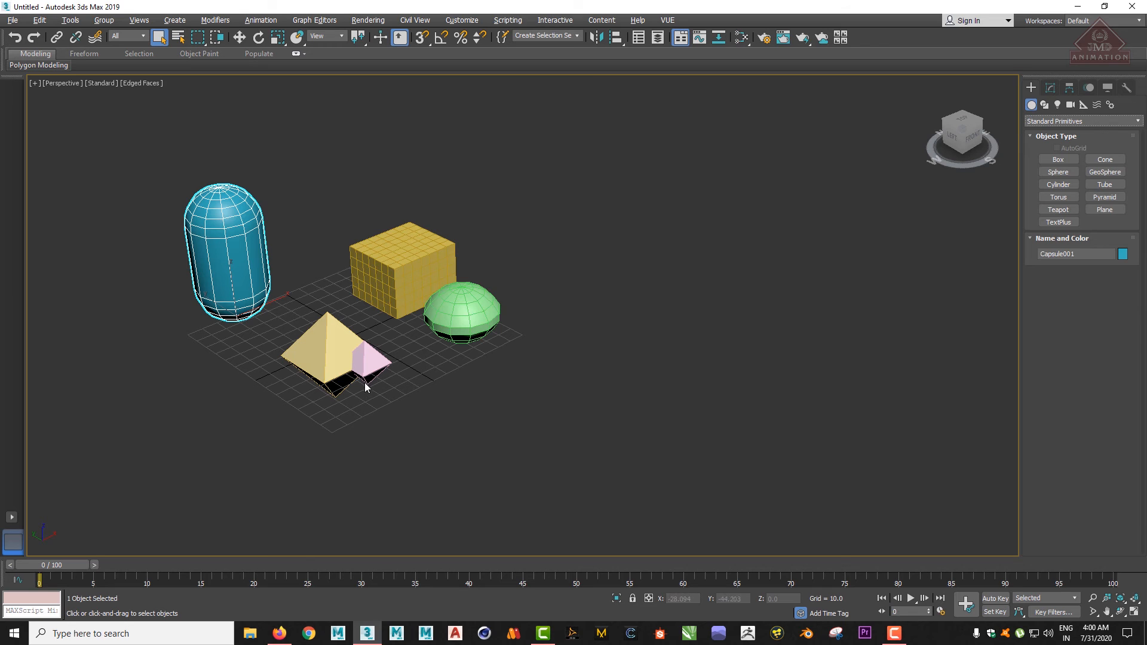
Clear the scene by deleting the capsule, the large hedra, the oil tank, the box and the small hedra.
{"action": "key", "text": "Delete"}
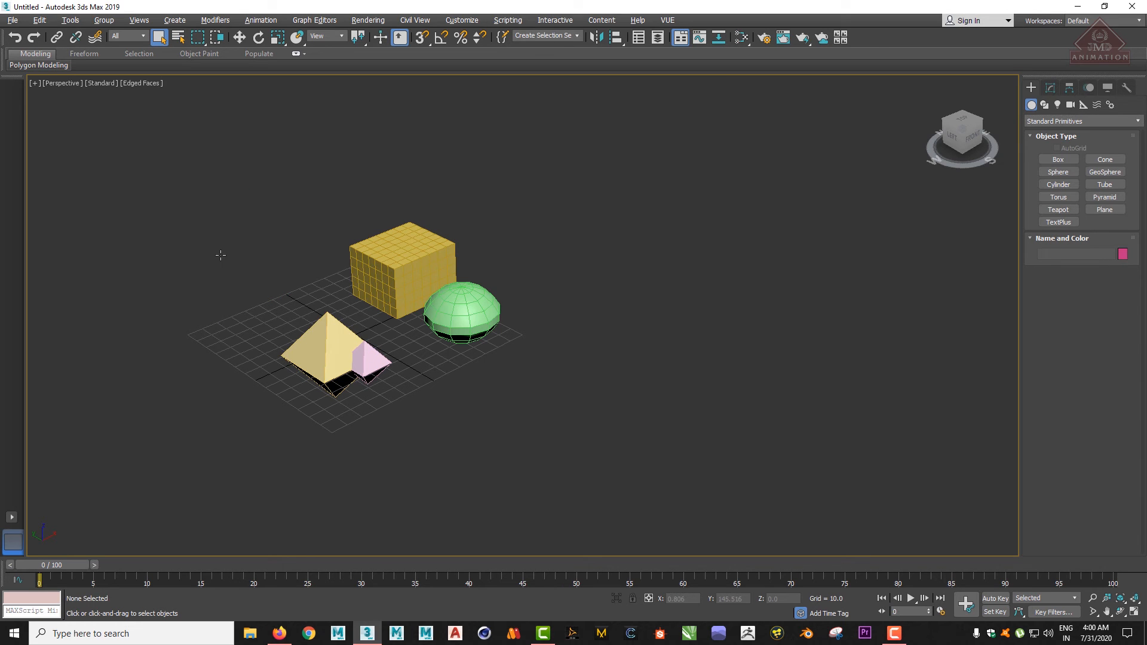
{"action": "left_click", "coordinate": [316, 331]}
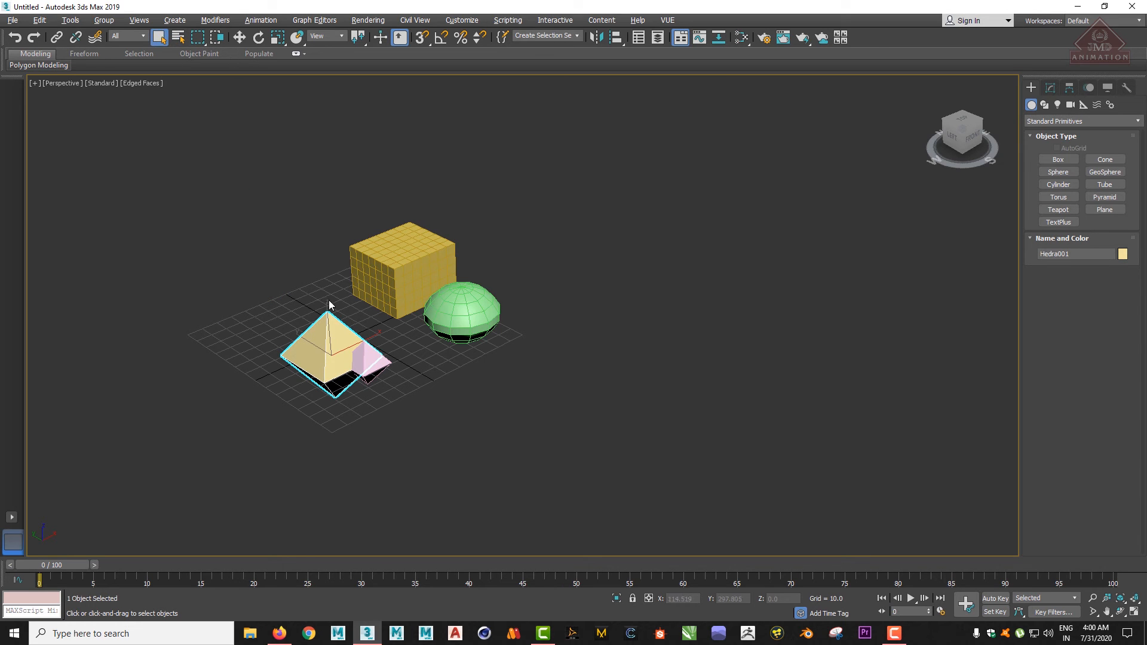
{"action": "key", "text": "Delete"}
{"action": "left_click", "coordinate": [469, 305]}
{"action": "key", "text": "Delete"}
{"action": "left_click", "coordinate": [401, 272]}
{"action": "key", "text": "Delete"}
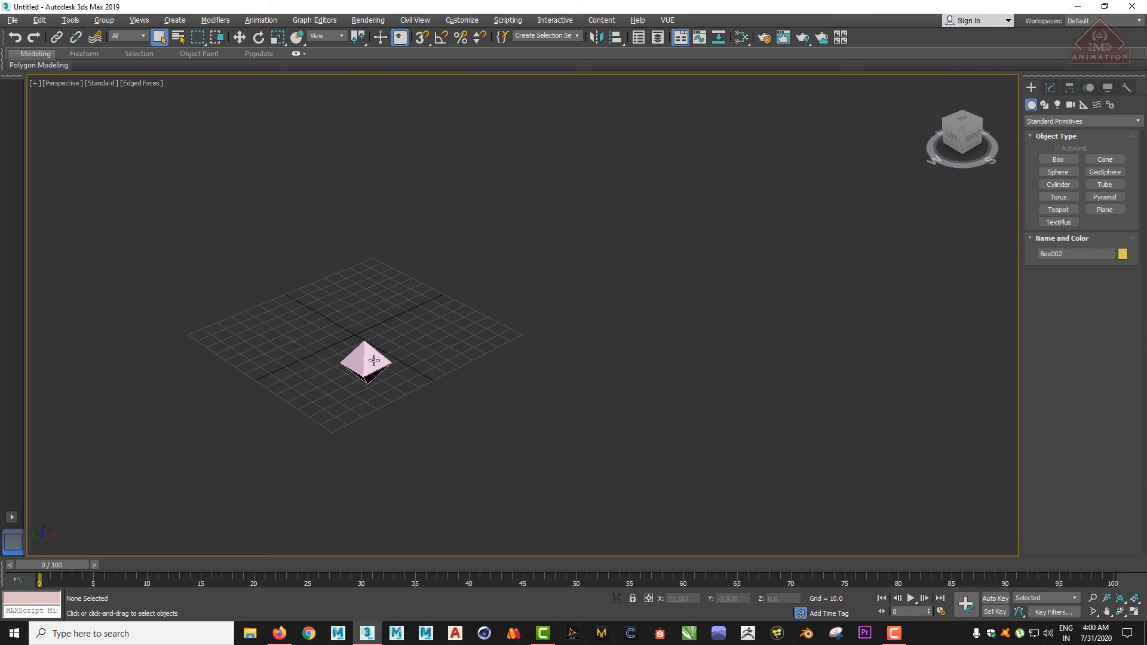
{"action": "left_click", "coordinate": [374, 360]}
{"action": "key", "text": "Delete"}
{"action": "scroll", "coordinate": [388, 332], "scroll_direction": "up", "scroll_amount": 3}
{"action": "middle_click_drag", "start_coordinate": [388, 332], "coordinate": [676, 325]}
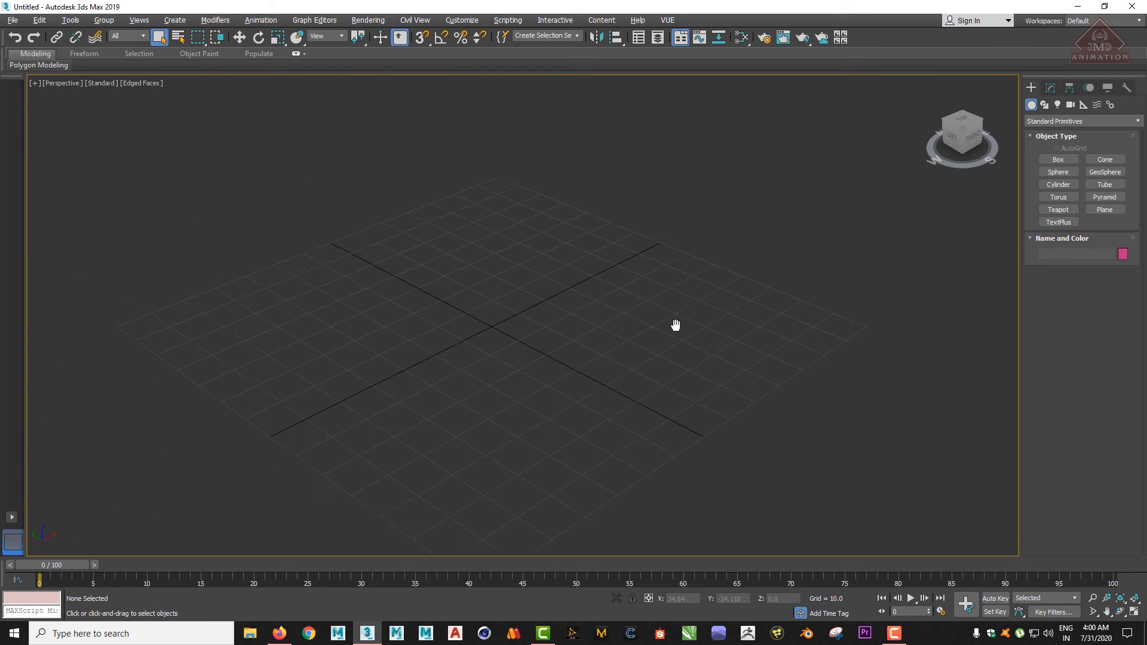
{"action": "scroll", "coordinate": [675, 325], "scroll_direction": "down", "scroll_amount": 3}
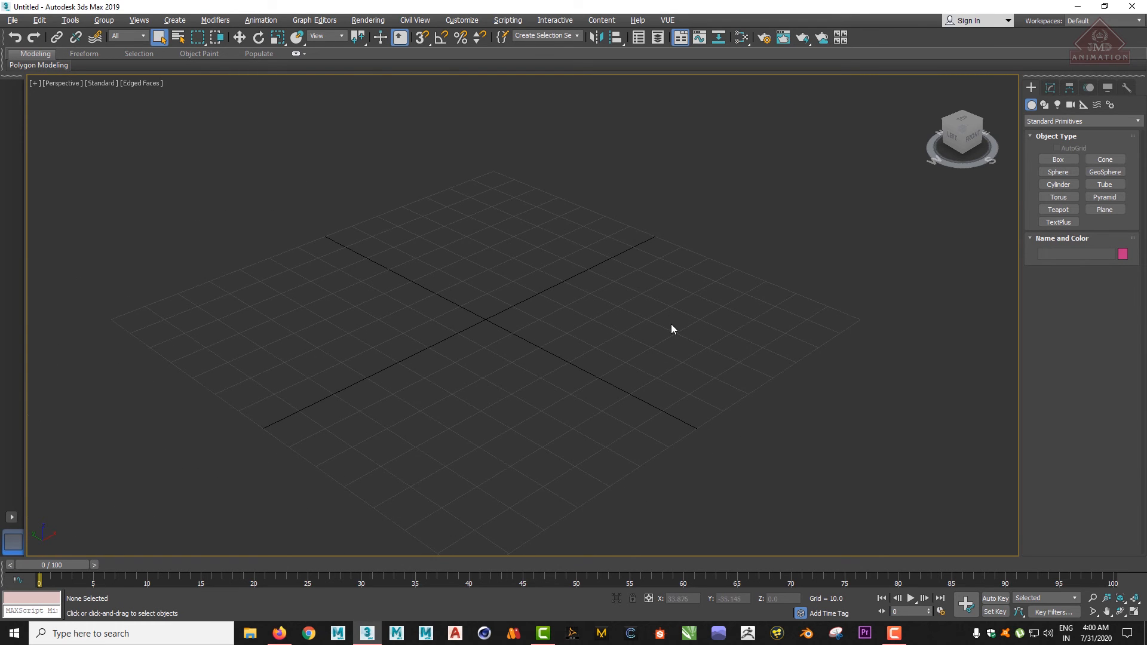
Create a box at the grid centre, about 47.9 long, 52.6 wide and 35.2 high.
{"action": "left_click", "coordinate": [1063, 160]}
{"action": "left_click_drag", "start_coordinate": [480, 318], "coordinate": [657, 313]}
{"action": "left_click", "coordinate": [637, 245]}
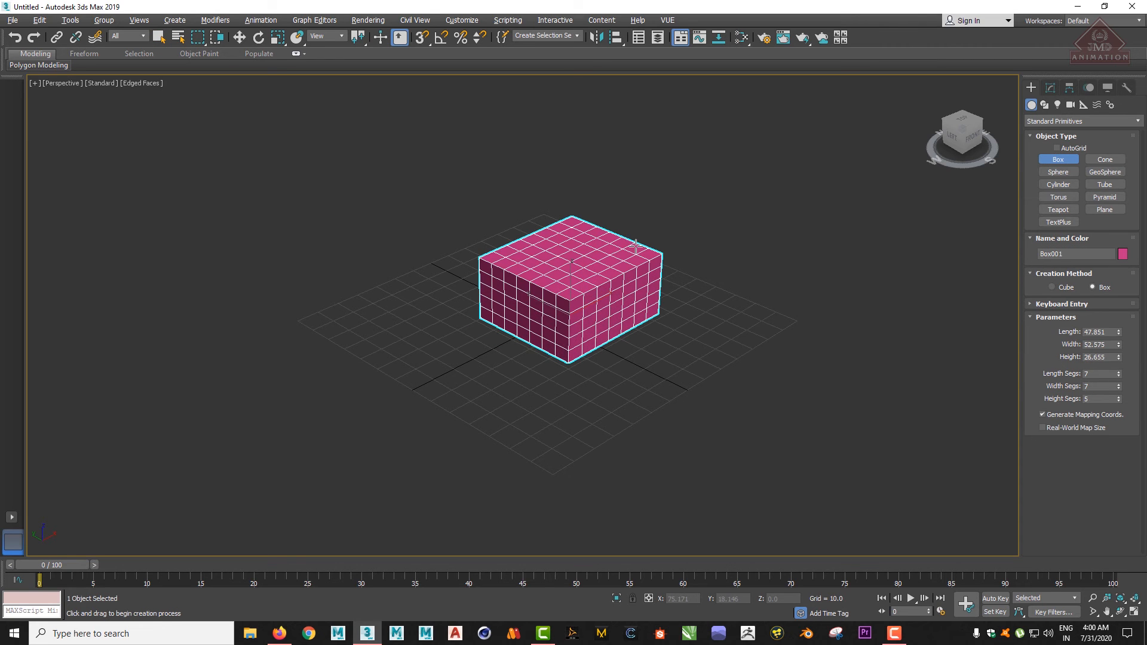
{"action": "left_click", "coordinate": [638, 225]}
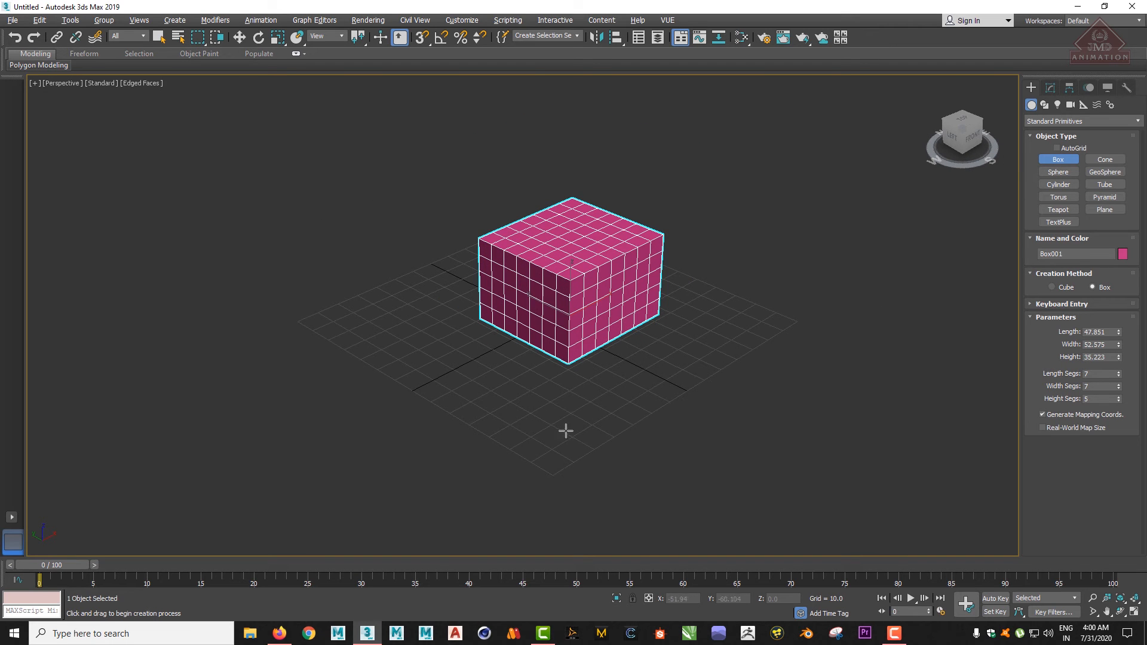
{"action": "middle_click_drag", "start_coordinate": [585, 396], "coordinate": [553, 420]}
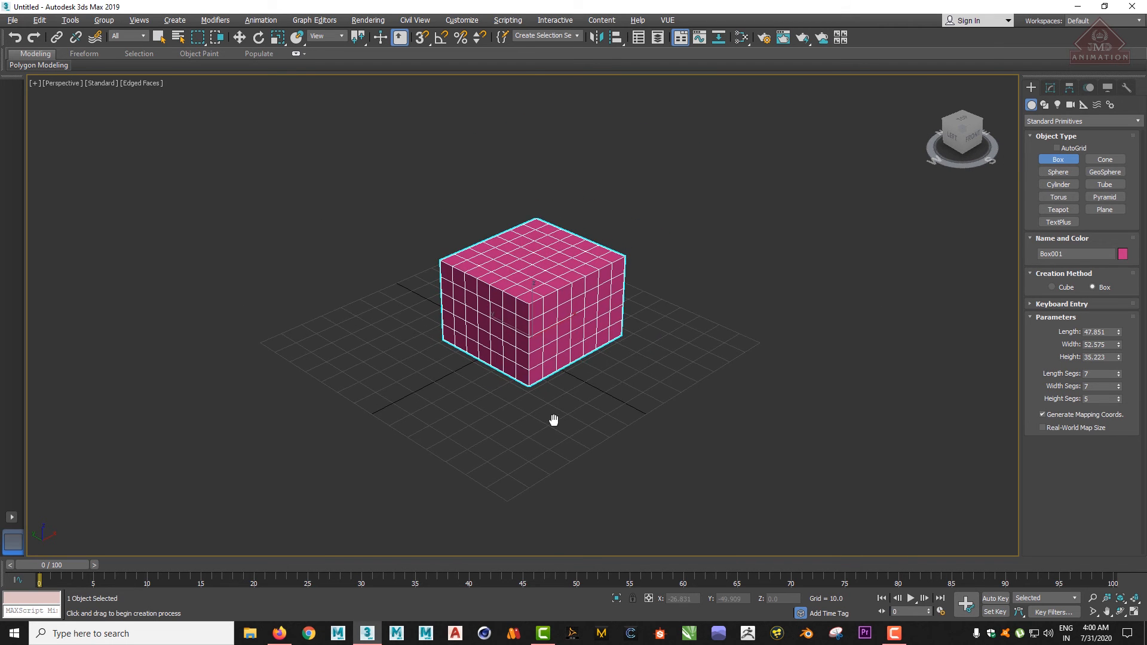
Toggle the viewport's home grid off and back on twice.
{"action": "key", "text": "g"}
{"action": "key", "text": "g"}
{"action": "key", "text": "g"}
{"action": "key", "text": "g"}
{"action": "scroll", "coordinate": [555, 418], "scroll_direction": "up", "scroll_amount": 3}
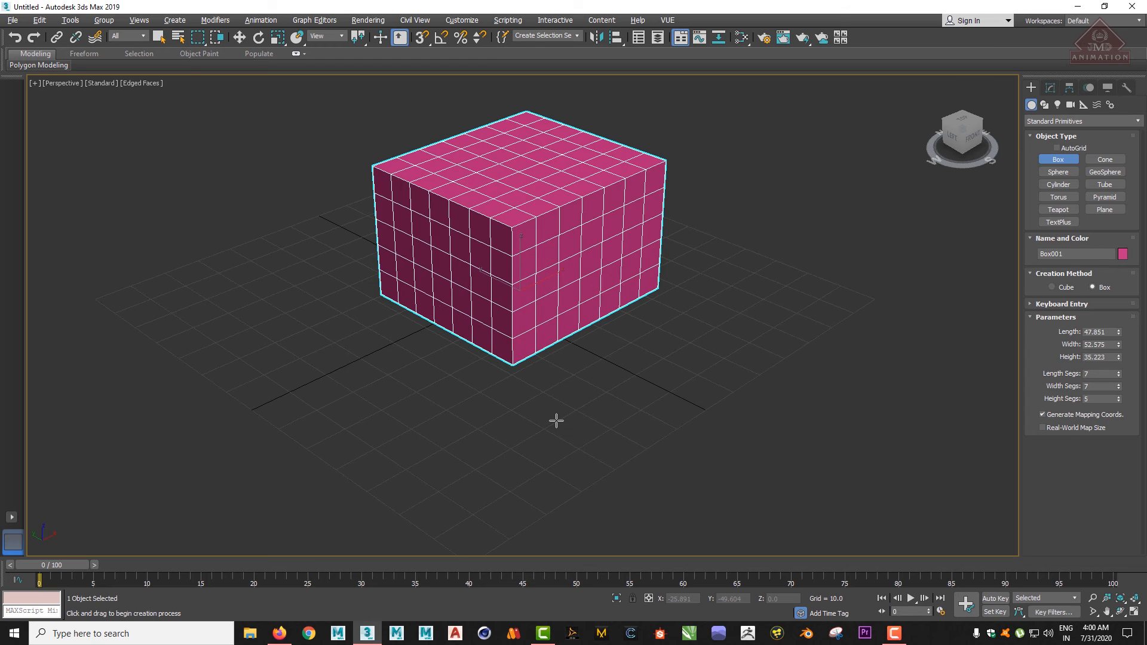
{"action": "scroll", "coordinate": [555, 418], "scroll_direction": "down", "scroll_amount": 3}
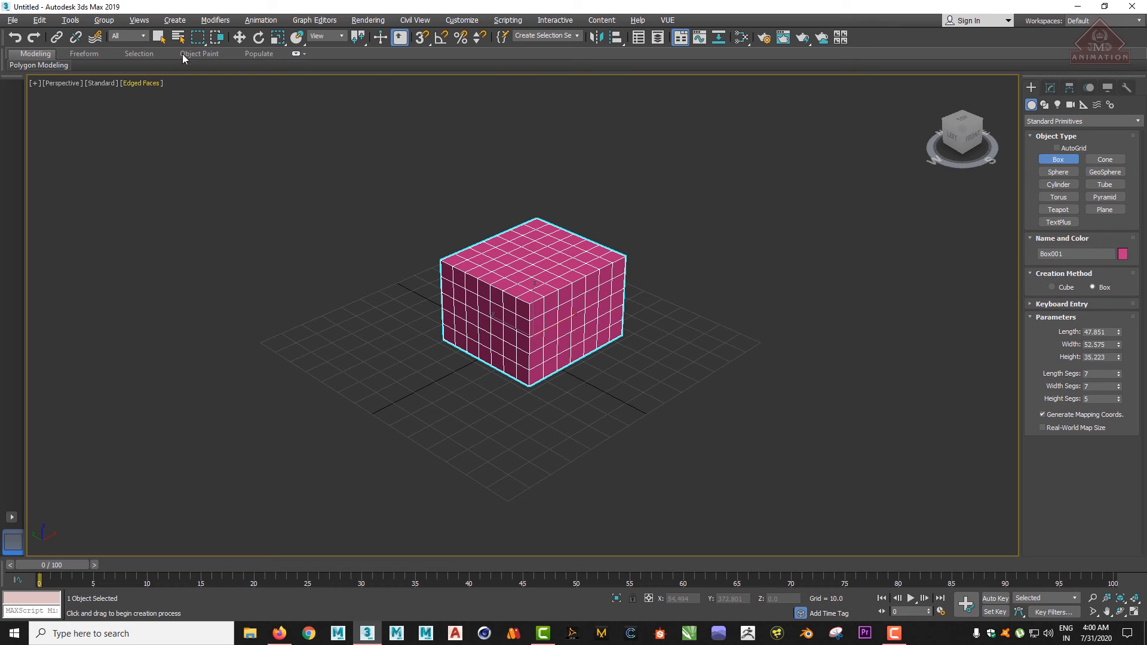
Move the box along its separate axes to about X -14.4, Y -7.4, Z 11.
{"action": "left_click", "coordinate": [240, 37]}
{"action": "left_click_drag", "start_coordinate": [567, 318], "coordinate": [464, 373]}
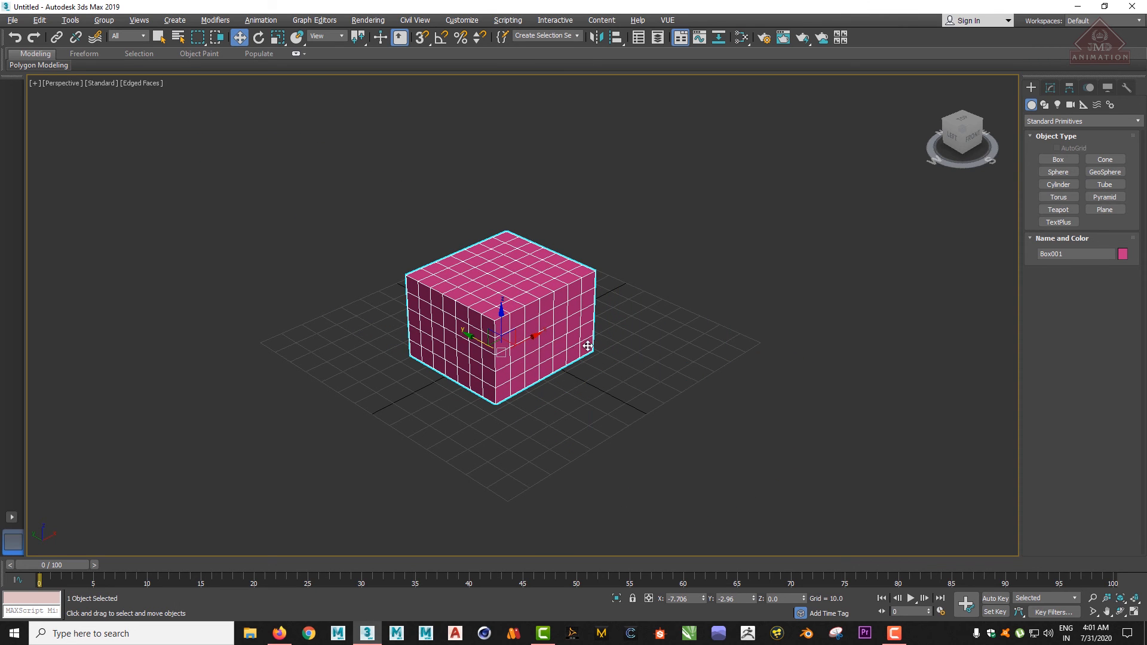
{"action": "left_click_drag", "start_coordinate": [539, 336], "coordinate": [484, 373]}
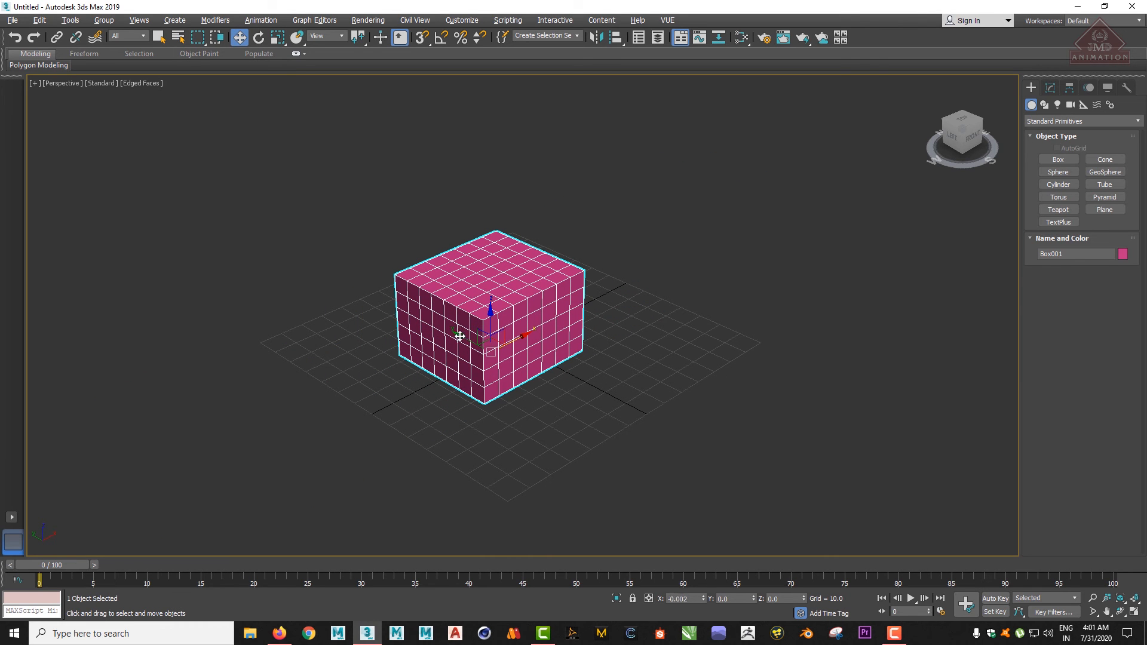
{"action": "left_click_drag", "start_coordinate": [459, 336], "coordinate": [559, 318]}
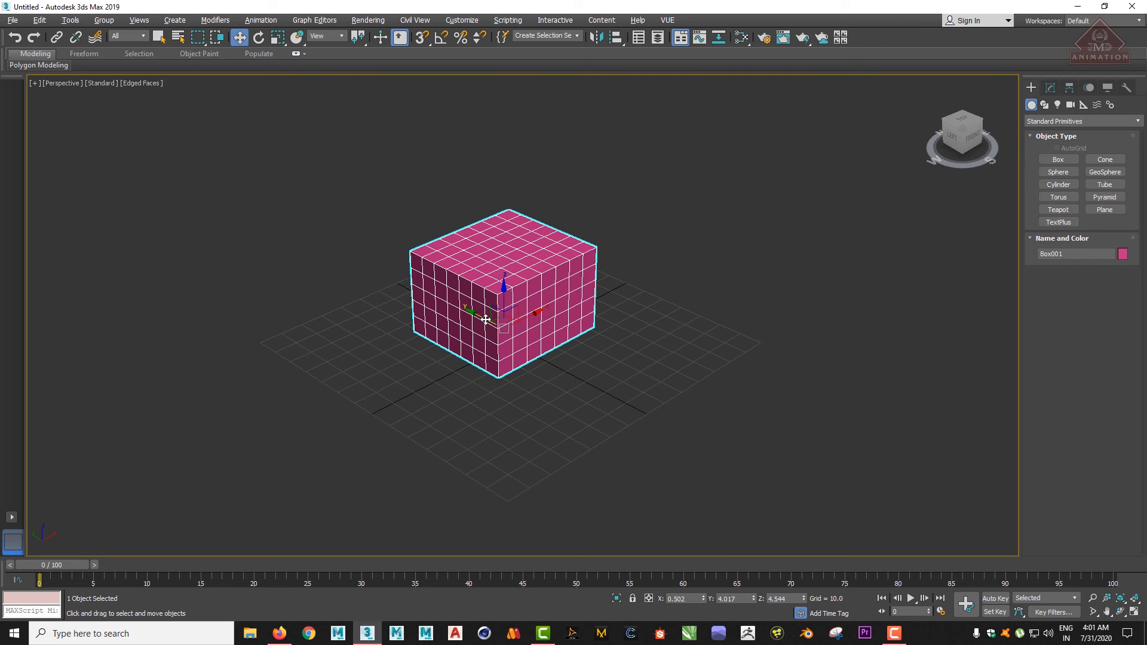
{"action": "left_click_drag", "start_coordinate": [471, 309], "coordinate": [500, 281]}
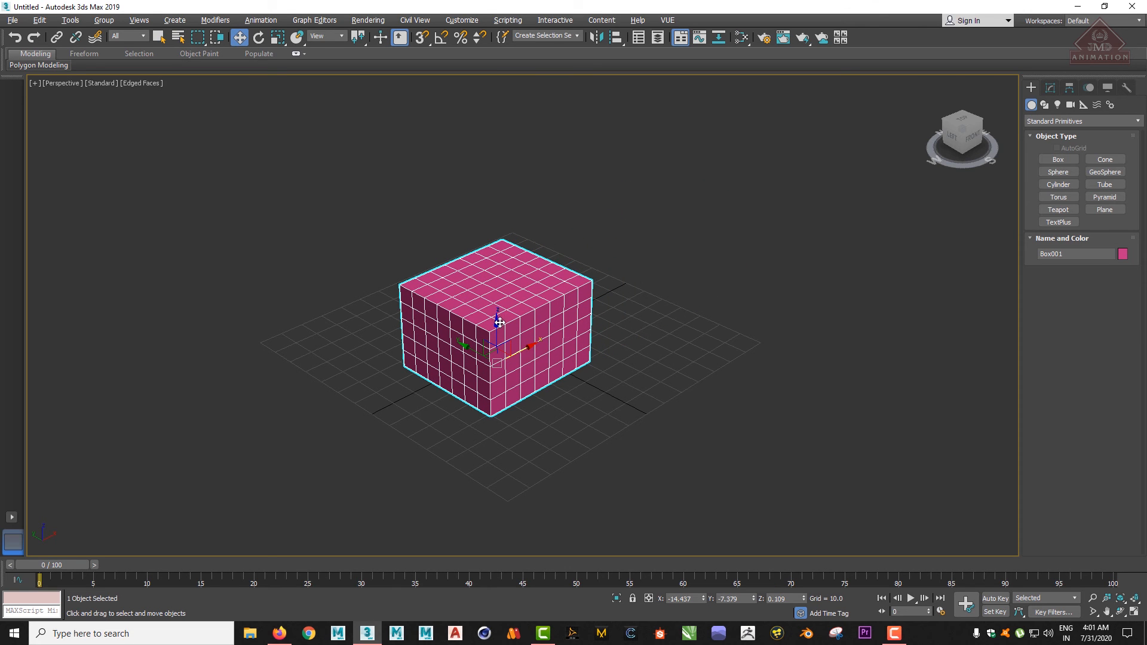
{"action": "left_click_drag", "start_coordinate": [497, 321], "coordinate": [528, 298]}
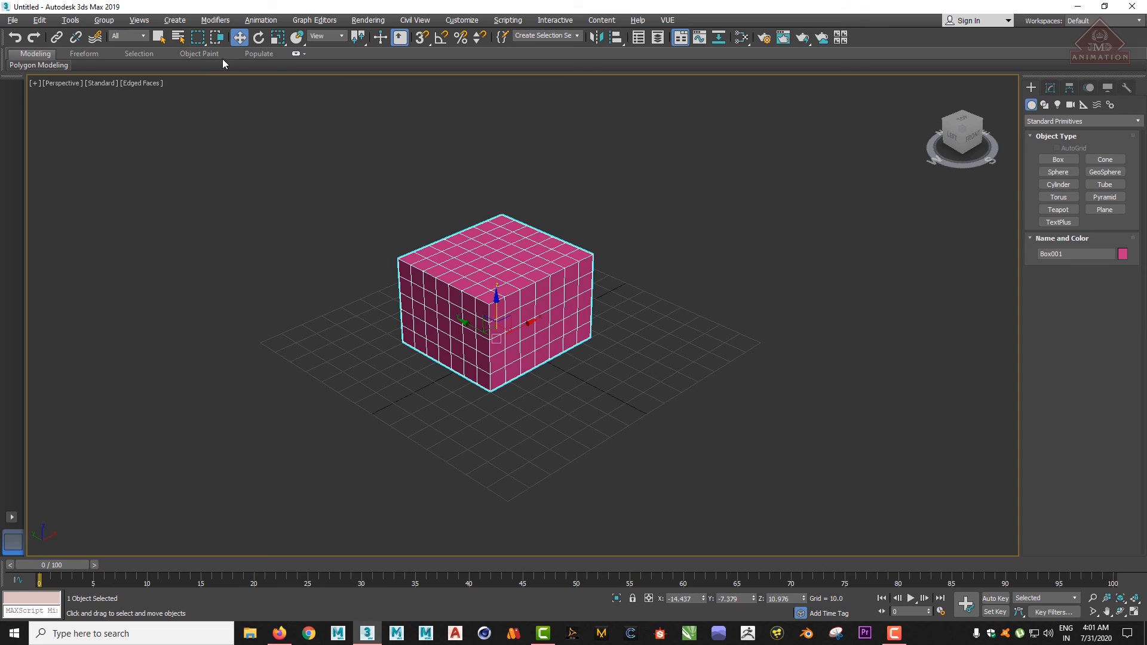
Rotate the box around its individual axes and freely with the Rotate tool.
{"action": "left_click", "coordinate": [39, 19]}
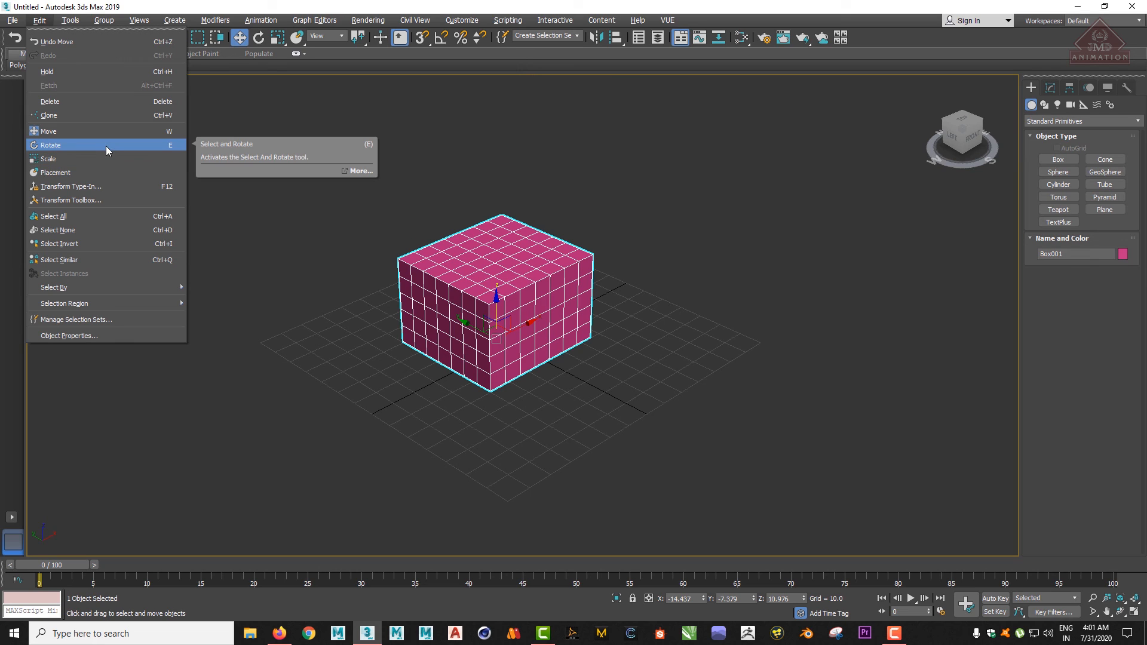
{"action": "left_click", "coordinate": [551, 292]}
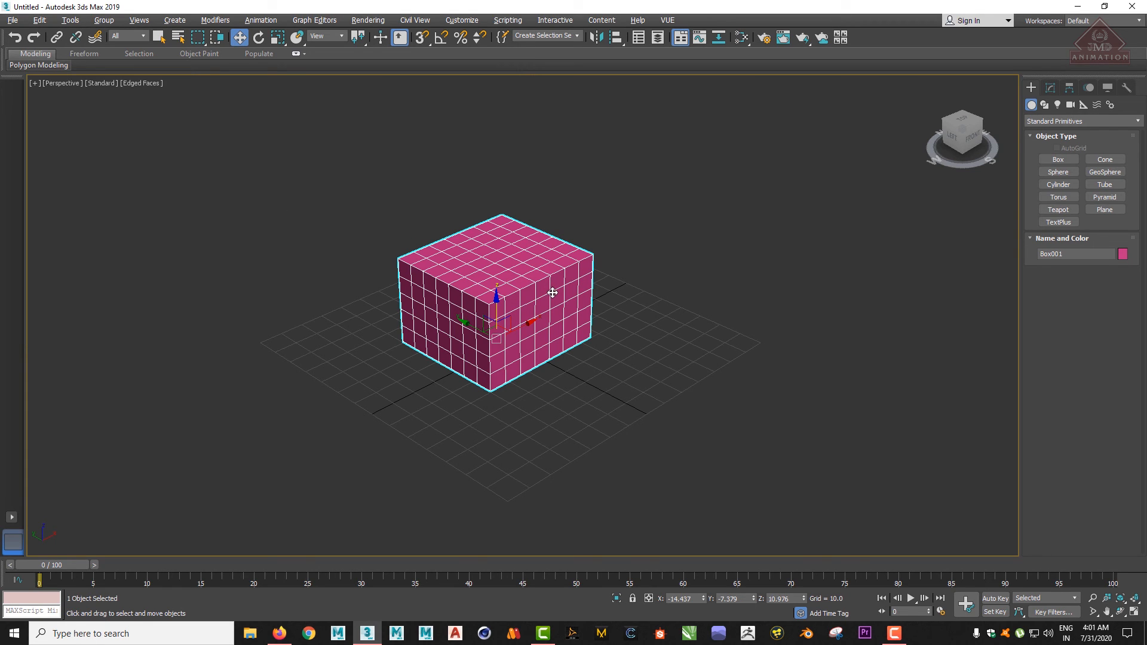
{"action": "key", "text": "e"}
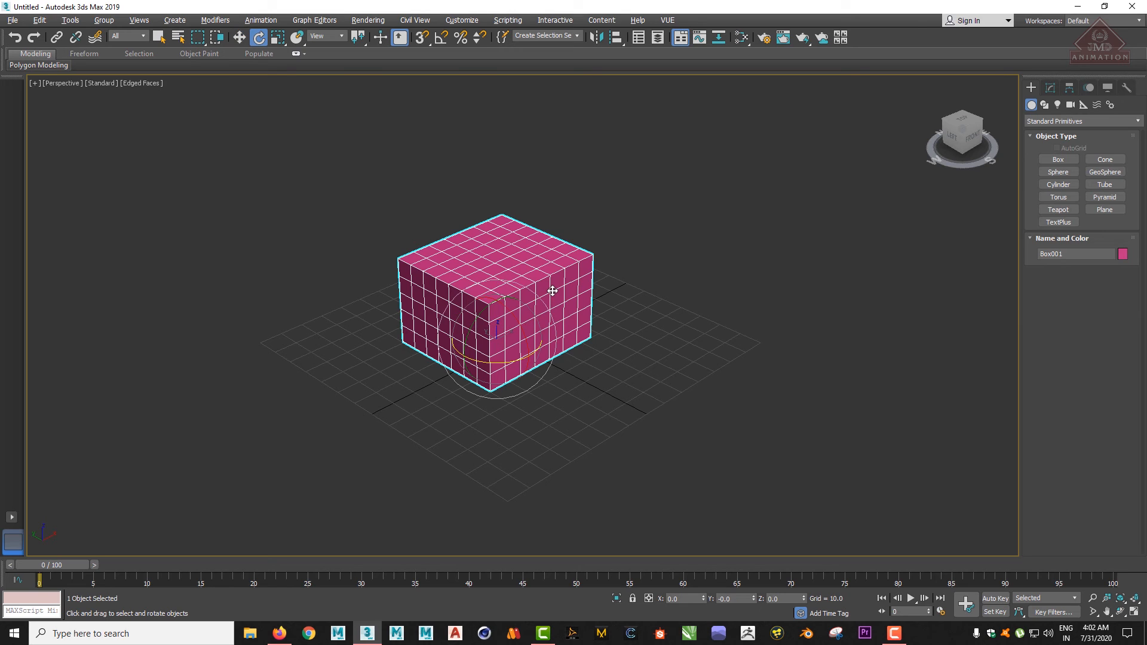
{"action": "left_click", "coordinate": [315, 258]}
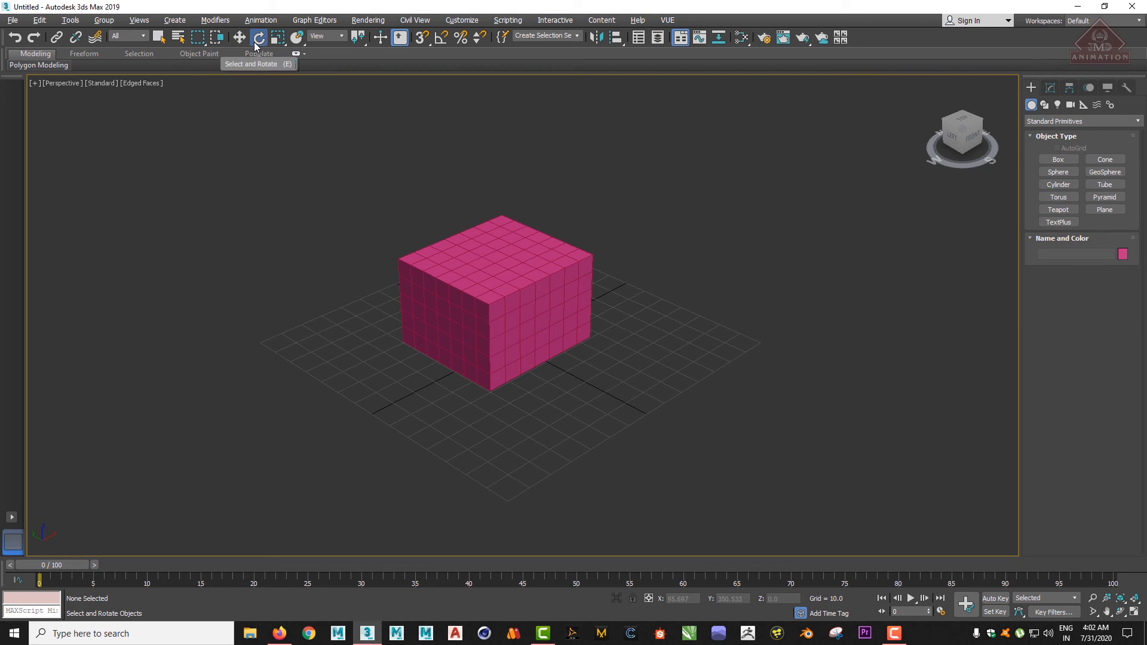
{"action": "left_click", "coordinate": [478, 279]}
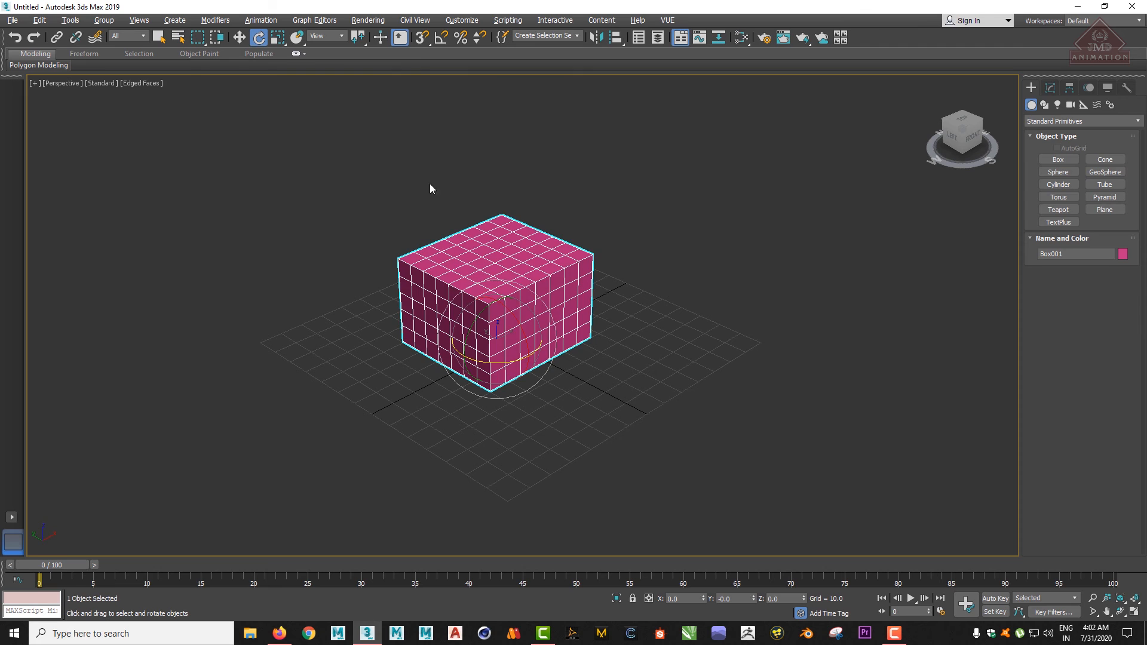
{"action": "left_click", "coordinate": [39, 19]}
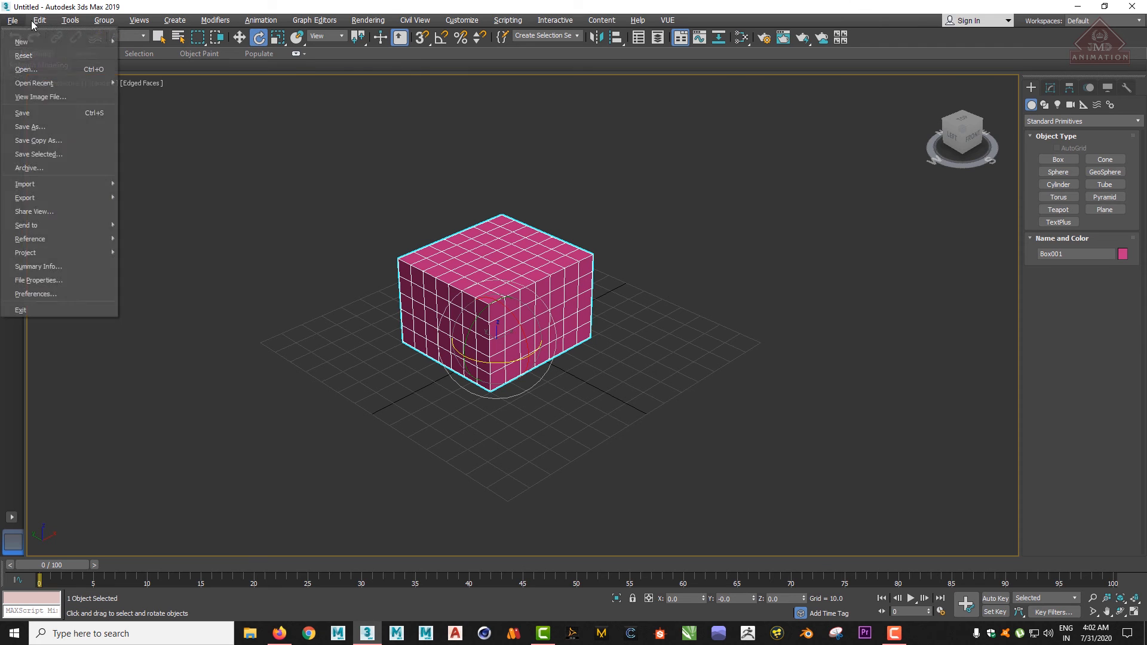
{"action": "left_click", "coordinate": [518, 319]}
{"action": "left_click_drag", "start_coordinate": [522, 328], "coordinate": [500, 323]}
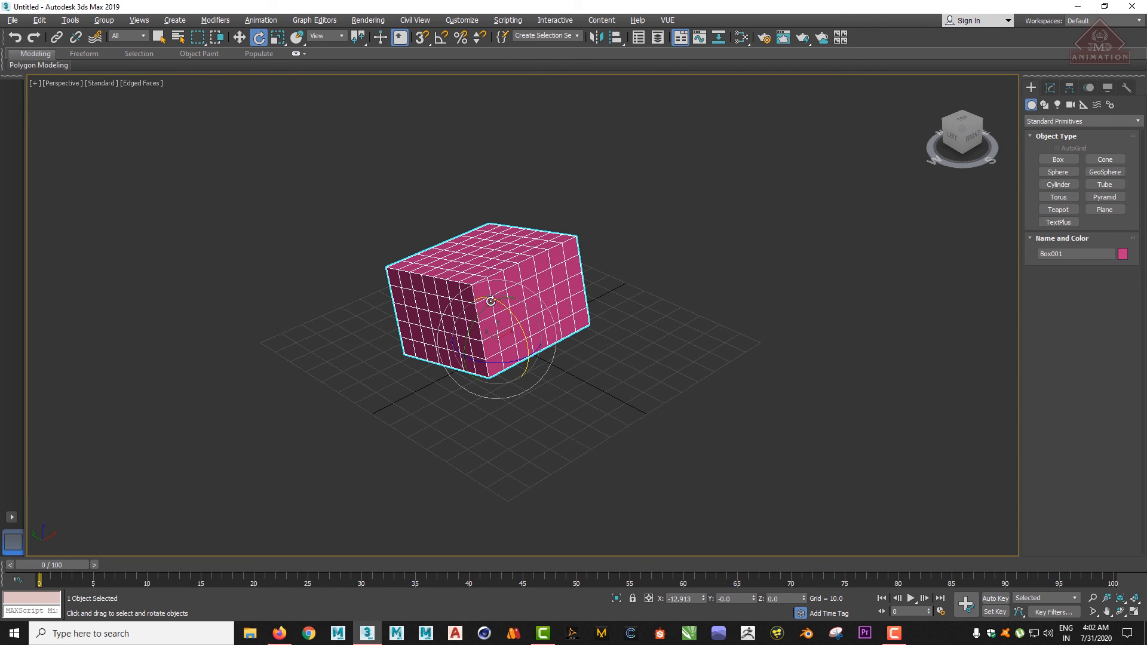
{"action": "left_click_drag", "start_coordinate": [491, 301], "coordinate": [469, 319]}
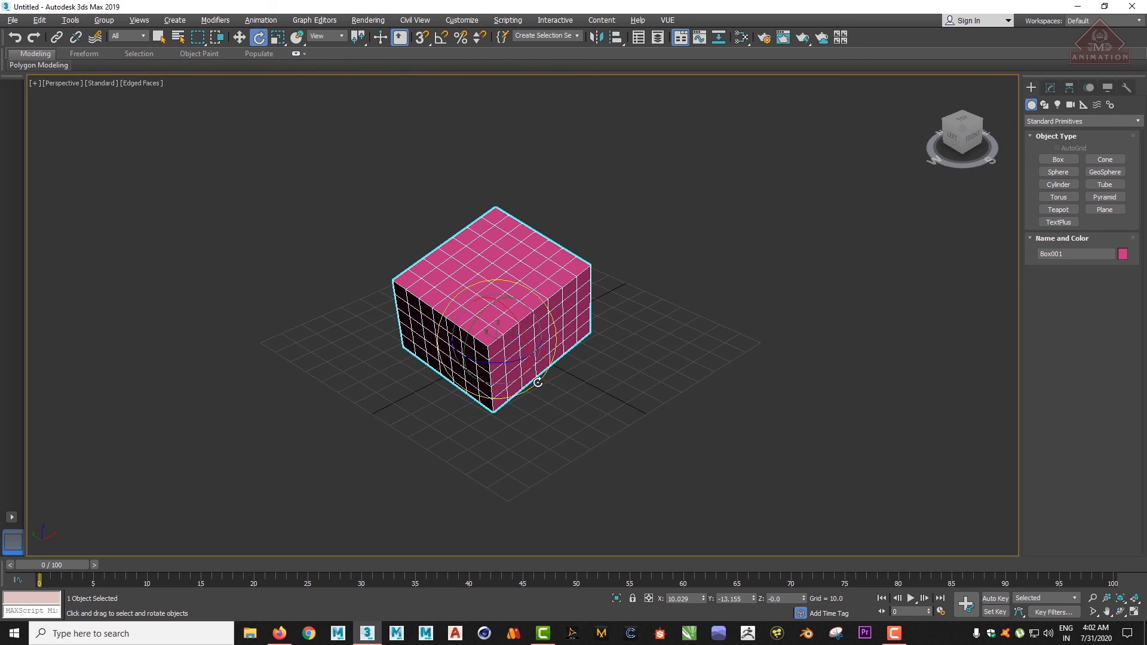
{"action": "left_click_drag", "start_coordinate": [538, 383], "coordinate": [525, 270]}
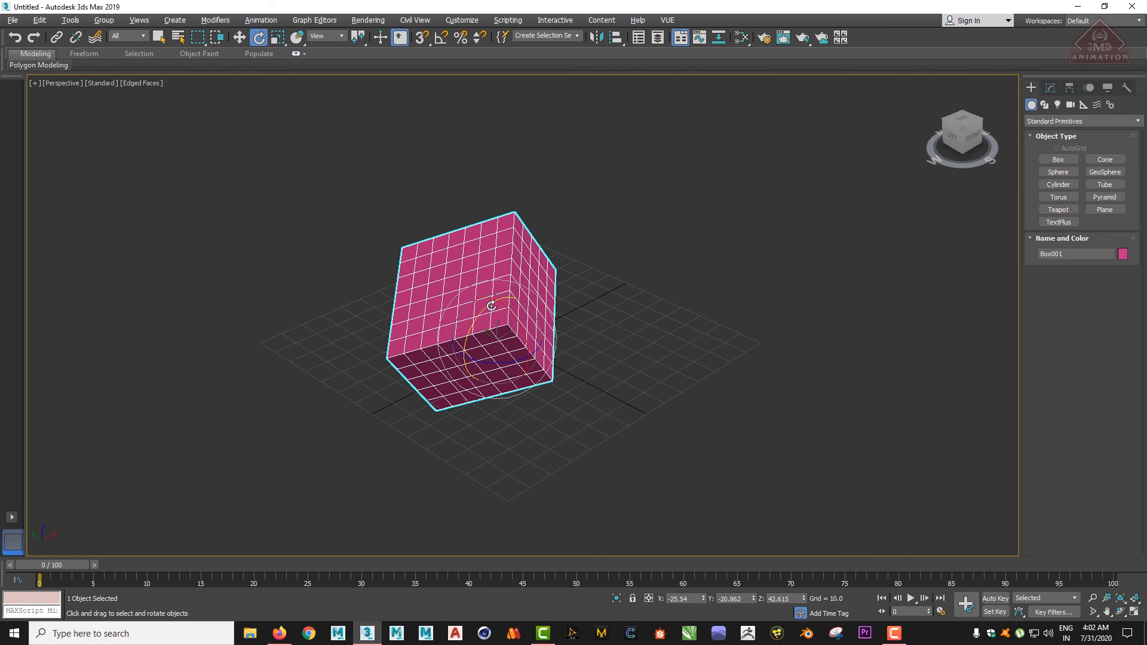
{"action": "mouse_move", "coordinate": [504, 295]}
{"action": "left_mouse_down"}
{"action": "mouse_move", "coordinate": [531, 279]}
{"action": "mouse_move", "coordinate": [555, 287]}
{"action": "mouse_move", "coordinate": [519, 279]}
{"action": "left_mouse_up"}
Scale the box uniformly to about 180 percent and check its base parameters.
{"action": "key", "text": "r"}
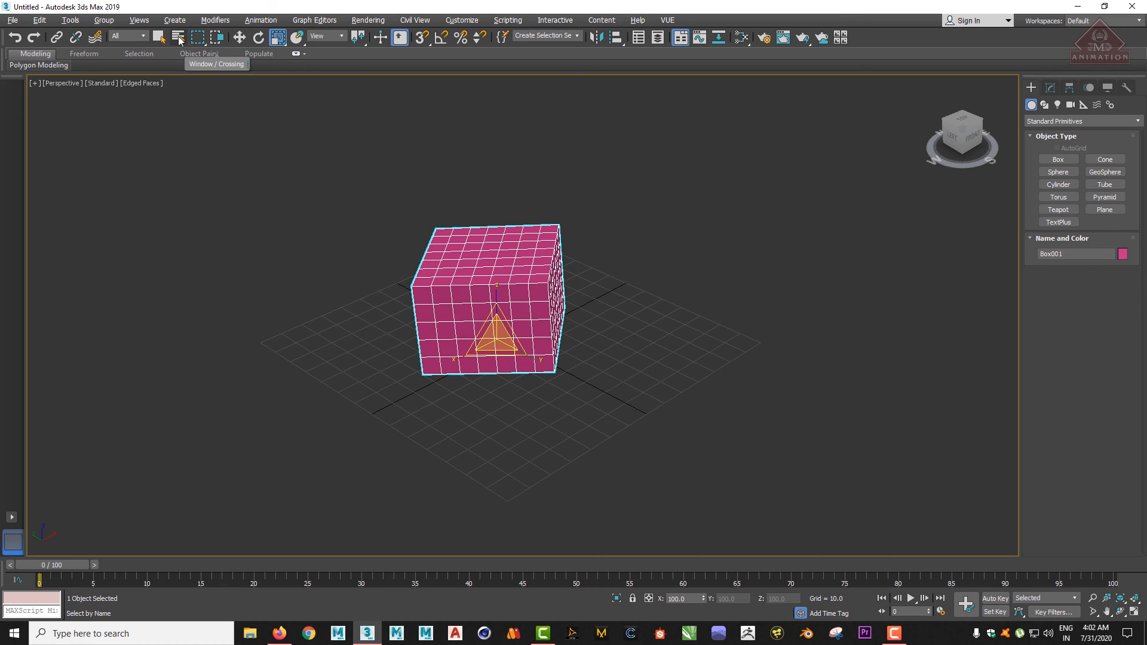
{"action": "left_click", "coordinate": [40, 20]}
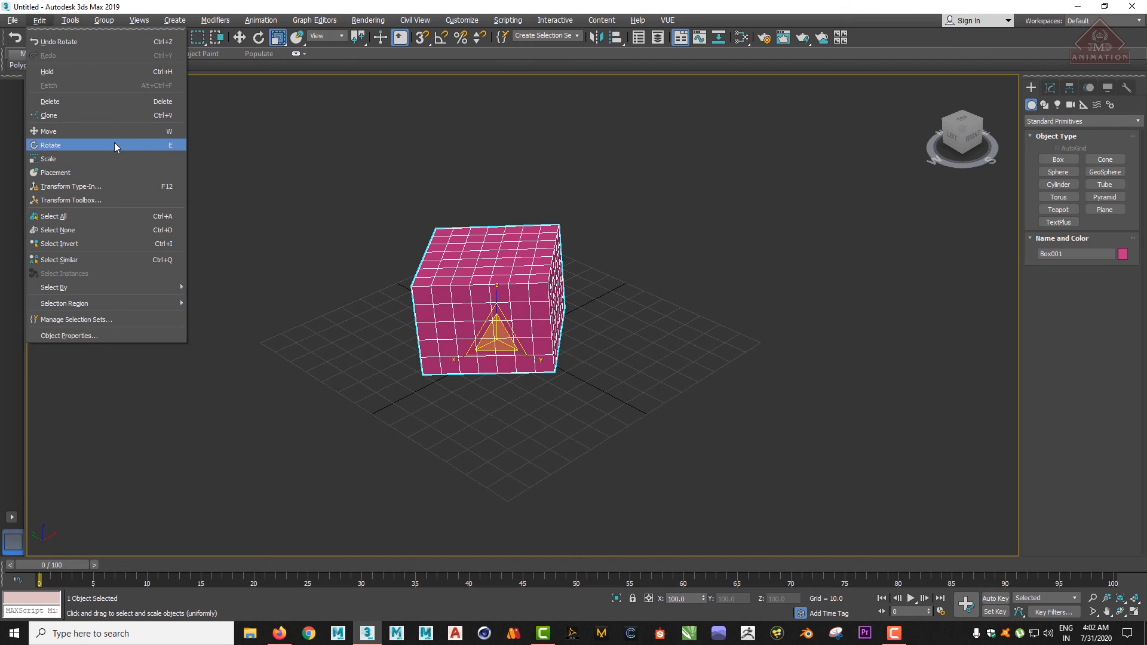
{"action": "left_click", "coordinate": [310, 267]}
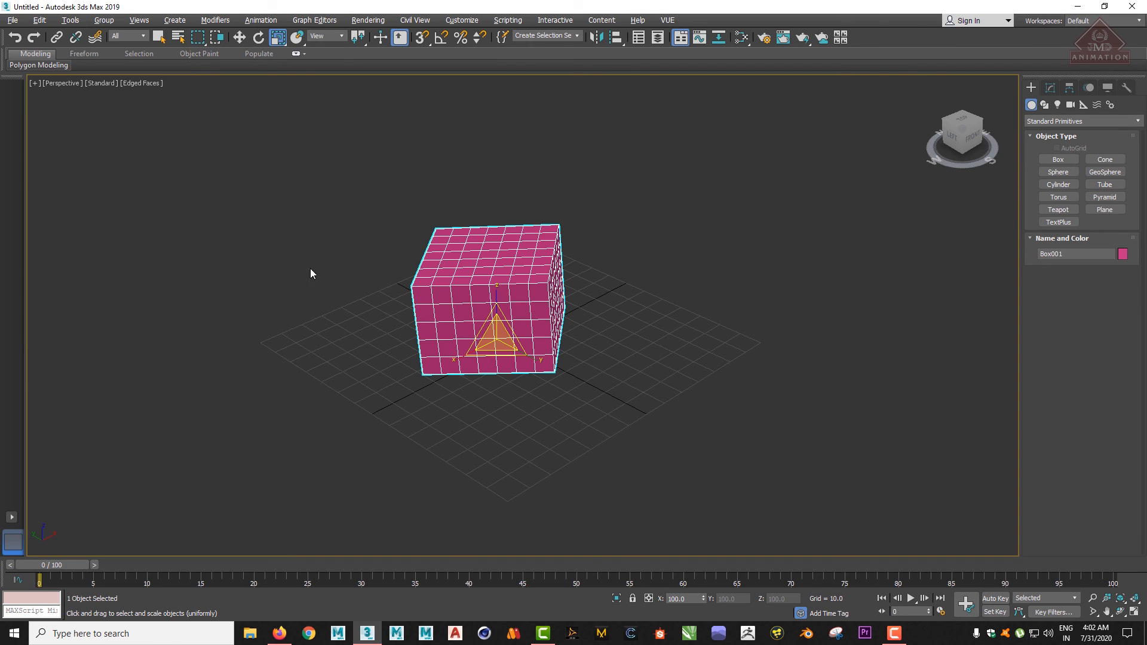
{"action": "key", "text": "r"}
{"action": "left_click_drag", "start_coordinate": [497, 336], "coordinate": [899, 265]}
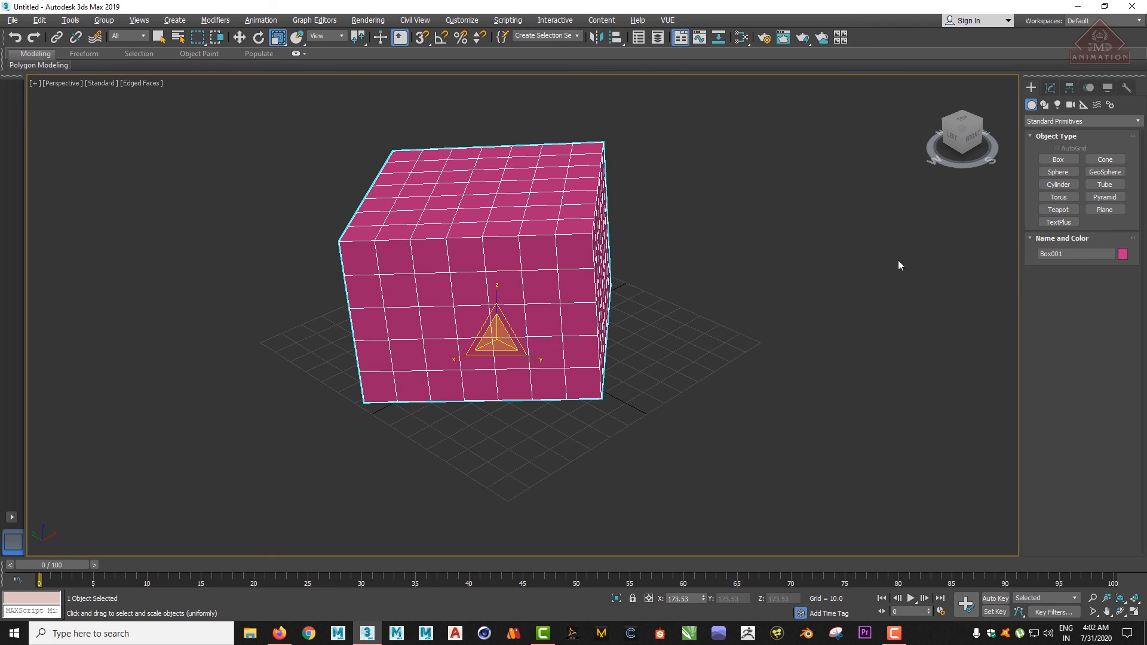
{"action": "mouse_move", "coordinate": [495, 336]}
{"action": "left_mouse_down"}
{"action": "mouse_move", "coordinate": [482, 397]}
{"action": "mouse_move", "coordinate": [490, 302]}
{"action": "mouse_move", "coordinate": [489, 379]}
{"action": "mouse_move", "coordinate": [506, 285]}
{"action": "mouse_move", "coordinate": [496, 363]}
{"action": "mouse_move", "coordinate": [504, 297]}
{"action": "mouse_move", "coordinate": [528, 517]}
{"action": "mouse_move", "coordinate": [507, 307]}
{"action": "mouse_move", "coordinate": [511, 335]}
{"action": "left_mouse_up"}
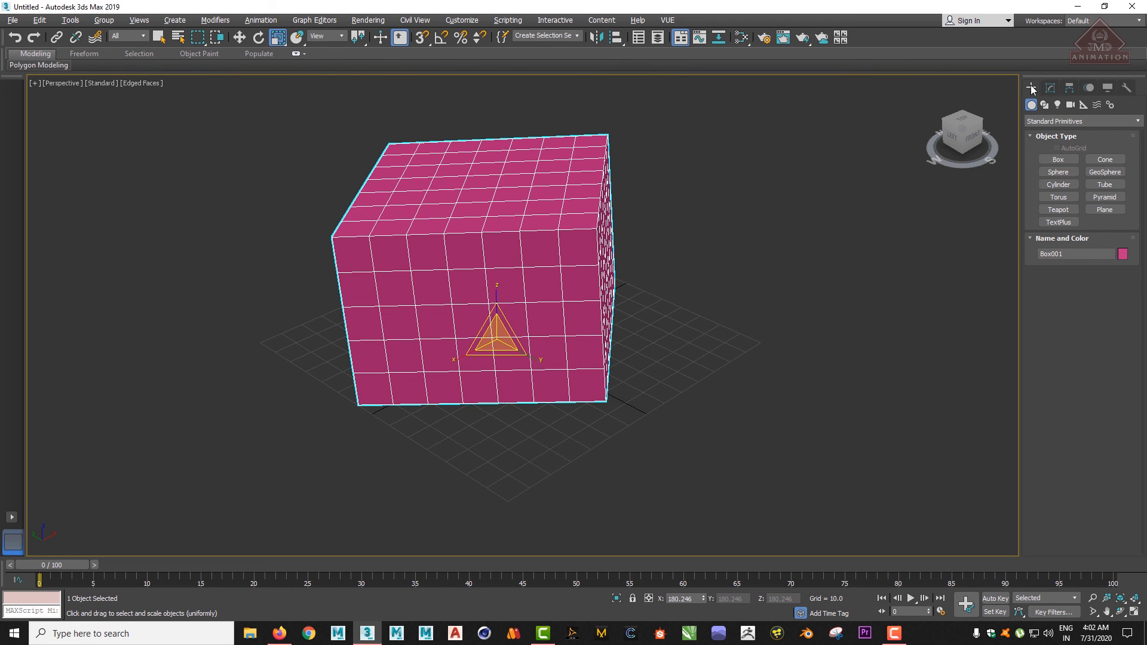
{"action": "left_click", "coordinate": [1050, 87]}
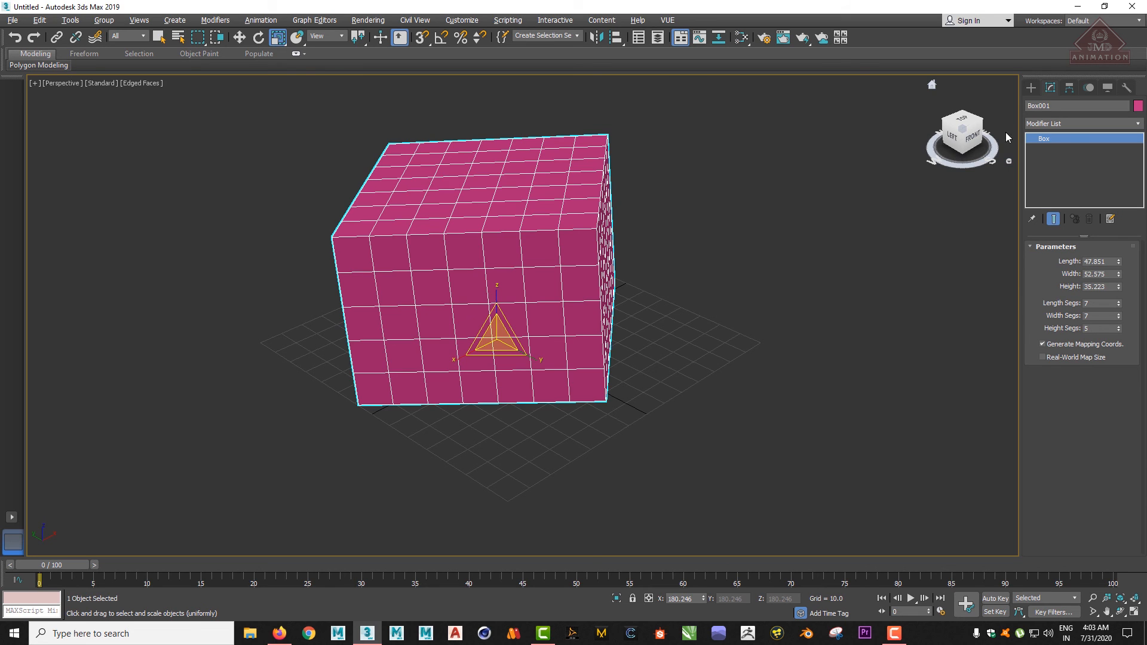
{"action": "left_click", "coordinate": [1027, 87]}
Reduce the box uniformly to about 159 percent and scale it non-uniformly along its separate axes.
{"action": "left_click_drag", "start_coordinate": [511, 289], "coordinate": [535, 256]}
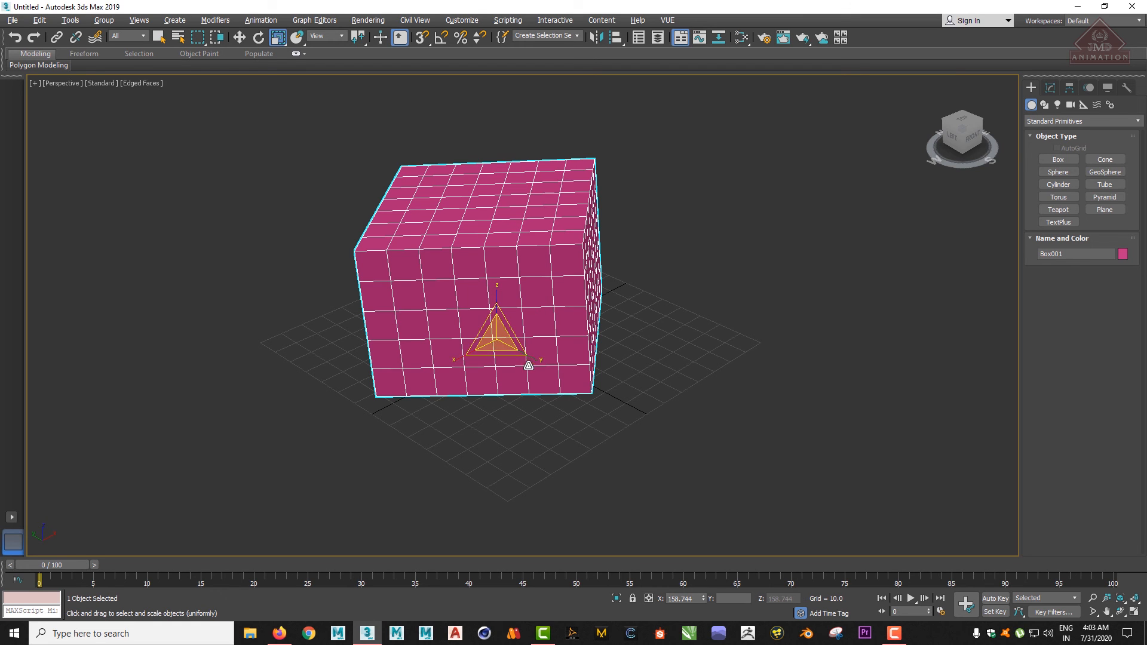
{"action": "left_click_drag", "start_coordinate": [539, 361], "coordinate": [455, 356]}
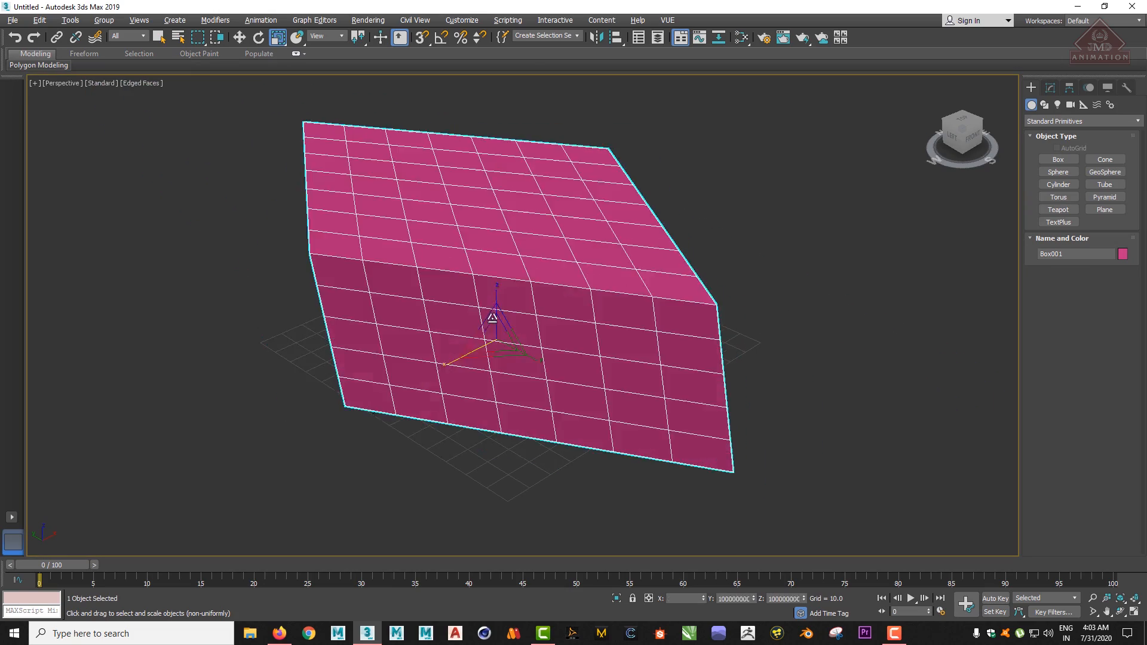
{"action": "left_click_drag", "start_coordinate": [497, 293], "coordinate": [550, 269]}
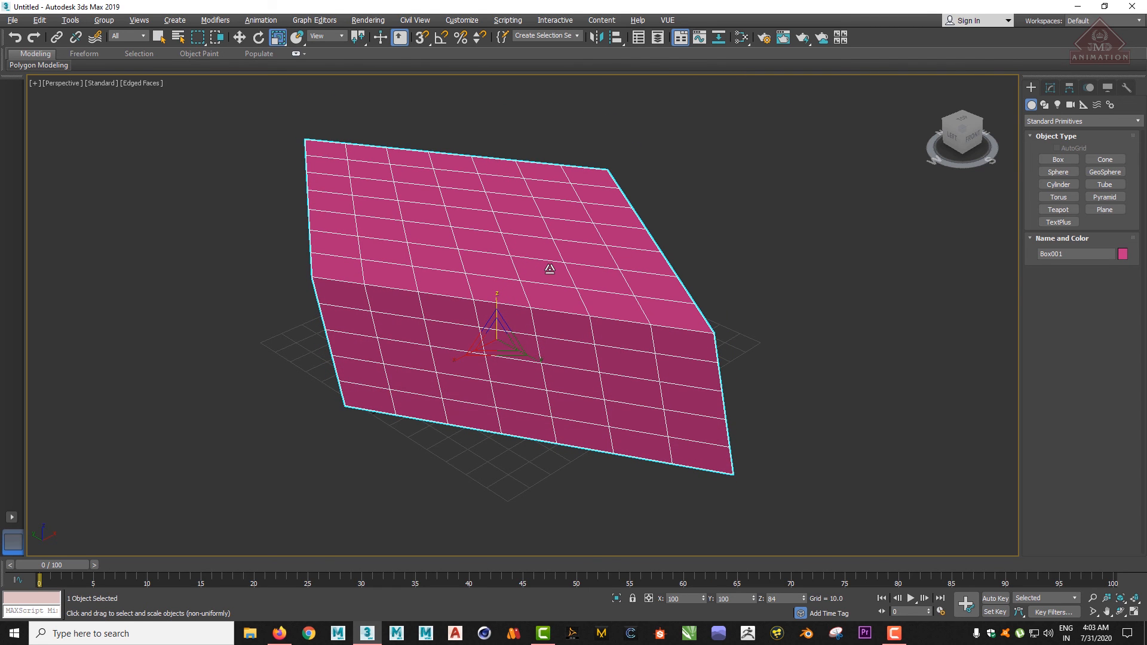
Undo all scaling and rotation of the box.
{"action": "scroll", "coordinate": [635, 277], "scroll_direction": "down", "scroll_amount": 4}
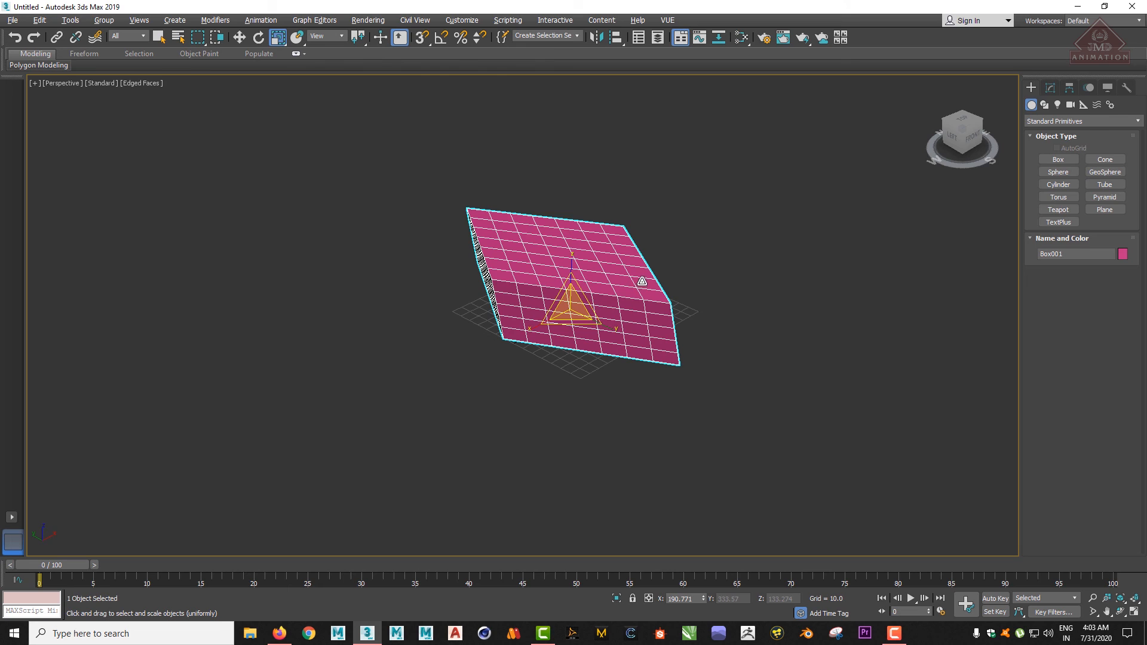
{"action": "key", "text": "ctrl+z"}
{"action": "key", "text": "ctrl+z"}
{"action": "key", "text": "ctrl+z"}
{"action": "key", "text": "ctrl+z"}
{"action": "key", "text": "ctrl+z"}
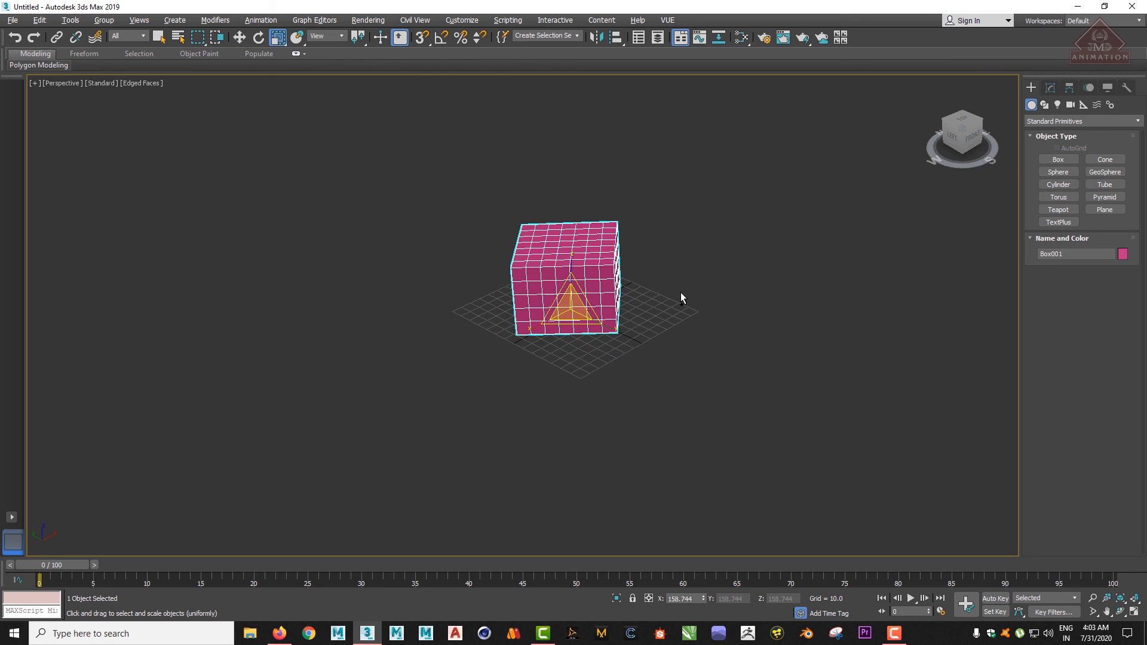
{"action": "key", "text": "ctrl+z"}
{"action": "key", "text": "ctrl+z"}
{"action": "key", "text": "ctrl+z"}
{"action": "key", "text": "ctrl+z"}
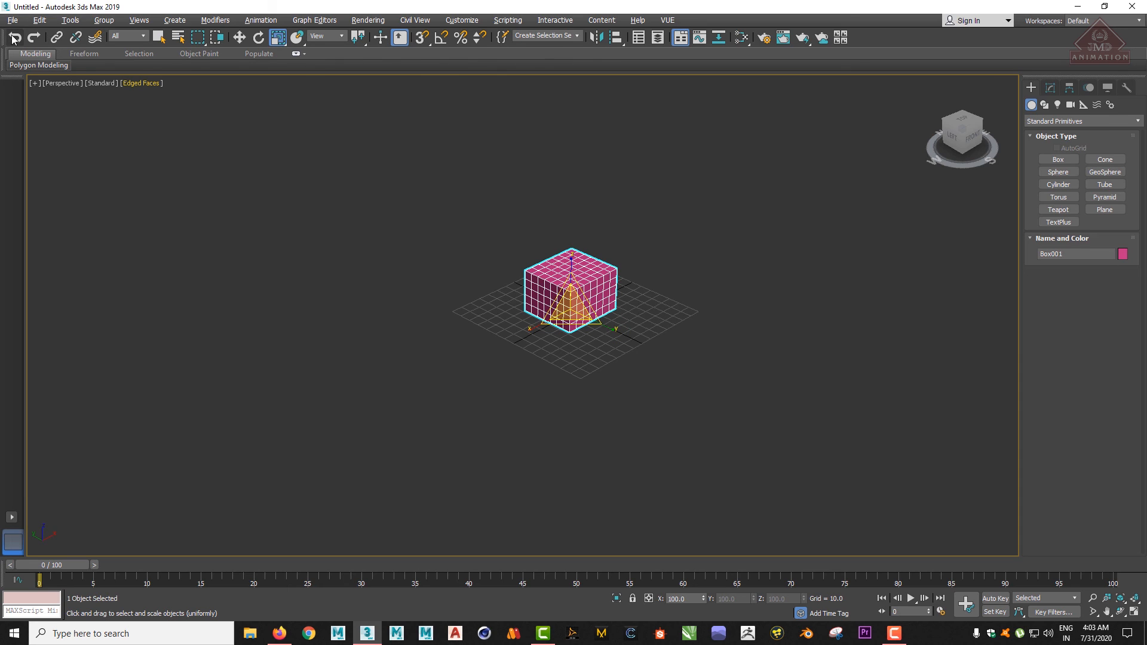
Redo the undone rotations of the box and undo them again.
{"action": "left_click", "coordinate": [35, 37]}
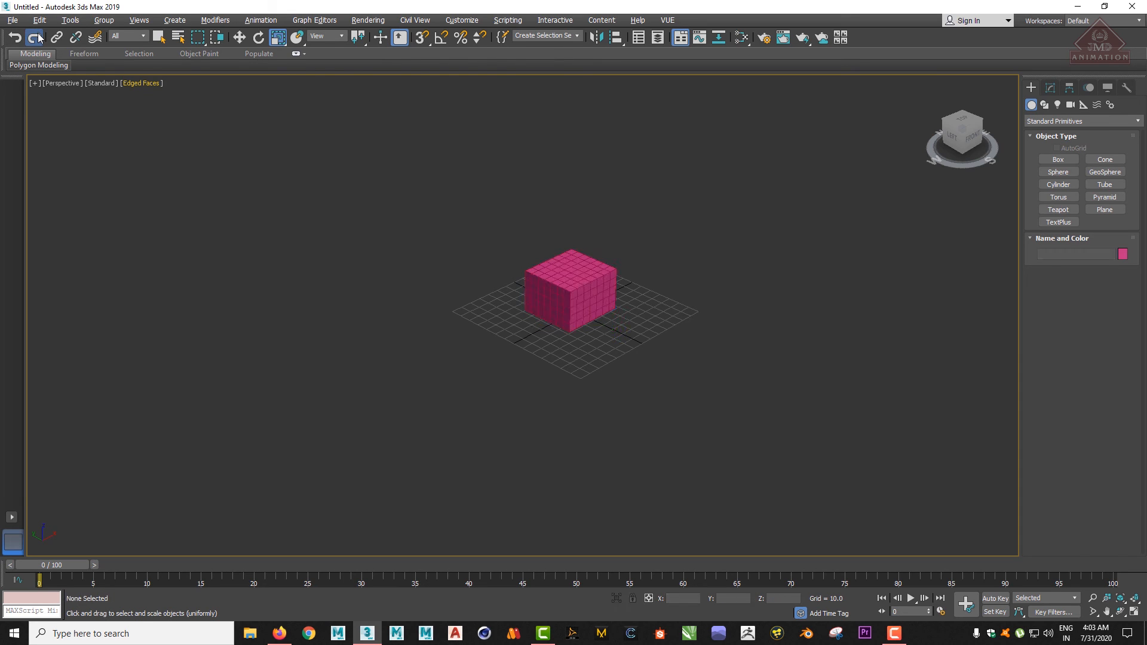
{"action": "left_click", "coordinate": [34, 37]}
{"action": "left_click", "coordinate": [34, 38]}
{"action": "left_click", "coordinate": [39, 38]}
{"action": "left_click", "coordinate": [38, 38]}
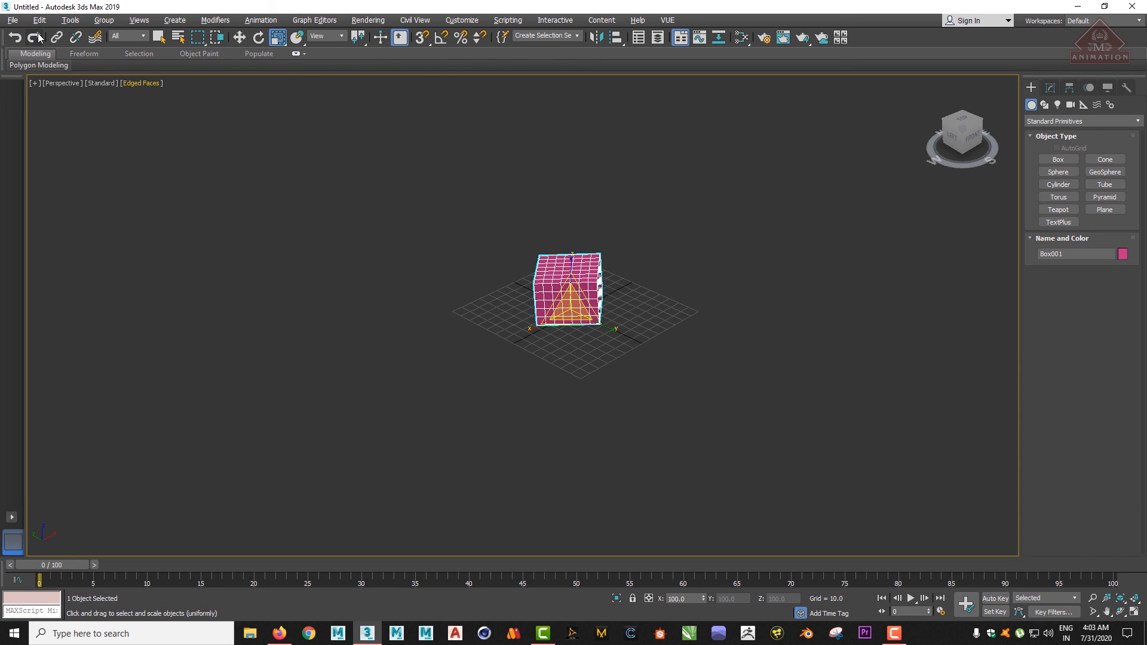
{"action": "left_click", "coordinate": [15, 38]}
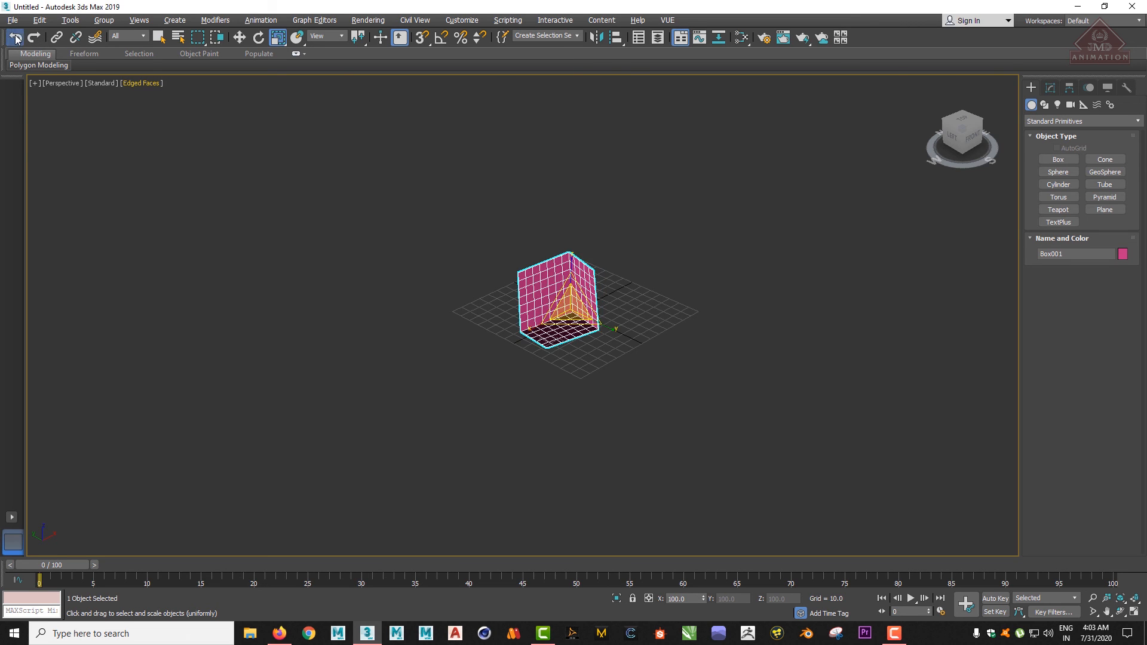
{"action": "left_click", "coordinate": [15, 38]}
{"action": "left_click", "coordinate": [16, 37]}
{"action": "left_click", "coordinate": [16, 37]}
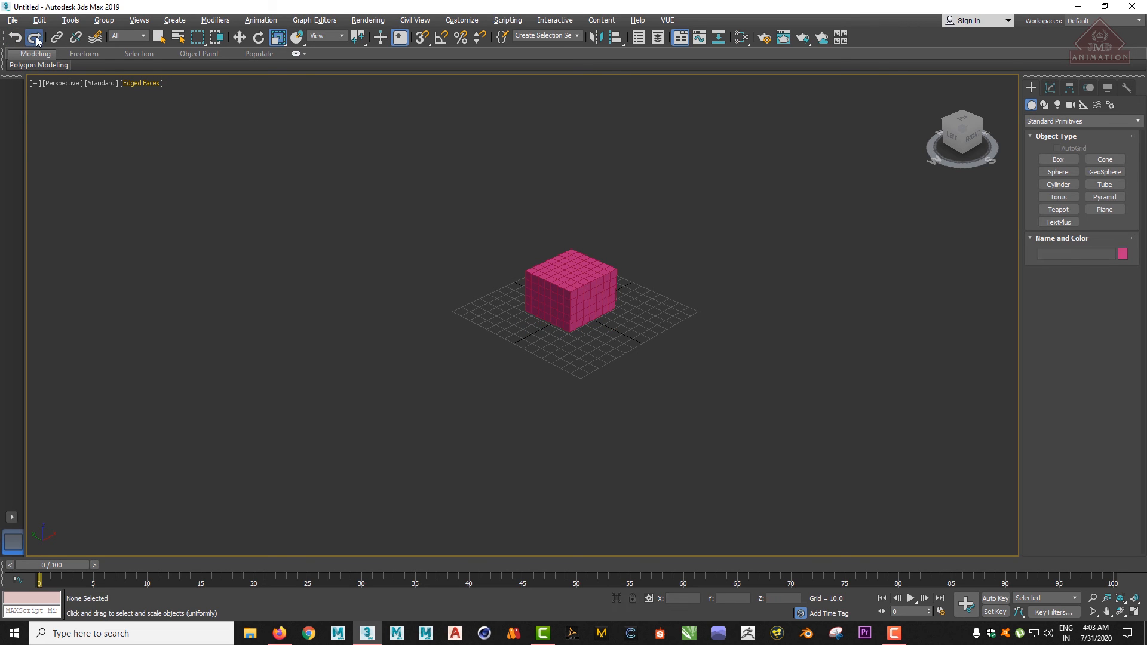
Redo all of the undone rotations and scaling of the box.
{"action": "left_click", "coordinate": [35, 38]}
{"action": "left_click", "coordinate": [35, 38]}
{"action": "left_click", "coordinate": [36, 38]}
{"action": "left_click", "coordinate": [37, 38]}
{"action": "left_click", "coordinate": [37, 39]}
{"action": "left_click", "coordinate": [36, 38]}
{"action": "left_click", "coordinate": [37, 38]}
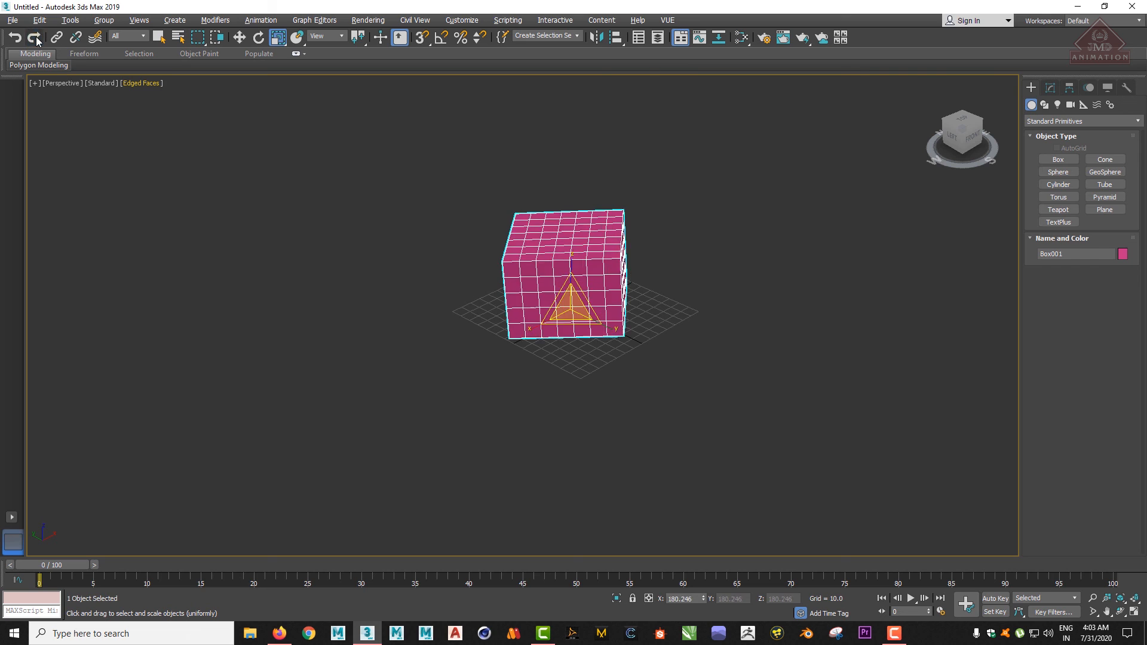
{"action": "left_click", "coordinate": [37, 38]}
{"action": "left_click", "coordinate": [36, 37]}
{"action": "left_click", "coordinate": [35, 37]}
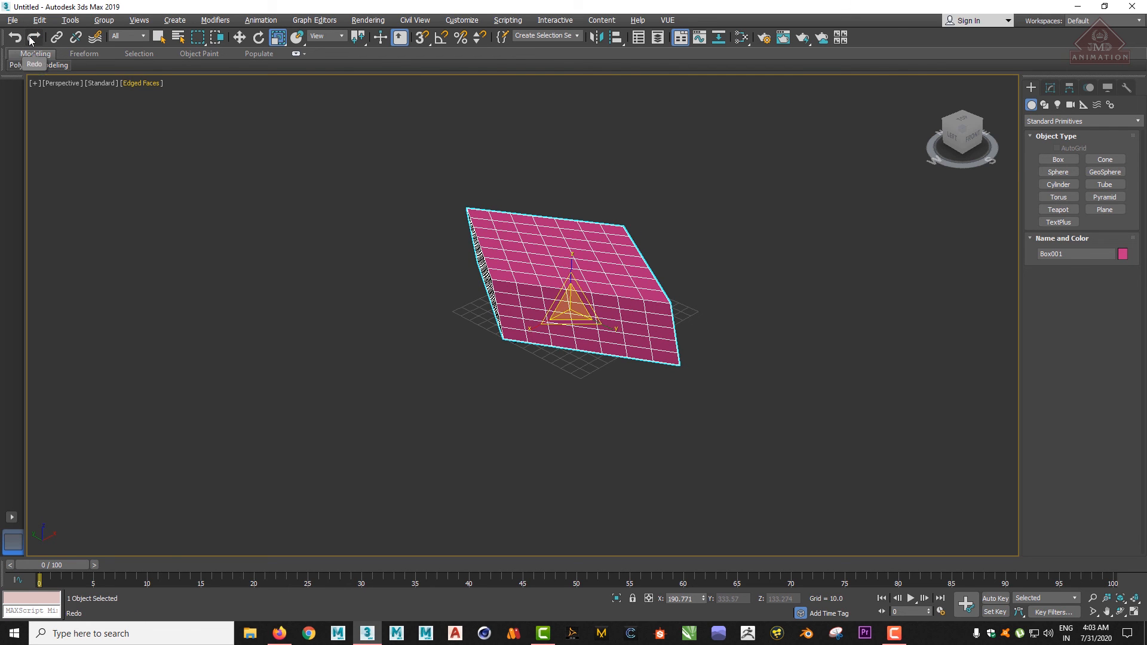
{"action": "scroll", "coordinate": [635, 294], "scroll_direction": "up", "scroll_amount": 2}
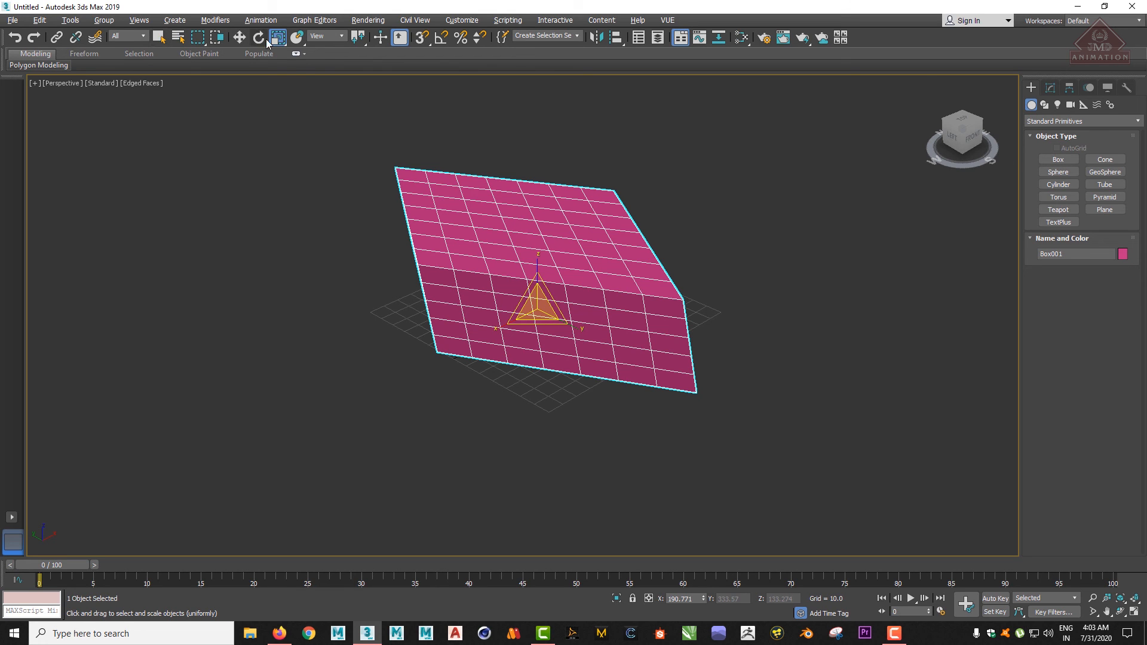
Undo the box's scaling back to 100 percent, keeping its rotation.
{"action": "left_click", "coordinate": [14, 42]}
{"action": "left_click", "coordinate": [14, 41]}
{"action": "left_click", "coordinate": [14, 42]}
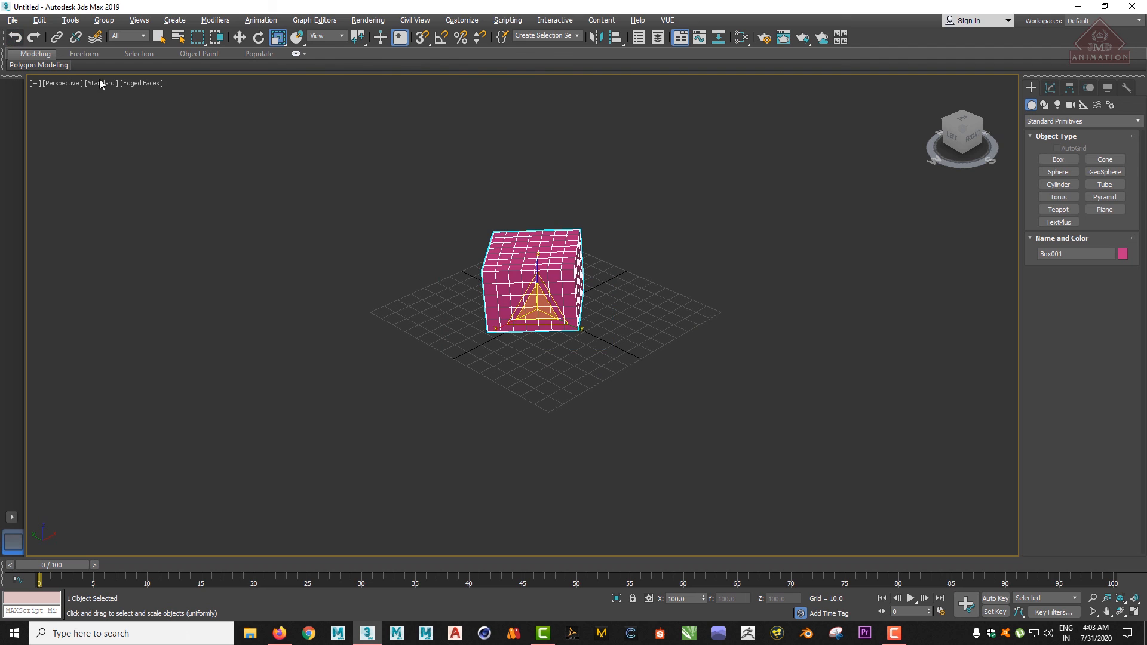
{"action": "scroll", "coordinate": [515, 350], "scroll_direction": "up", "scroll_amount": 4}
{"action": "scroll", "coordinate": [515, 348], "scroll_direction": "down", "scroll_amount": 4}
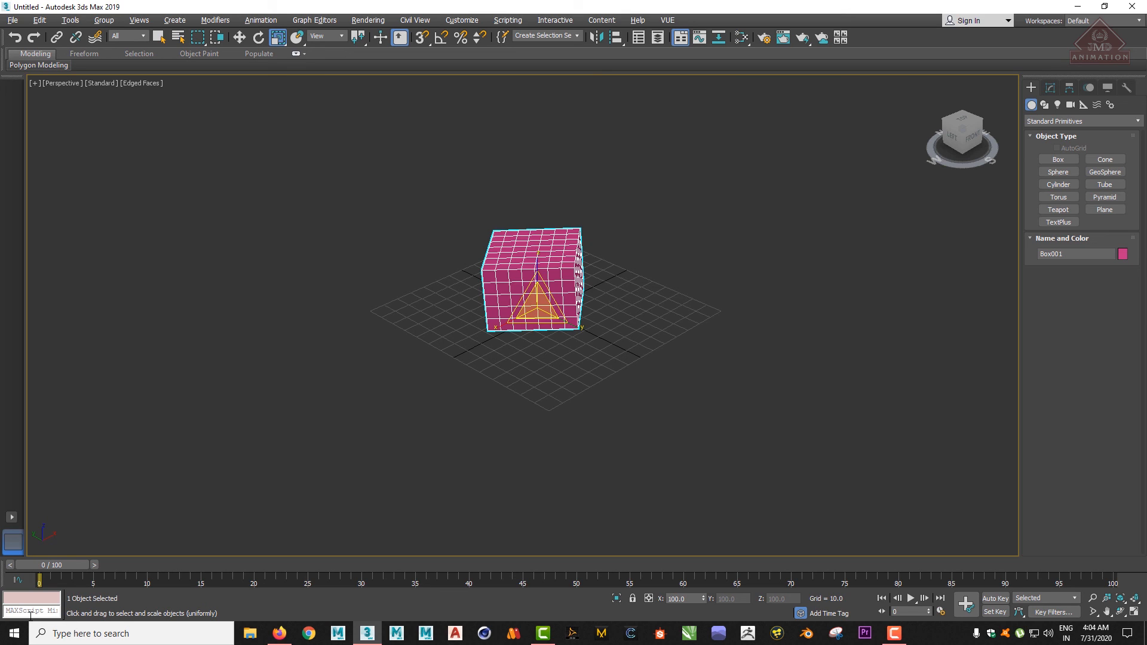
Examine the MAXScript Mini Listener and the available scripting and customization commands.
{"action": "left_click", "coordinate": [33, 611]}
{"action": "scroll", "coordinate": [500, 377], "scroll_direction": "up", "scroll_amount": 2}
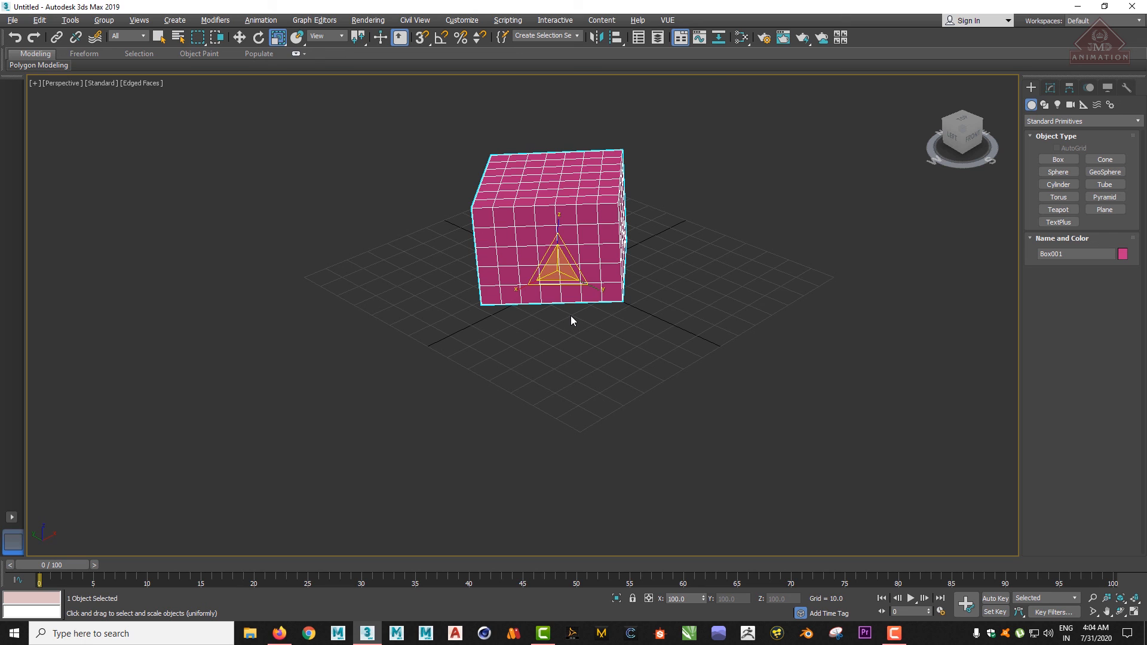
{"action": "middle_click_drag", "start_coordinate": [588, 314], "coordinate": [542, 400]}
{"action": "left_click", "coordinate": [46, 611]}
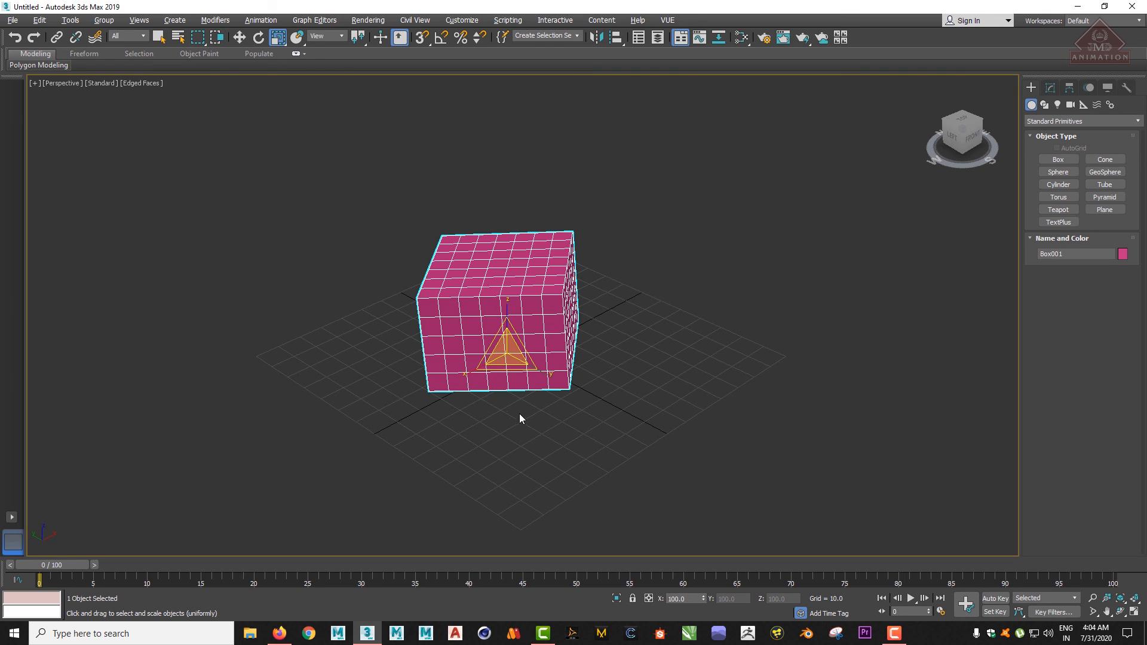
{"action": "middle_click_drag", "start_coordinate": [547, 408], "coordinate": [605, 390]}
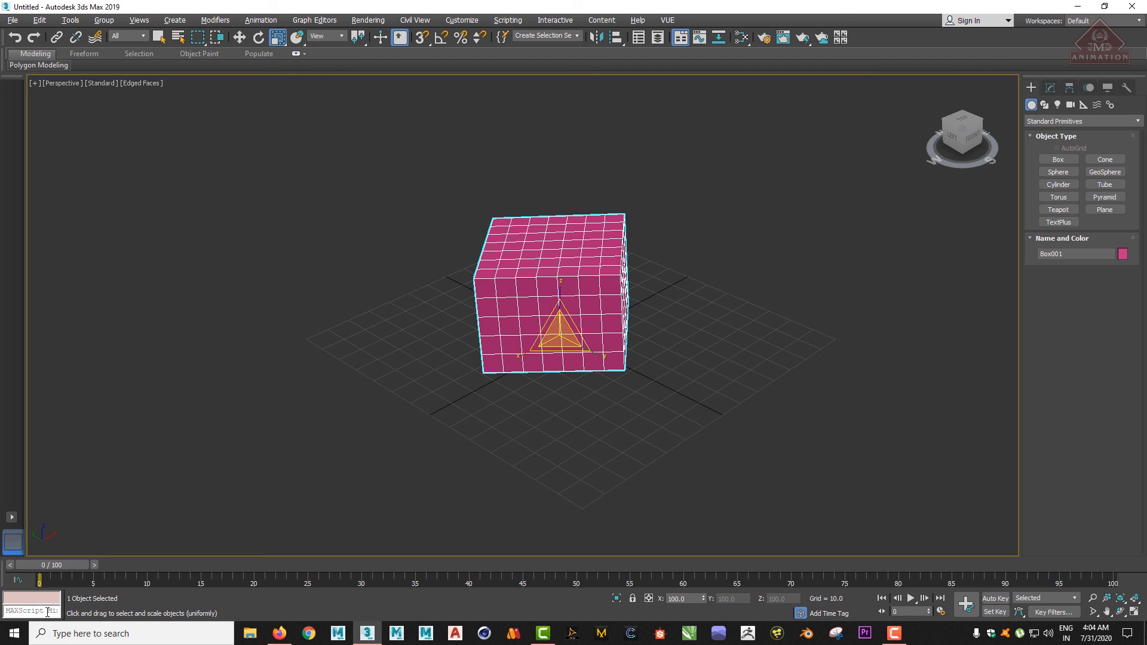
{"action": "middle_click_drag", "start_coordinate": [571, 372], "coordinate": [528, 374]}
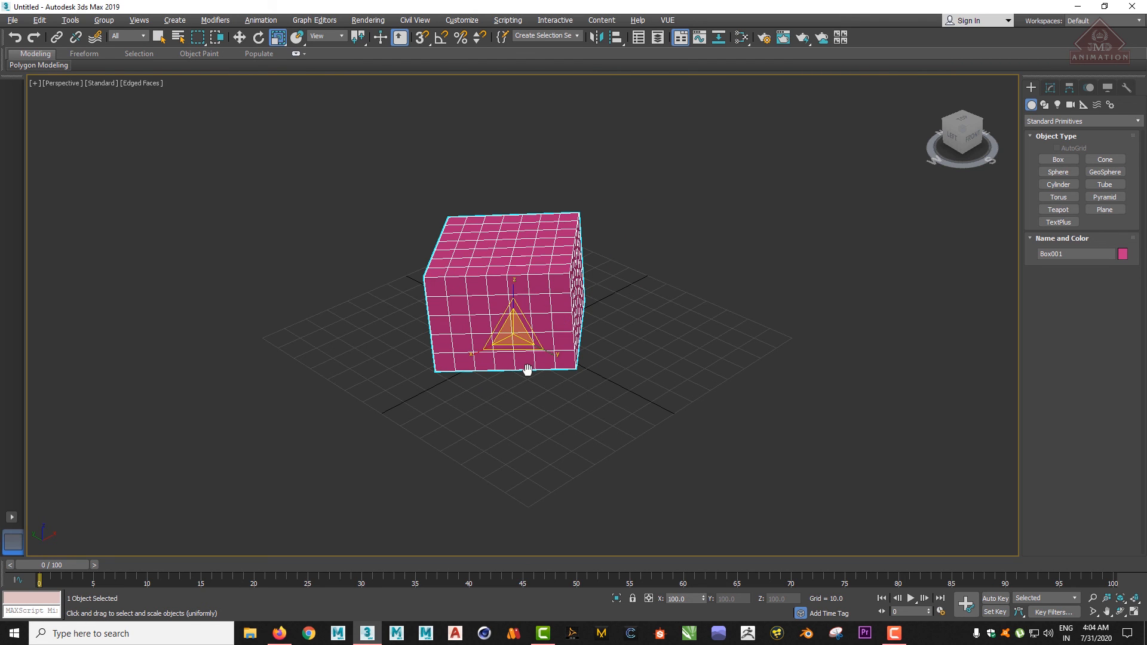
{"action": "left_click", "coordinate": [507, 20]}
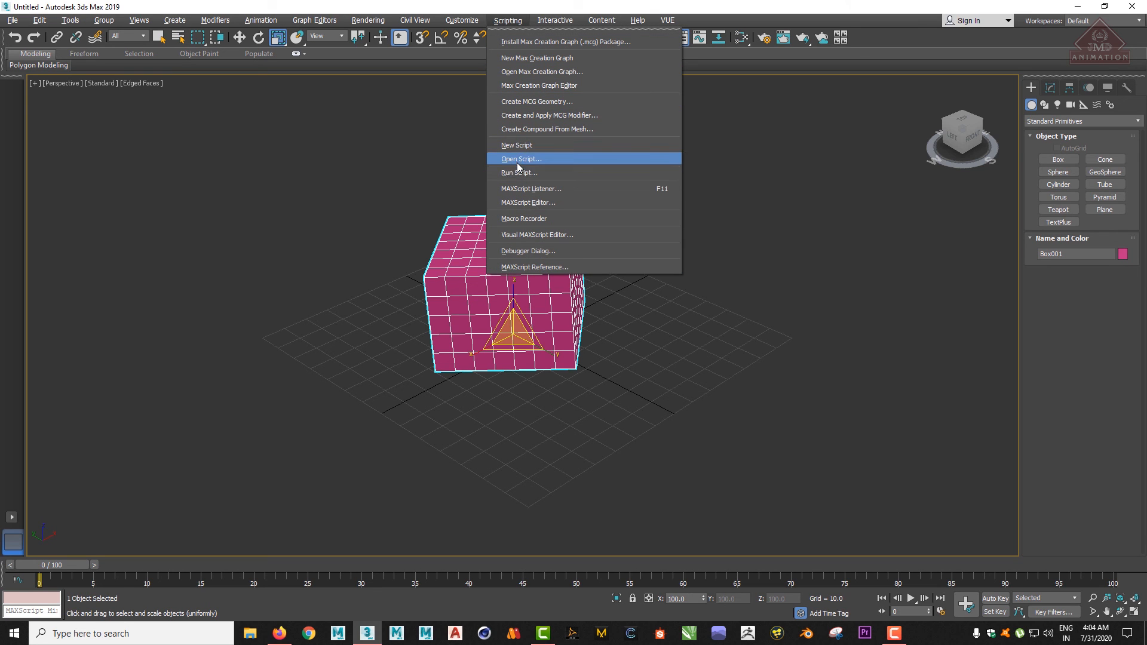
{"action": "left_click", "coordinate": [508, 20]}
{"action": "left_click", "coordinate": [462, 20]}
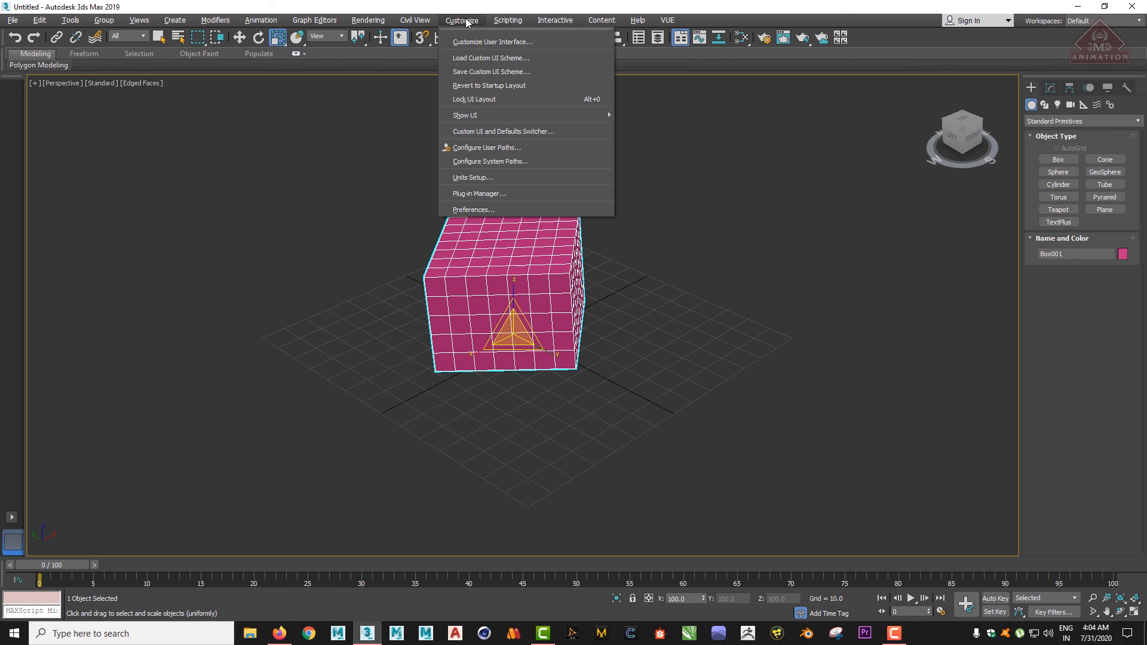
{"action": "left_click", "coordinate": [663, 412]}
{"action": "scroll", "coordinate": [640, 403], "scroll_direction": "up", "scroll_amount": 4}
{"action": "middle_click_drag", "start_coordinate": [601, 284], "coordinate": [683, 307]}
{"action": "scroll", "coordinate": [712, 343], "scroll_direction": "down", "scroll_amount": 5}
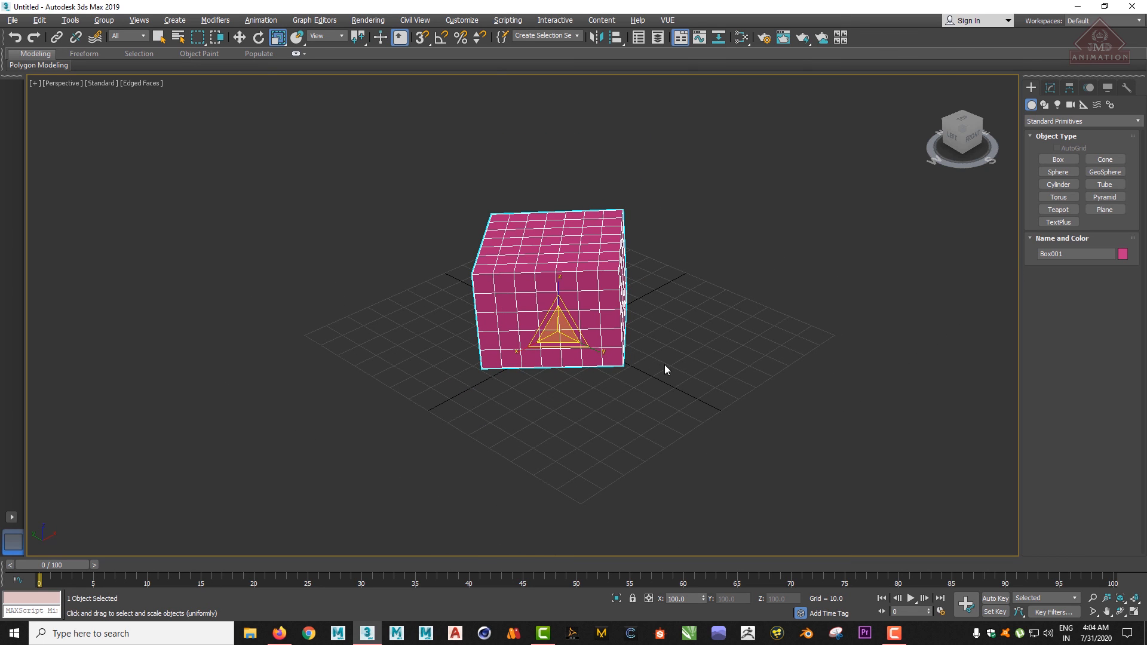
Save the scene under the file name 1 on the Desktop and check the saved file there.
{"action": "left_click", "coordinate": [12, 20]}
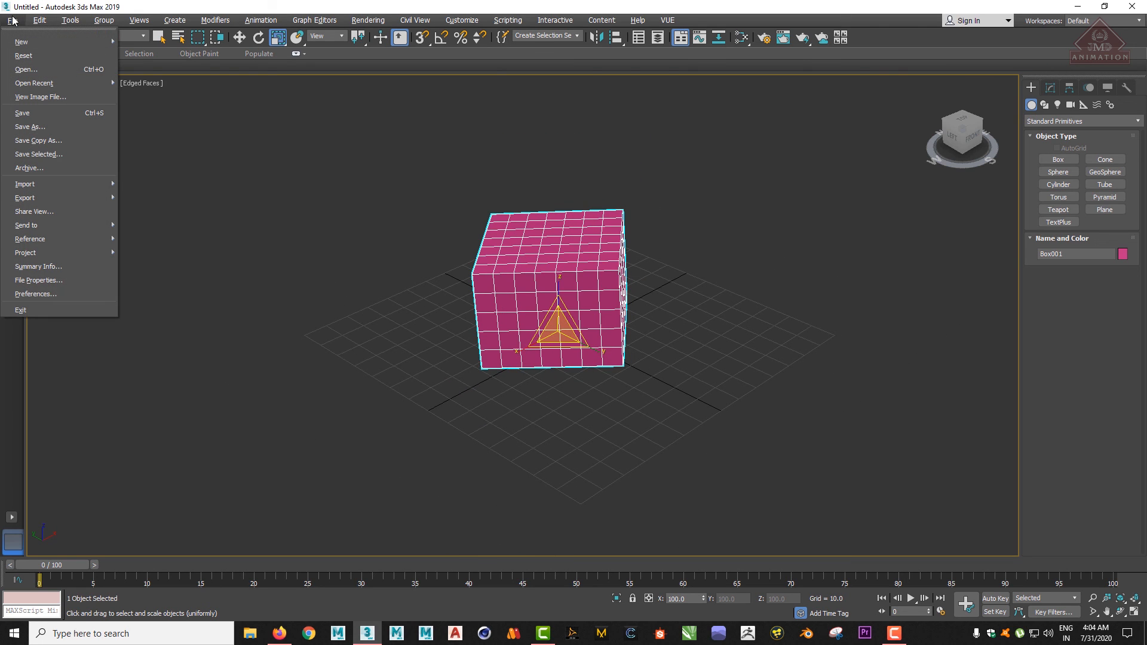
{"action": "left_click", "coordinate": [39, 128]}
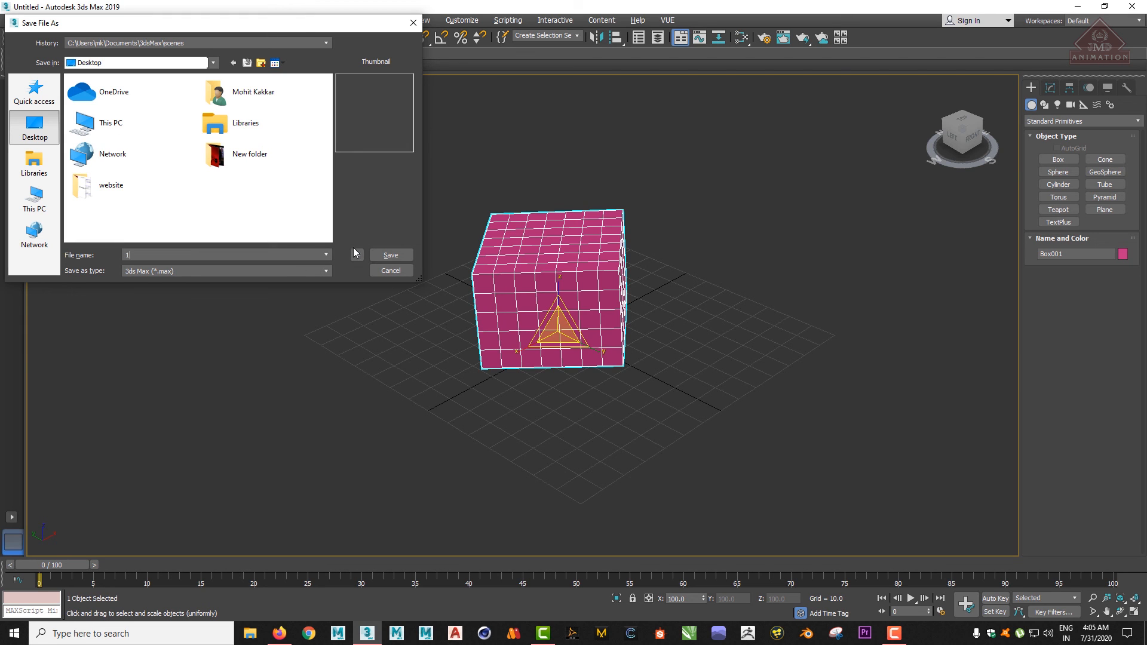
{"action": "left_click", "coordinate": [391, 255]}
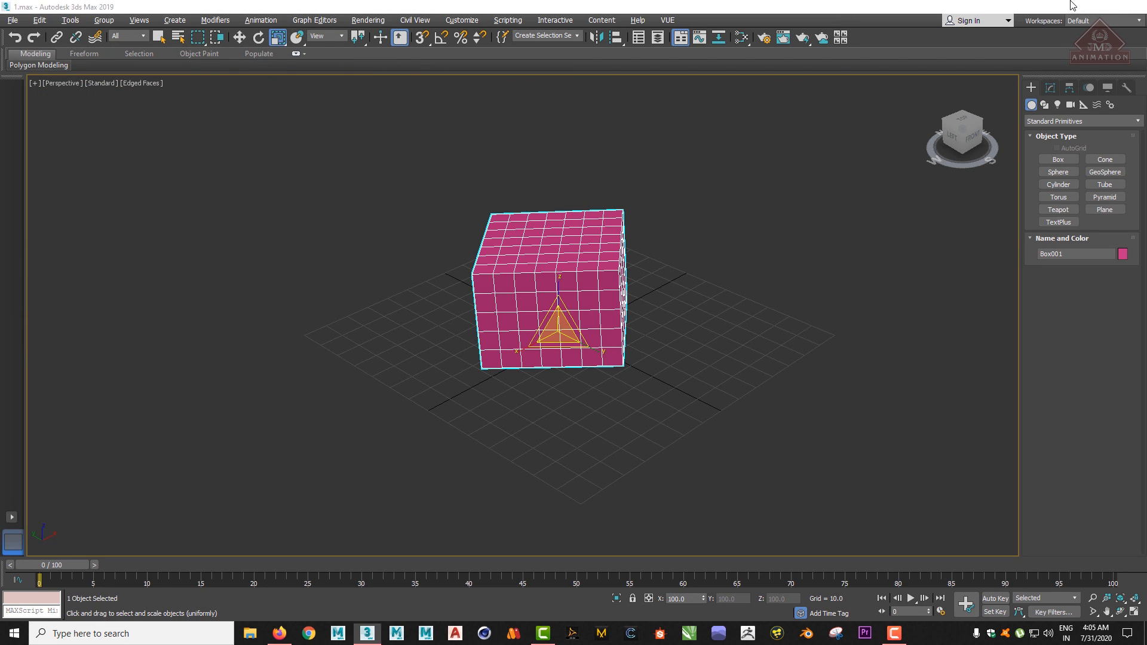
{"action": "left_click", "coordinate": [1070, 2]}
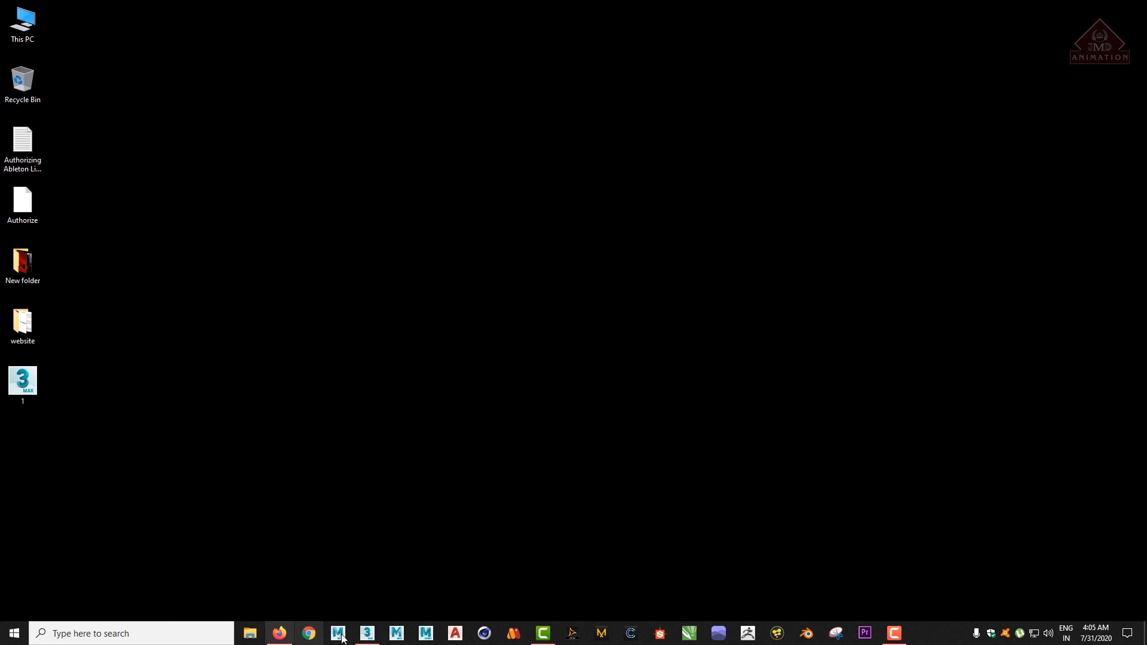
{"action": "left_click", "coordinate": [367, 632]}
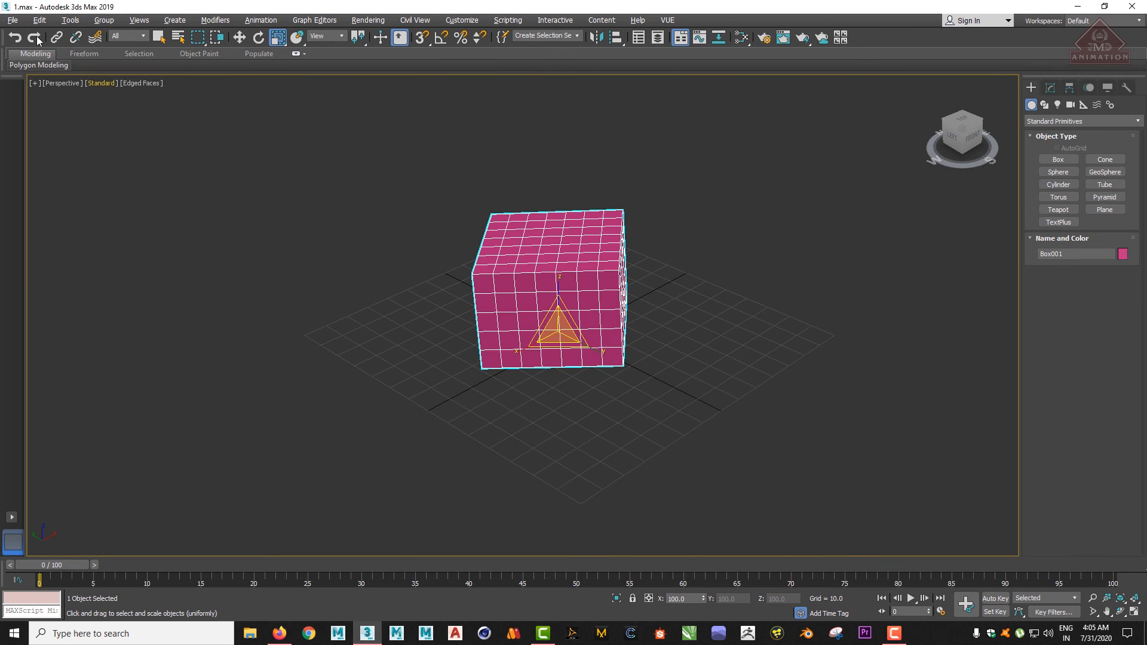
Reset the session to the default template.
{"action": "left_click", "coordinate": [12, 20]}
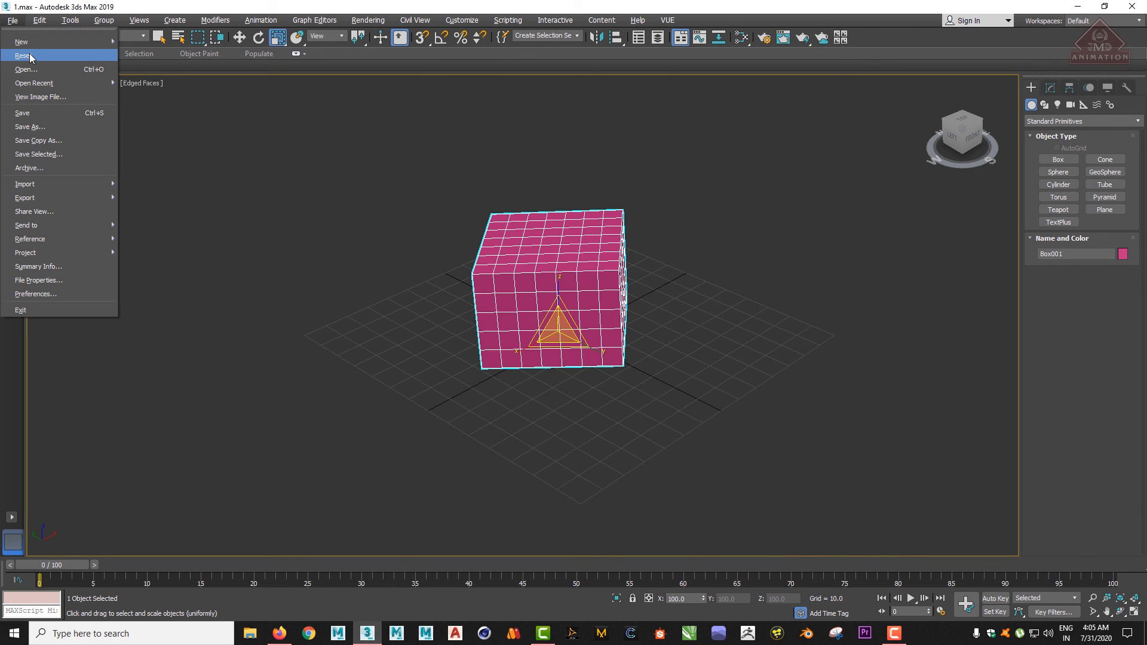
{"action": "left_click", "coordinate": [24, 56]}
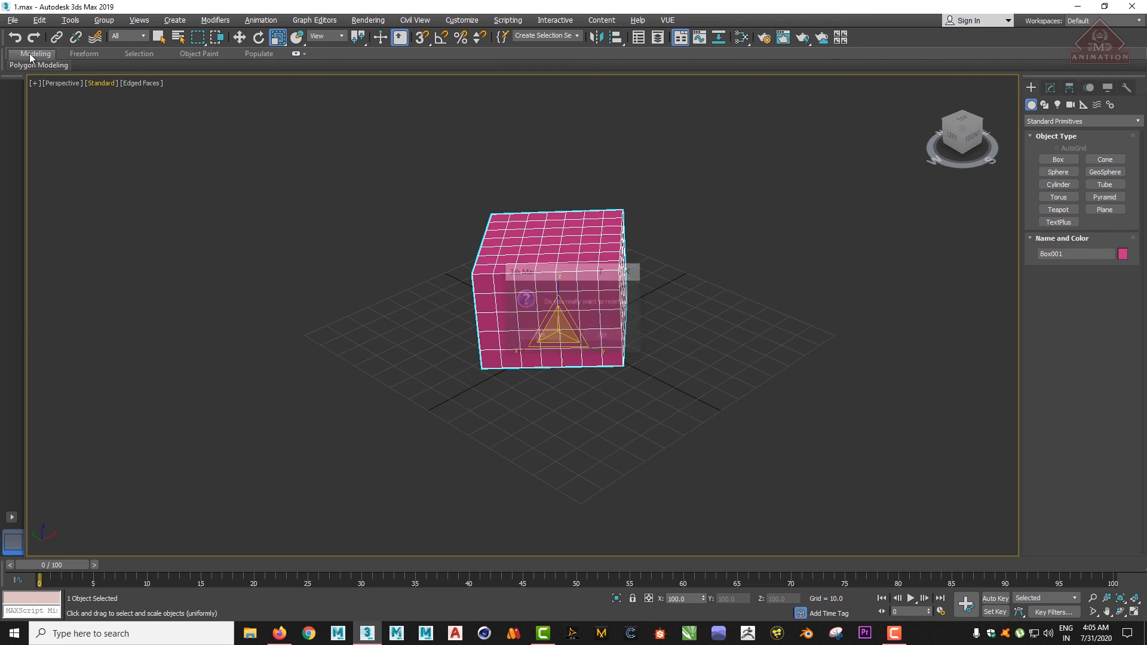
{"action": "left_click", "coordinate": [536, 335]}
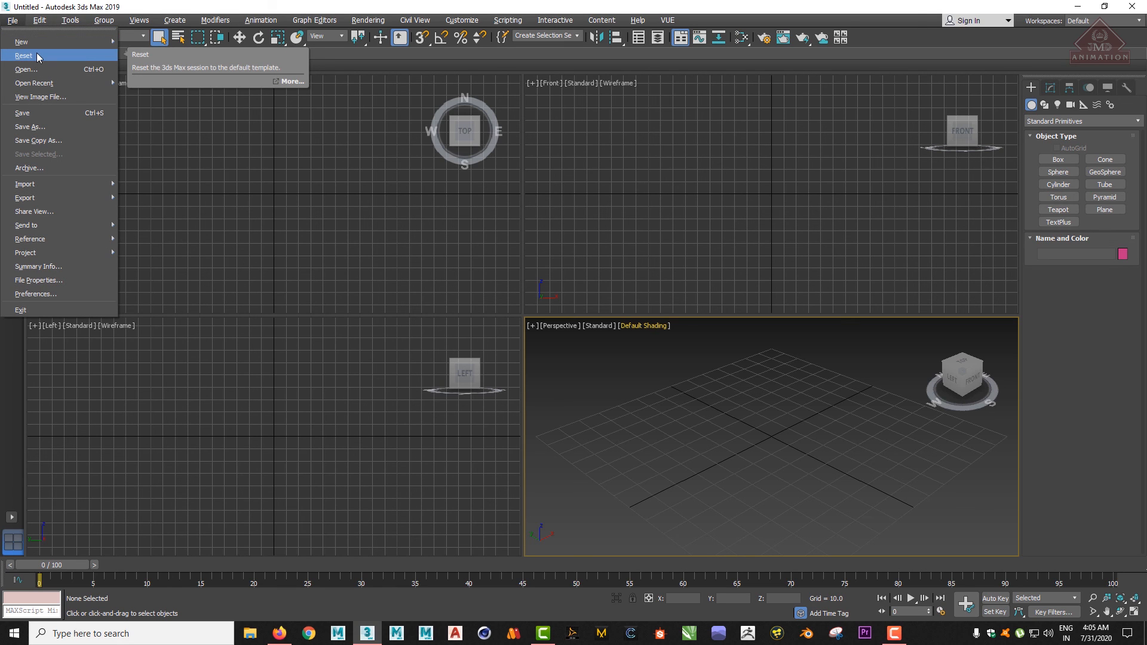
{"action": "left_click", "coordinate": [776, 456]}
{"action": "scroll", "coordinate": [776, 457], "scroll_direction": "down", "scroll_amount": 2}
{"action": "scroll", "coordinate": [776, 458], "scroll_direction": "up", "scroll_amount": 2}
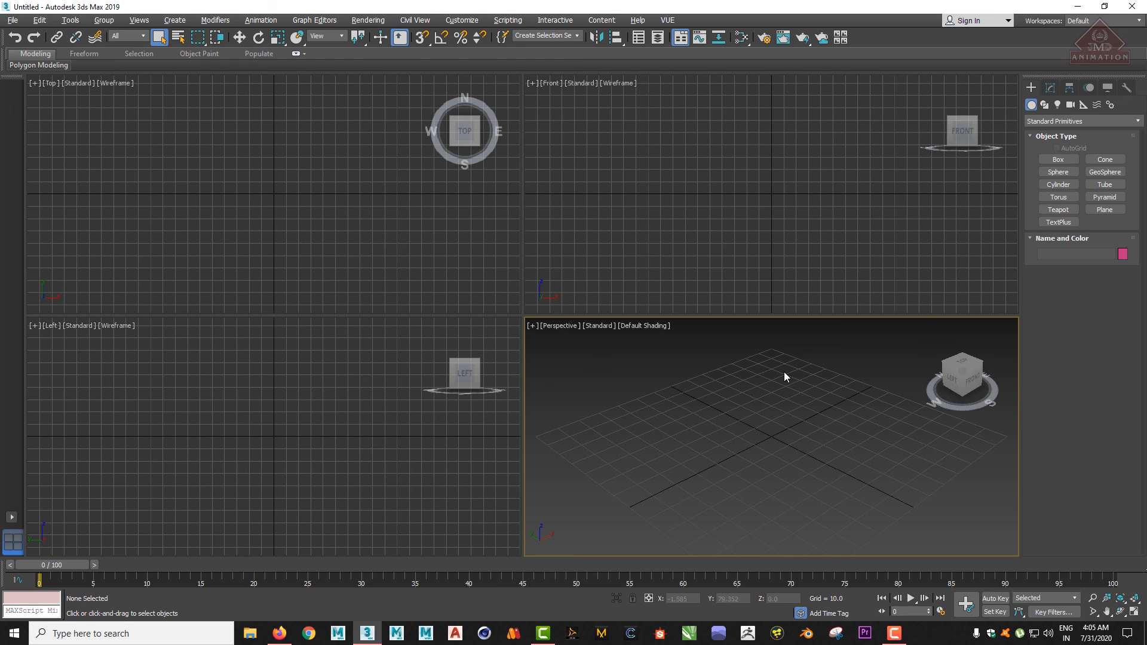
Apply the ame-light UI scheme with the Max initial tool settings.
{"action": "left_click", "coordinate": [462, 20]}
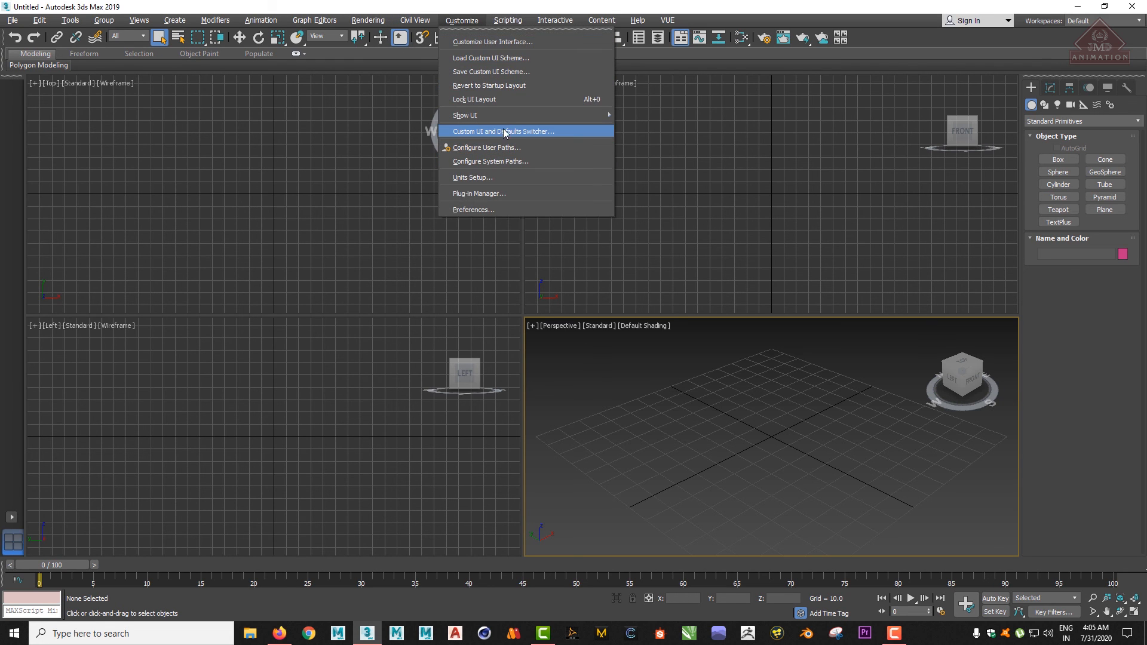
{"action": "left_click", "coordinate": [519, 131]}
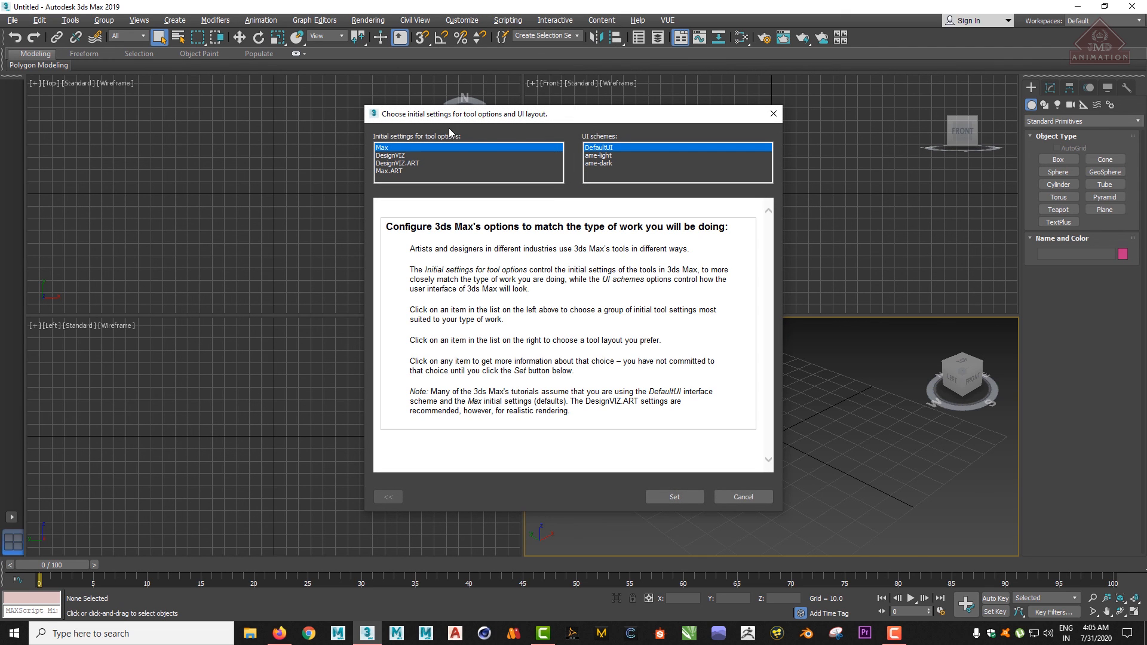
{"action": "left_click", "coordinate": [599, 156]}
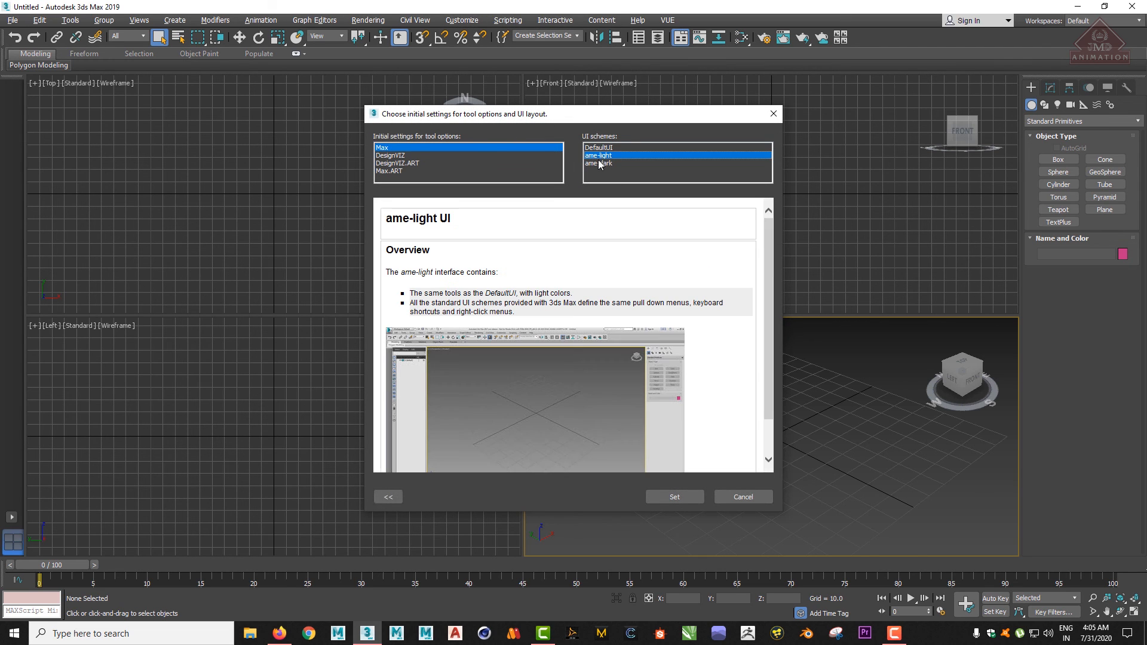
{"action": "left_click", "coordinate": [674, 497]}
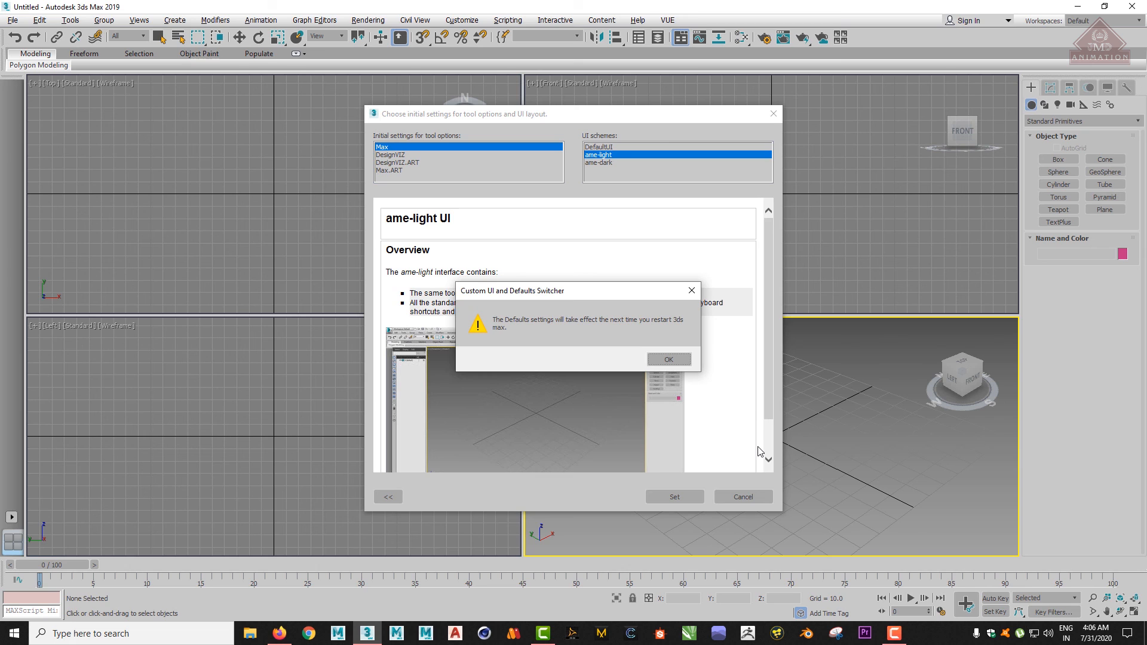
{"action": "left_click", "coordinate": [666, 359]}
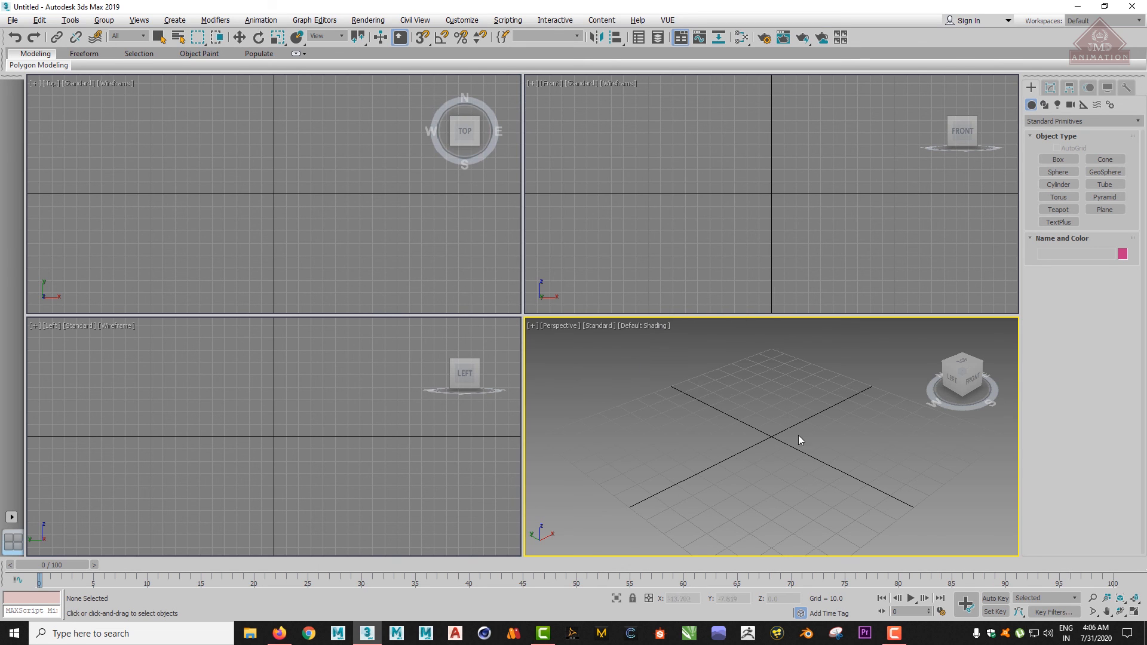
{"action": "scroll", "coordinate": [728, 435], "scroll_direction": "down", "scroll_amount": 3}
{"action": "scroll", "coordinate": [728, 435], "scroll_direction": "up", "scroll_amount": 3}
{"action": "scroll", "coordinate": [726, 435], "scroll_direction": "down", "scroll_amount": 3}
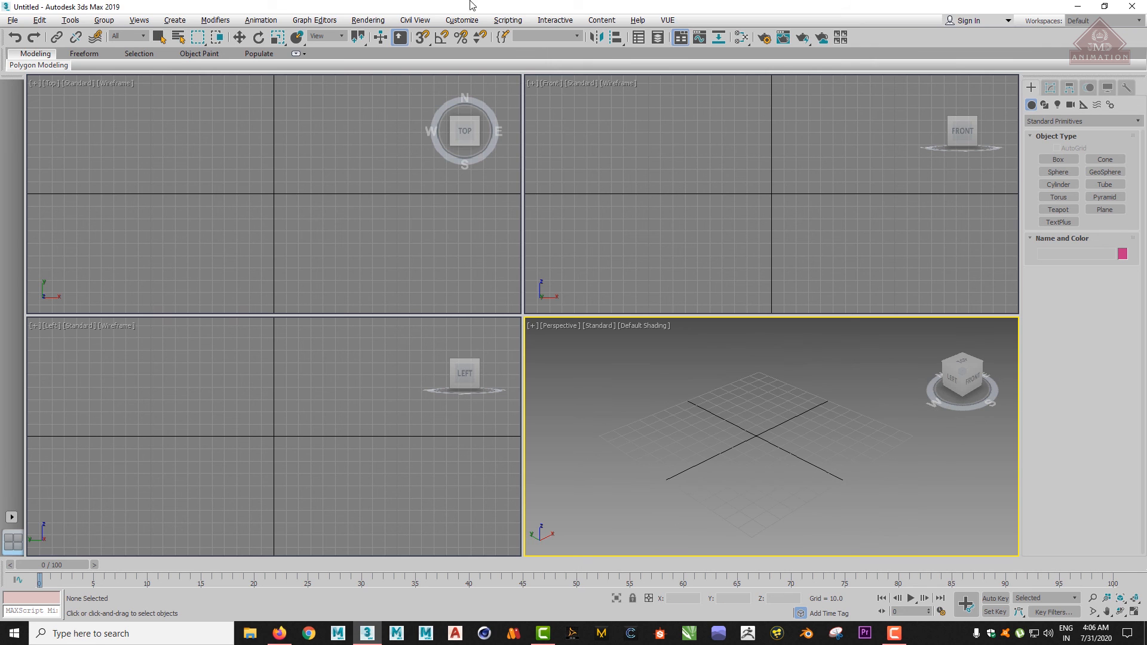
Apply the ame-dark UI scheme with the Max initial tool settings.
{"action": "left_click", "coordinate": [462, 20]}
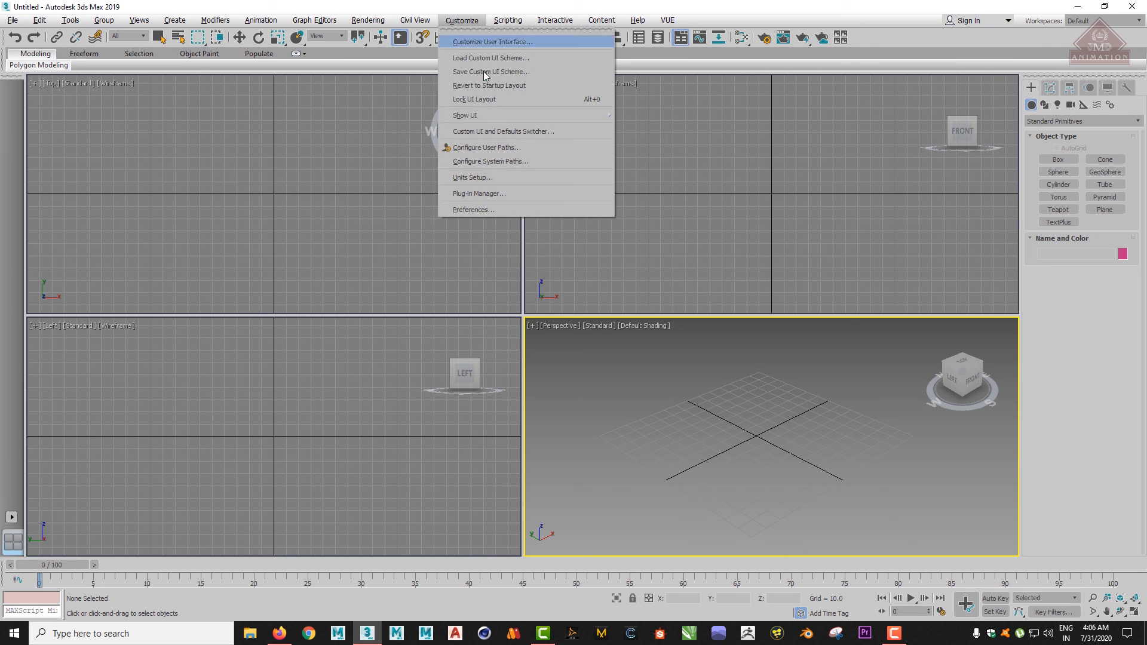
{"action": "left_click", "coordinate": [507, 131]}
{"action": "left_click", "coordinate": [601, 163]}
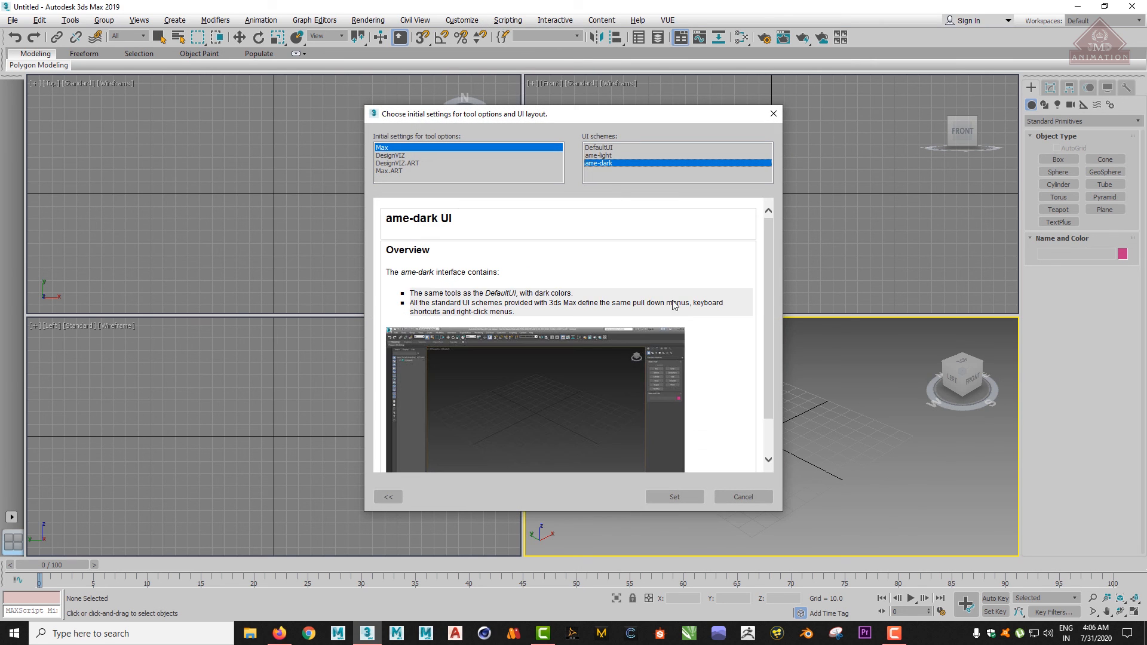
{"action": "left_click", "coordinate": [665, 496]}
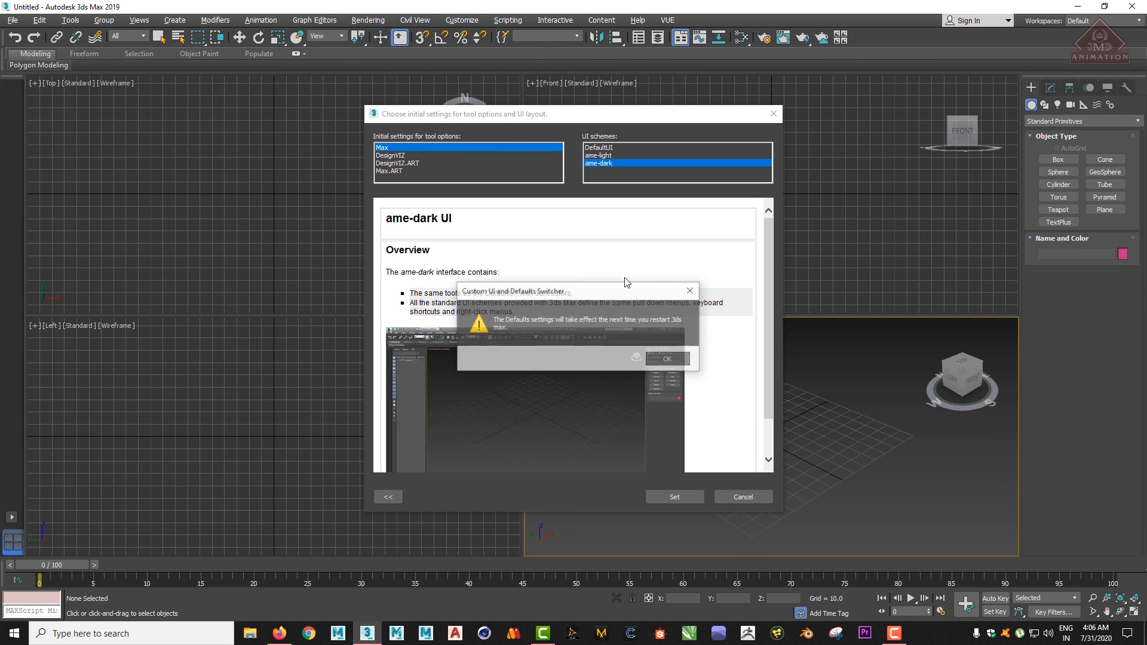
{"action": "left_click", "coordinate": [663, 358]}
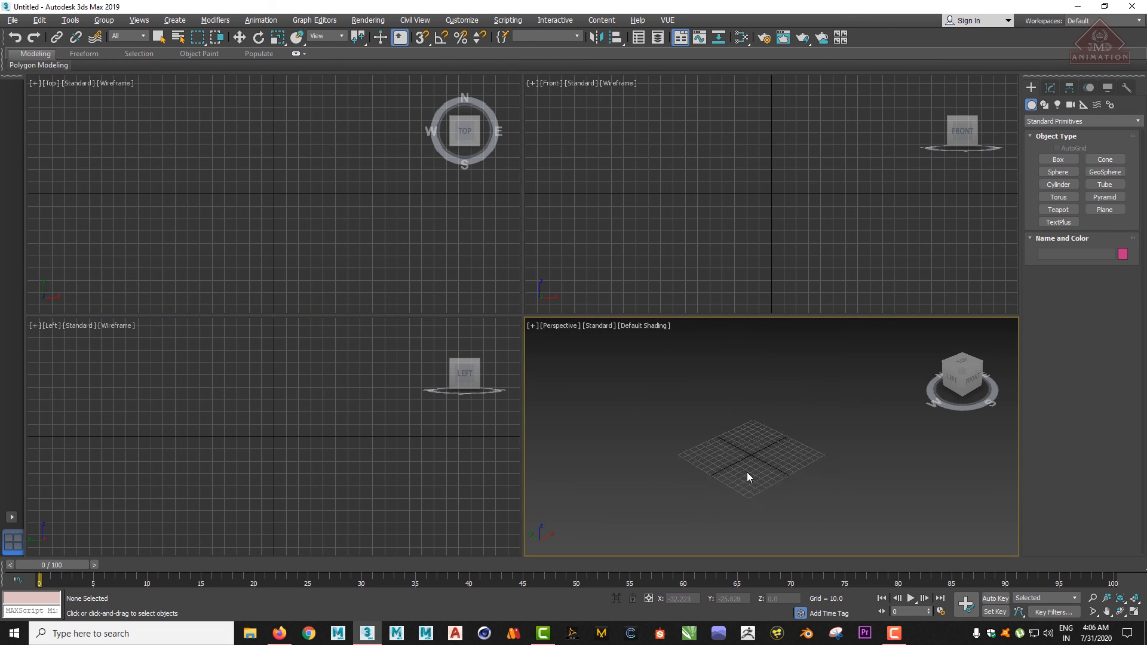